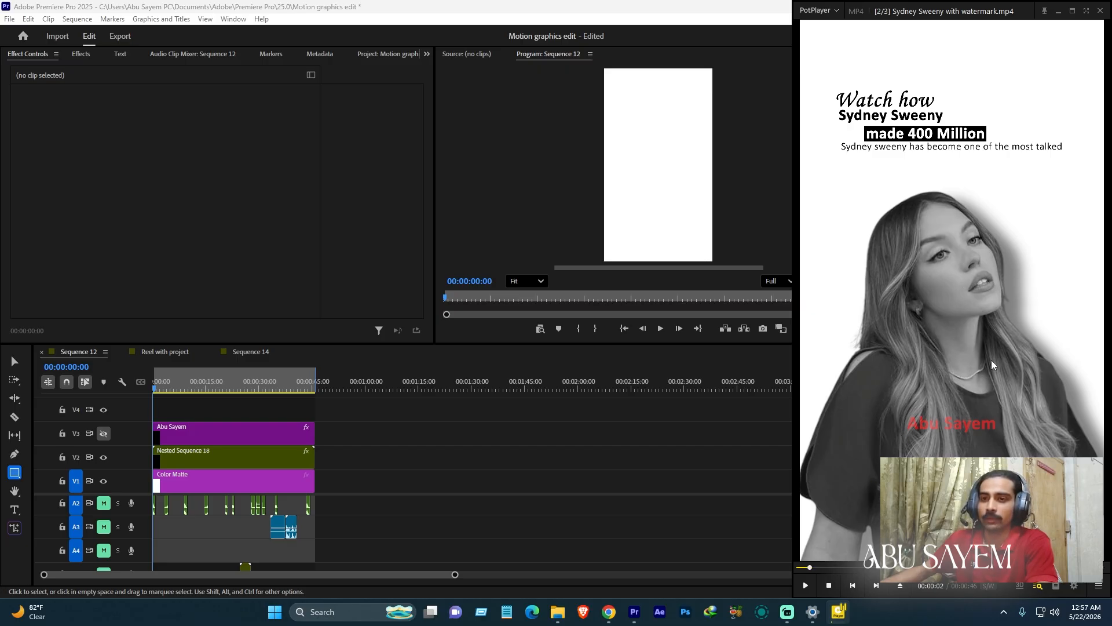
Step: Play the opening of the Sydney Sweeny reference video in PotPlayer, pause it, and switch back to Premiere Pro
{"action": "left_click", "coordinate": [804, 582]}
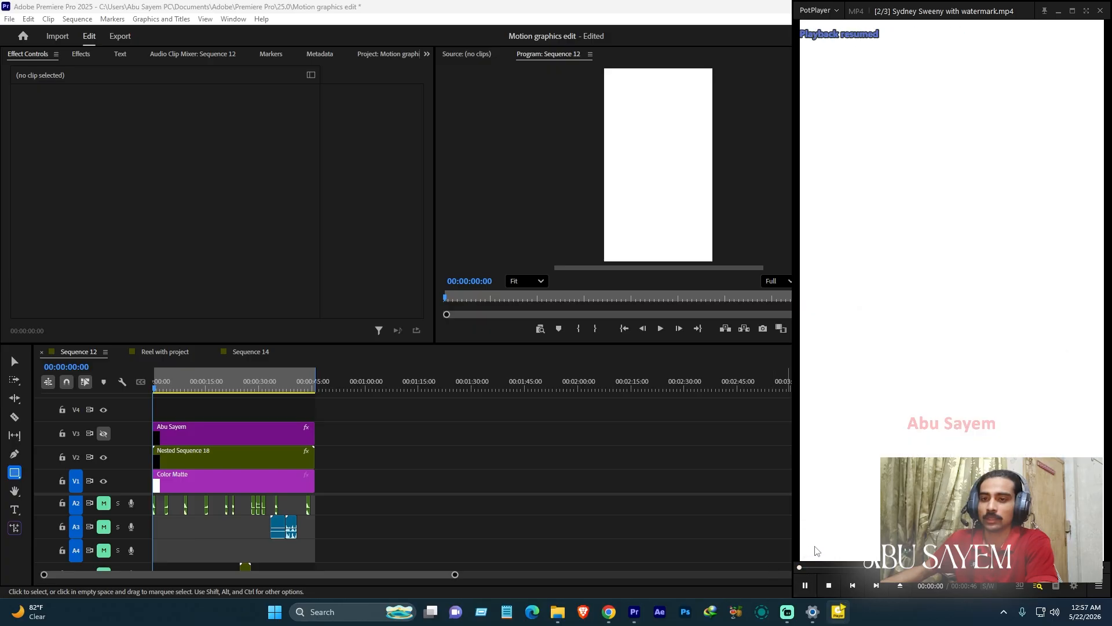
{"action": "left_click", "coordinate": [986, 216]}
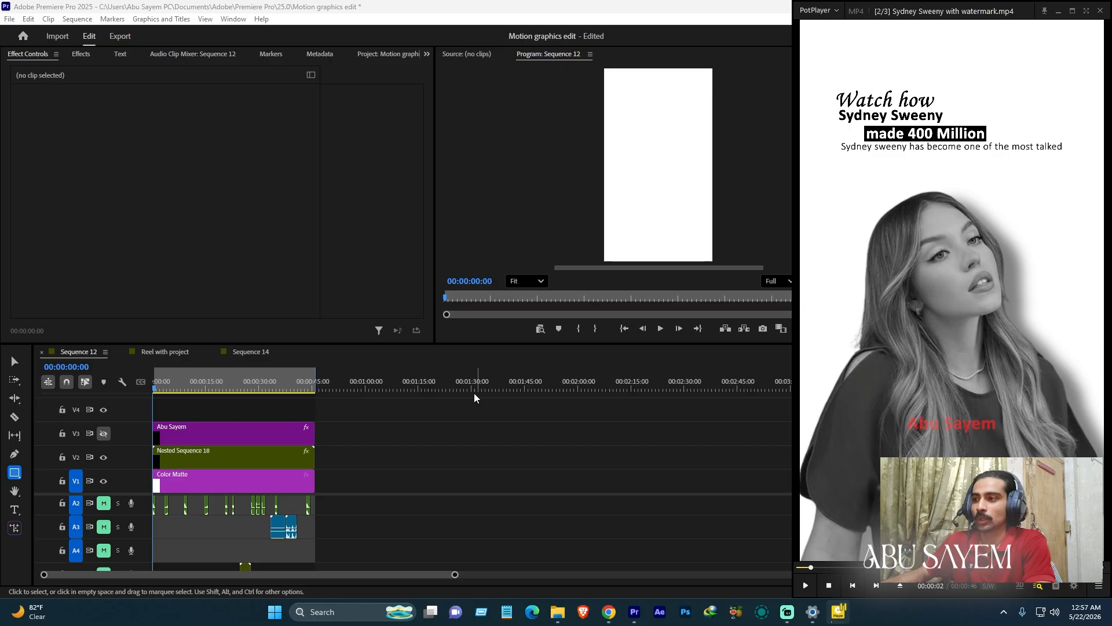
{"action": "left_click", "coordinate": [439, 422]}
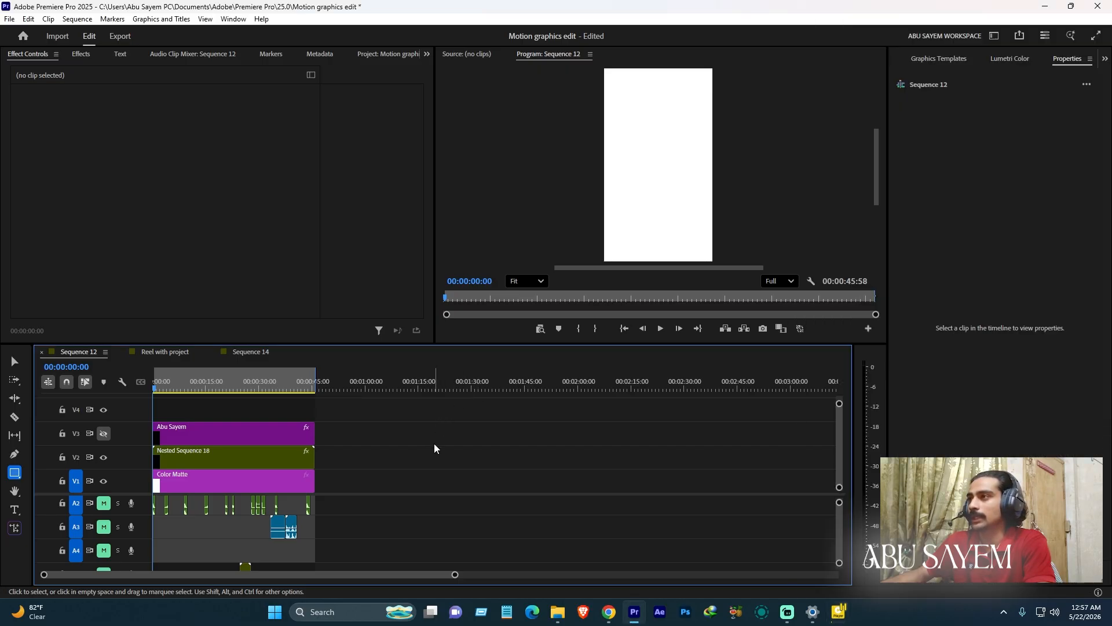
Step: Place the white Color Matte at the start of track V1 in Sequence 14, extended to about 2:33
{"action": "left_click", "coordinate": [250, 352]}
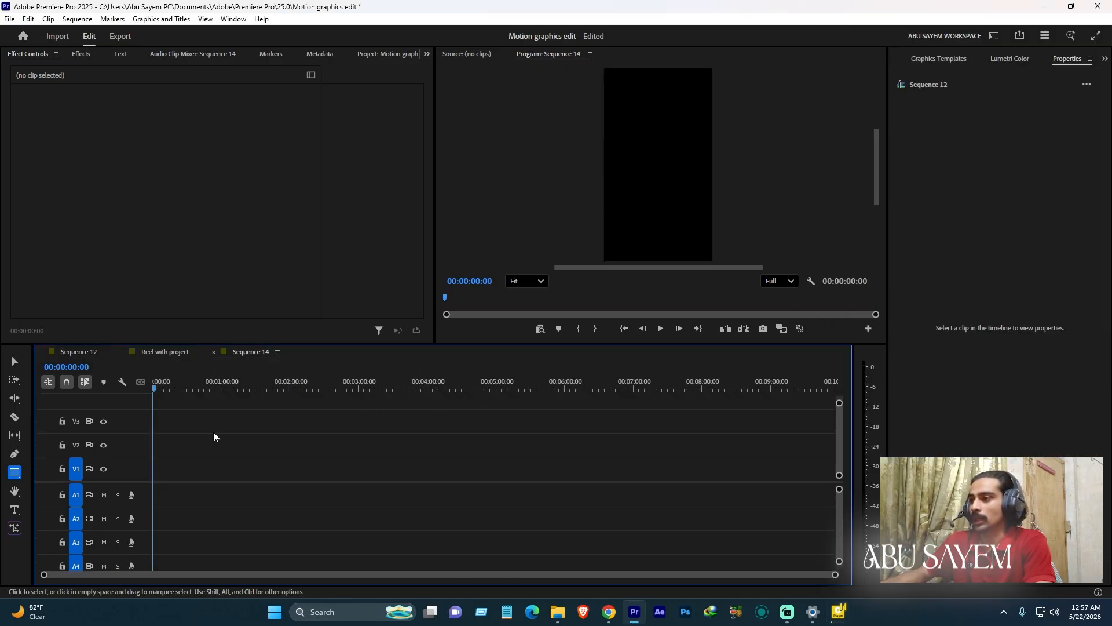
{"action": "left_click", "coordinate": [246, 238]}
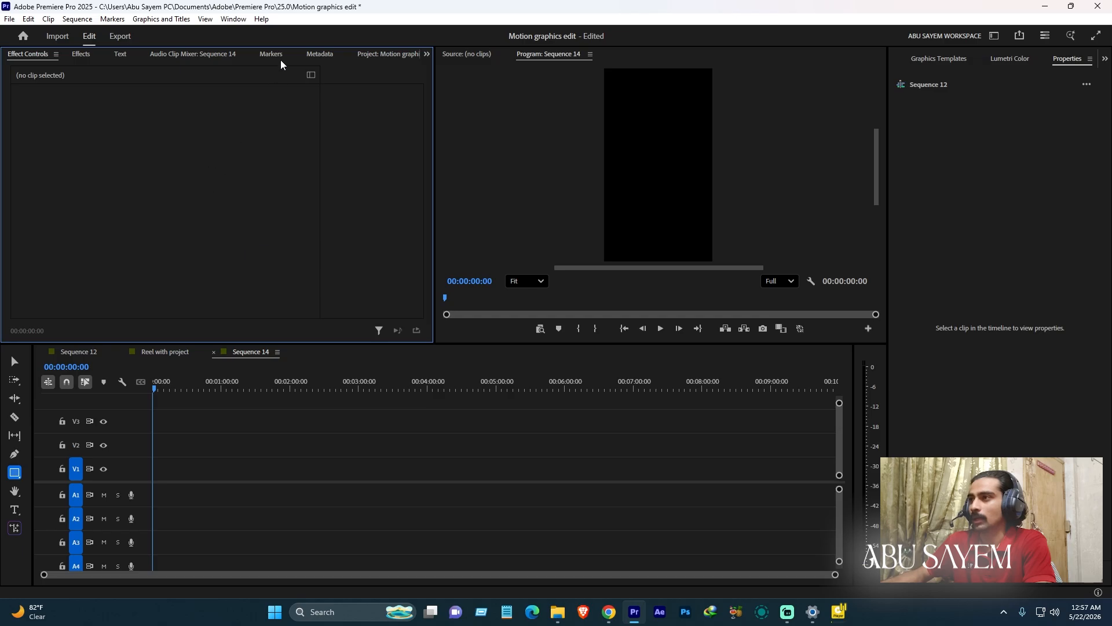
{"action": "scroll", "coordinate": [281, 61], "scroll_direction": "down", "scroll_amount": 9}
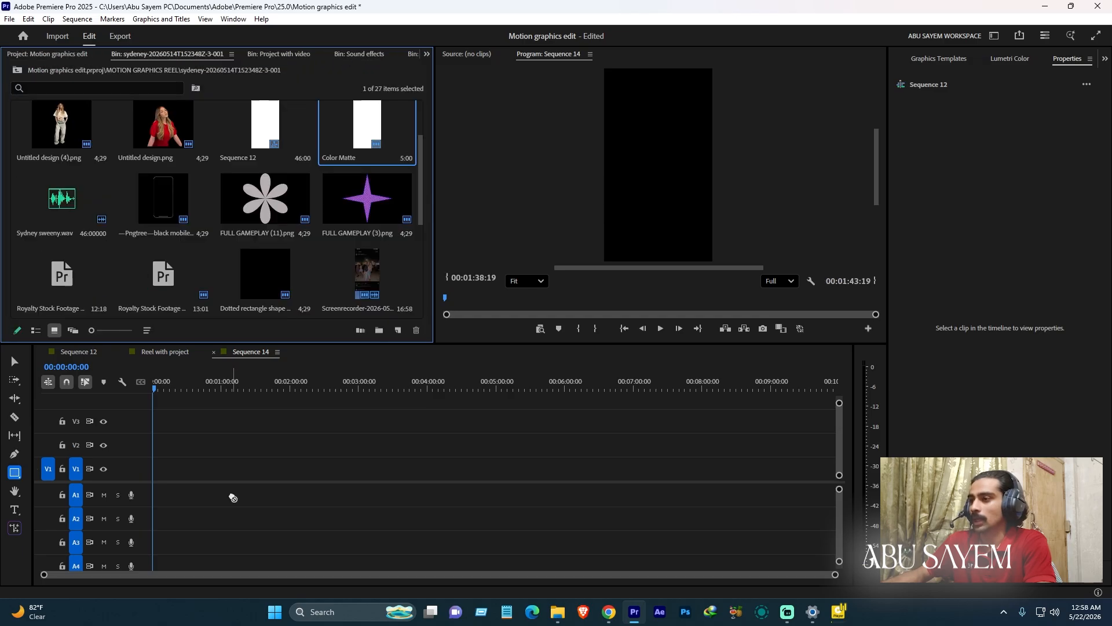
{"action": "left_click_drag", "start_coordinate": [233, 496], "coordinate": [327, 467]}
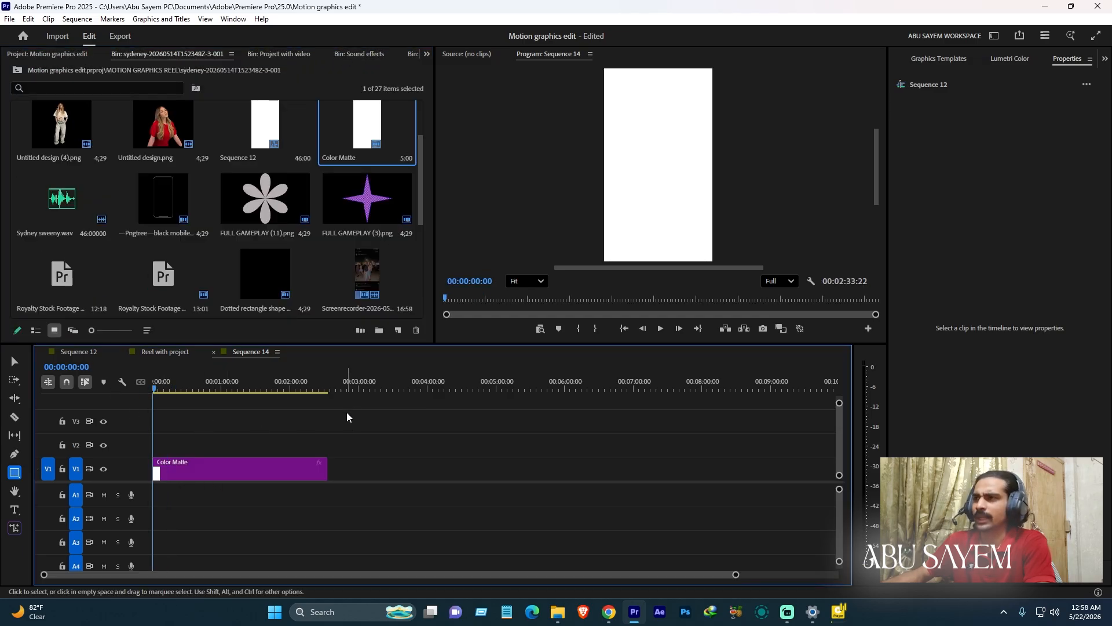
Step: Add the text "THIS TUTORIAL IS EASY" centred in the frame in black Bebas Neue, size 109, and extend its clip to about 34 seconds
{"action": "left_click", "coordinate": [15, 510]}
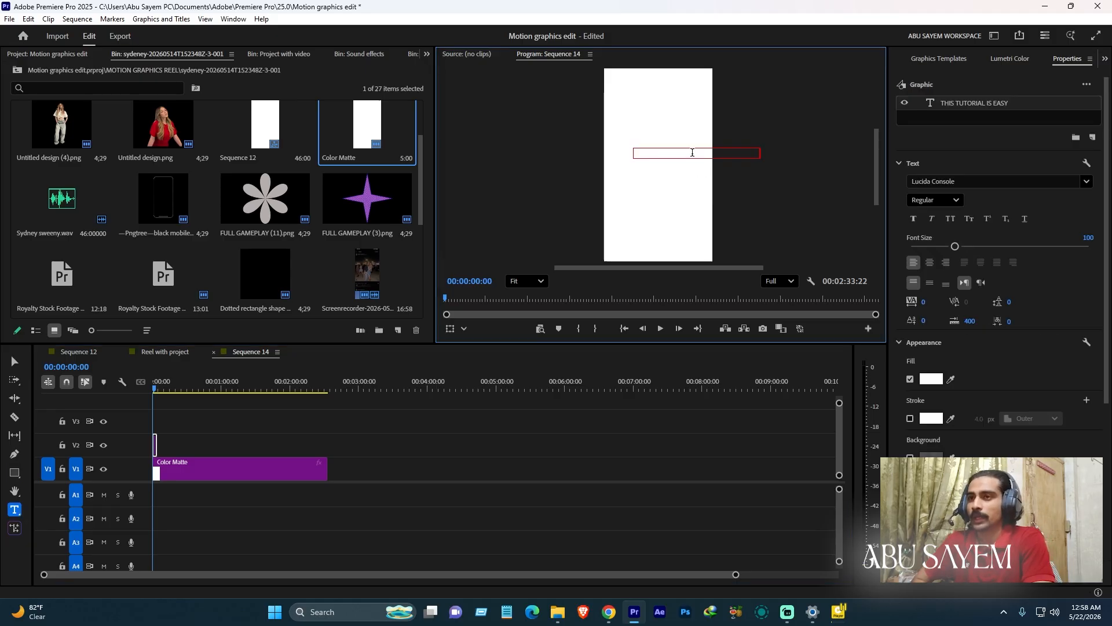
{"action": "triple_click", "coordinate": [691, 153]}
{"action": "left_click", "coordinate": [931, 379]}
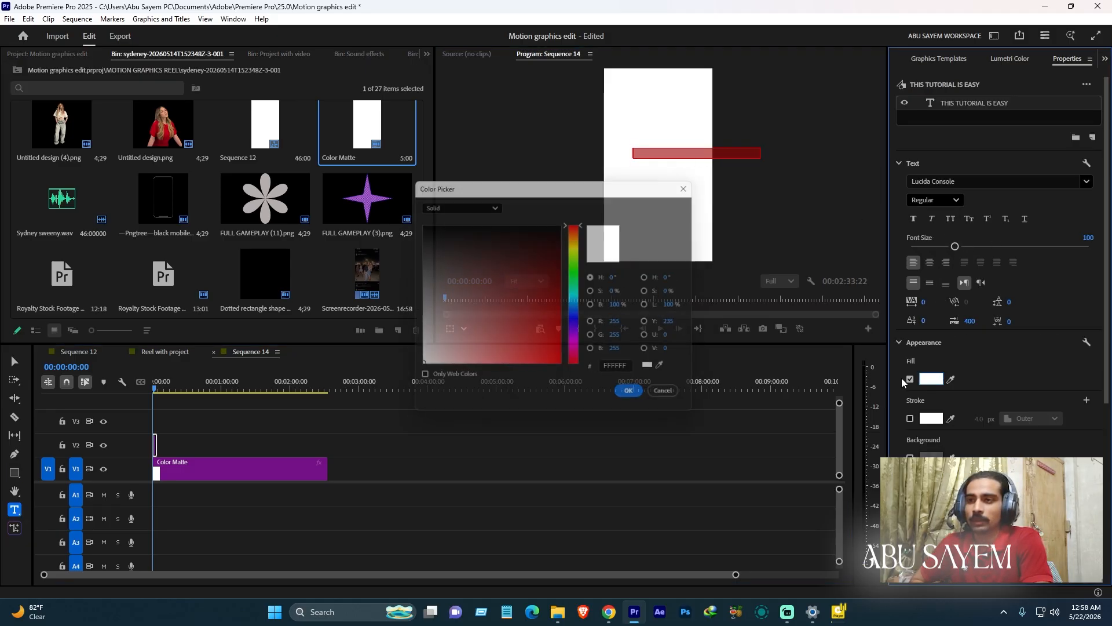
{"action": "left_click_drag", "start_coordinate": [514, 347], "coordinate": [417, 222]}
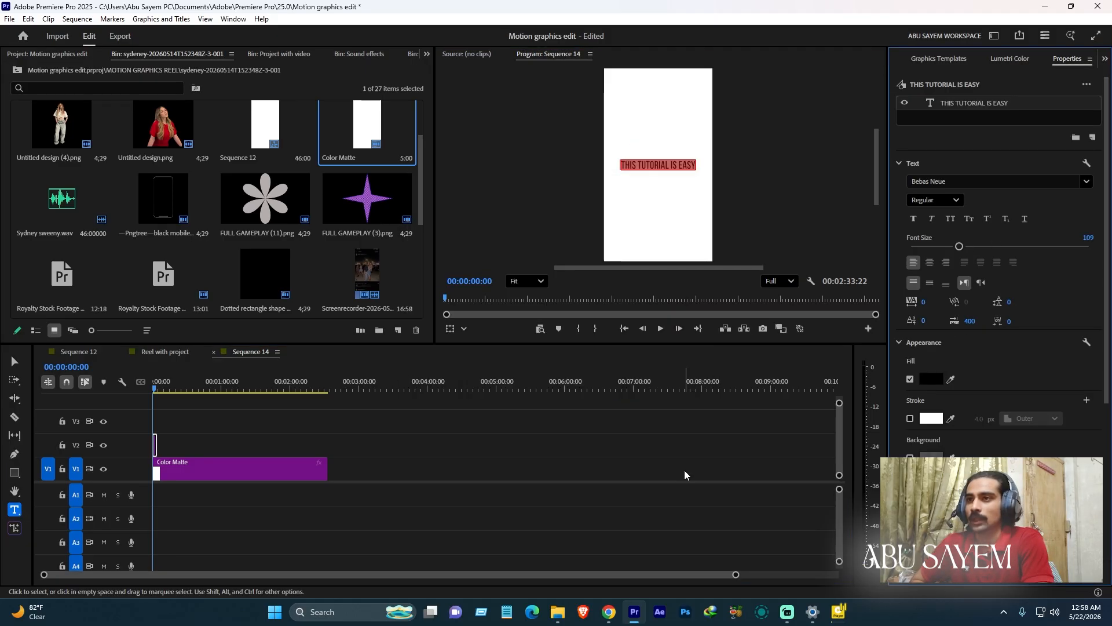
{"action": "left_click", "coordinate": [685, 475]}
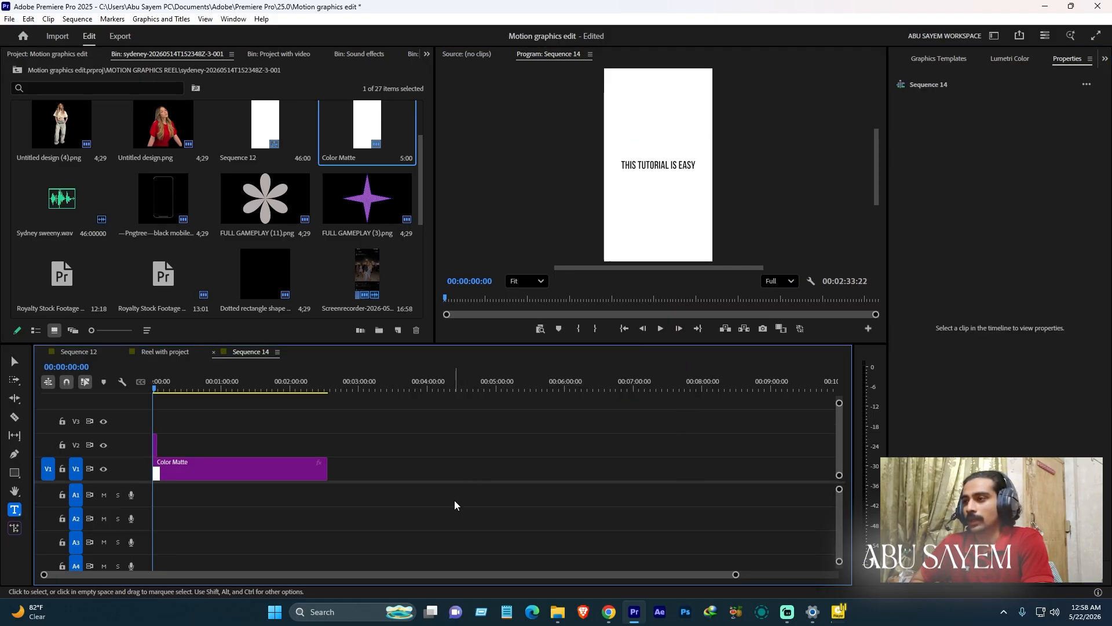
{"action": "left_click_drag", "start_coordinate": [157, 444], "coordinate": [190, 440]}
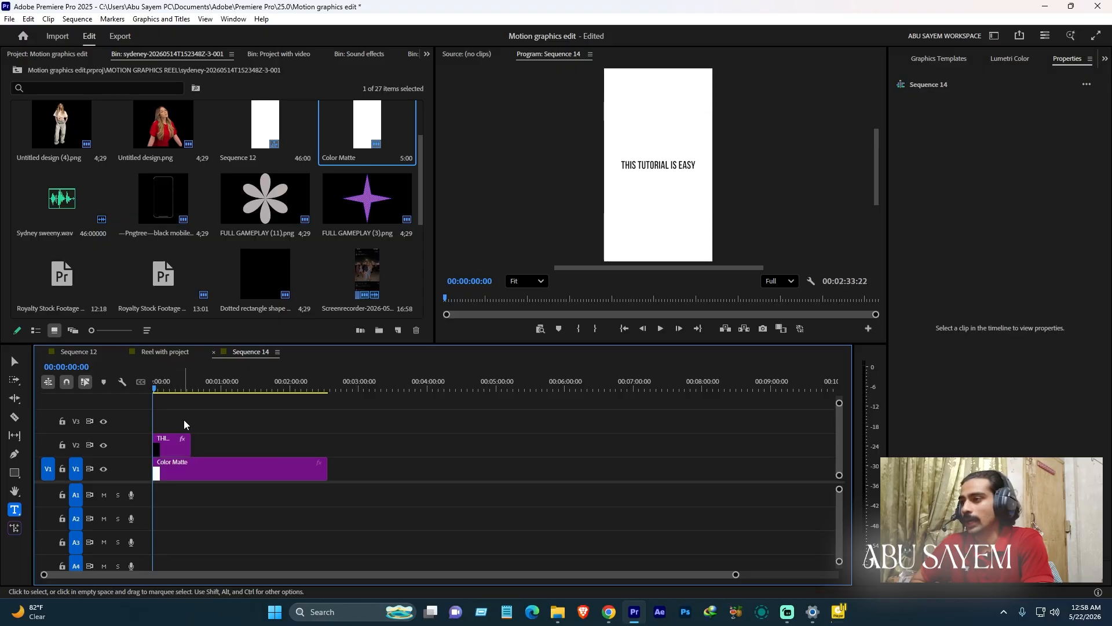
Step: Search the effects for "text ani", apply FI: Text Animator to the start of the text clip, and open its settings
{"action": "scroll", "coordinate": [146, 58], "scroll_direction": "up", "scroll_amount": 7}
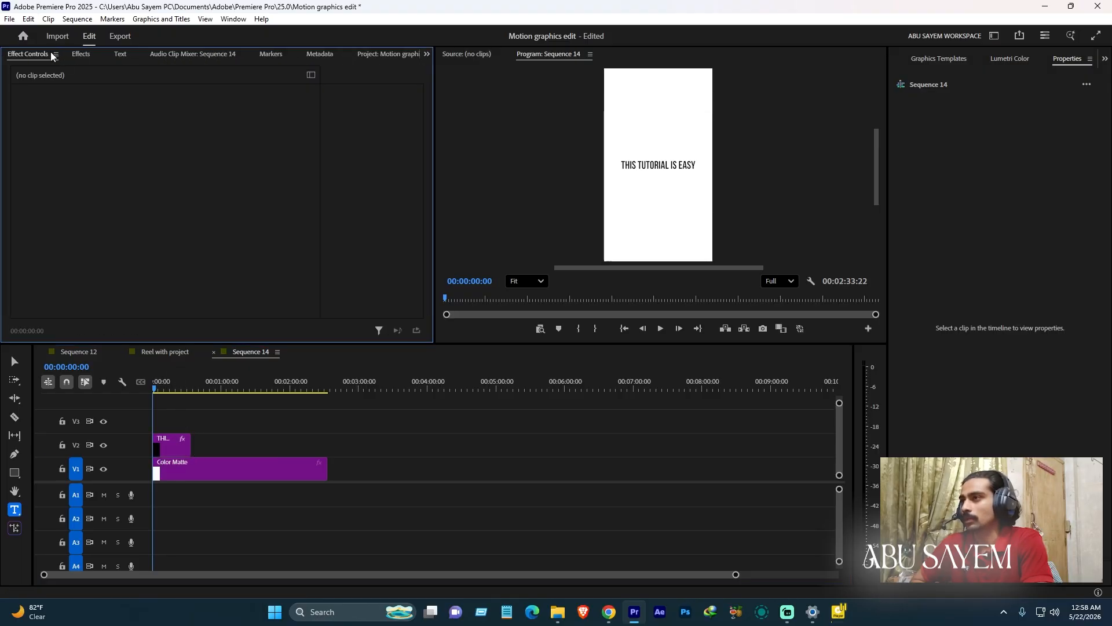
{"action": "left_click", "coordinate": [81, 54]}
{"action": "left_click", "coordinate": [73, 72]}
{"action": "type", "text": "text ani"}
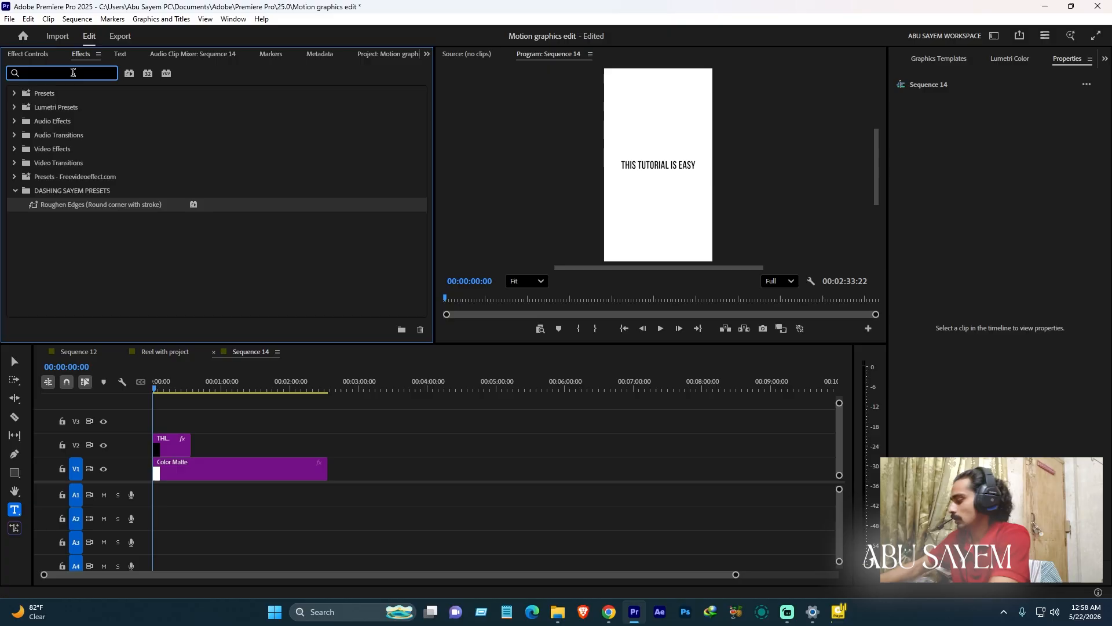
{"action": "left_click_drag", "start_coordinate": [72, 190], "coordinate": [160, 449]}
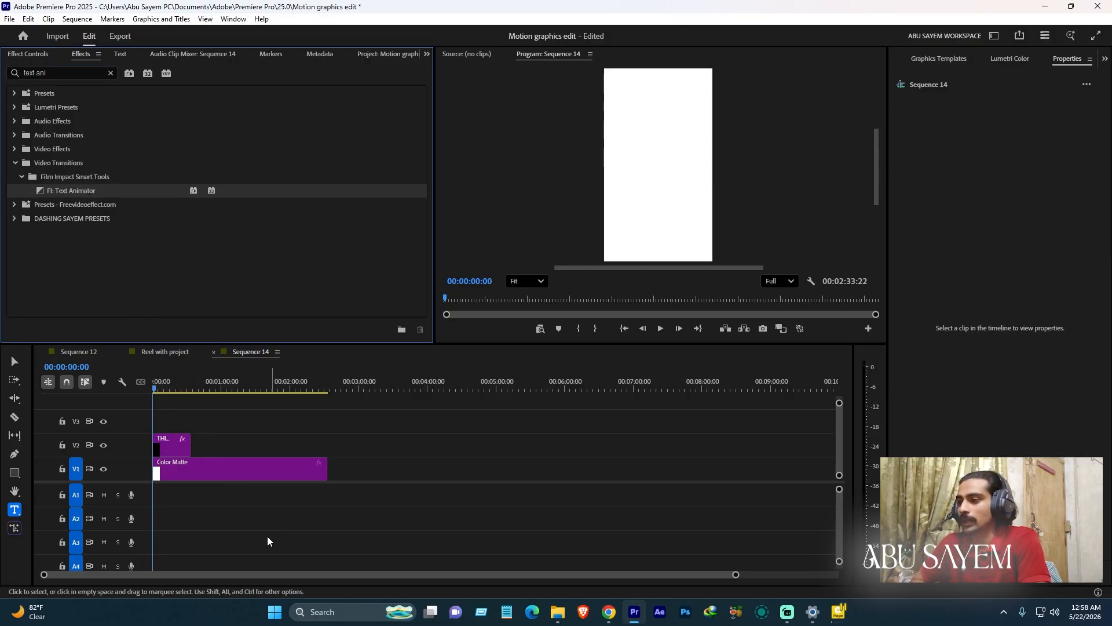
{"action": "left_click_drag", "start_coordinate": [737, 574], "coordinate": [581, 575]}
{"action": "left_click_drag", "start_coordinate": [73, 190], "coordinate": [158, 452]}
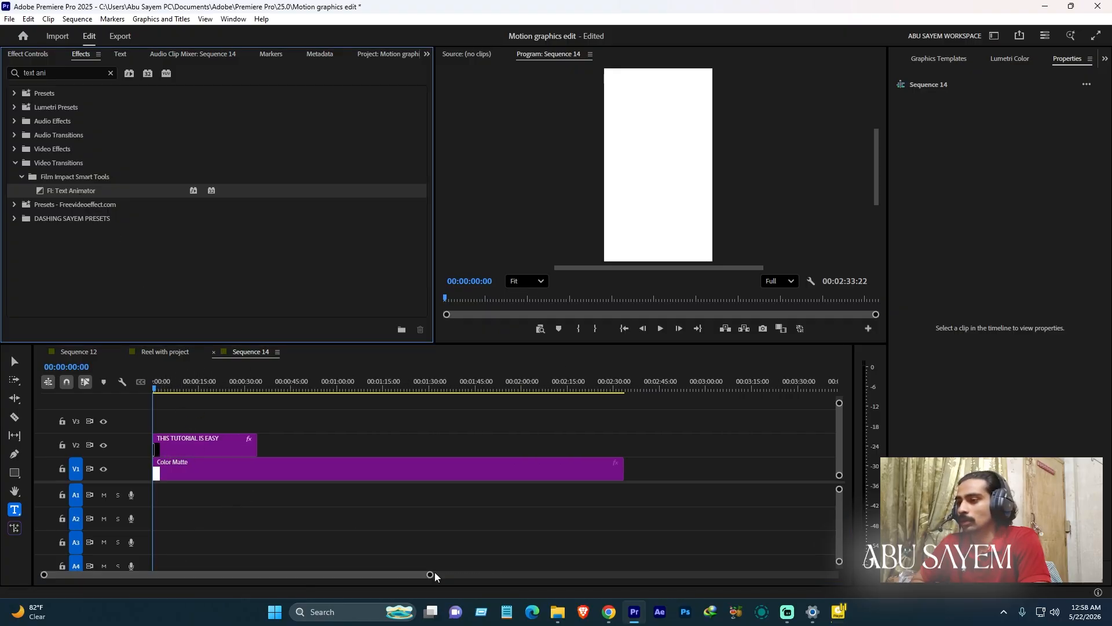
{"action": "left_click_drag", "start_coordinate": [431, 574], "coordinate": [293, 562]}
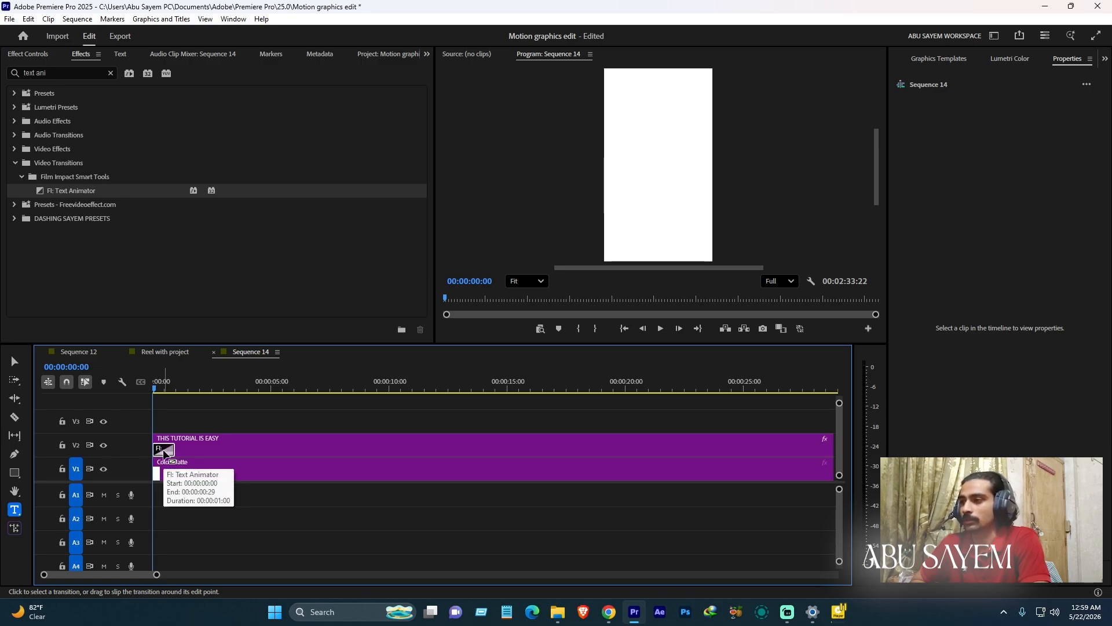
{"action": "left_click", "coordinate": [71, 55]}
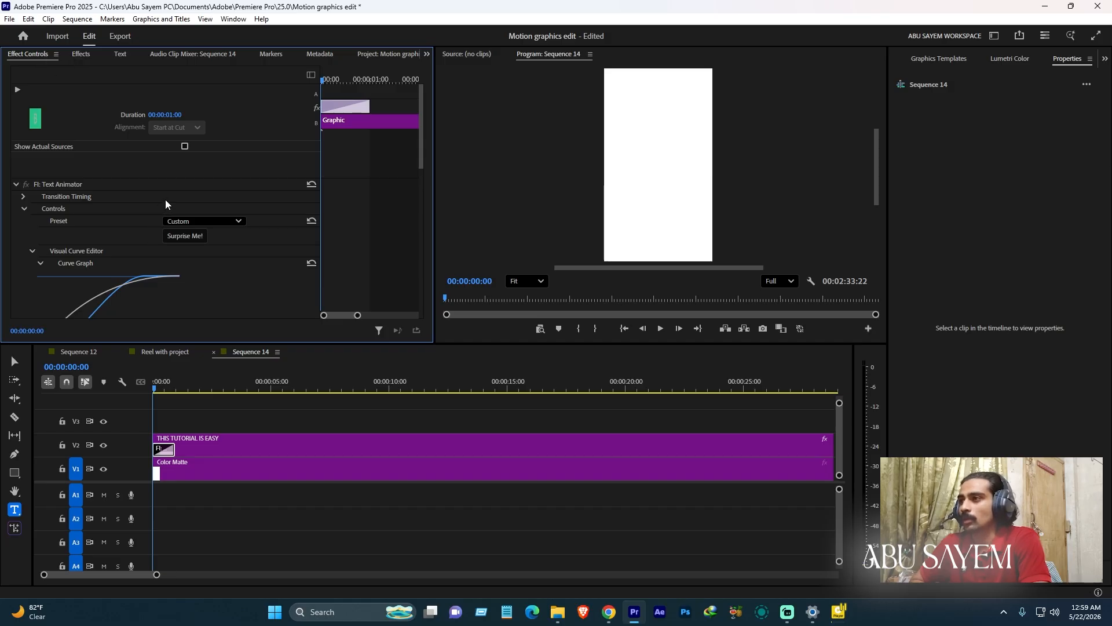
Step: Try randomized Text Animator settings with Surprise Me, previewing at frame 4 and reviewing the animation and motion blur parameters
{"action": "left_click", "coordinate": [206, 220]}
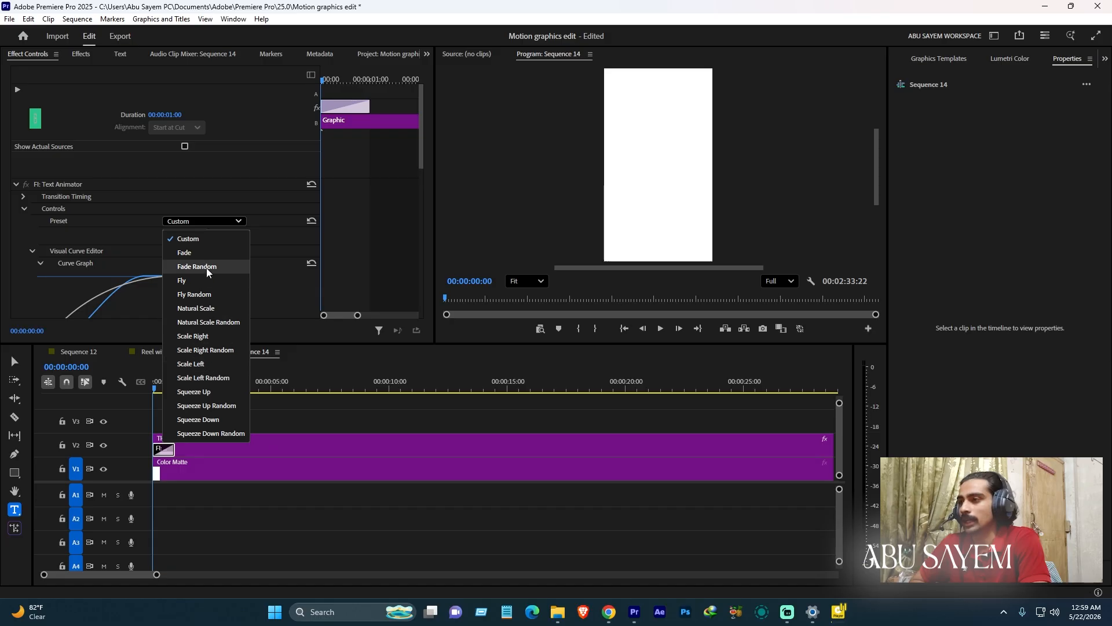
{"action": "left_click", "coordinate": [264, 247]}
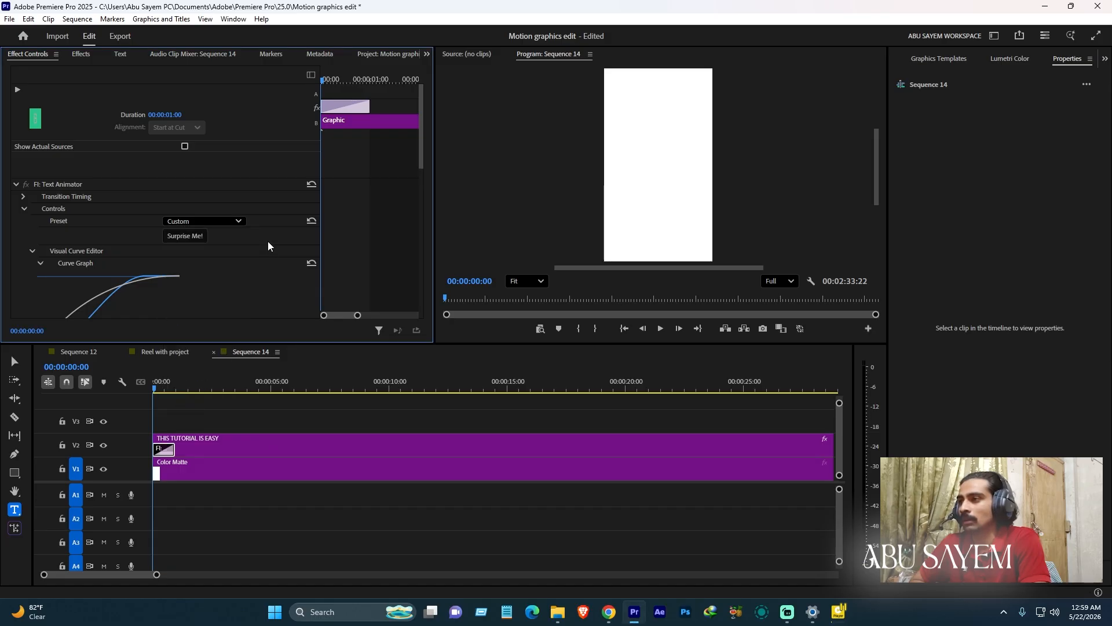
{"action": "left_click", "coordinate": [186, 238]}
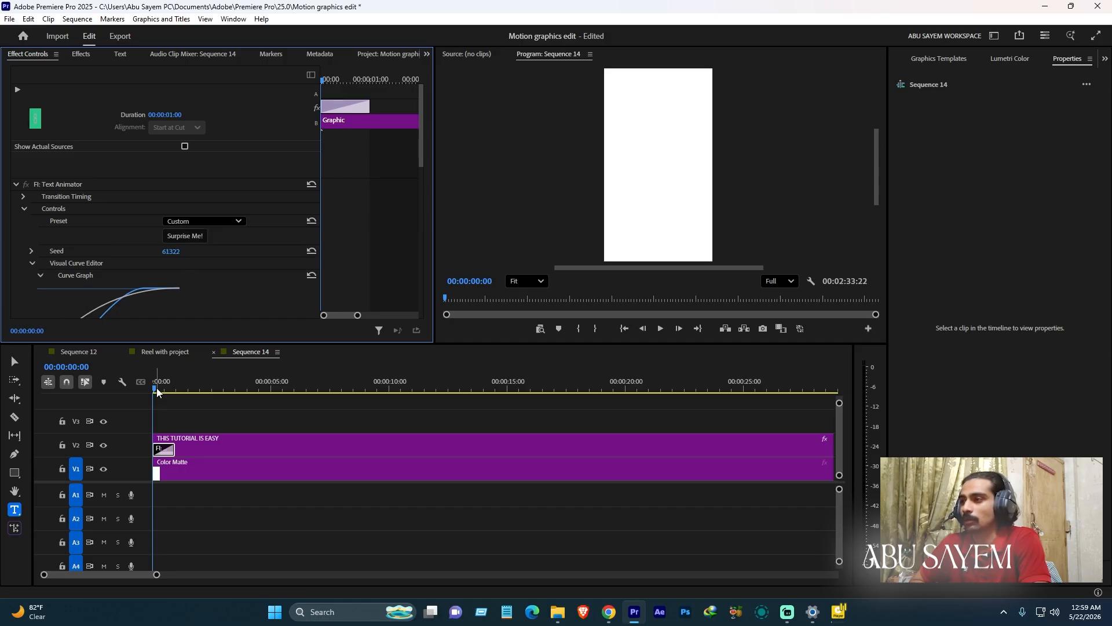
{"action": "mouse_move", "coordinate": [156, 392]}
{"action": "left_mouse_down"}
{"action": "mouse_move", "coordinate": [172, 393]}
{"action": "mouse_move", "coordinate": [158, 396]}
{"action": "left_mouse_up"}
{"action": "left_click", "coordinate": [186, 237]}
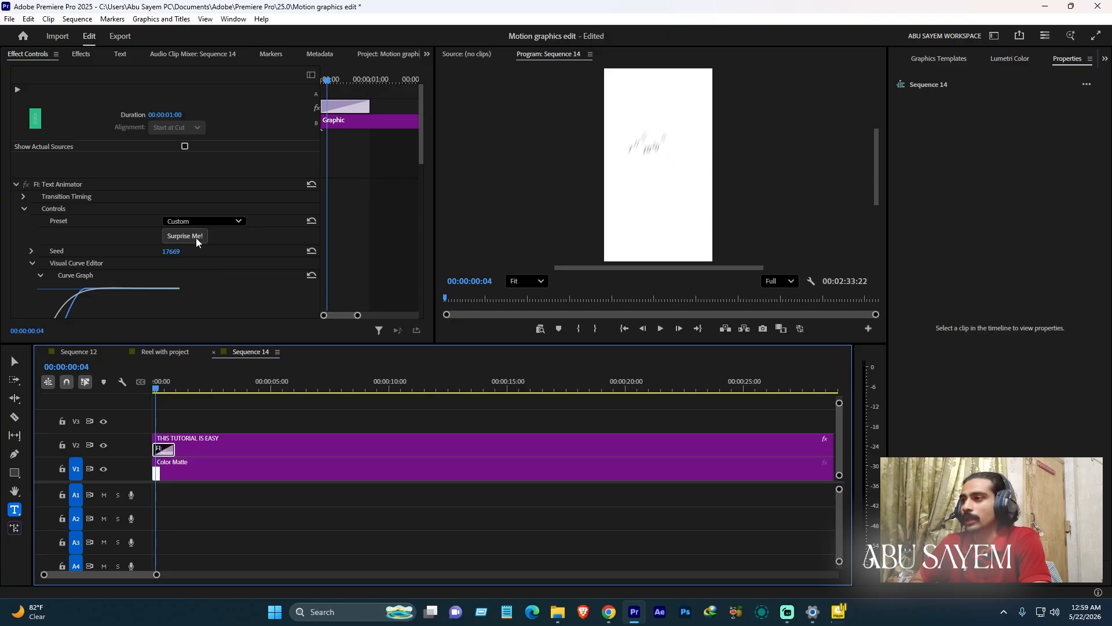
{"action": "scroll", "coordinate": [248, 235], "scroll_direction": "down", "scroll_amount": 3}
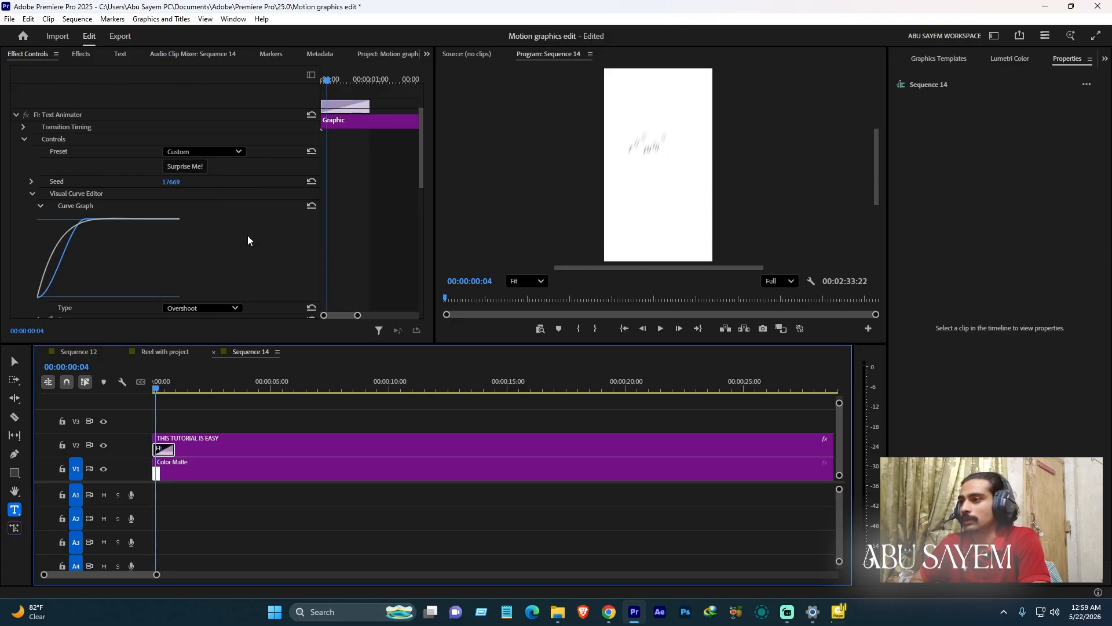
{"action": "scroll", "coordinate": [248, 237], "scroll_direction": "down", "scroll_amount": 15}
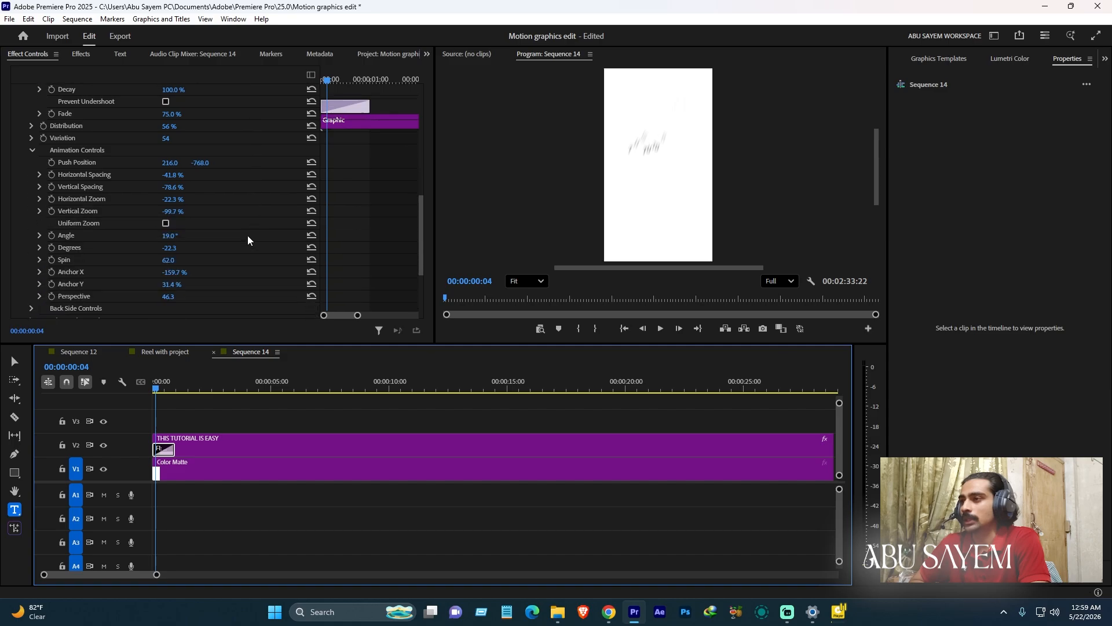
{"action": "scroll", "coordinate": [226, 248], "scroll_direction": "up", "scroll_amount": 15}
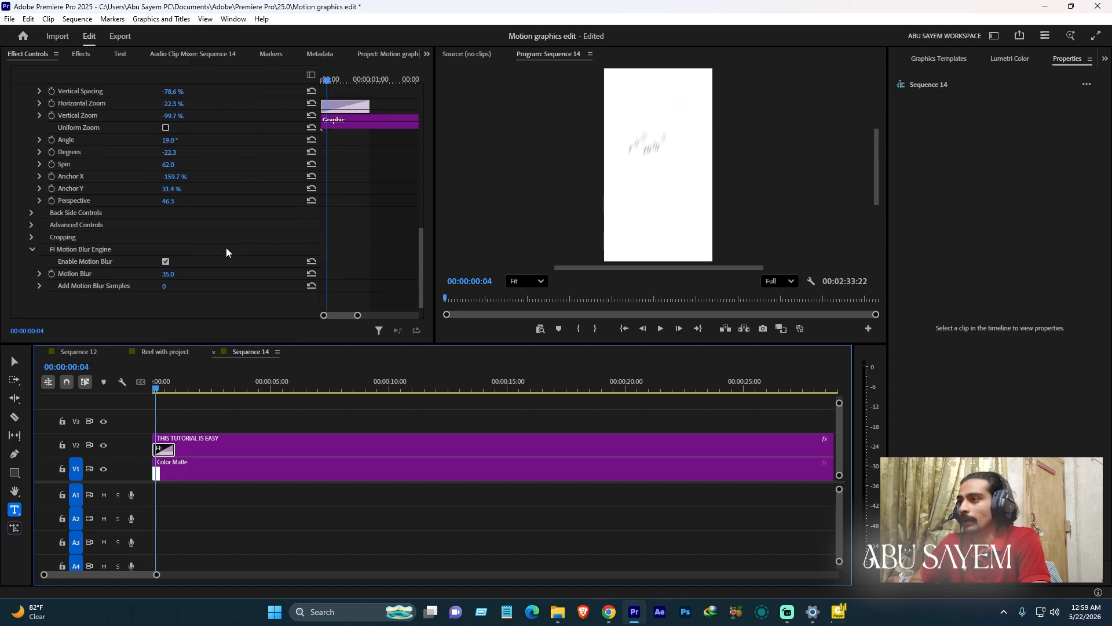
Step: Apply the Scale Left preset to the Text Animator transition and preview the animation up to frame 17
{"action": "left_click", "coordinate": [201, 206]}
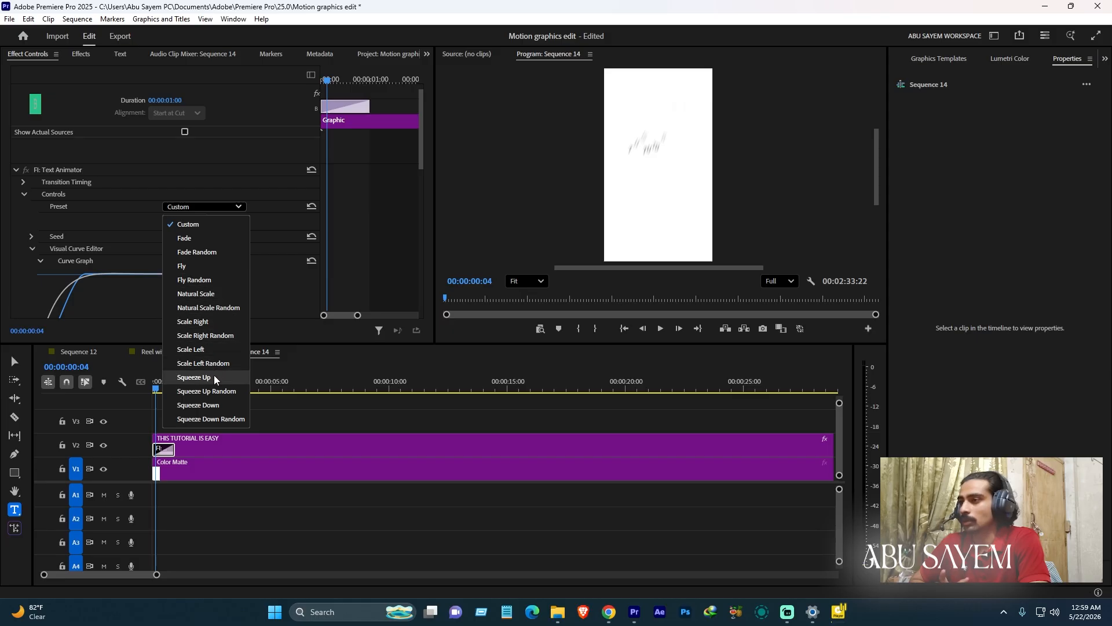
{"action": "left_click", "coordinate": [207, 349]}
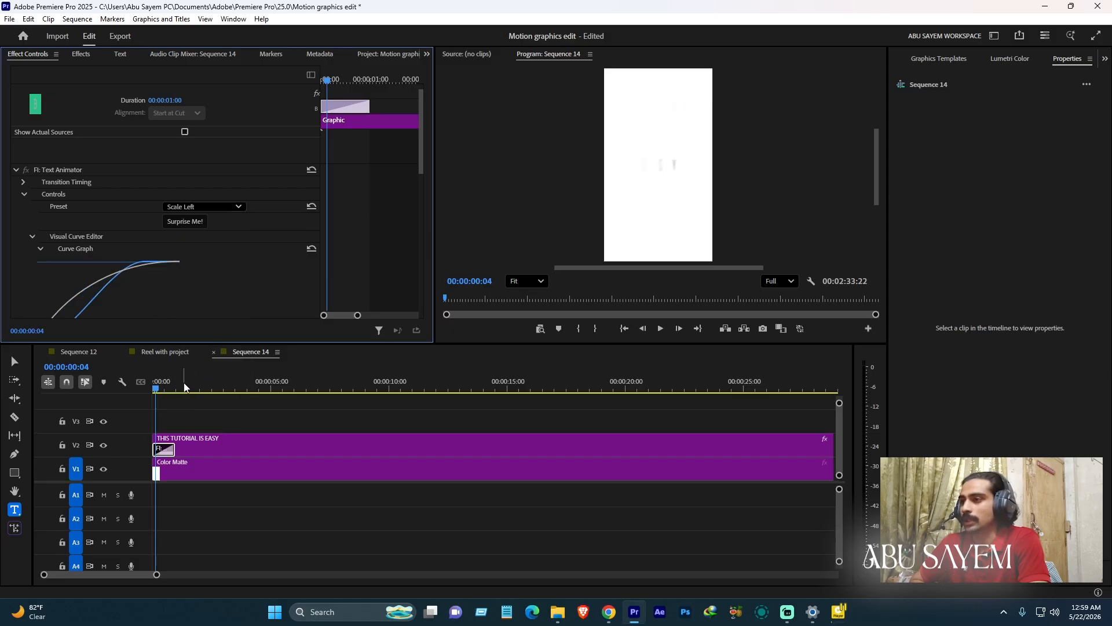
{"action": "left_click_drag", "start_coordinate": [157, 388], "coordinate": [167, 393]}
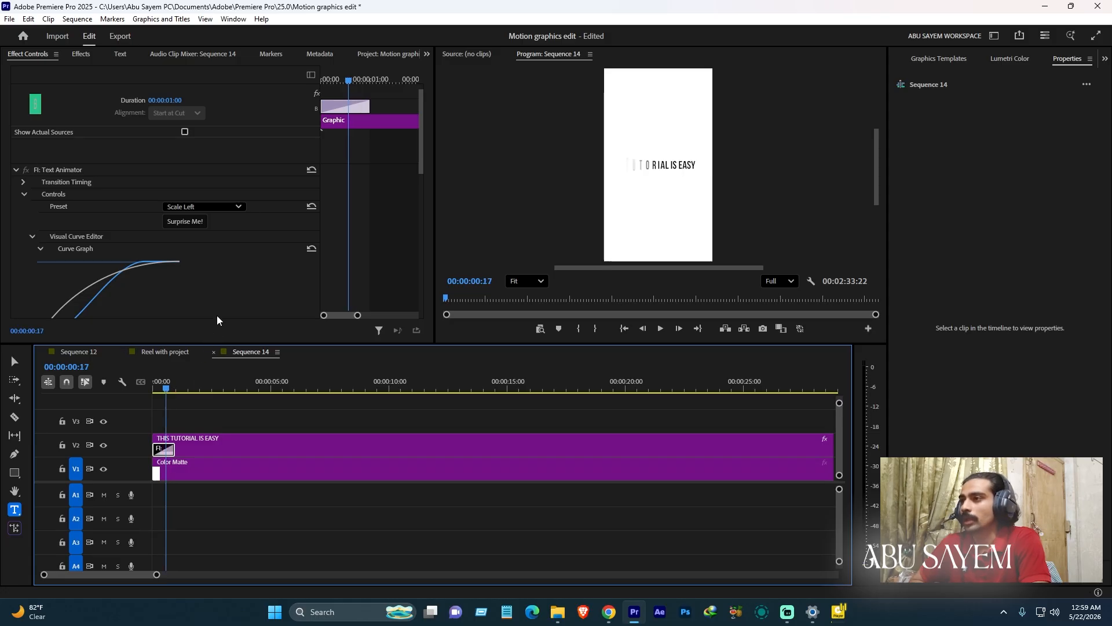
Step: Set the Object Type in the Text Animator's advanced controls to Word
{"action": "scroll", "coordinate": [244, 260], "scroll_direction": "down", "scroll_amount": 10}
{"action": "scroll", "coordinate": [245, 264], "scroll_direction": "down", "scroll_amount": 2}
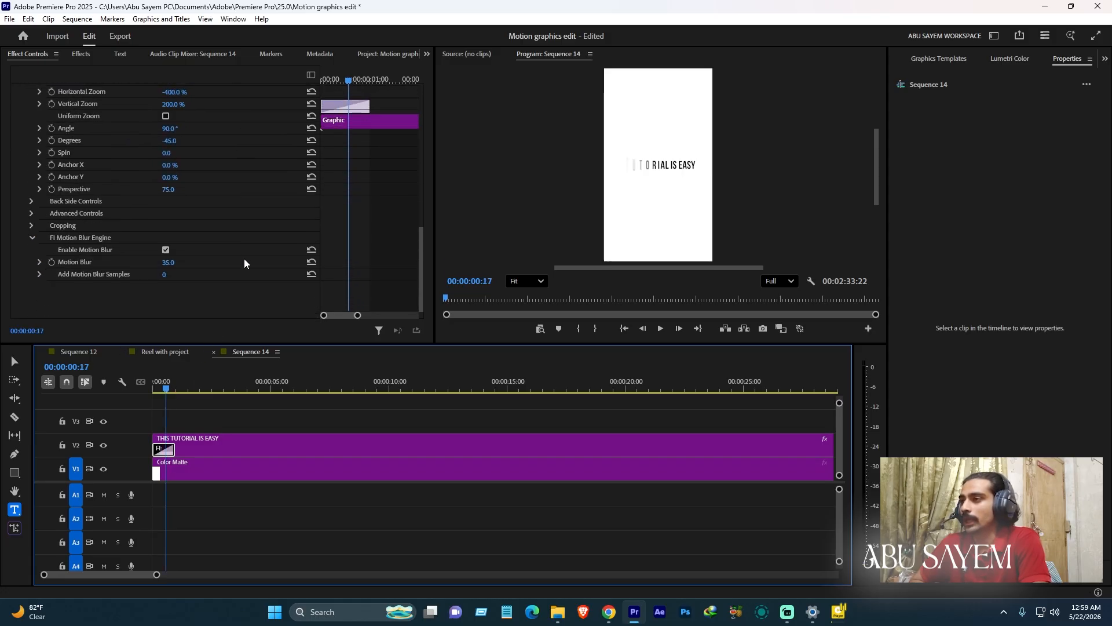
{"action": "left_click", "coordinate": [31, 212]}
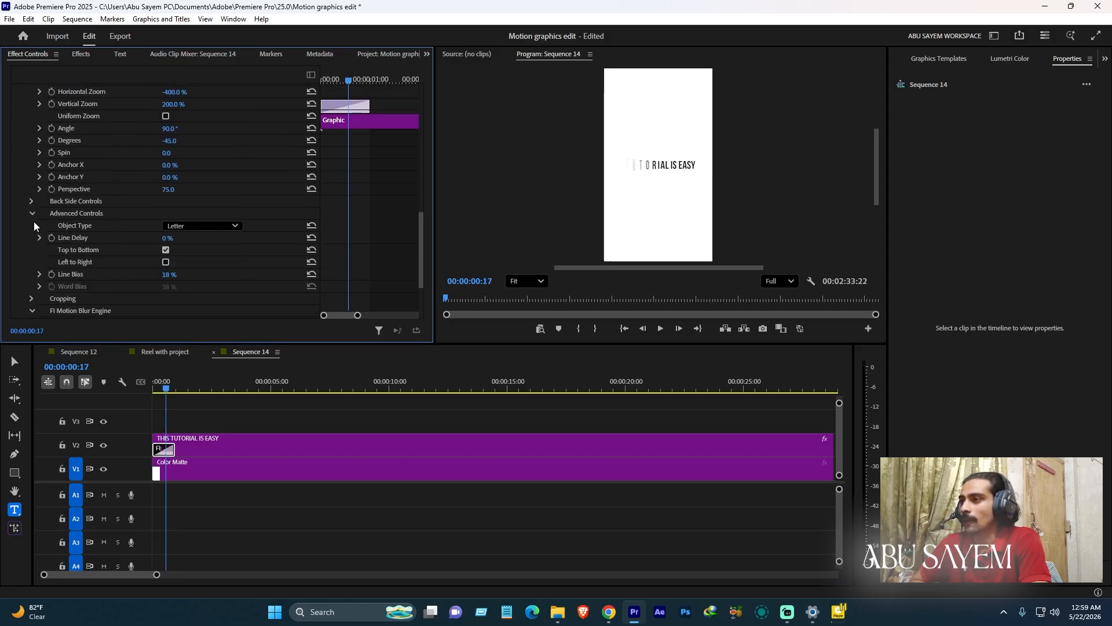
{"action": "left_click", "coordinate": [176, 226]}
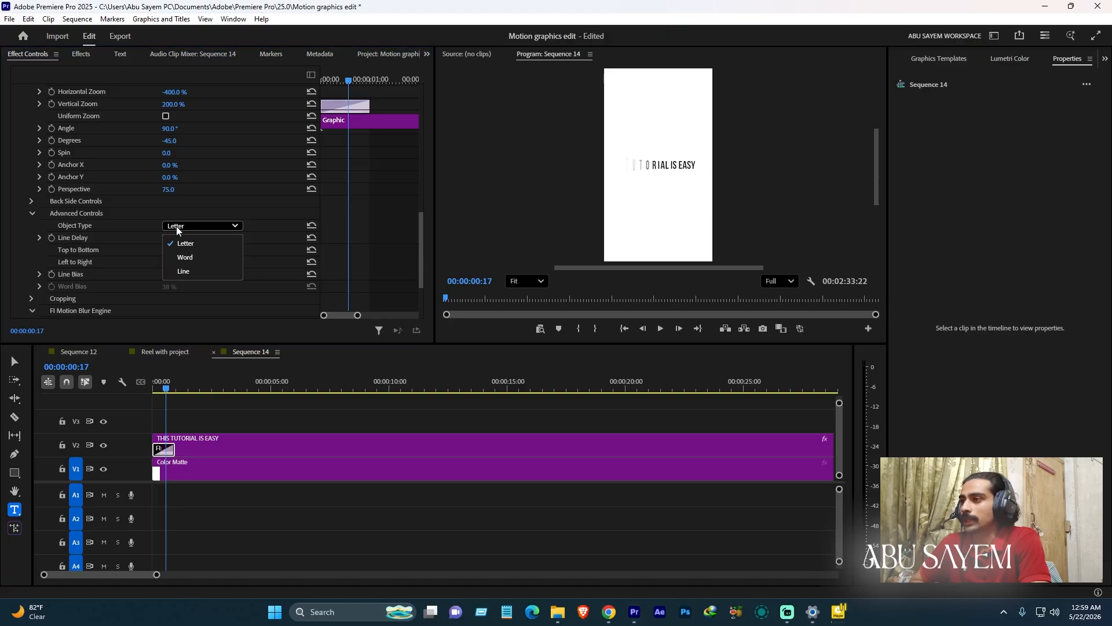
{"action": "left_click", "coordinate": [195, 258]}
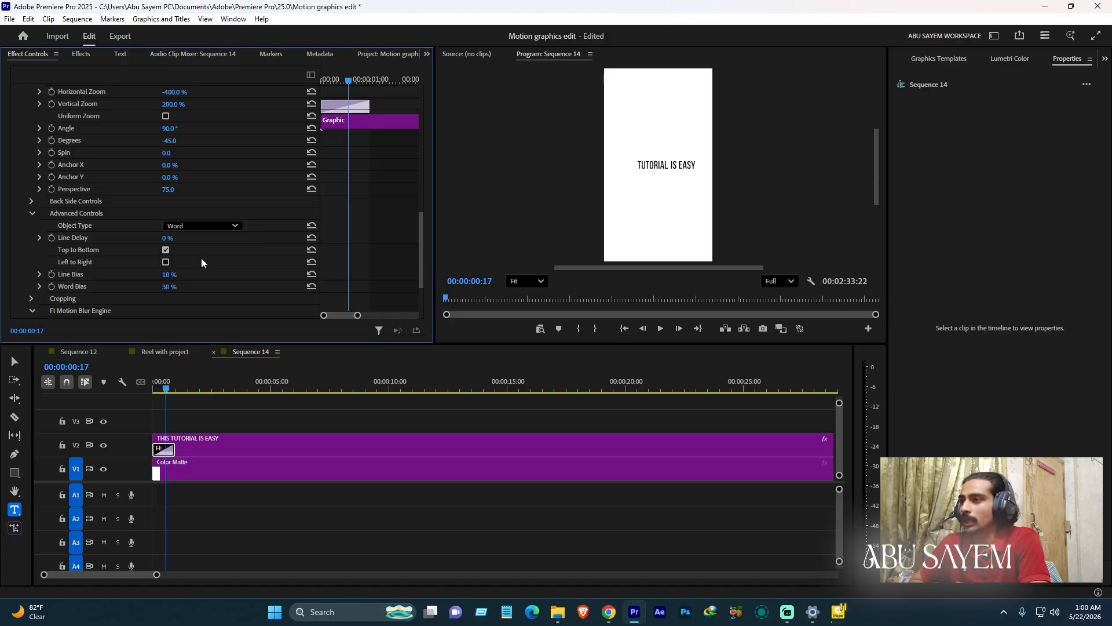
Step: Set the Text Animator's Word Bias to 30% and preview the text at frame 18
{"action": "scroll", "coordinate": [257, 253], "scroll_direction": "down", "scroll_amount": 3}
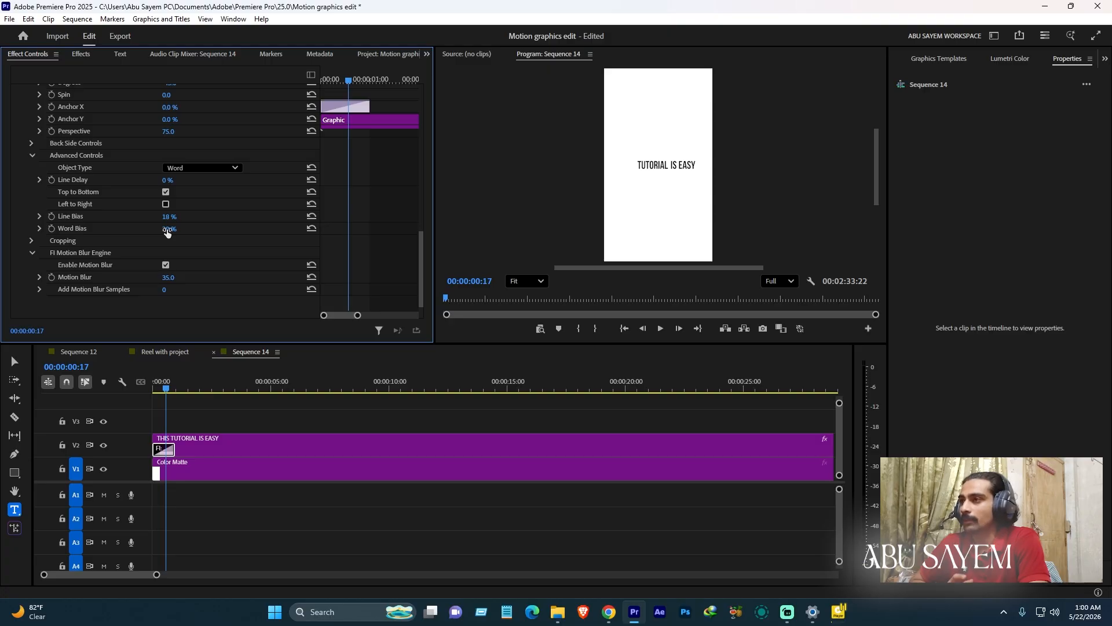
{"action": "left_click_drag", "start_coordinate": [170, 228], "coordinate": [167, 229]}
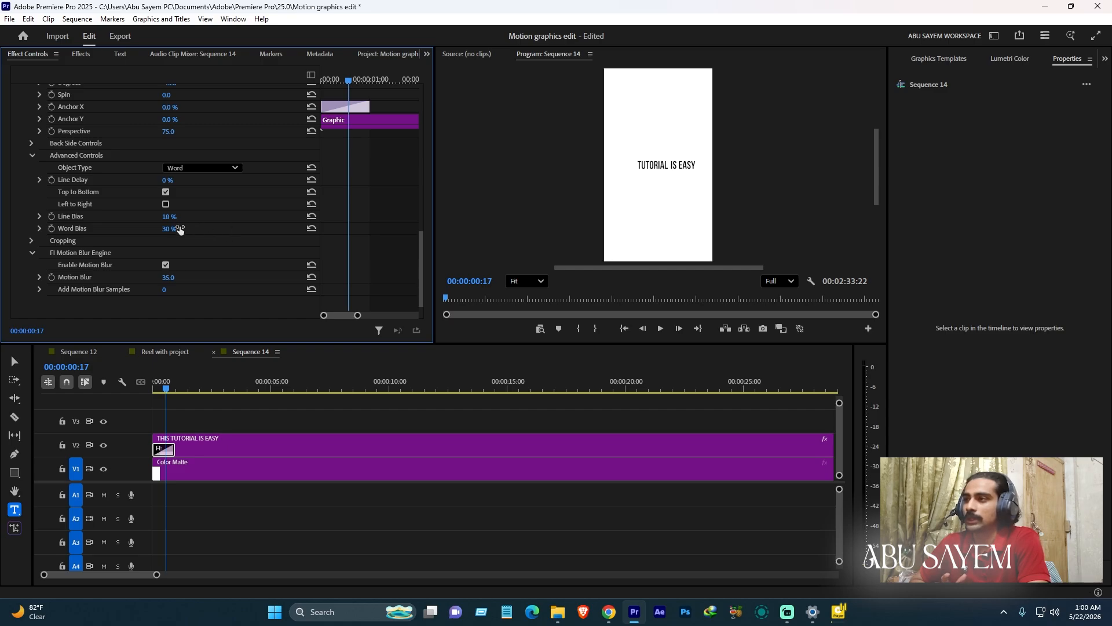
{"action": "left_click_drag", "start_coordinate": [165, 393], "coordinate": [167, 392]}
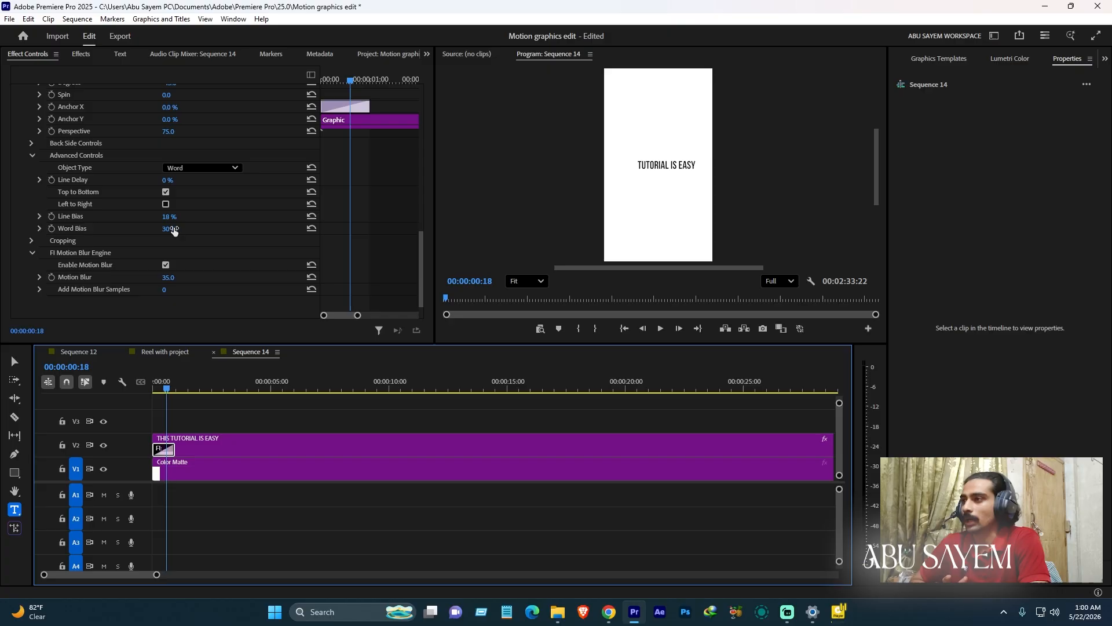
Step: Review the Text Animator's bias and motion blur settings, then check the opening seconds of the reference reel in PotPlayer
{"action": "left_click", "coordinate": [83, 219]}
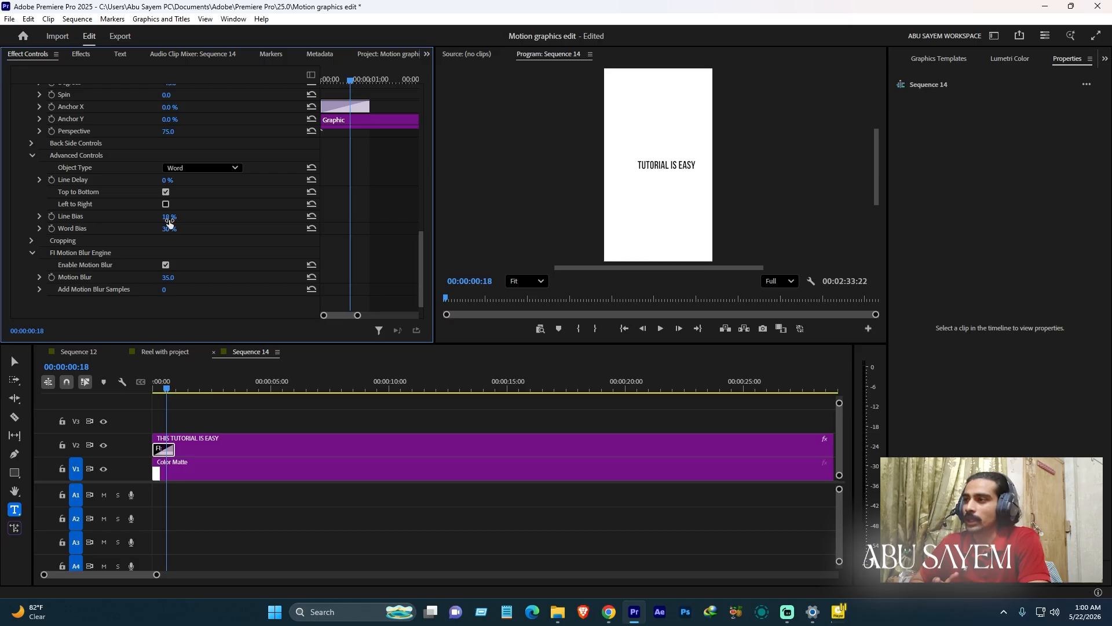
{"action": "scroll", "coordinate": [214, 240], "scroll_direction": "down", "scroll_amount": 1}
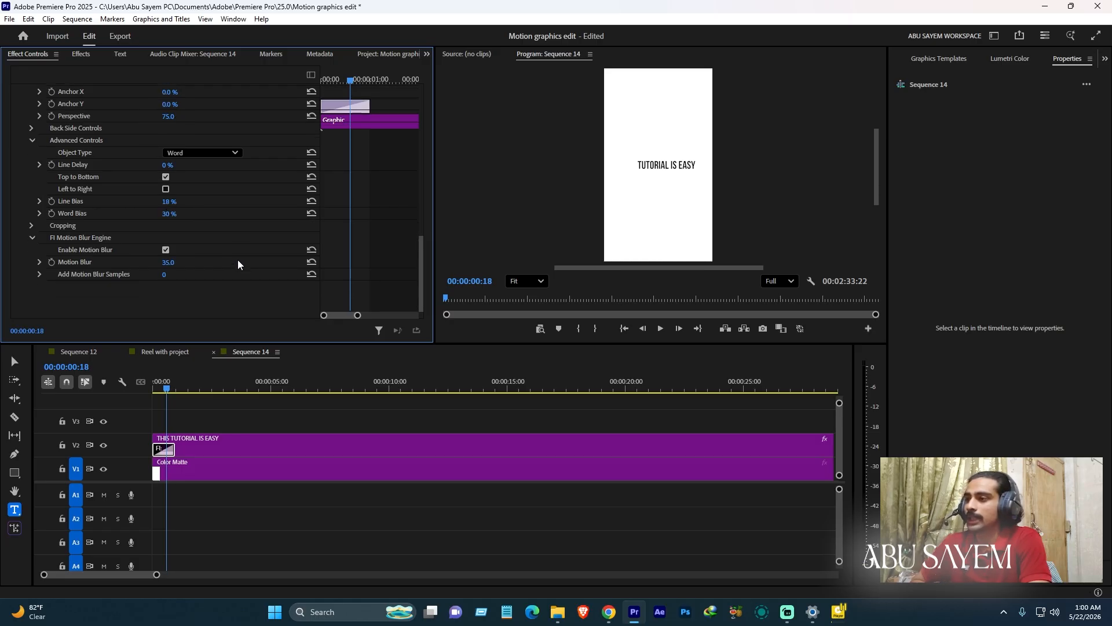
{"action": "left_click", "coordinate": [839, 609]}
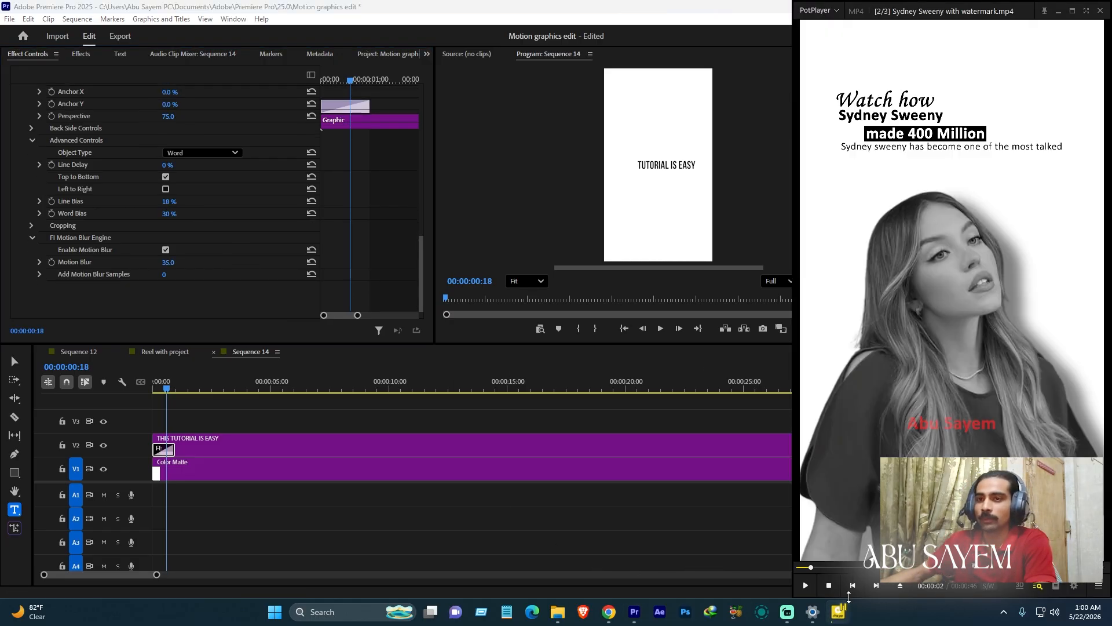
{"action": "left_click", "coordinate": [828, 568]}
{"action": "left_click", "coordinate": [989, 239]}
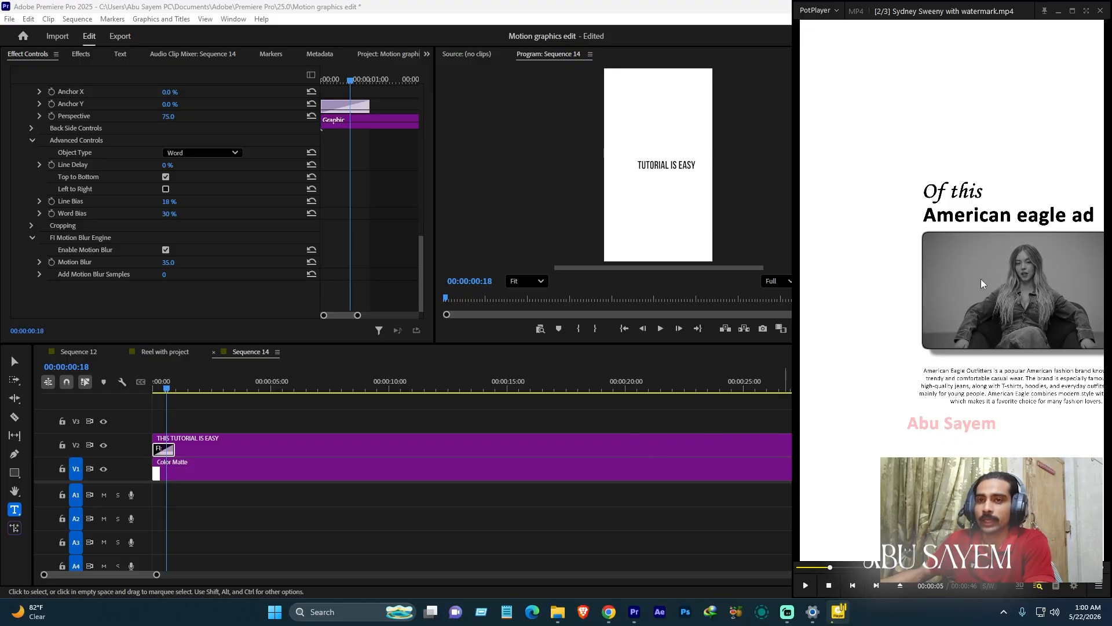
Step: Open Nested Sequence 18 from Sequence 12 and preview its "Of this" section up to 00:00:05:39
{"action": "left_click", "coordinate": [93, 356]}
{"action": "left_click", "coordinate": [214, 460]}
{"action": "double_click", "coordinate": [215, 460]}
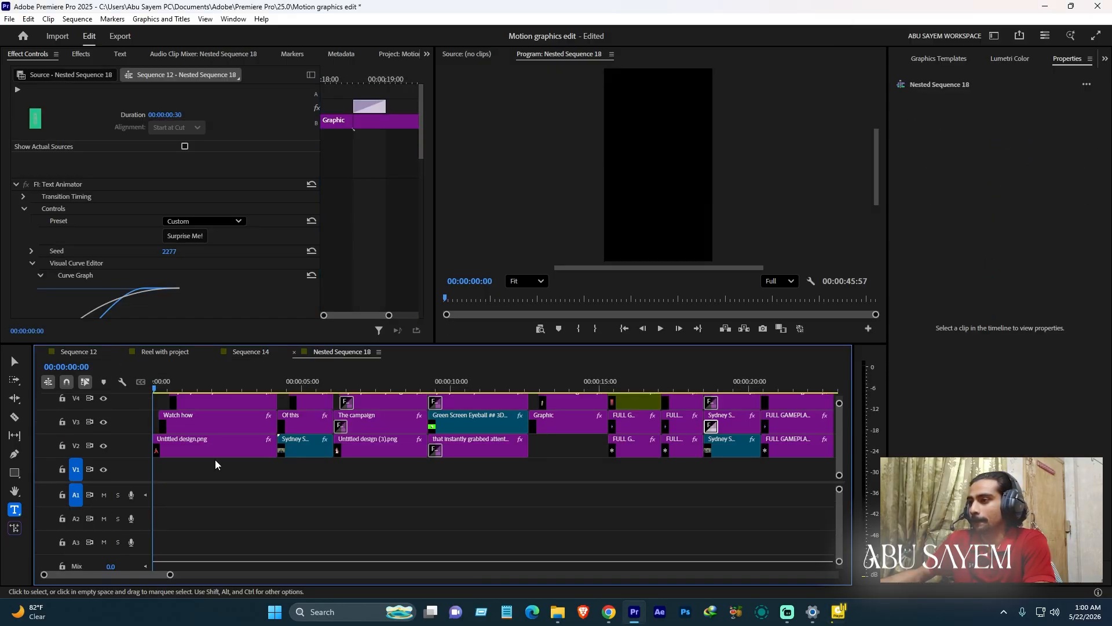
{"action": "left_click", "coordinate": [277, 386]}
{"action": "left_click_drag", "start_coordinate": [278, 388], "coordinate": [324, 397]}
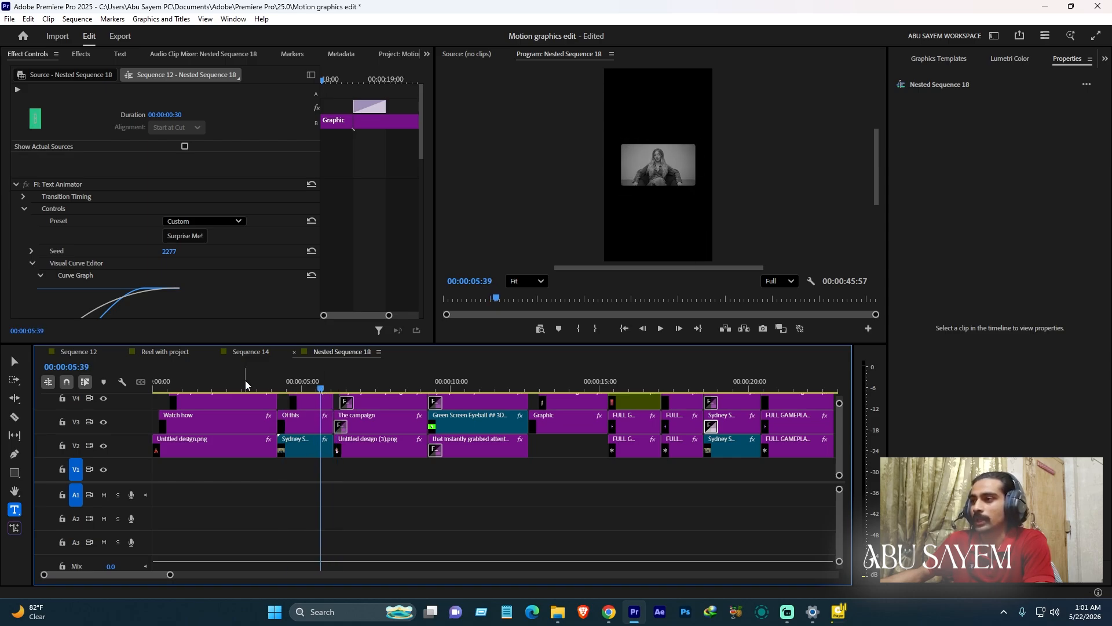
Step: Examine the nested clip's Position and Scale keyframes in Sequence 12, then the "Of this" title inside Nested Sequence 18
{"action": "left_click", "coordinate": [93, 354]}
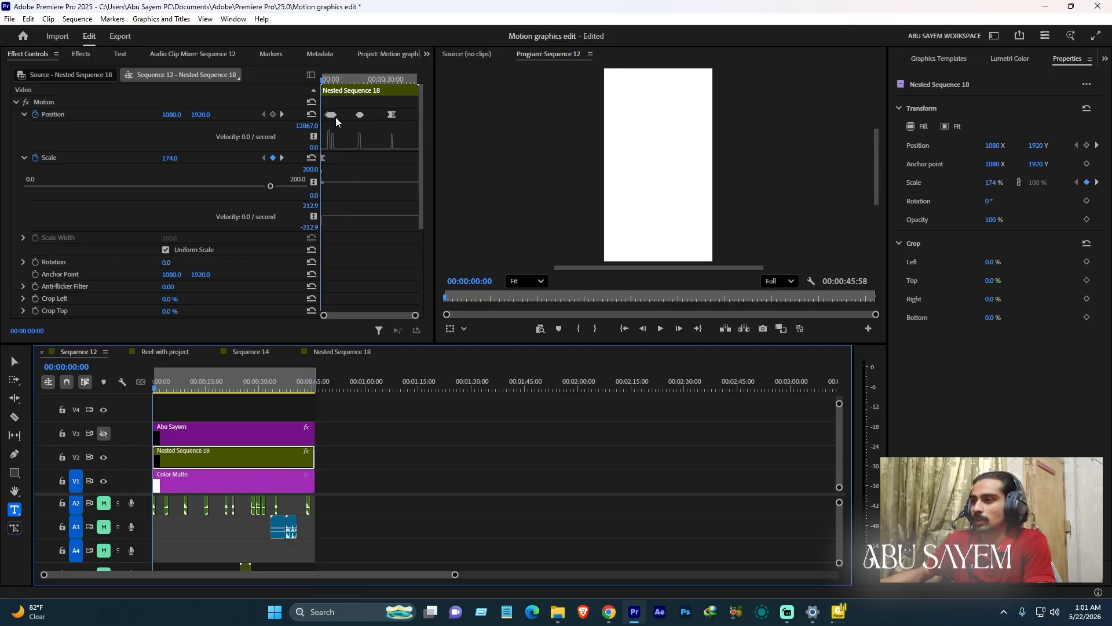
{"action": "left_click_drag", "start_coordinate": [415, 315], "coordinate": [374, 314]}
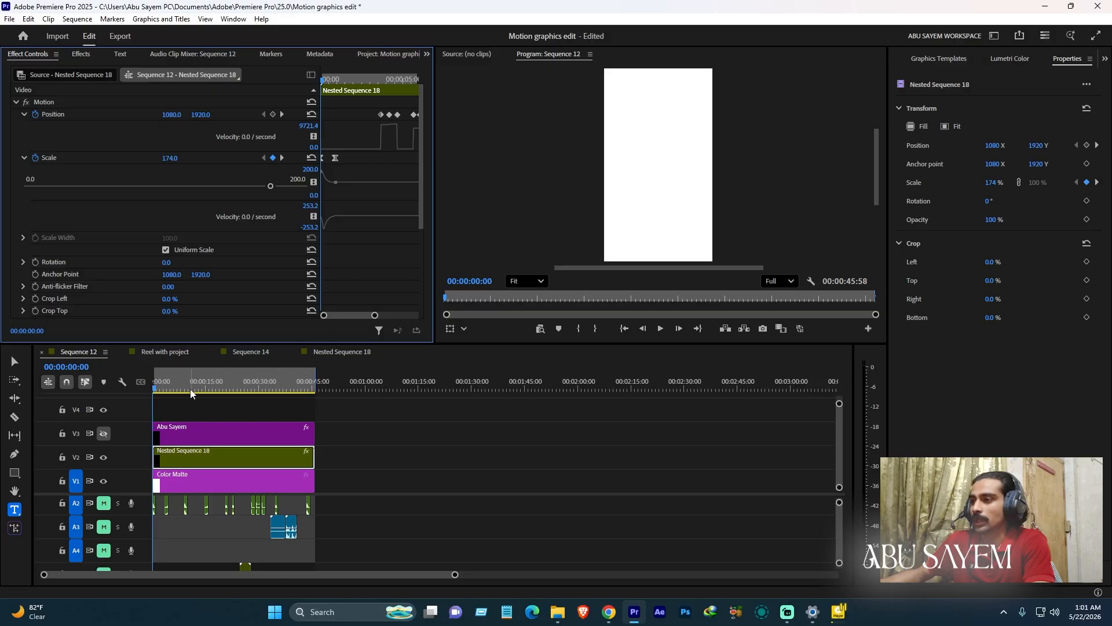
{"action": "left_click", "coordinate": [335, 354]}
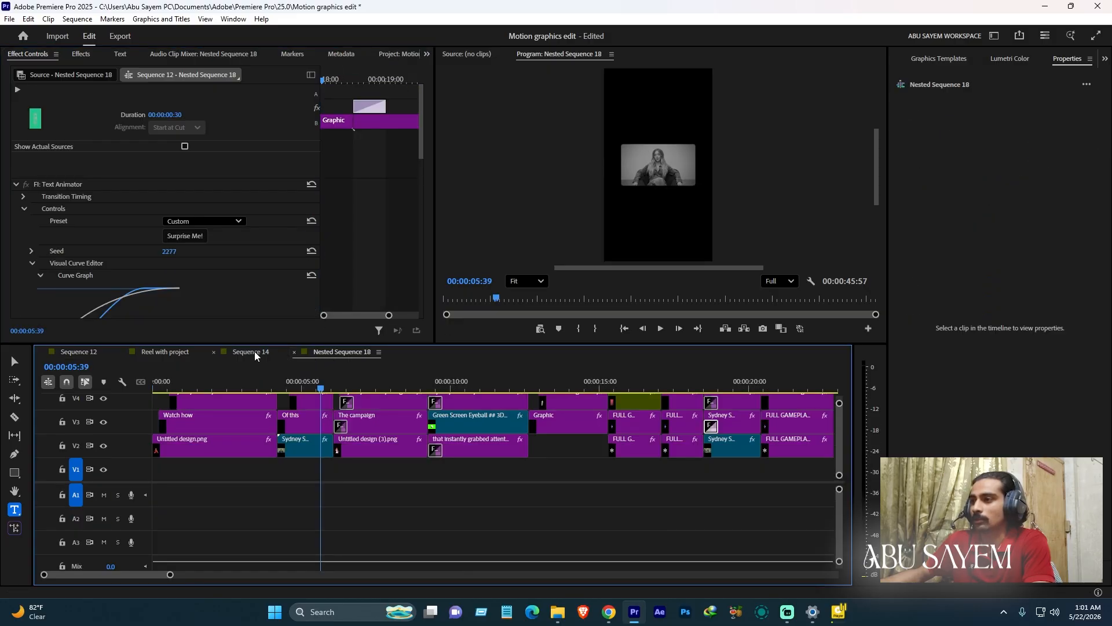
{"action": "left_click", "coordinate": [313, 389]}
{"action": "left_click_drag", "start_coordinate": [315, 389], "coordinate": [323, 389]}
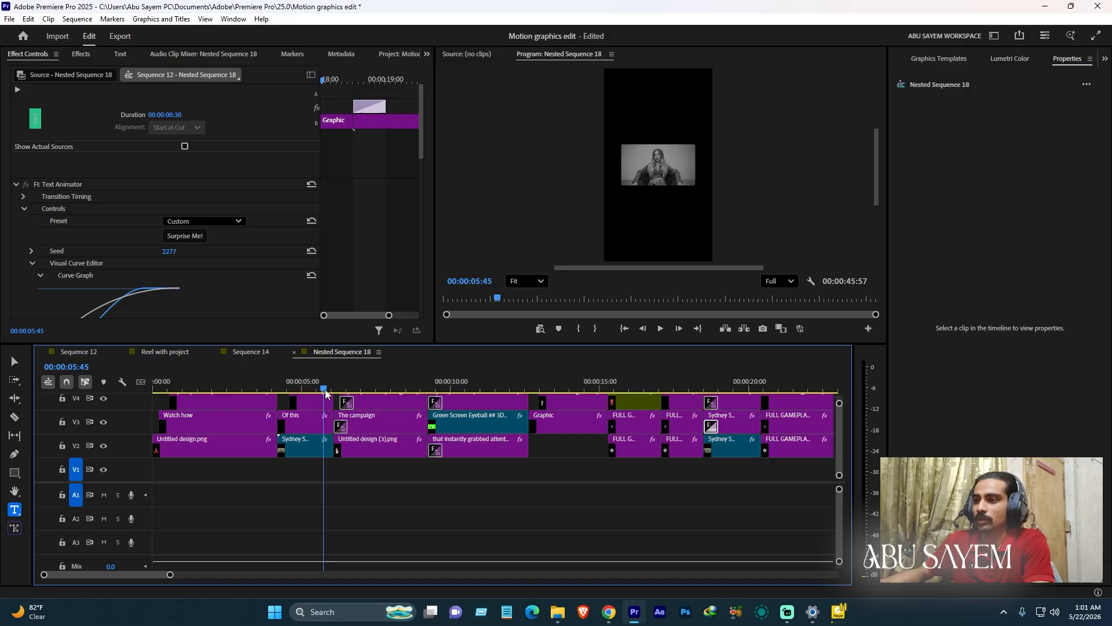
{"action": "left_click", "coordinate": [316, 426]}
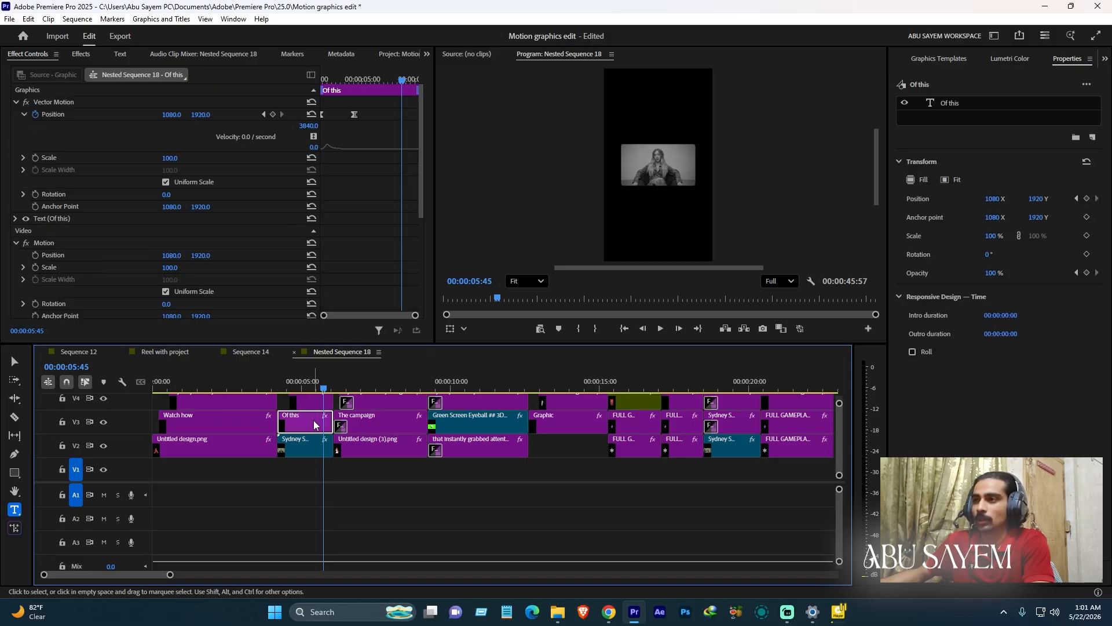
Step: Close the Reel with project sequence and reorder the open sequences so Sequence 14 follows Nested Sequence 18
{"action": "left_click", "coordinate": [84, 356]}
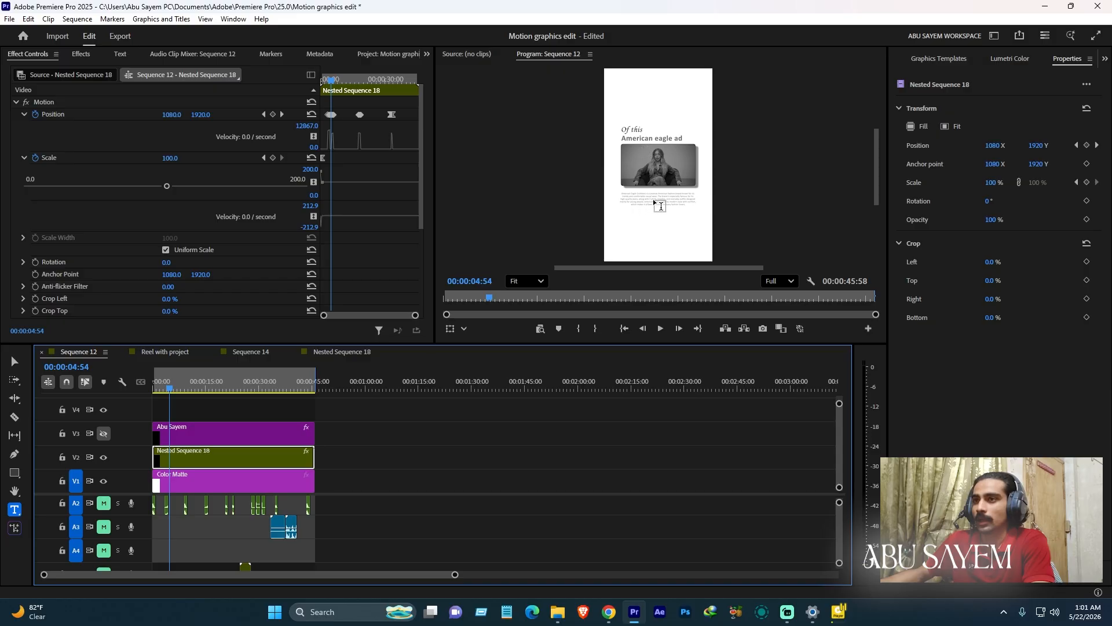
{"action": "left_click", "coordinate": [251, 351]}
{"action": "left_click", "coordinate": [342, 352]}
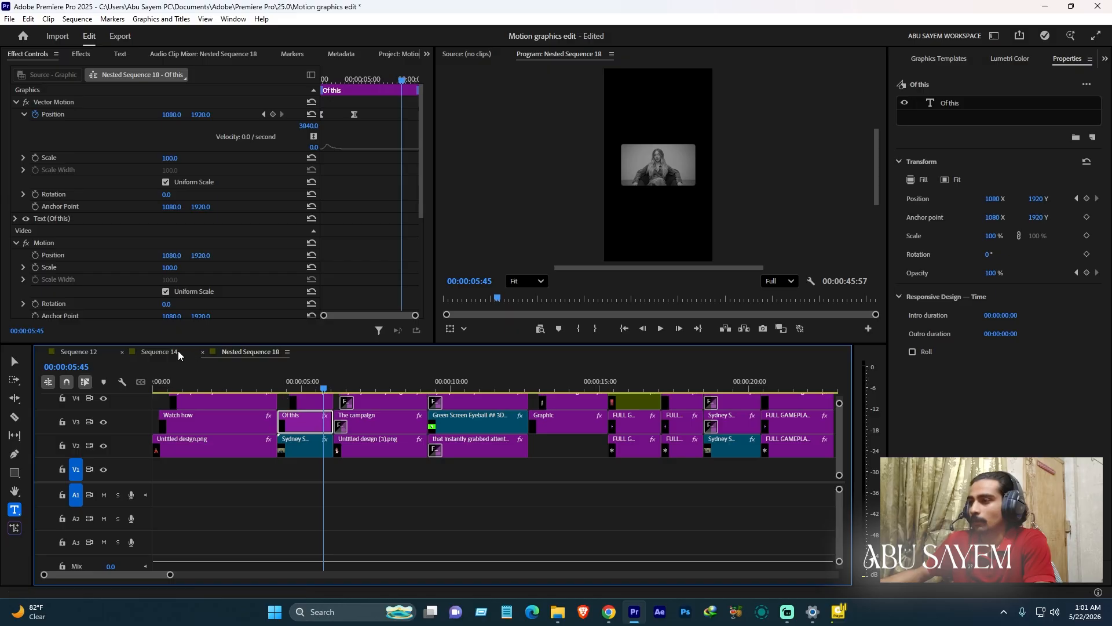
{"action": "left_click_drag", "start_coordinate": [182, 351], "coordinate": [280, 357]}
Step: Compare Sequence 12 with Nested Sequence 18, previewing Sequence 12 up to "The campaign" scene at 00:00:08:01
{"action": "left_click", "coordinate": [92, 350]}
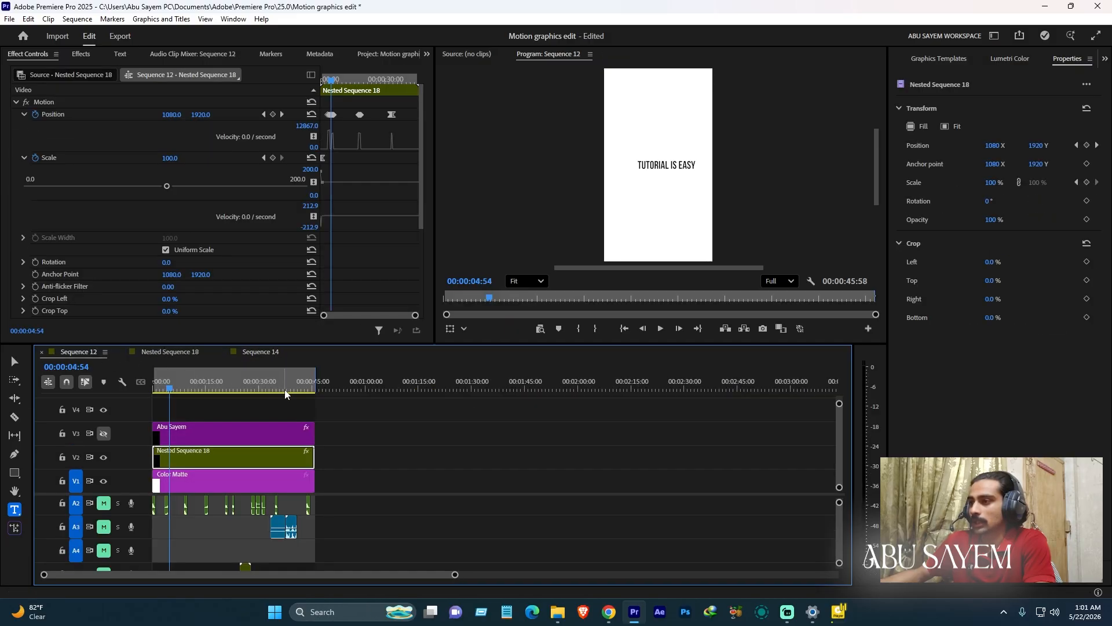
{"action": "left_click", "coordinate": [171, 352]}
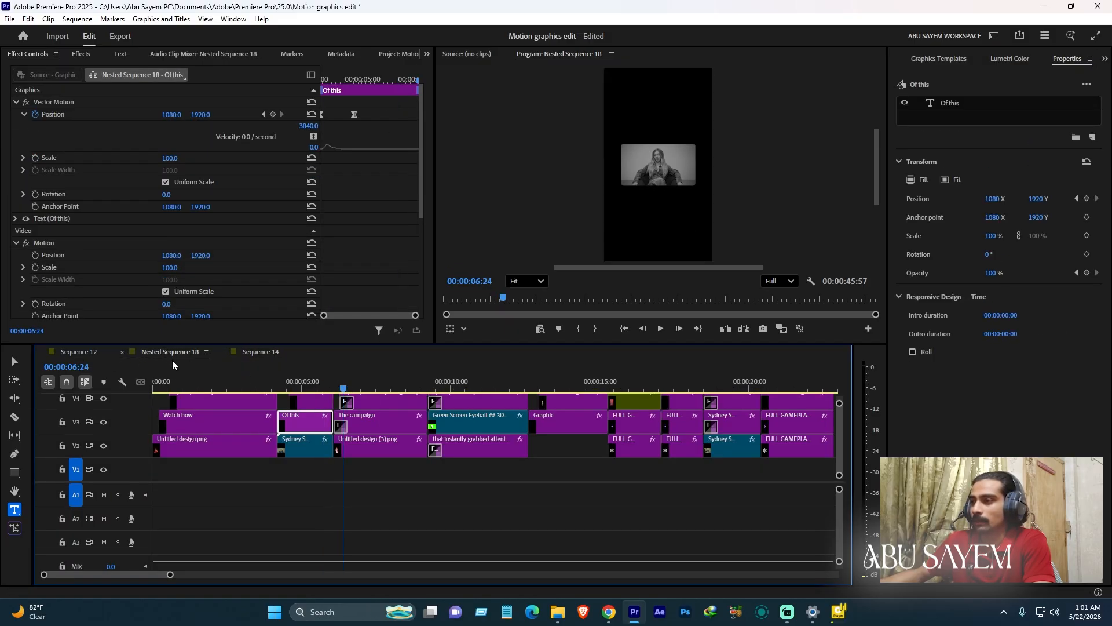
{"action": "left_click", "coordinate": [105, 351]}
{"action": "left_click_drag", "start_coordinate": [167, 391], "coordinate": [182, 389]}
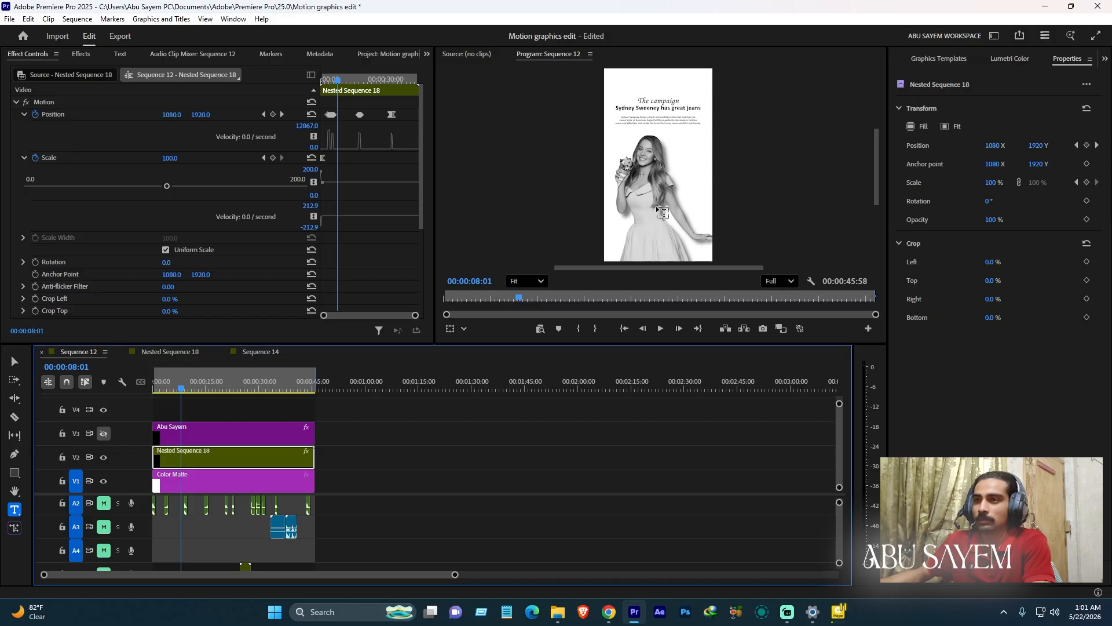
Step: Remove the "THIS TUTORIAL IS EASY" title from track V2 of Sequence 14, keeping only the Color Matte
{"action": "left_click", "coordinate": [261, 352]}
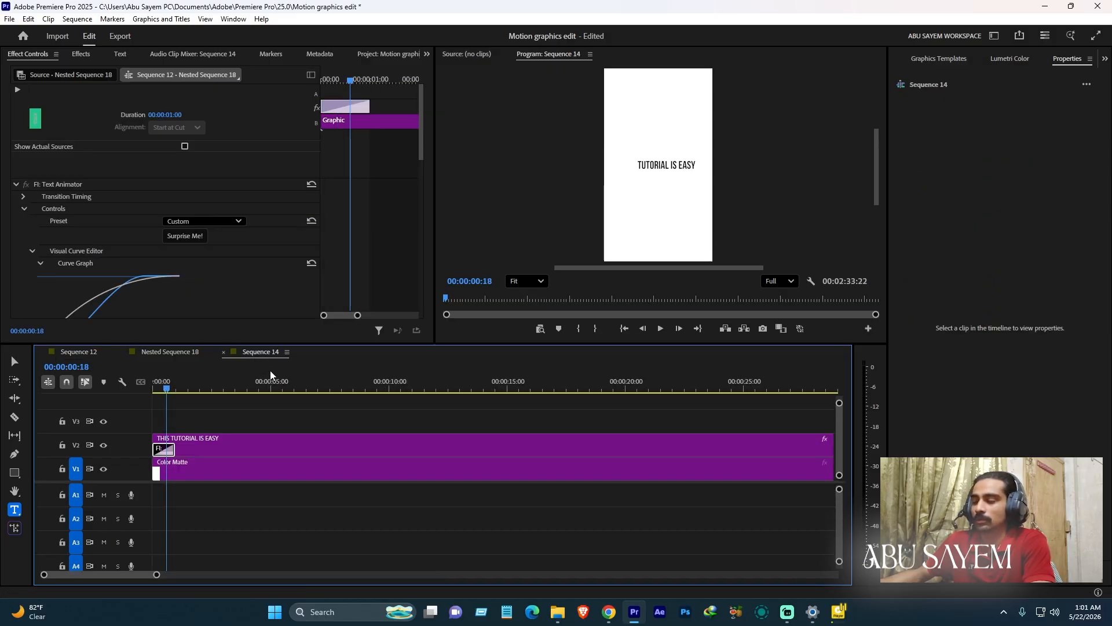
{"action": "left_click", "coordinate": [312, 517]}
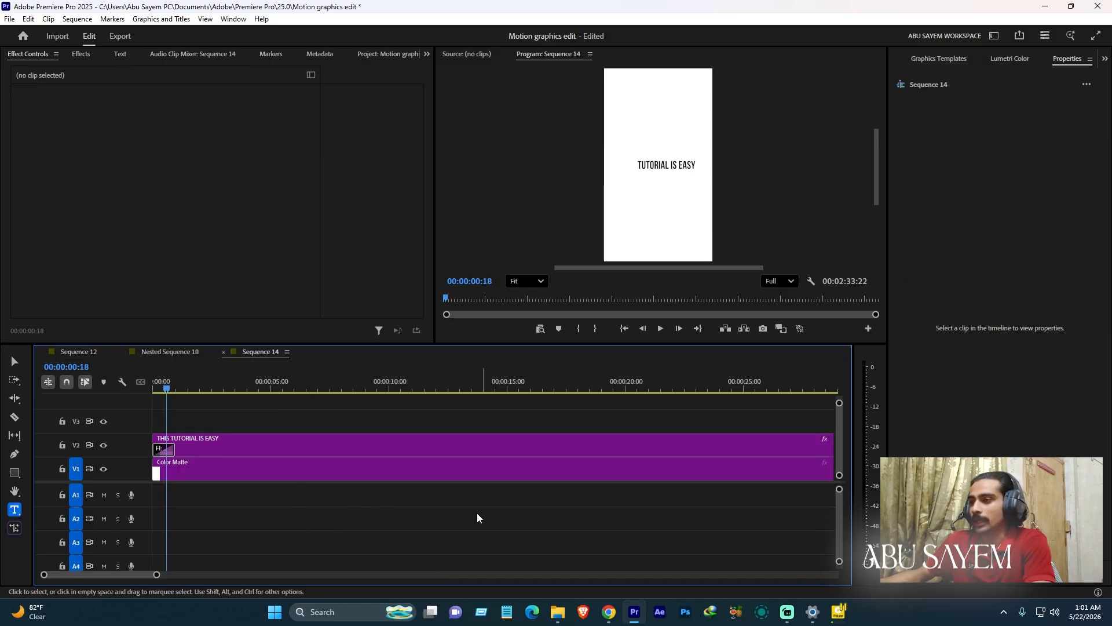
{"action": "left_click_drag", "start_coordinate": [442, 490], "coordinate": [419, 490]}
{"action": "key", "text": "ctrl+z"}
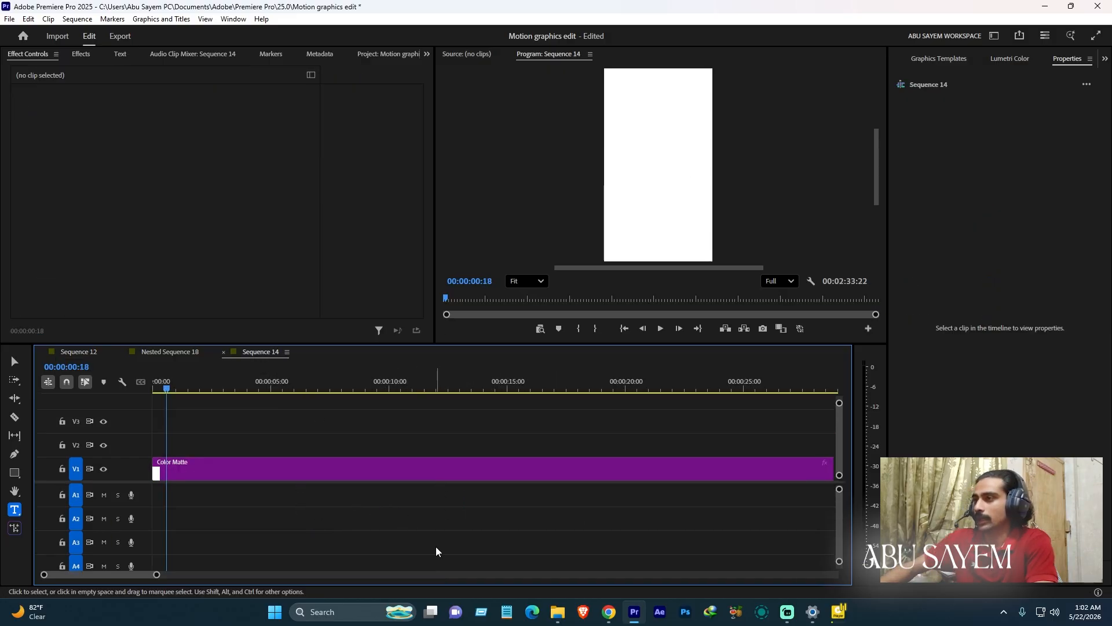
Step: Place Untitled design (4).png on track V2 above the Color Matte from about 2 seconds and preview it at 00:00:04:02
{"action": "left_click", "coordinate": [80, 53]}
{"action": "scroll", "coordinate": [137, 58], "scroll_direction": "down", "scroll_amount": 5}
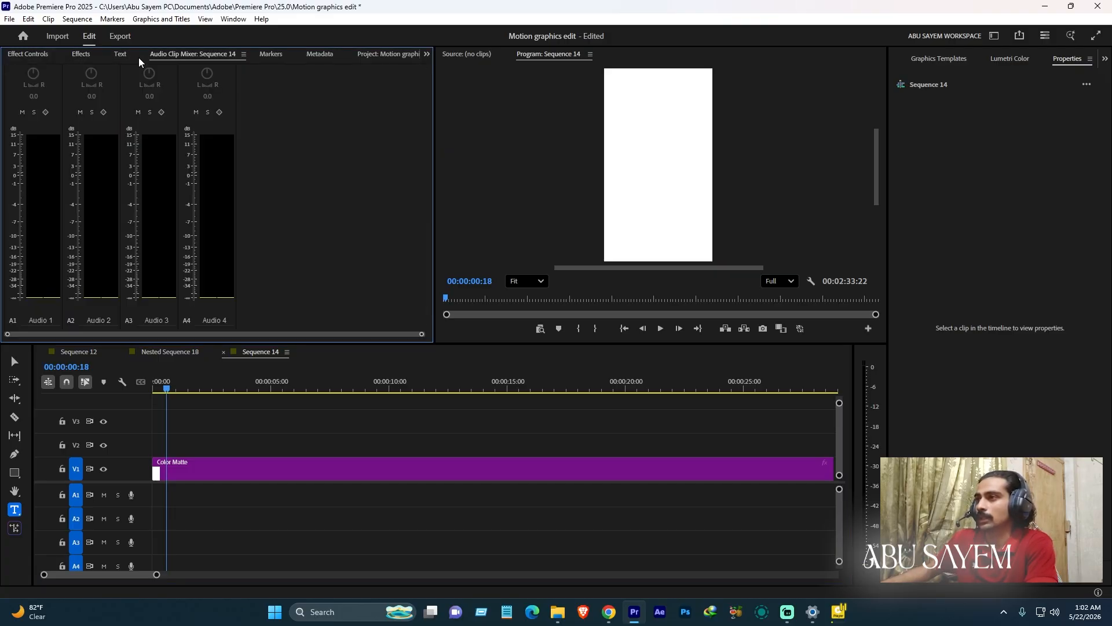
{"action": "left_click_drag", "start_coordinate": [70, 130], "coordinate": [199, 449]}
{"action": "left_click", "coordinate": [250, 390]}
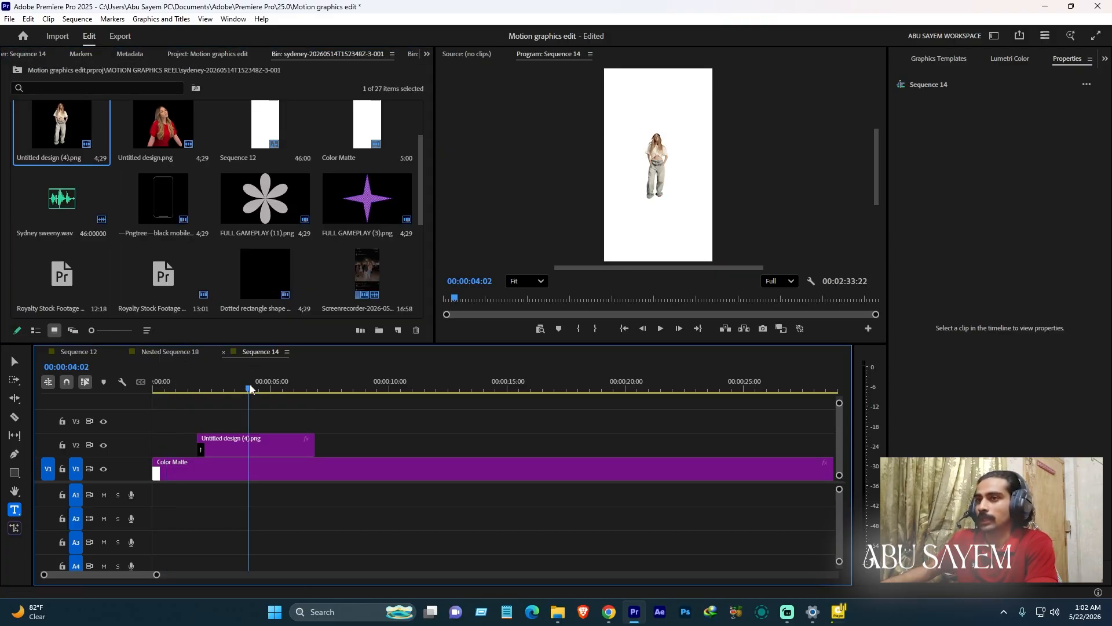
Step: Scale the Untitled design (4).png clip to 191 and set its vertical position to 1443
{"action": "left_click", "coordinate": [253, 445]}
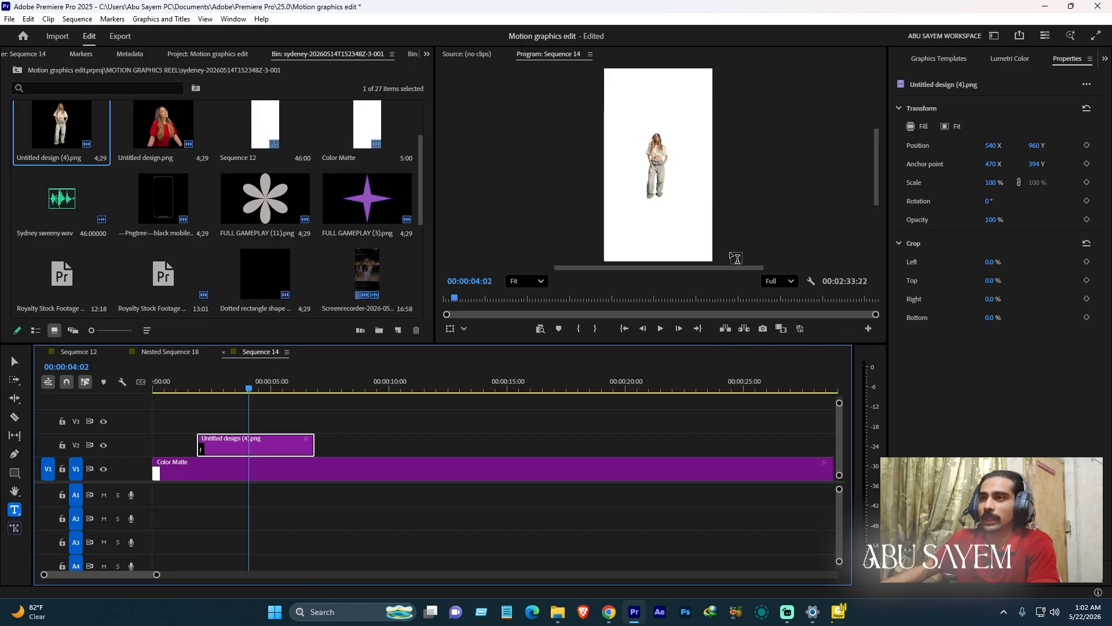
{"action": "left_click", "coordinate": [47, 51]}
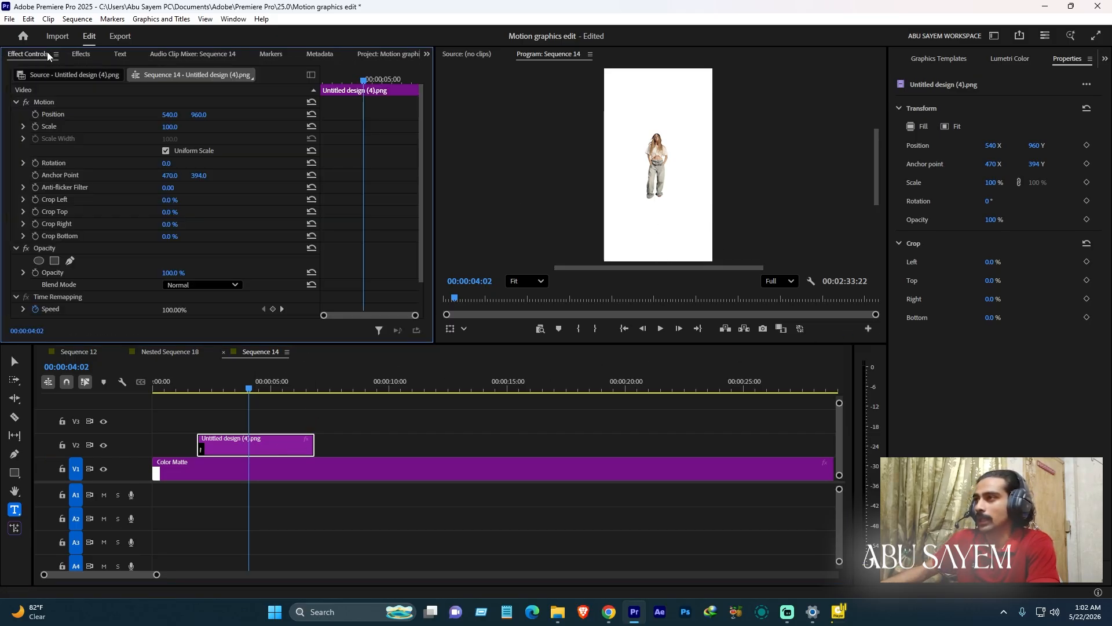
{"action": "left_click", "coordinate": [81, 58]}
{"action": "left_click", "coordinate": [35, 73]}
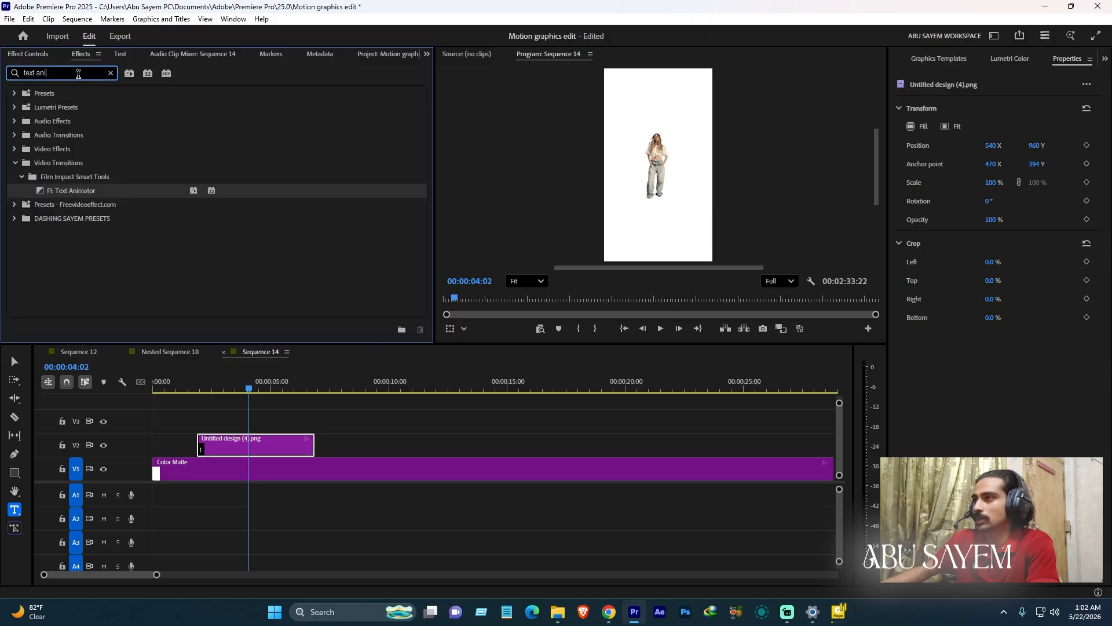
{"action": "left_click", "coordinate": [52, 54]}
{"action": "left_click_drag", "start_coordinate": [169, 126], "coordinate": [477, 115]}
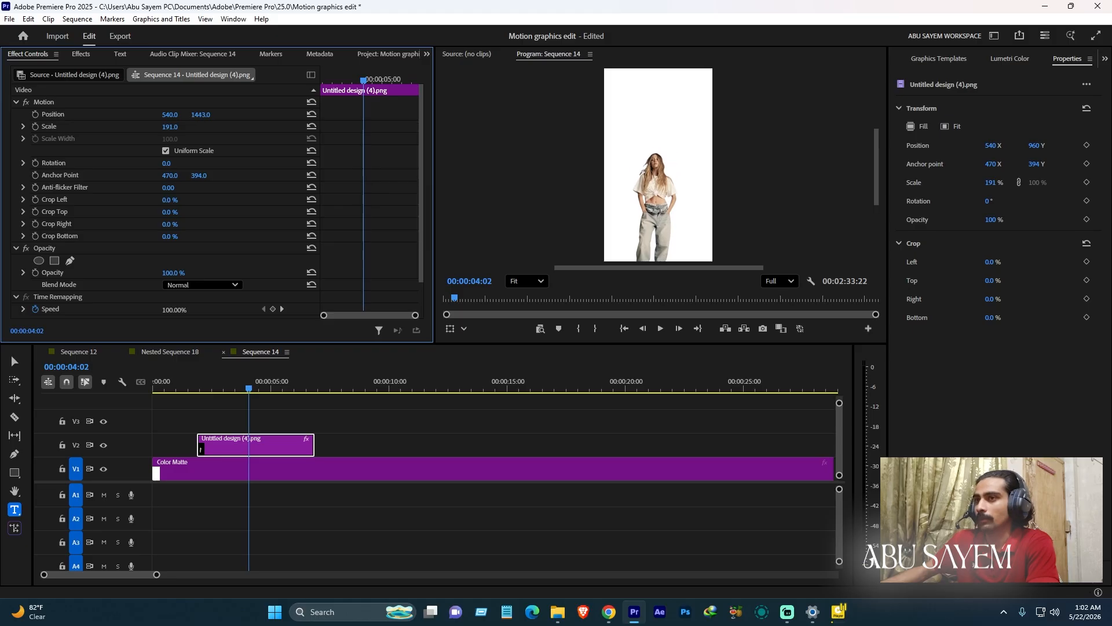
Step: Apply the Tint video effect to the Untitled design (4).png clip to make it black and white
{"action": "left_click", "coordinate": [79, 54]}
{"action": "left_click", "coordinate": [66, 72]}
{"action": "key", "text": "ctrl+a"}
{"action": "type", "text": "tint"}
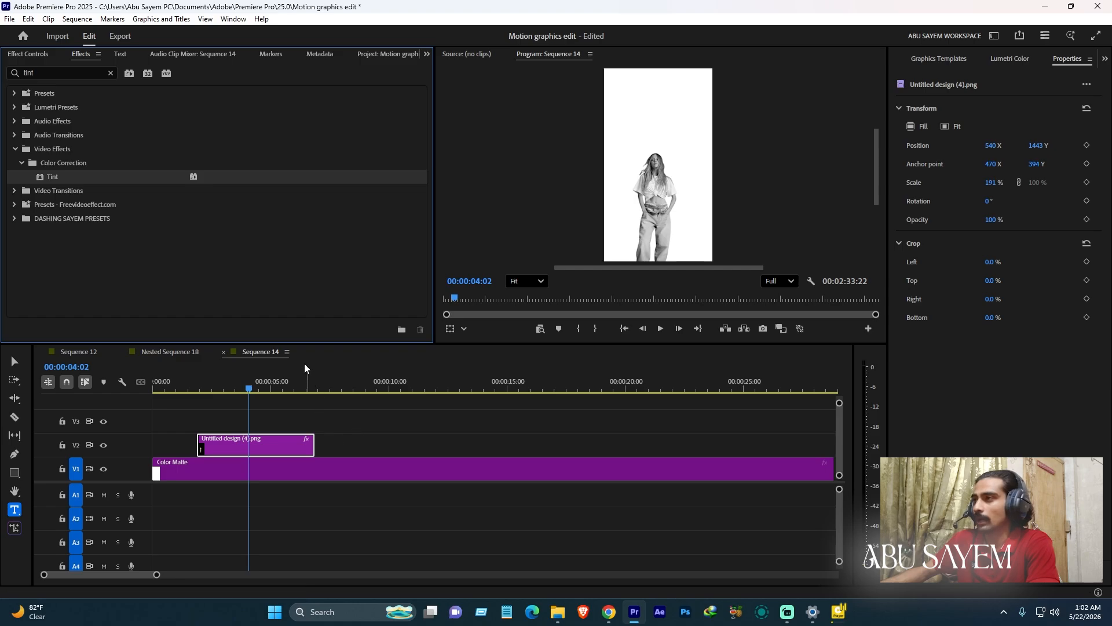
Step: Apply the Drop Shadow preset from Finzar Presets to the Untitled design (4).png clip, then clear the effects search
{"action": "left_click", "coordinate": [60, 73]}
{"action": "key", "text": "ctrl+a"}
{"action": "type", "text": "shadow"}
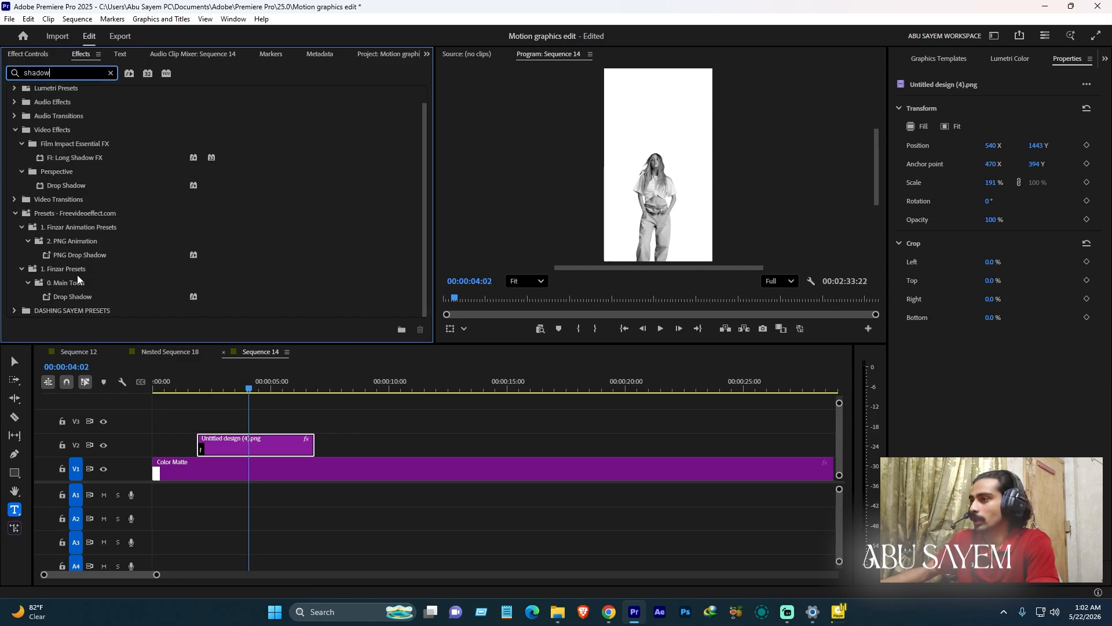
{"action": "left_click_drag", "start_coordinate": [79, 296], "coordinate": [309, 454]}
{"action": "left_click", "coordinate": [37, 72]}
{"action": "key", "text": "ctrl+a"}
{"action": "key", "text": "BackSpace"}
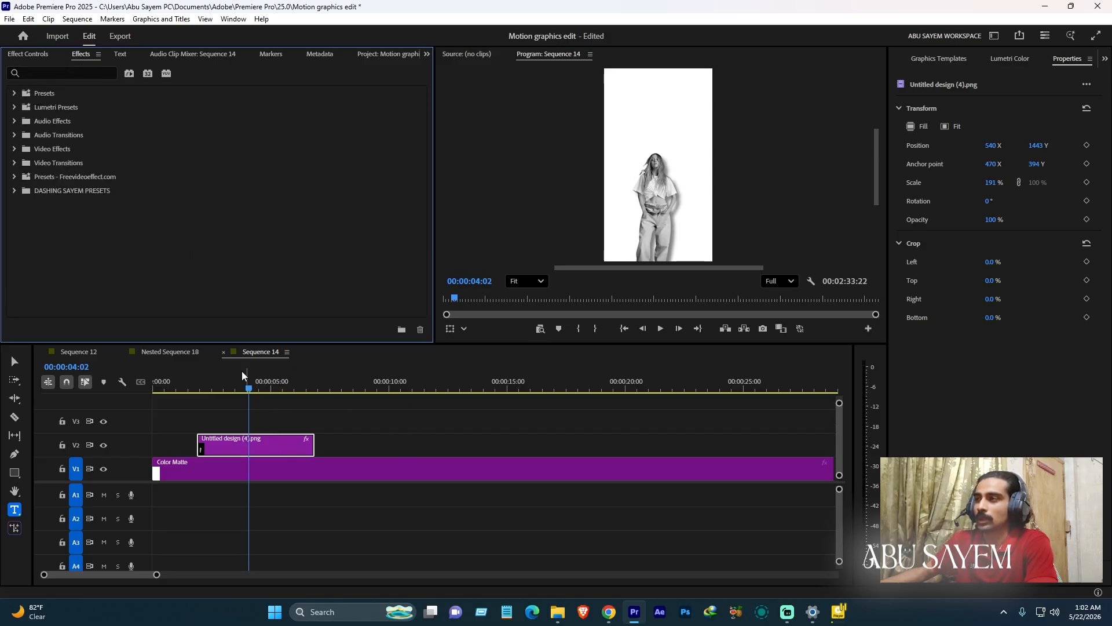
Step: Review the Tint and Drop Shadow parameters applied to the Untitled design (4).png clip
{"action": "left_click", "coordinate": [32, 54]}
{"action": "scroll", "coordinate": [93, 214], "scroll_direction": "down", "scroll_amount": 6}
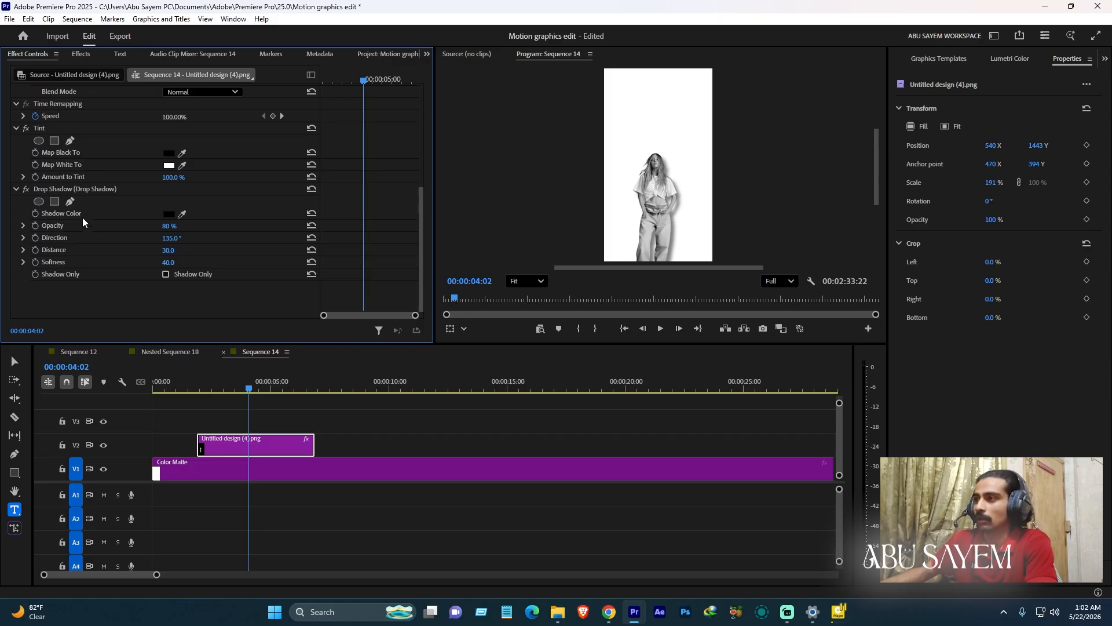
{"action": "left_click", "coordinate": [74, 190]}
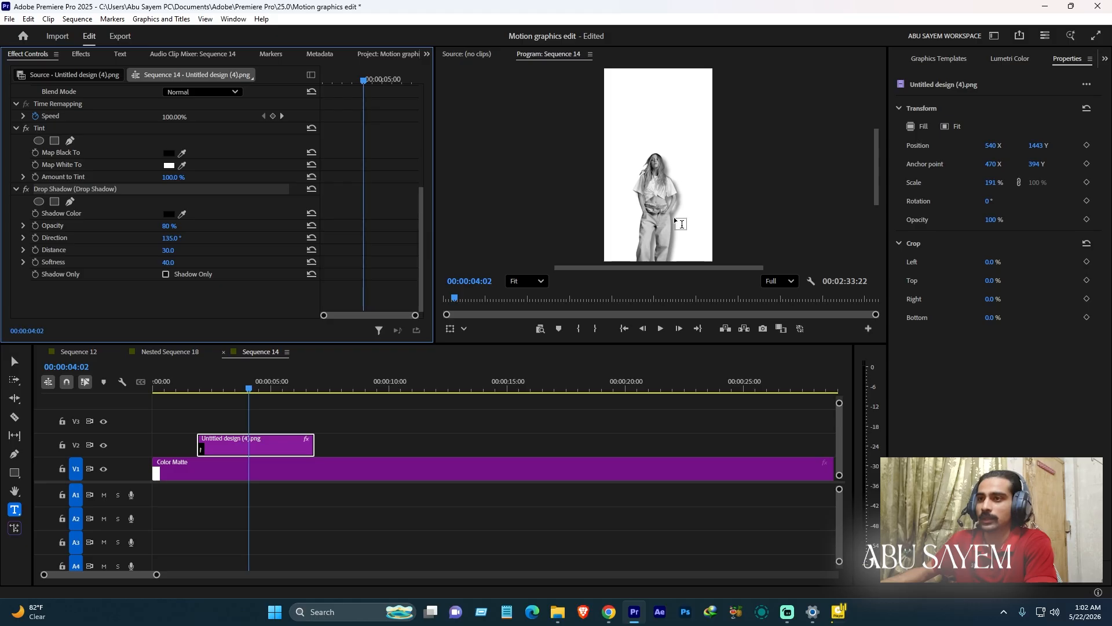
{"action": "left_click", "coordinate": [335, 516]}
Step: Preview the eyeball scene in Sequence 12 at 00:00:12:35 and check Nested Sequence 18
{"action": "left_click", "coordinate": [95, 355]}
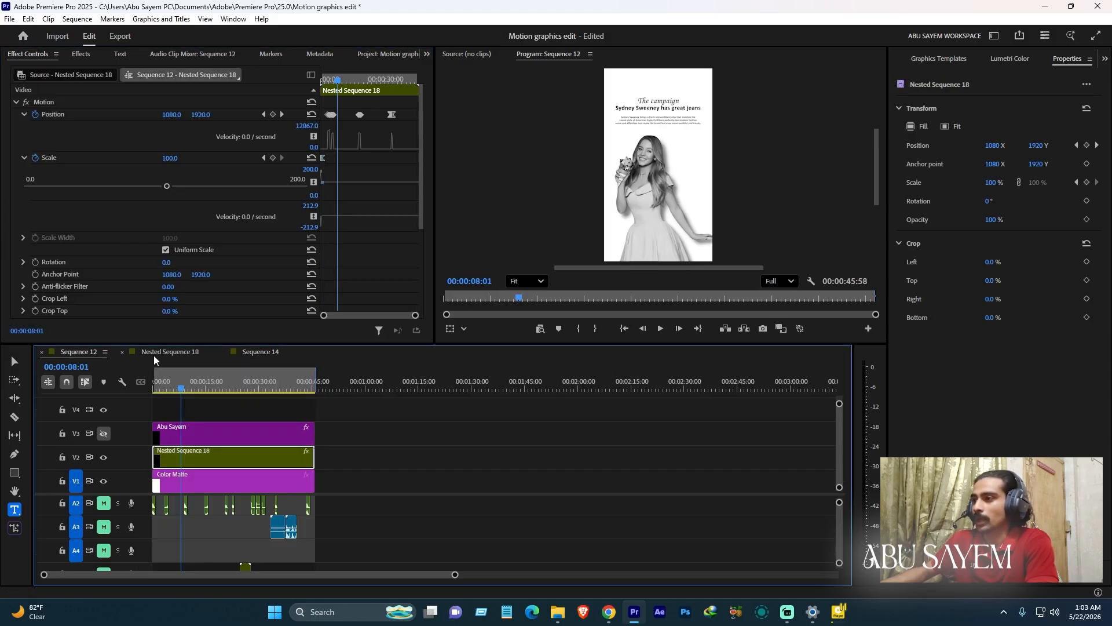
{"action": "left_click_drag", "start_coordinate": [182, 384], "coordinate": [198, 387]}
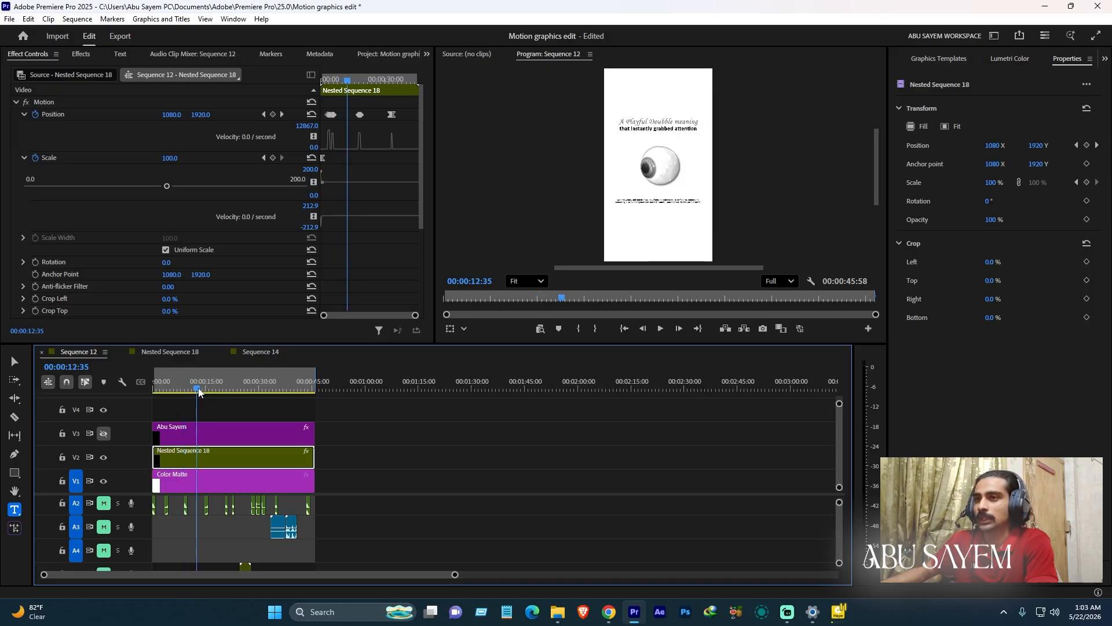
{"action": "left_click", "coordinate": [191, 352]}
Step: Place the Green Screen Eyeball video on track V2 of Sequence 14, starting just after 00:00:08:01
{"action": "left_click", "coordinate": [258, 352]}
{"action": "left_click_drag", "start_coordinate": [288, 394], "coordinate": [343, 373]}
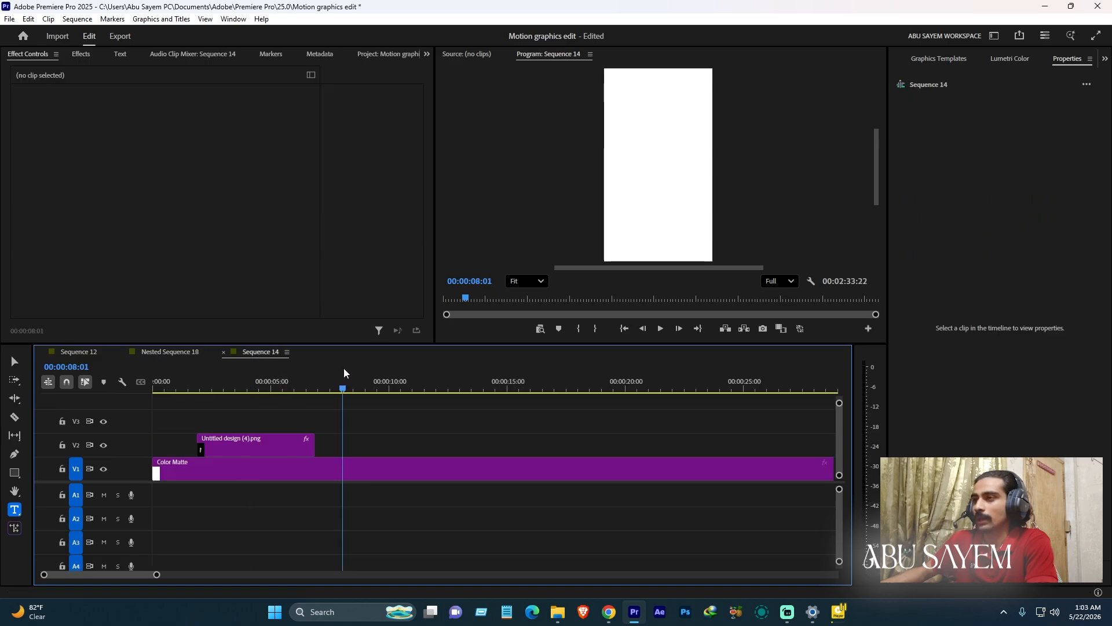
{"action": "left_click", "coordinate": [214, 54]}
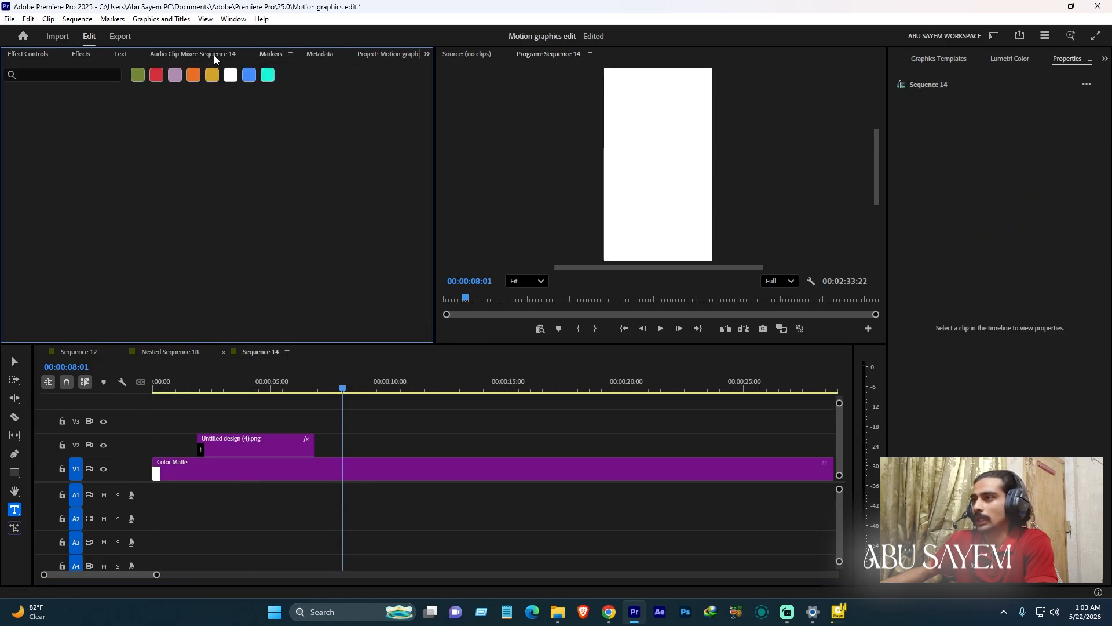
{"action": "scroll", "coordinate": [175, 147], "scroll_direction": "up", "scroll_amount": 2}
{"action": "left_click_drag", "start_coordinate": [173, 142], "coordinate": [353, 446]}
{"action": "scroll", "coordinate": [513, 451], "scroll_direction": "down", "scroll_amount": 2}
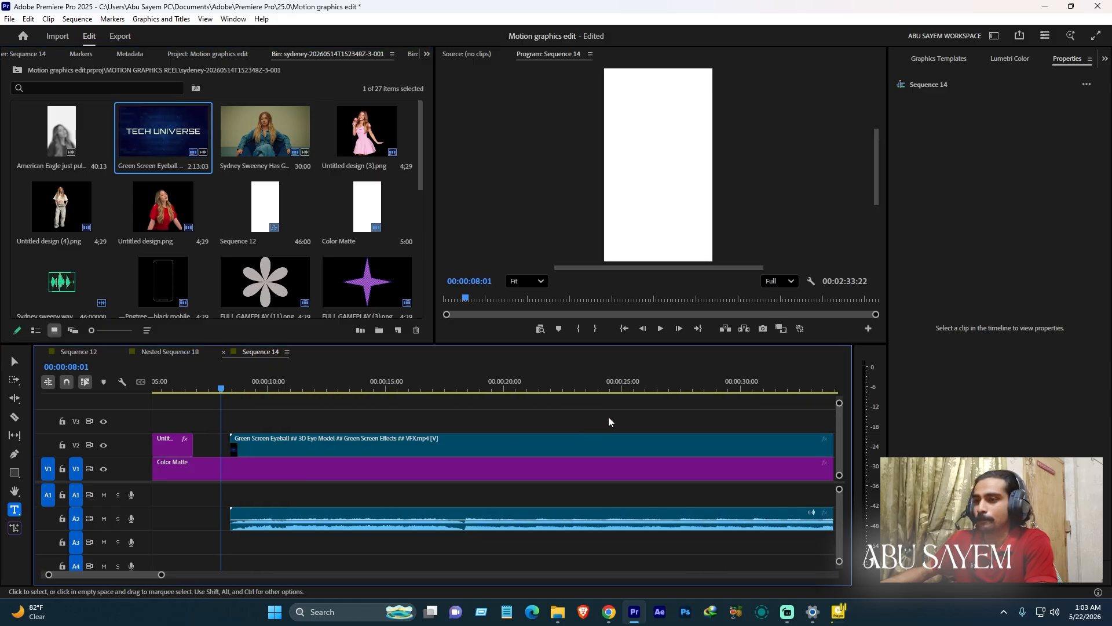
Step: Trim the Green Screen Eyeball clip in Sequence 14 to end at about 00:00:13 and fit it to the frame
{"action": "left_click", "coordinate": [633, 388]}
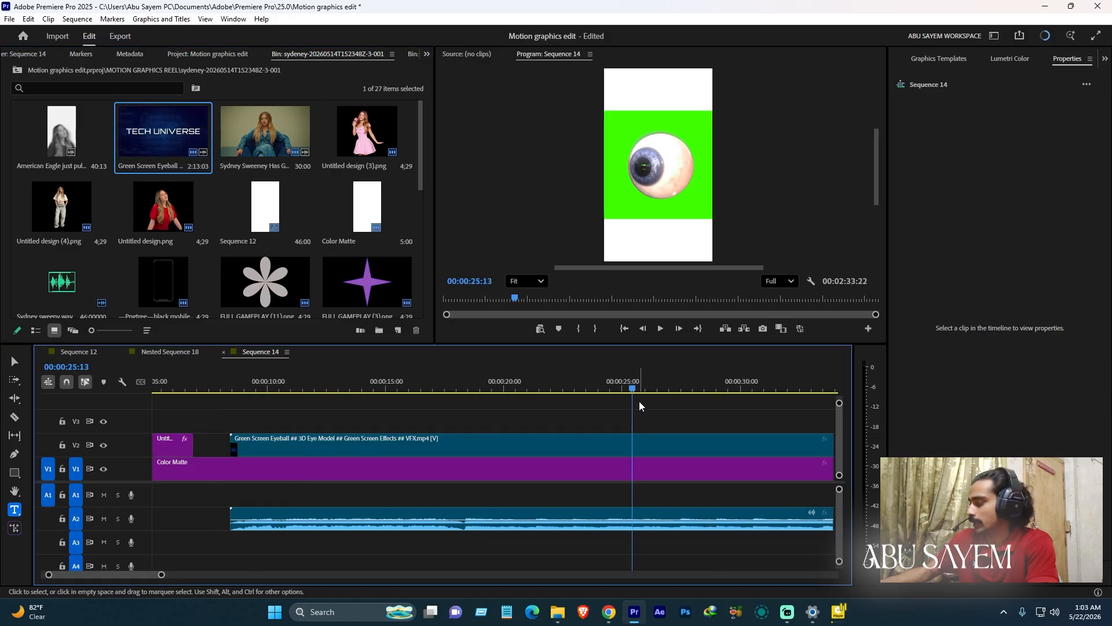
{"action": "left_click", "coordinate": [647, 450]}
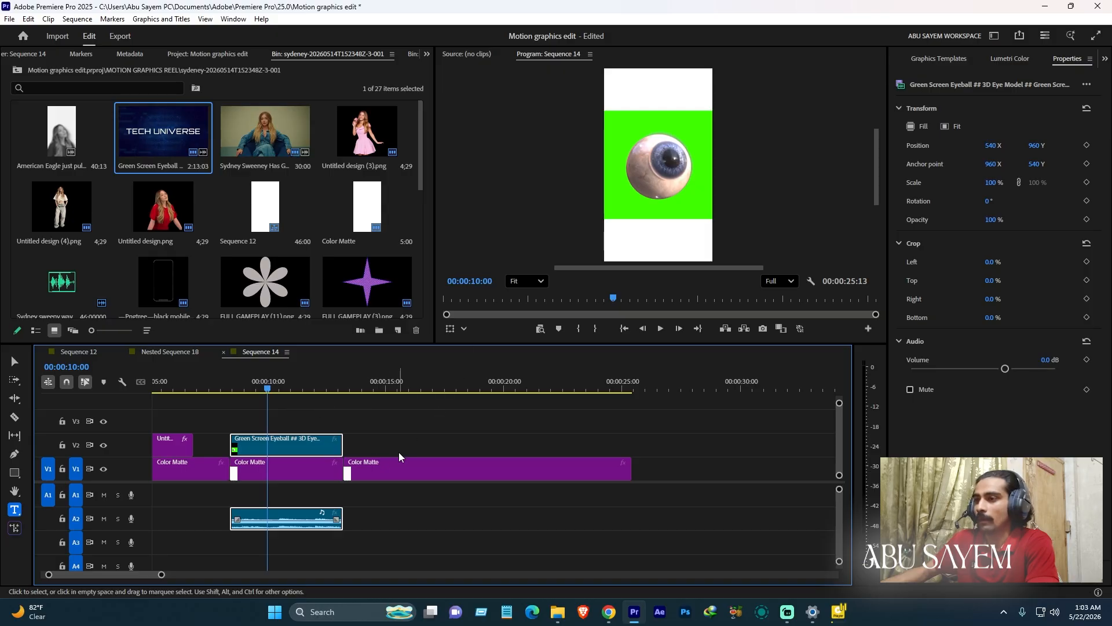
{"action": "right_click", "coordinate": [280, 445]}
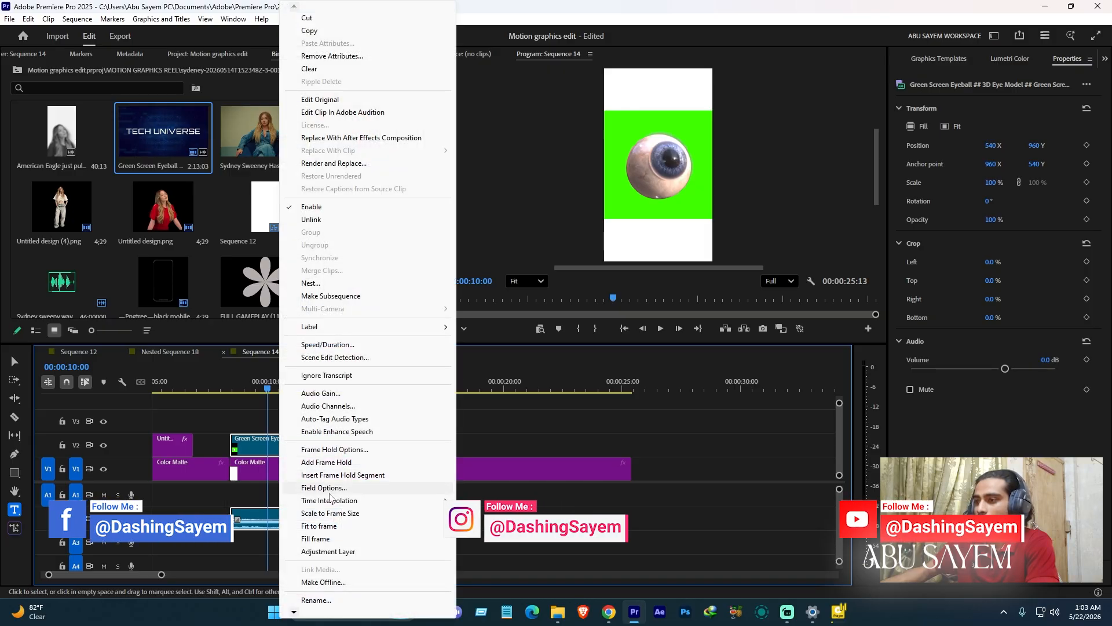
{"action": "left_click", "coordinate": [334, 526]}
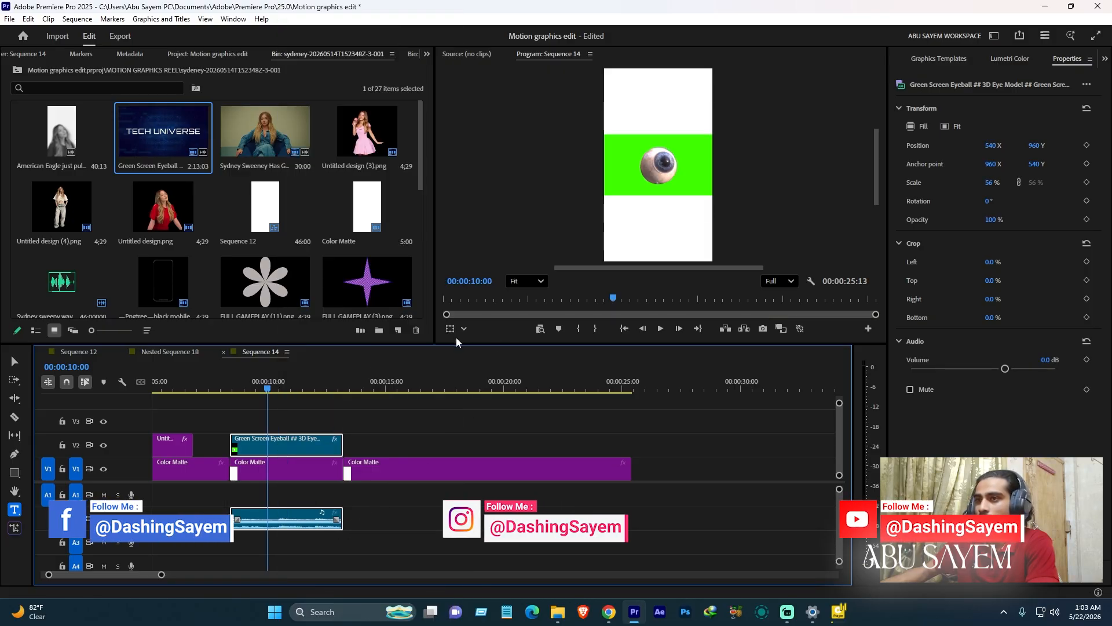
{"action": "left_click", "coordinate": [297, 455]}
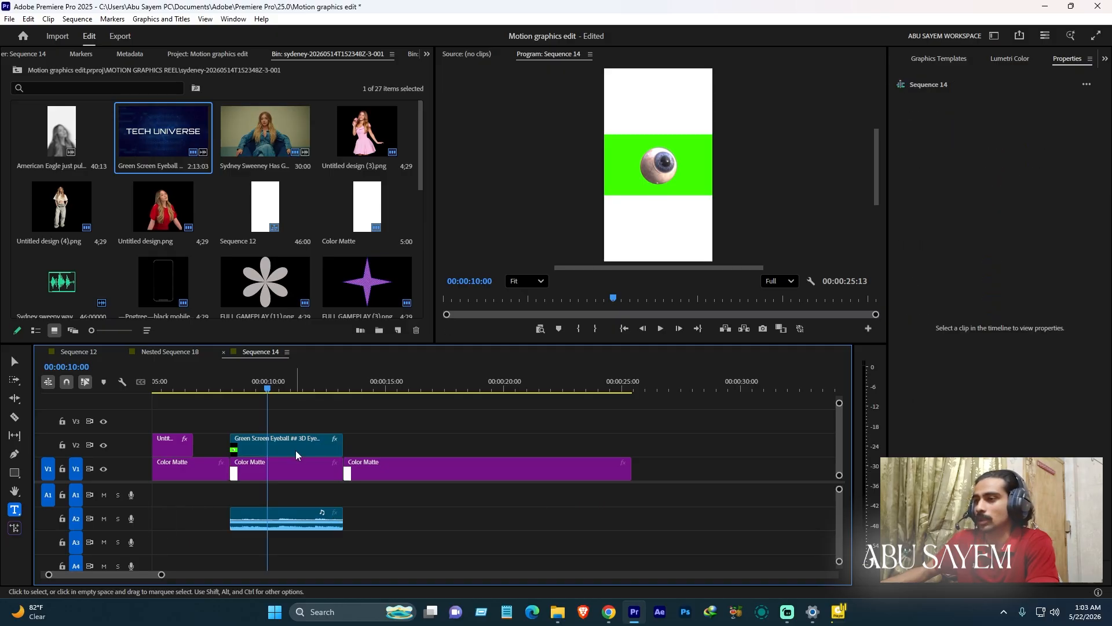
Step: Find the Color Key effect and apply it to the Green Screen Eyeball clip
{"action": "left_click", "coordinate": [297, 455]}
{"action": "left_click", "coordinate": [88, 54]}
{"action": "left_click", "coordinate": [54, 51]}
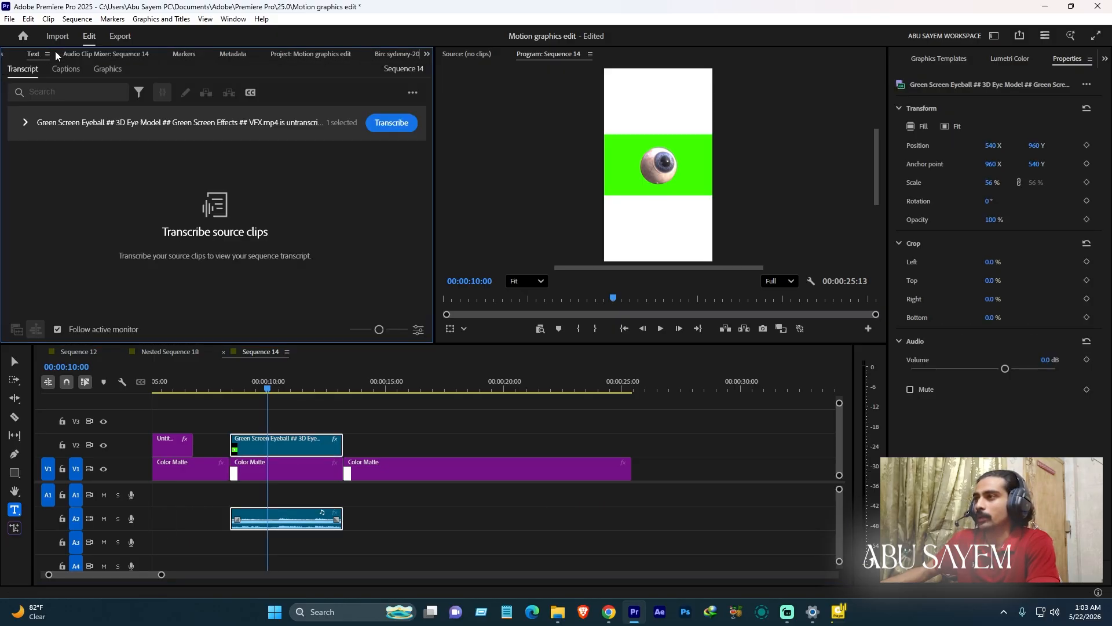
{"action": "scroll", "coordinate": [55, 54], "scroll_direction": "up", "scroll_amount": 2}
{"action": "left_click", "coordinate": [79, 54]}
{"action": "left_click", "coordinate": [72, 72]}
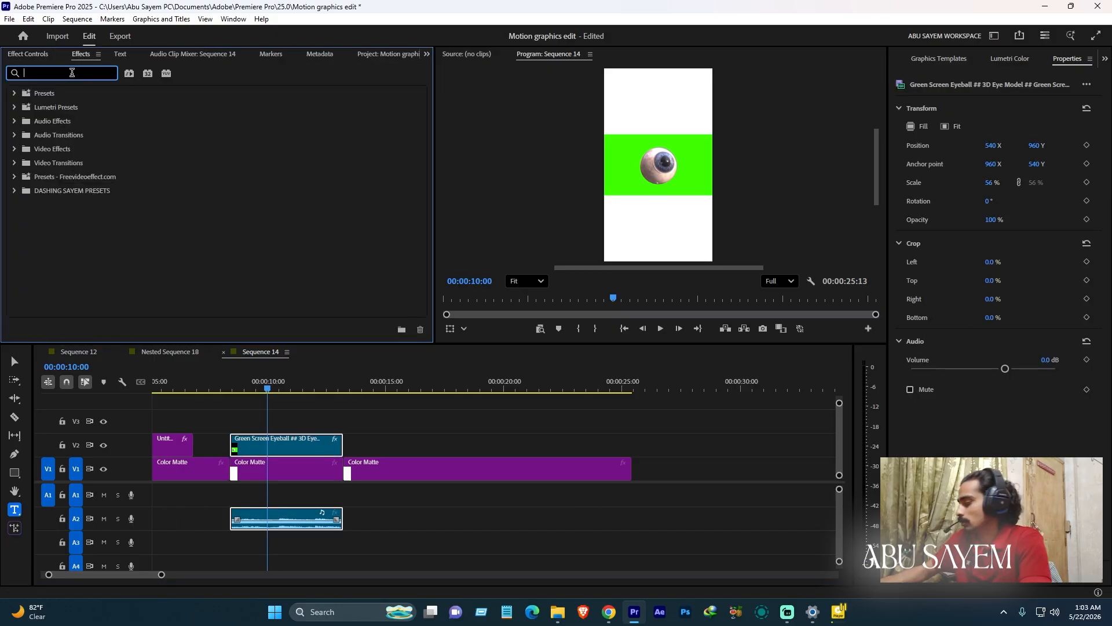
{"action": "type", "text": "color k"}
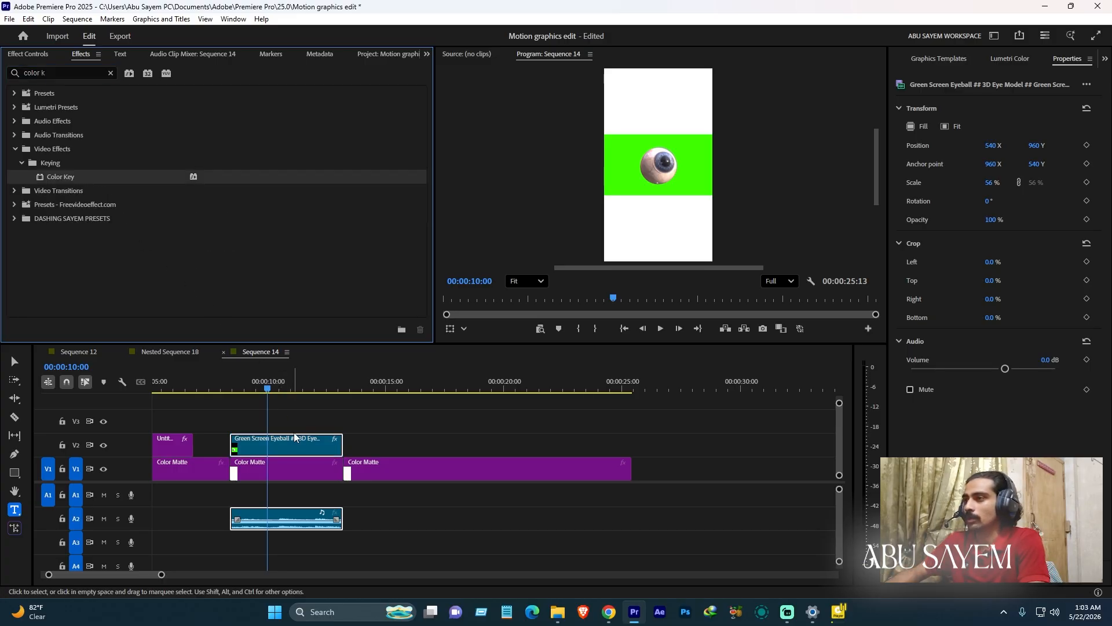
Step: Key out the sampled green backdrop with Color Key, using Color Tolerance 165 and Edge Thin 3, and check the edges at 25% preview zoom
{"action": "left_click", "coordinate": [33, 56]}
{"action": "scroll", "coordinate": [187, 268], "scroll_direction": "down", "scroll_amount": 2}
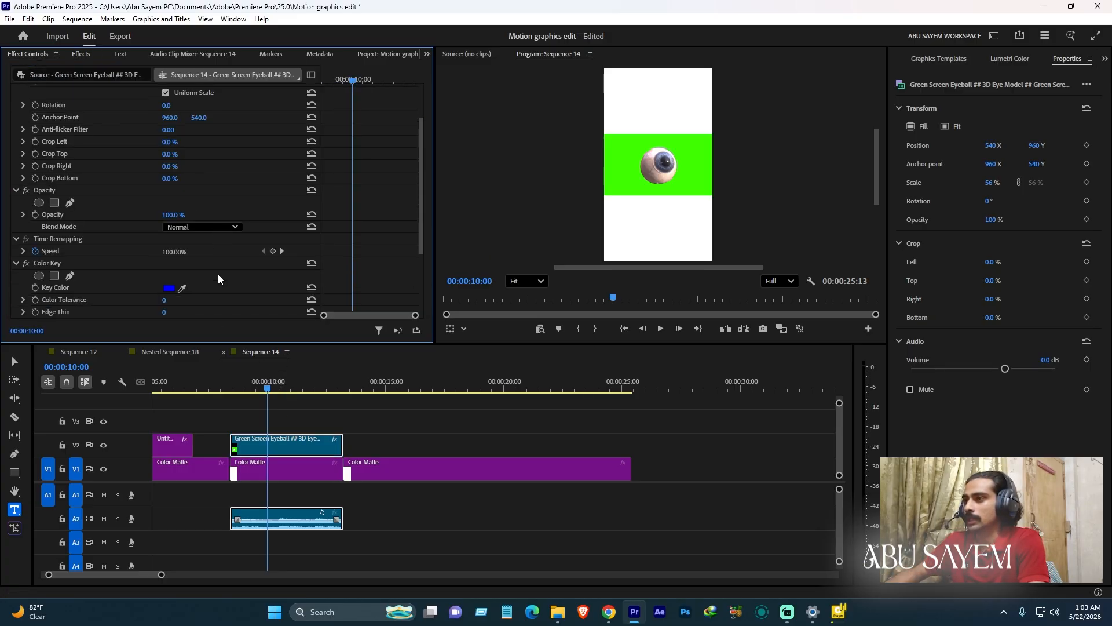
{"action": "scroll", "coordinate": [218, 274], "scroll_direction": "down", "scroll_amount": 2}
{"action": "left_click", "coordinate": [182, 195]}
{"action": "left_click", "coordinate": [624, 164]}
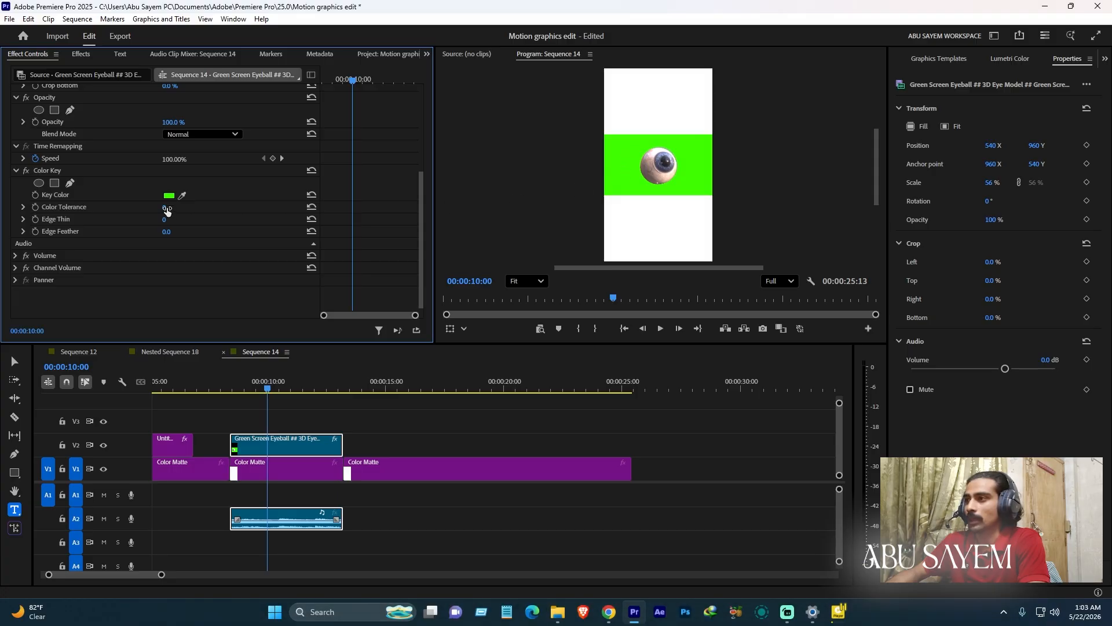
{"action": "left_click_drag", "start_coordinate": [167, 212], "coordinate": [170, 211]}
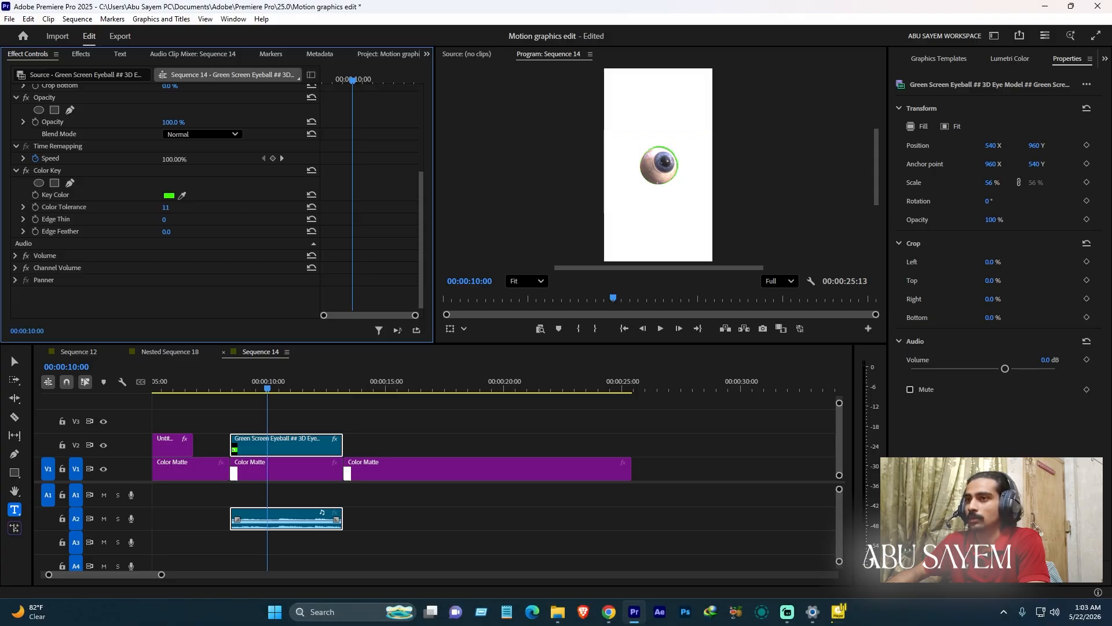
{"action": "mouse_move", "coordinate": [166, 207]}
{"action": "left_mouse_down"}
{"action": "mouse_move", "coordinate": [191, 207]}
{"action": "mouse_move", "coordinate": [141, 207]}
{"action": "mouse_move", "coordinate": [166, 219]}
{"action": "left_mouse_up"}
{"action": "left_click", "coordinate": [515, 282]}
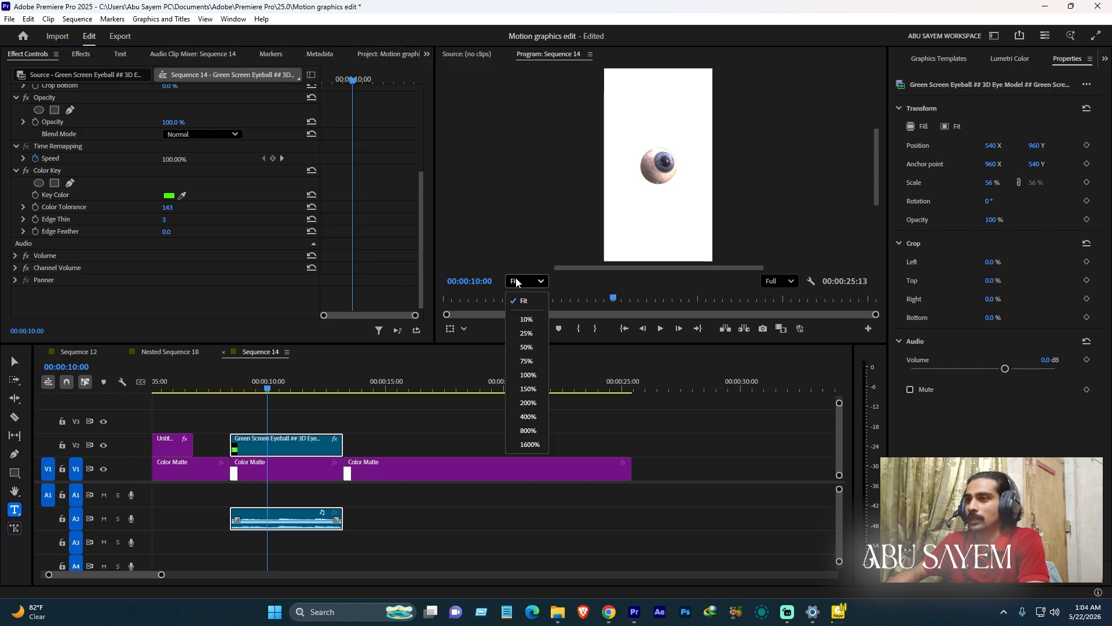
{"action": "left_click", "coordinate": [527, 334]}
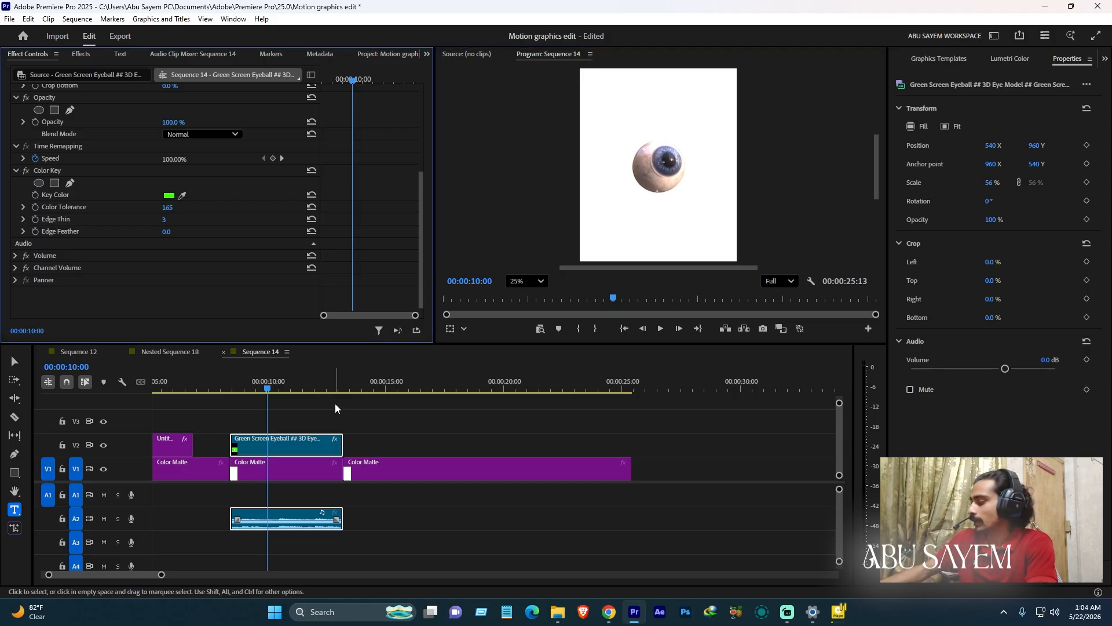
{"action": "left_click", "coordinate": [279, 389]}
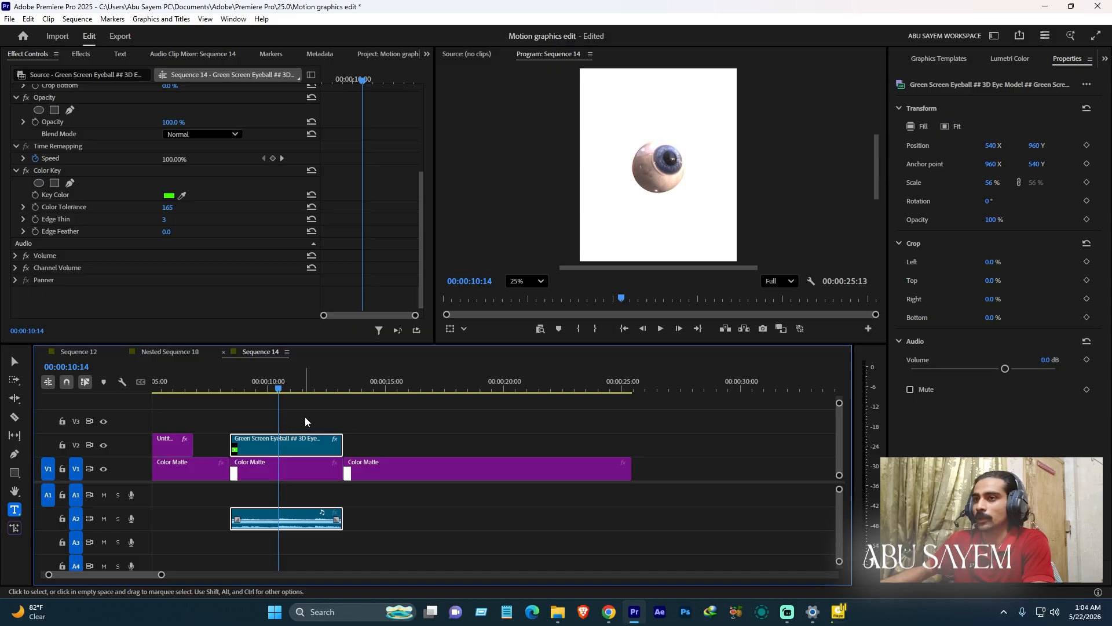
{"action": "left_click", "coordinate": [368, 448]}
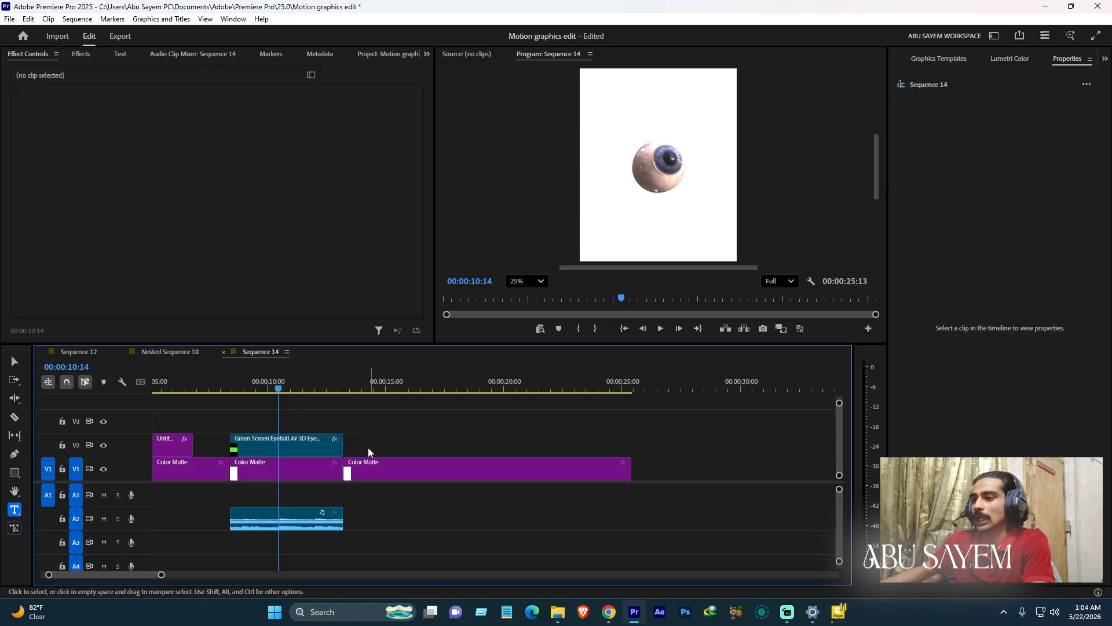
Step: Remove the Color Key effect from the Green Screen Eyeball clip
{"action": "left_click", "coordinate": [312, 443]}
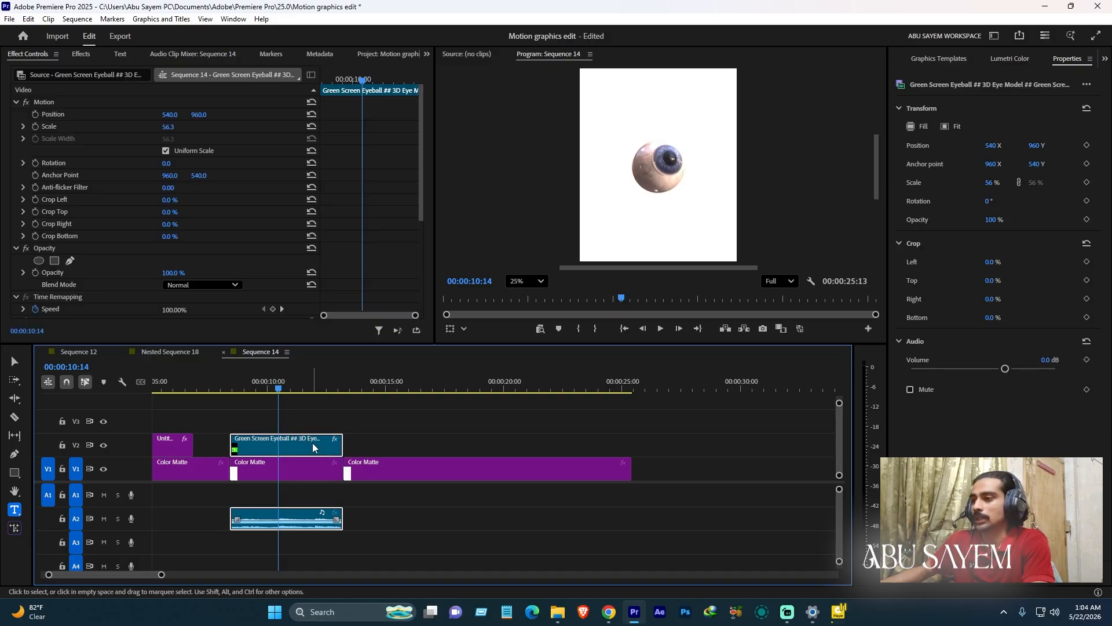
{"action": "left_click", "coordinate": [78, 250]}
{"action": "scroll", "coordinate": [78, 250], "scroll_direction": "down", "scroll_amount": 4}
{"action": "left_click", "coordinate": [58, 182]}
{"action": "key", "text": "Delete"}
Step: Find the Ultra Key effect and apply it to the Green Screen Eyeball clip
{"action": "left_click", "coordinate": [80, 54]}
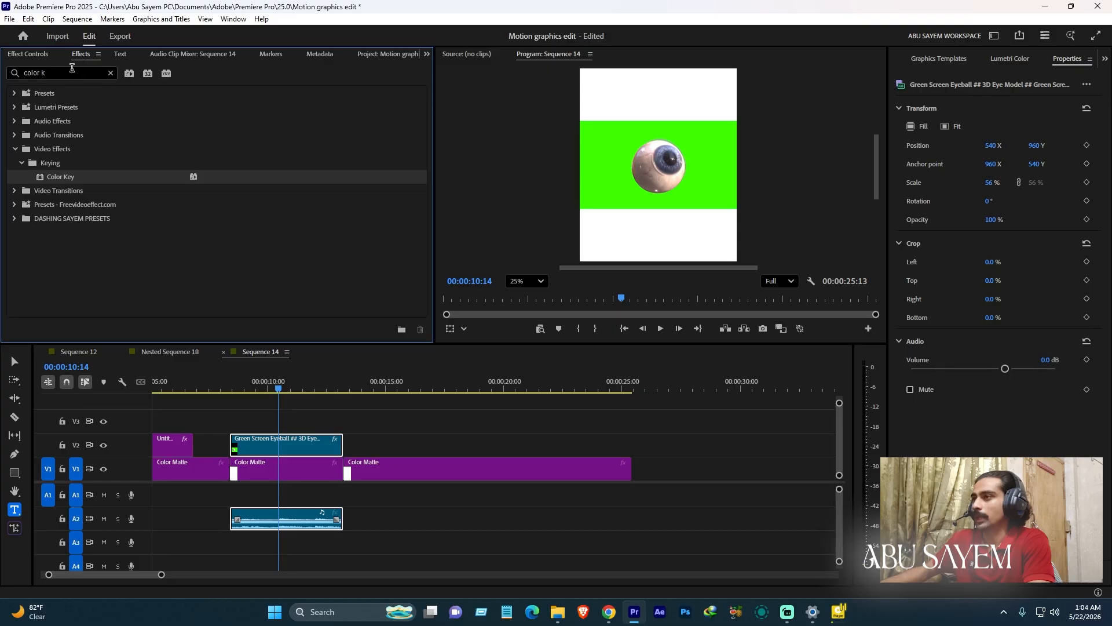
{"action": "left_click_drag", "start_coordinate": [53, 73], "coordinate": [20, 86]}
{"action": "type", "text": "ultra"}
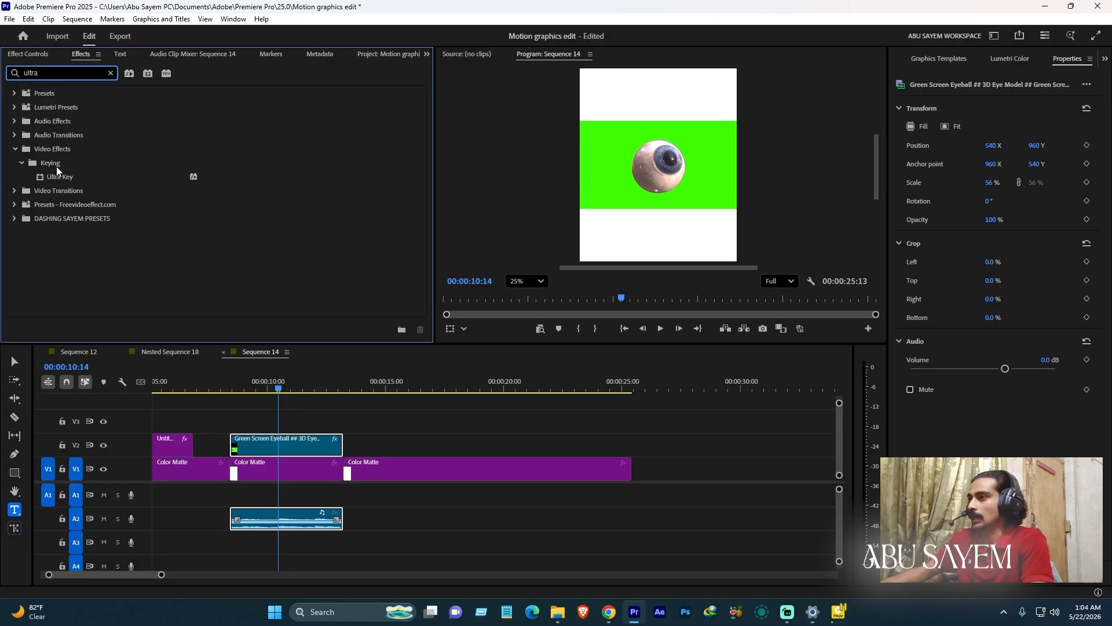
{"action": "left_click", "coordinate": [61, 177]}
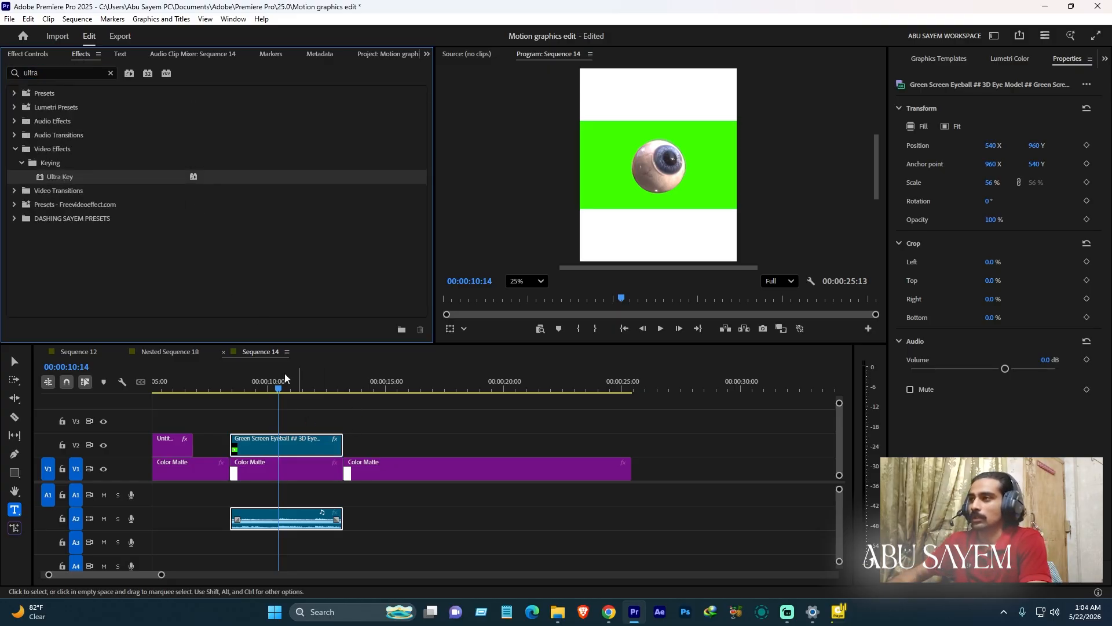
Step: Sample the green backdrop around the eyeball as the Ultra Key's key color
{"action": "left_click", "coordinate": [23, 54]}
{"action": "scroll", "coordinate": [134, 269], "scroll_direction": "down", "scroll_amount": 5}
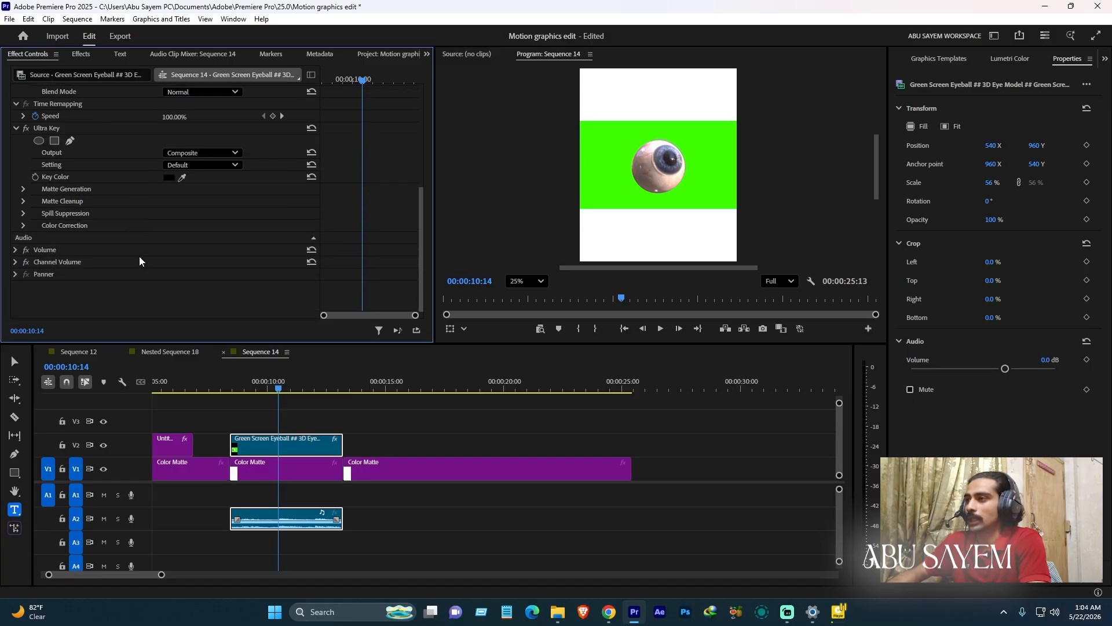
{"action": "scroll", "coordinate": [119, 177], "scroll_direction": "up", "scroll_amount": 2}
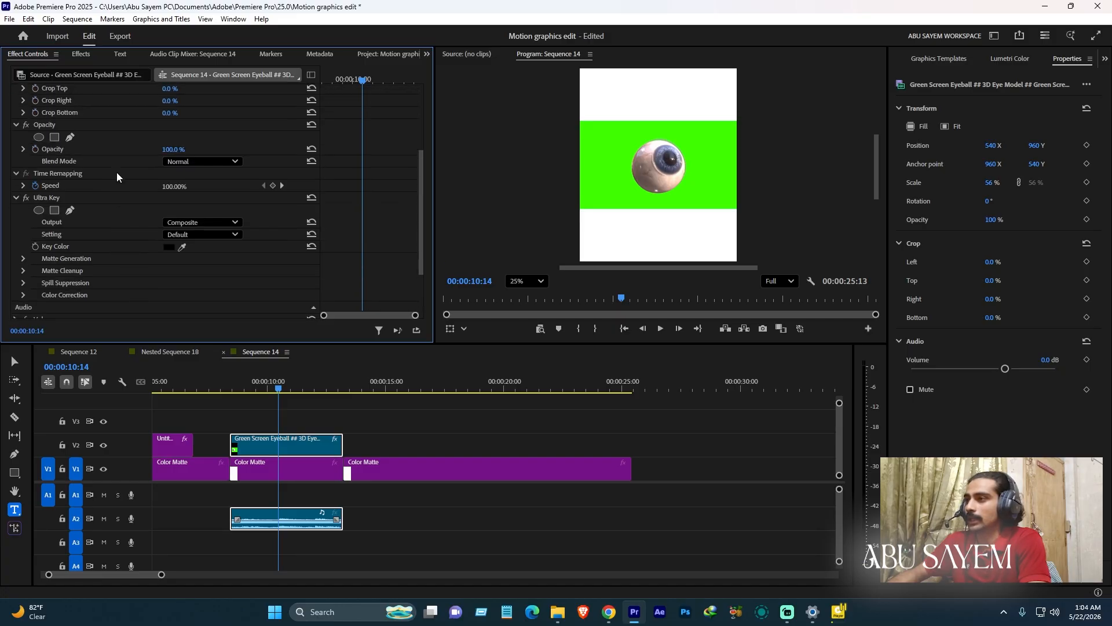
{"action": "left_click", "coordinate": [181, 247]}
{"action": "left_click", "coordinate": [610, 134]}
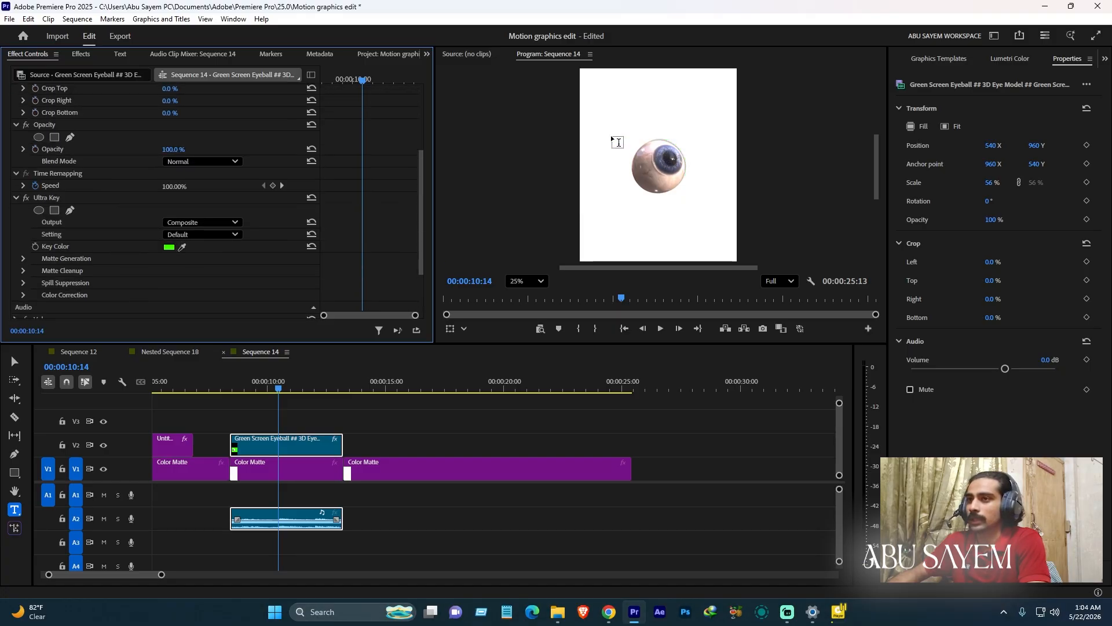
Step: Check the Ultra Key's Matte Generation parameters and set the program preview zoom back to Fit
{"action": "left_click", "coordinate": [23, 258]}
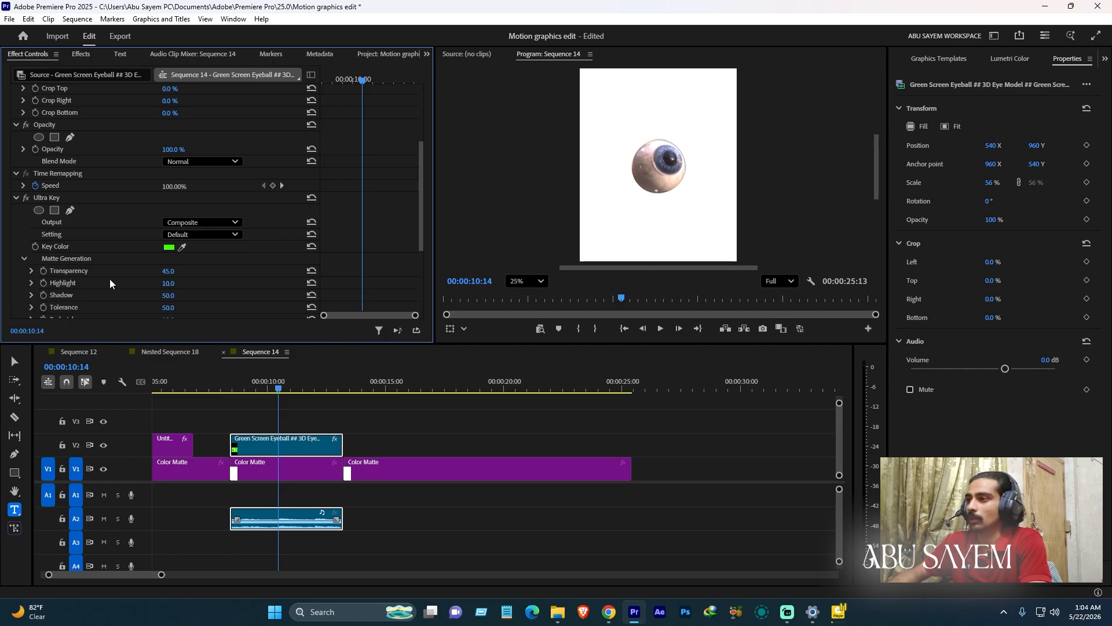
{"action": "left_click", "coordinate": [24, 258]}
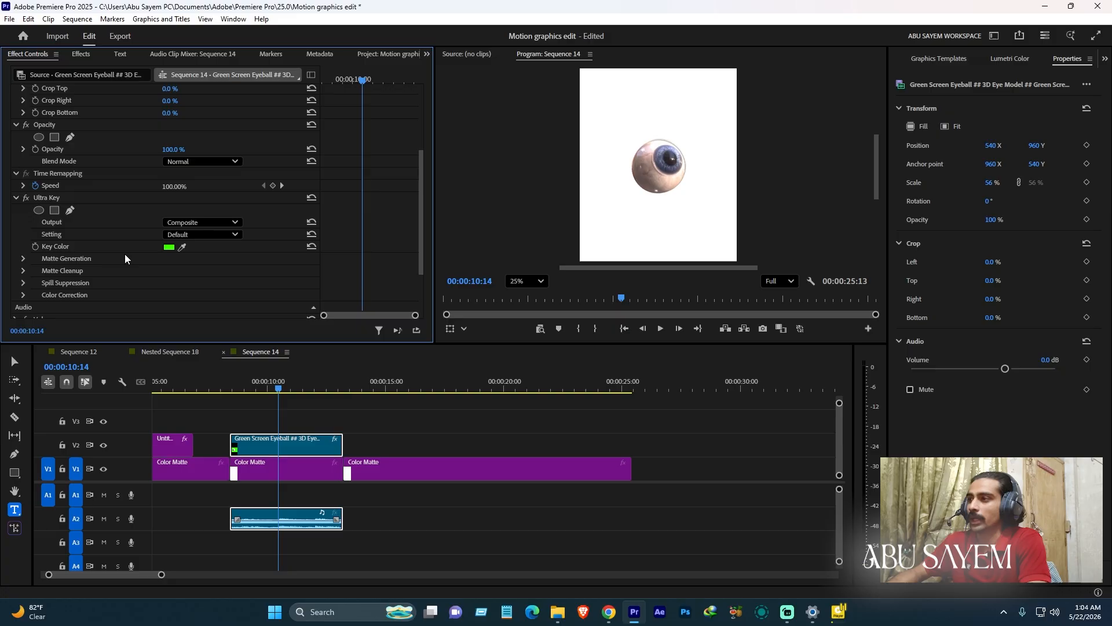
{"action": "left_click", "coordinate": [475, 501]}
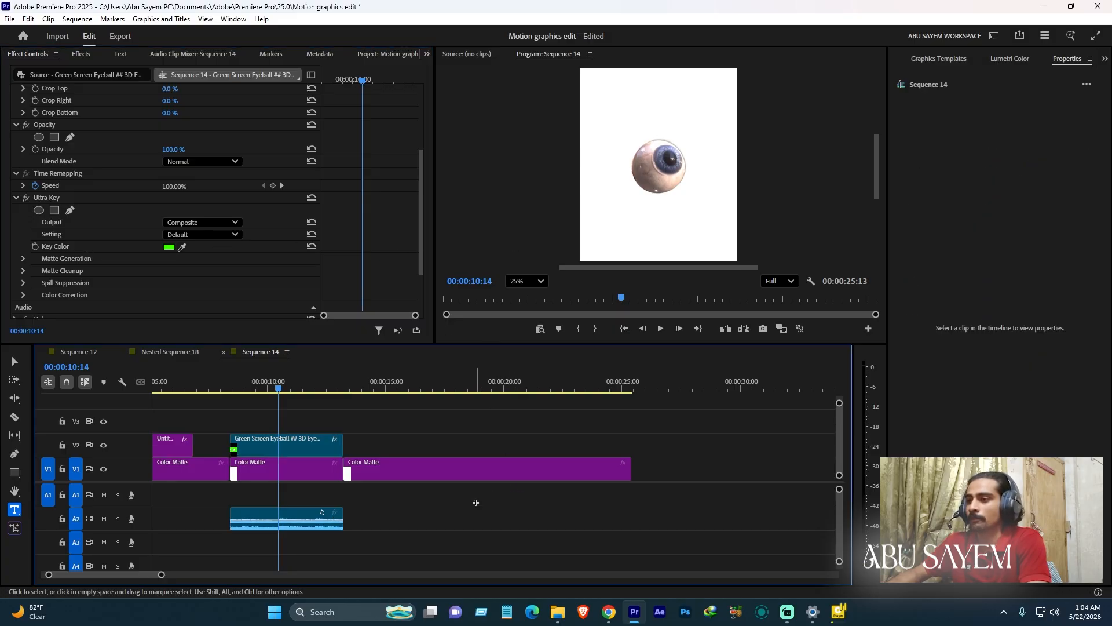
{"action": "left_click", "coordinate": [313, 443]}
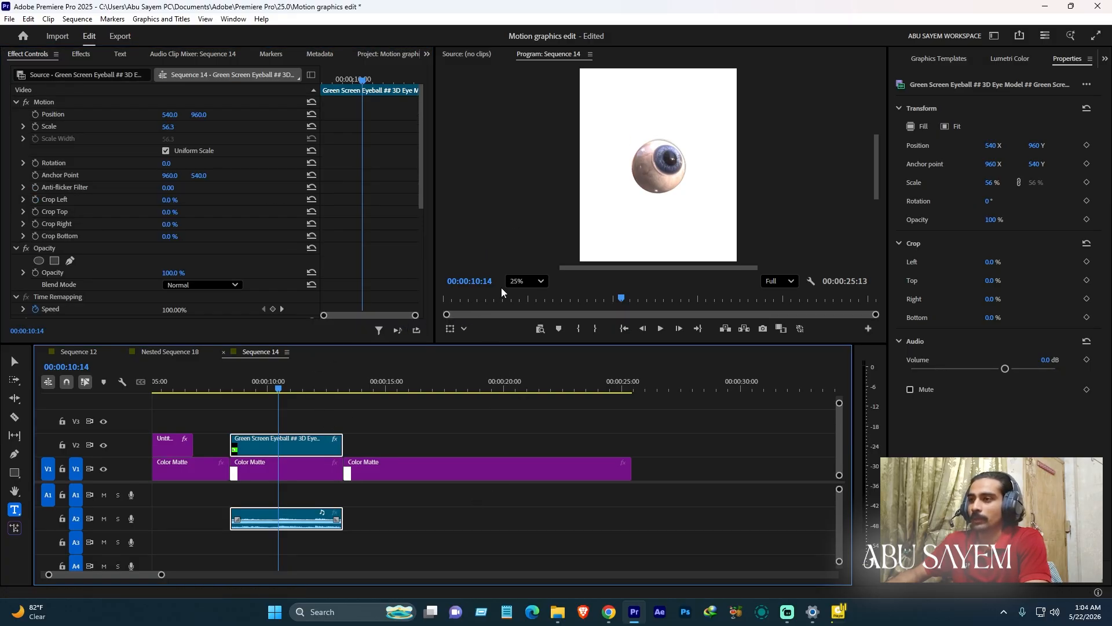
{"action": "left_click", "coordinate": [524, 282]}
{"action": "left_click", "coordinate": [528, 299]}
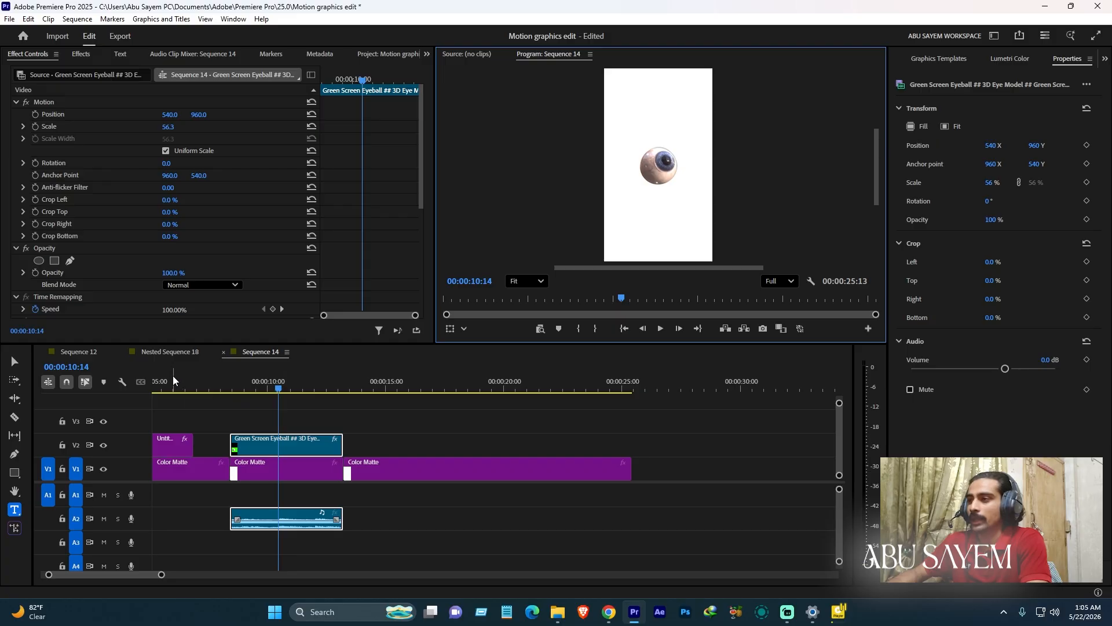
Step: Review the reference in Sequence 12 from the eyeball scene at 00:00:12:35 to the denim scene at 00:00:13:44
{"action": "left_click", "coordinate": [78, 352]}
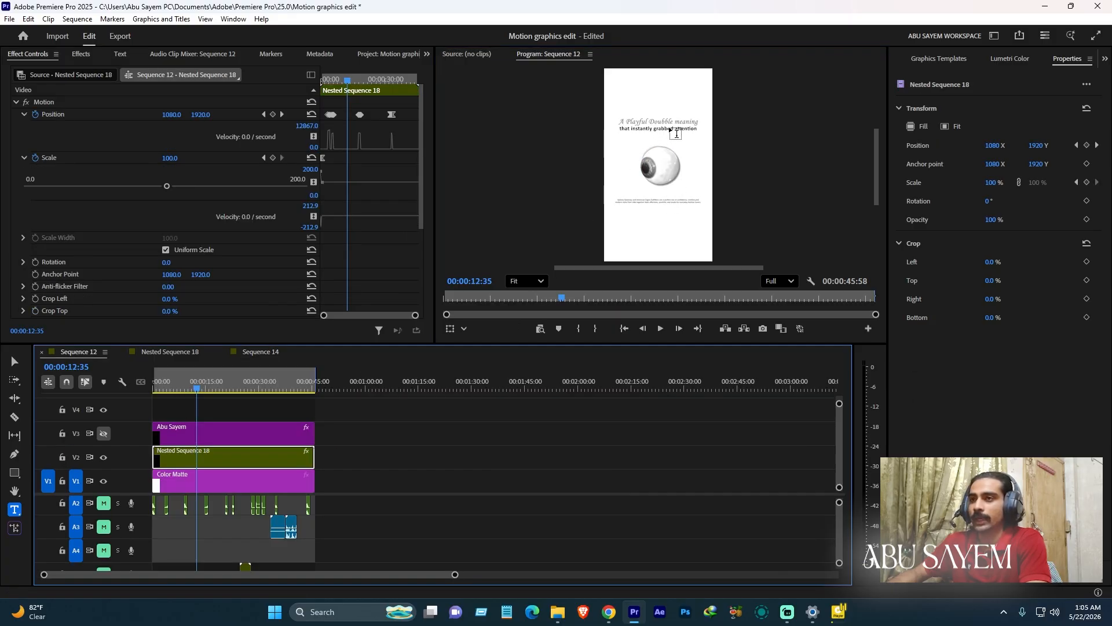
{"action": "left_click", "coordinate": [189, 352]}
{"action": "left_click", "coordinate": [252, 351]}
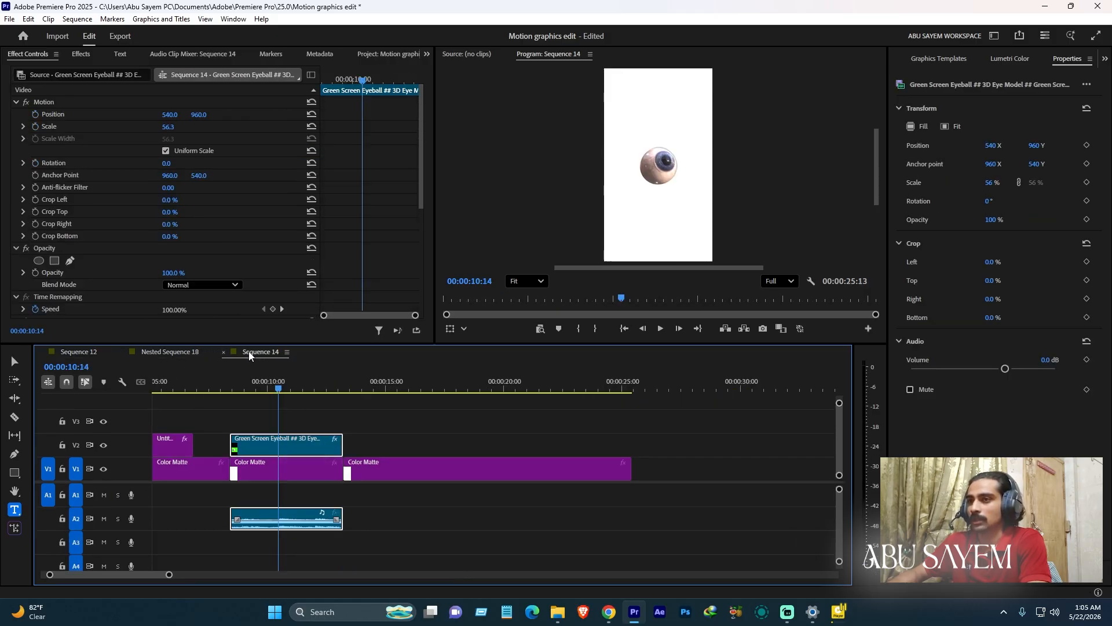
{"action": "left_click", "coordinate": [79, 352]}
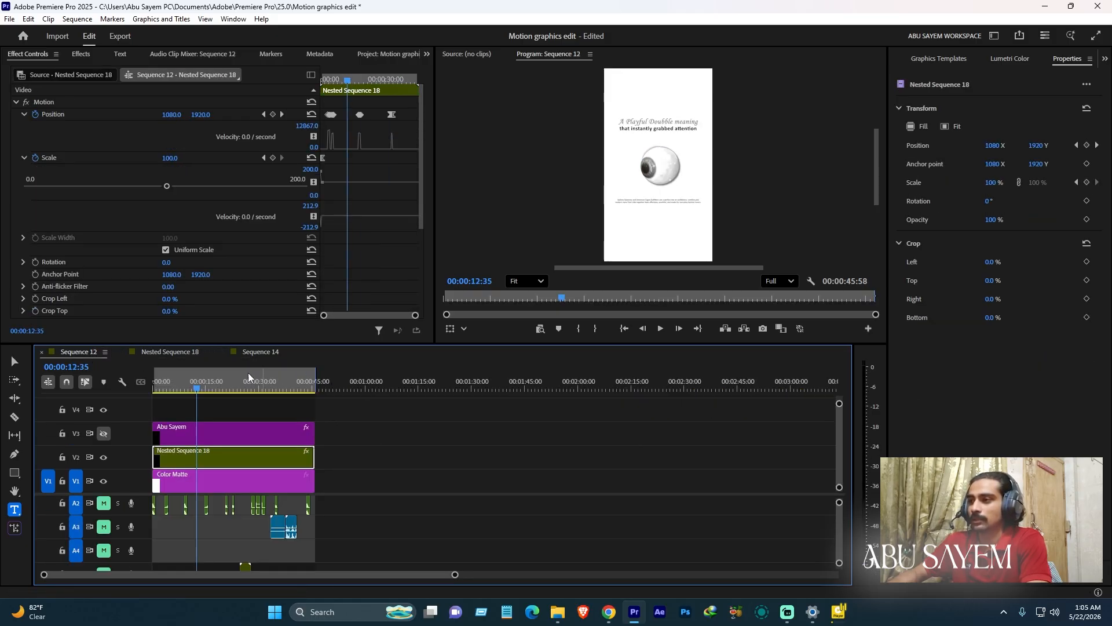
{"action": "key", "text": "space"}
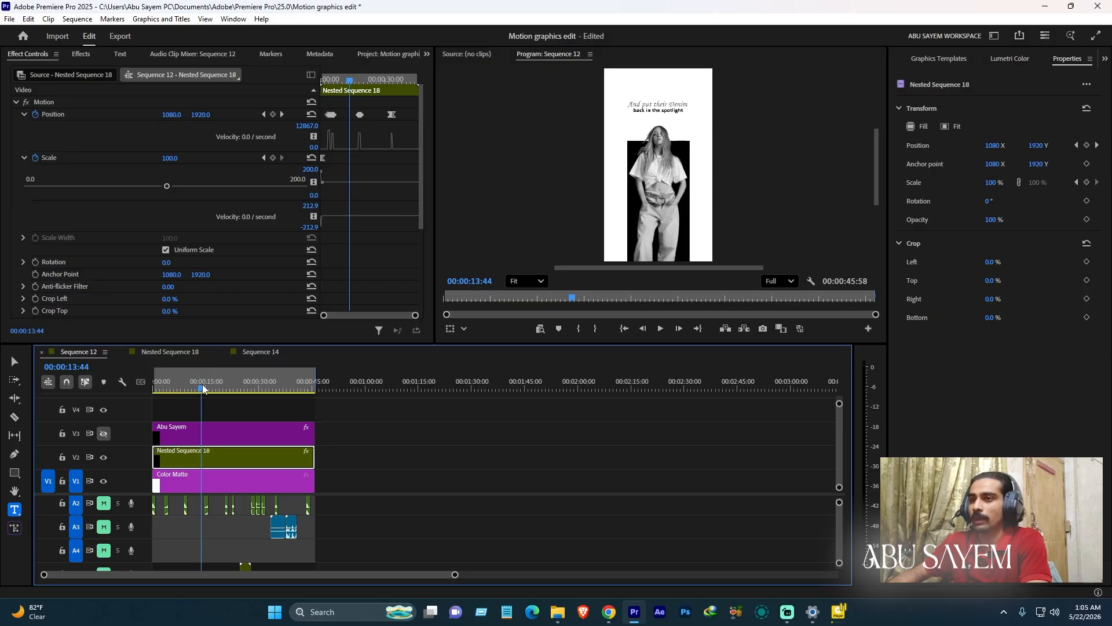
{"action": "left_click", "coordinate": [200, 386]}
{"action": "left_click_drag", "start_coordinate": [200, 386], "coordinate": [202, 386]}
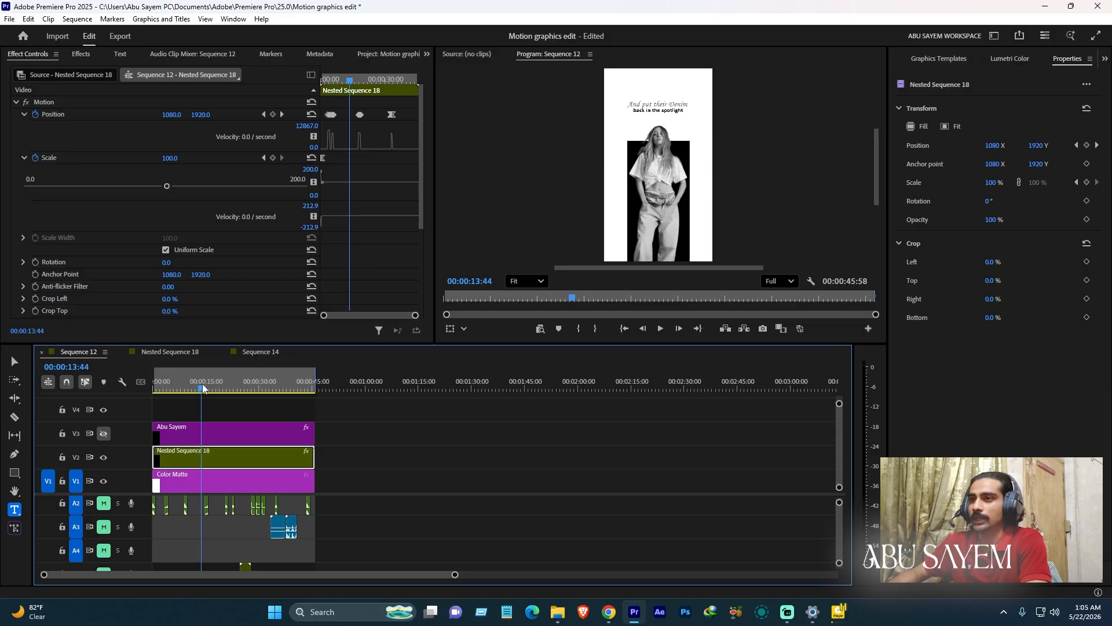
Step: Draw a black rectangle about 485 × 1125 px at 00:00:14:10 in Sequence 14, reaching the frame's lower edge, and center it horizontally
{"action": "left_click", "coordinate": [259, 352]}
{"action": "left_click", "coordinate": [371, 387]}
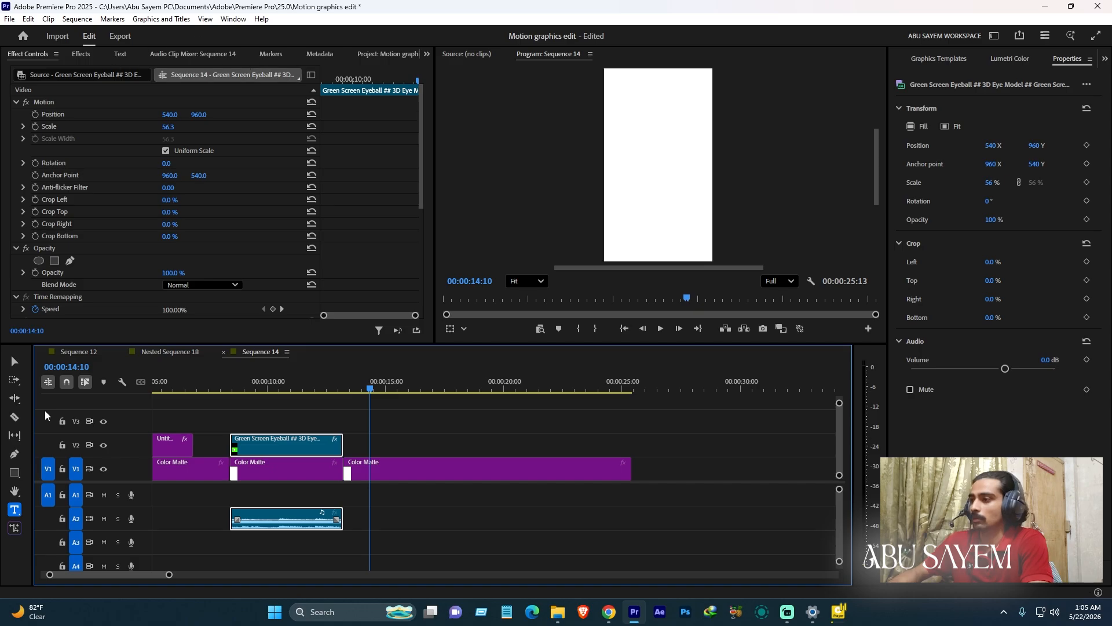
{"action": "left_click", "coordinate": [15, 473]}
{"action": "left_click_drag", "start_coordinate": [637, 155], "coordinate": [686, 269]}
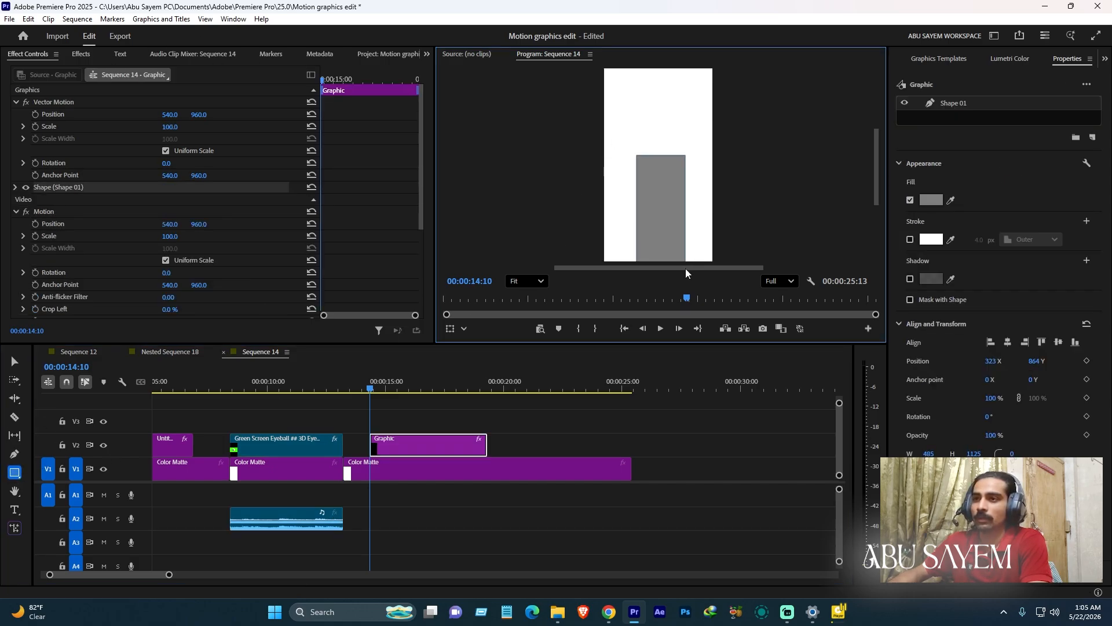
{"action": "left_click", "coordinate": [1010, 345]}
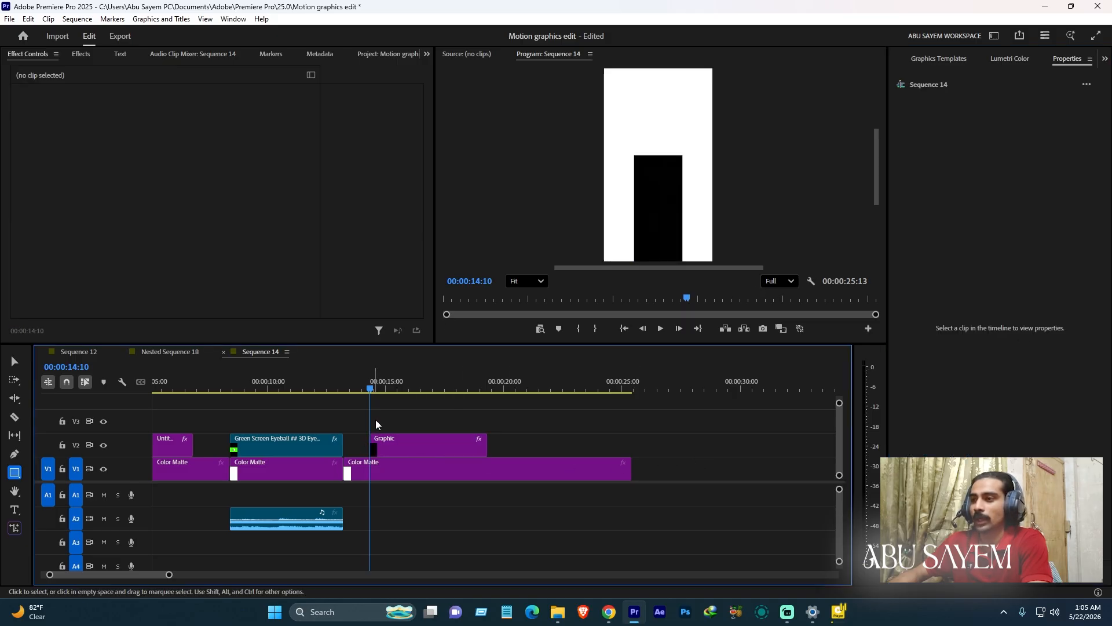
Step: Turn off Uniform Scale in the black rectangle's Vector Motion, then undo a trial change to its Scale Height
{"action": "left_click", "coordinate": [383, 448]}
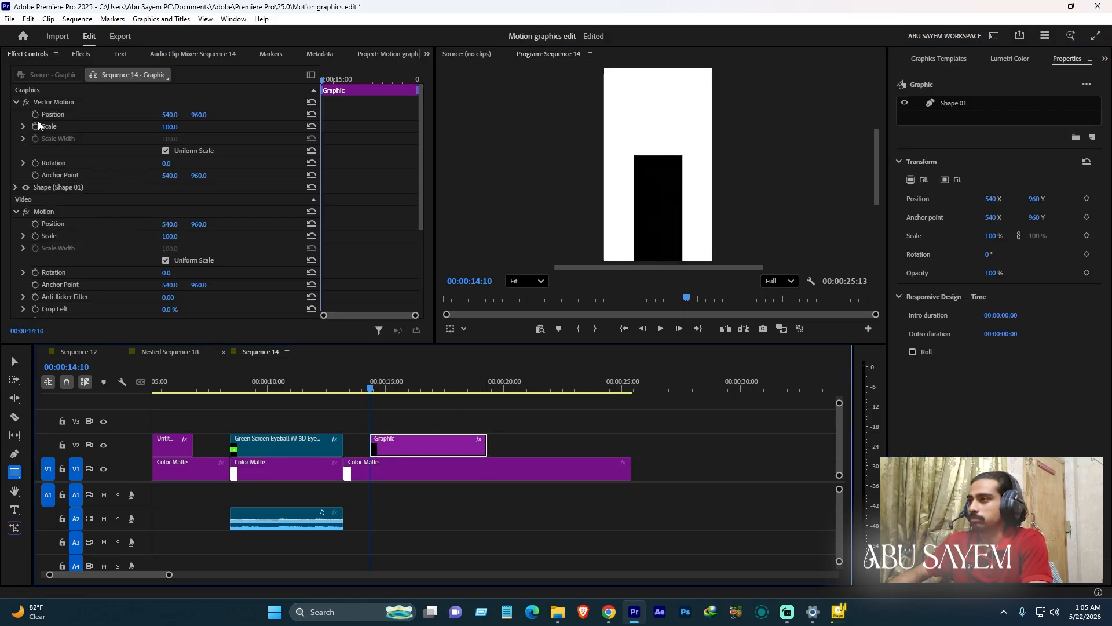
{"action": "left_click", "coordinate": [23, 126]}
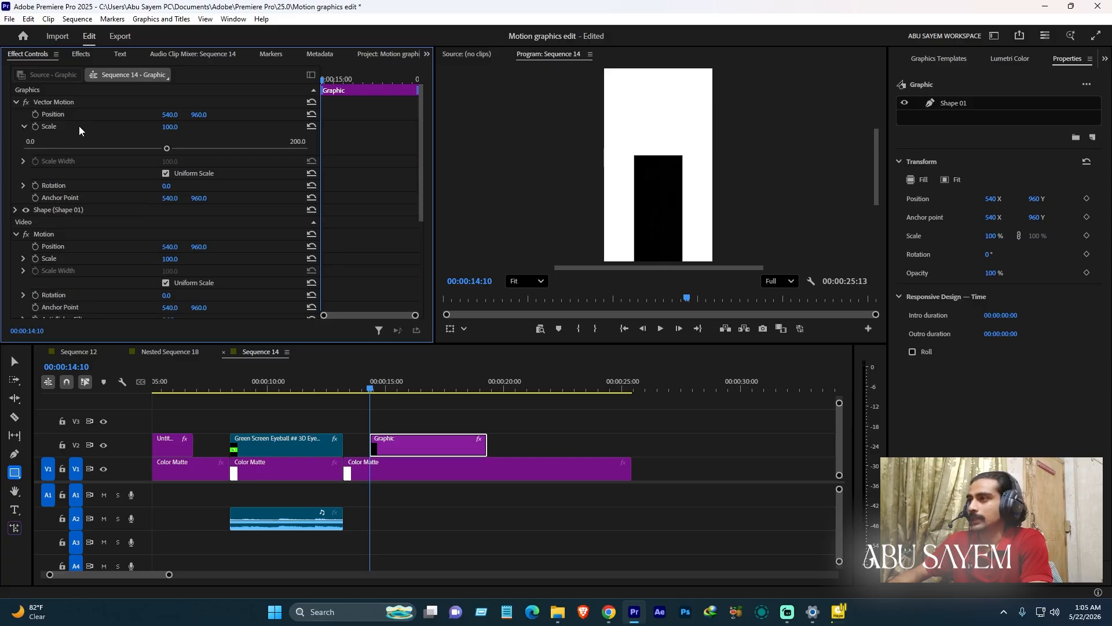
{"action": "left_click", "coordinate": [166, 174]}
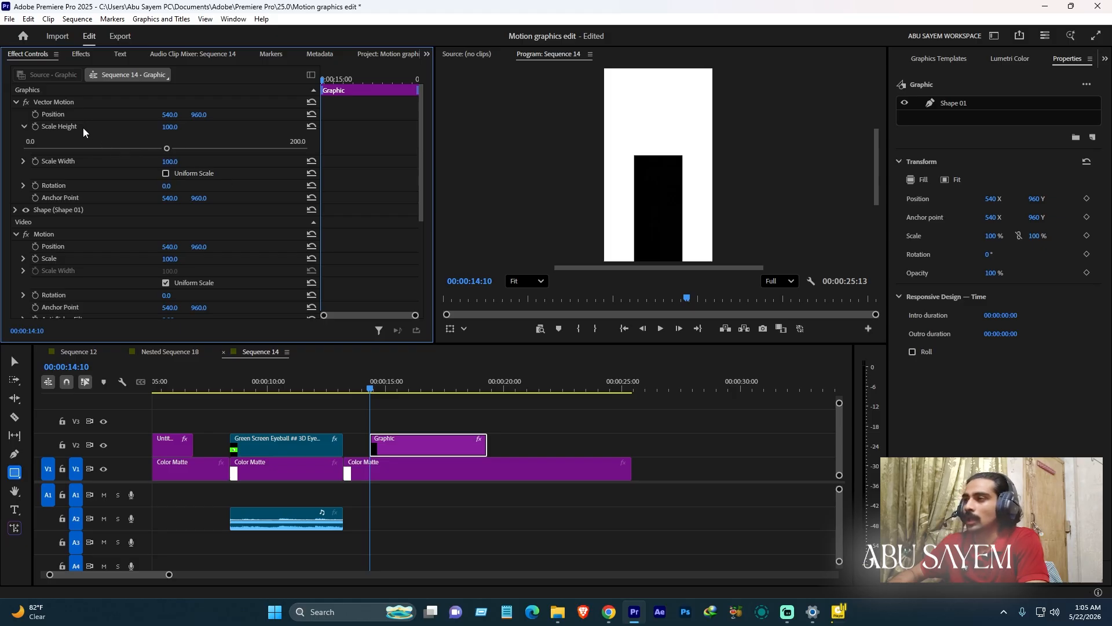
{"action": "mouse_move", "coordinate": [170, 126]}
{"action": "left_mouse_down"}
{"action": "mouse_move", "coordinate": [199, 126]}
{"action": "mouse_move", "coordinate": [154, 127]}
{"action": "left_mouse_up"}
{"action": "key", "text": "ctrl+z"}
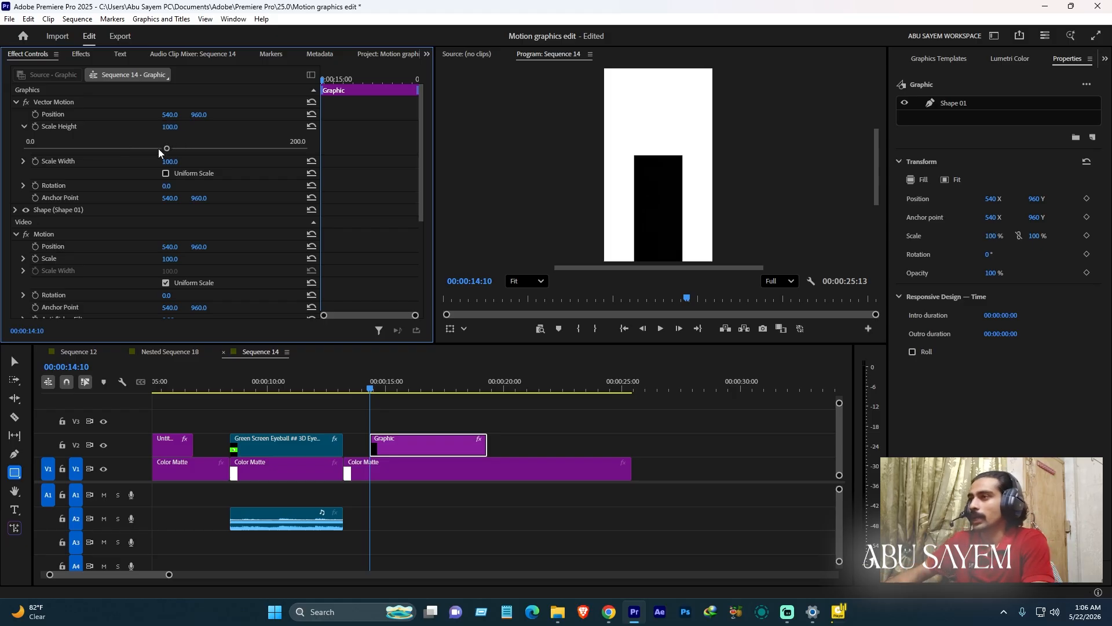
Step: Keyframe the rectangle's Vector Motion Scale Width from 0 at 00:00:14:10 to 100 at 00:00:14:22
{"action": "left_click", "coordinate": [33, 162]}
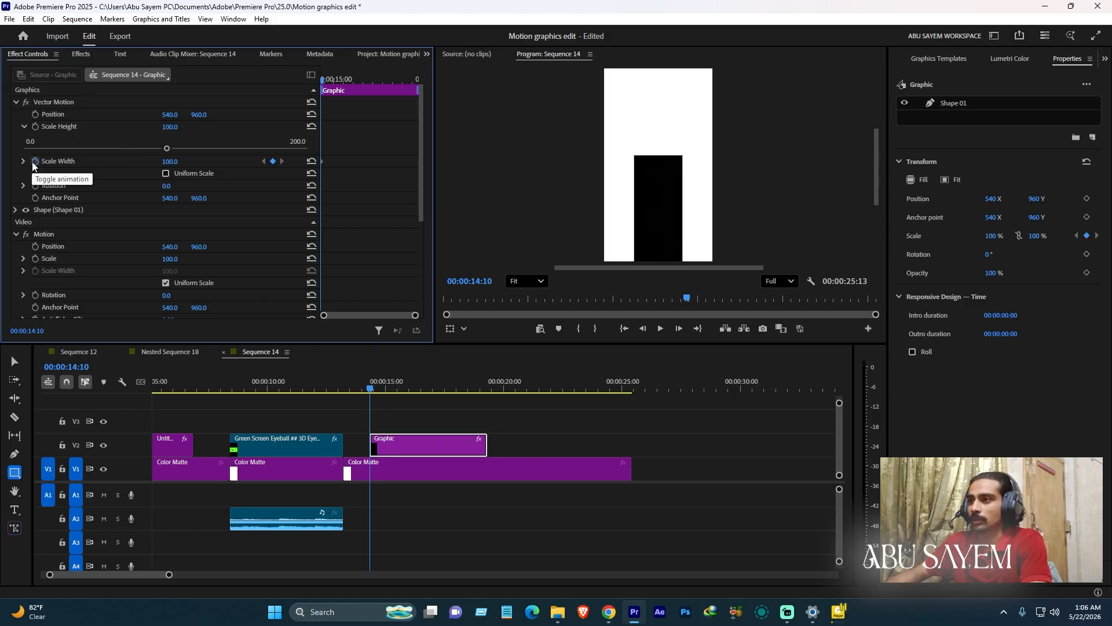
{"action": "left_click", "coordinate": [170, 161]}
{"action": "type", "text": "0"}
{"action": "key", "text": "Return"}
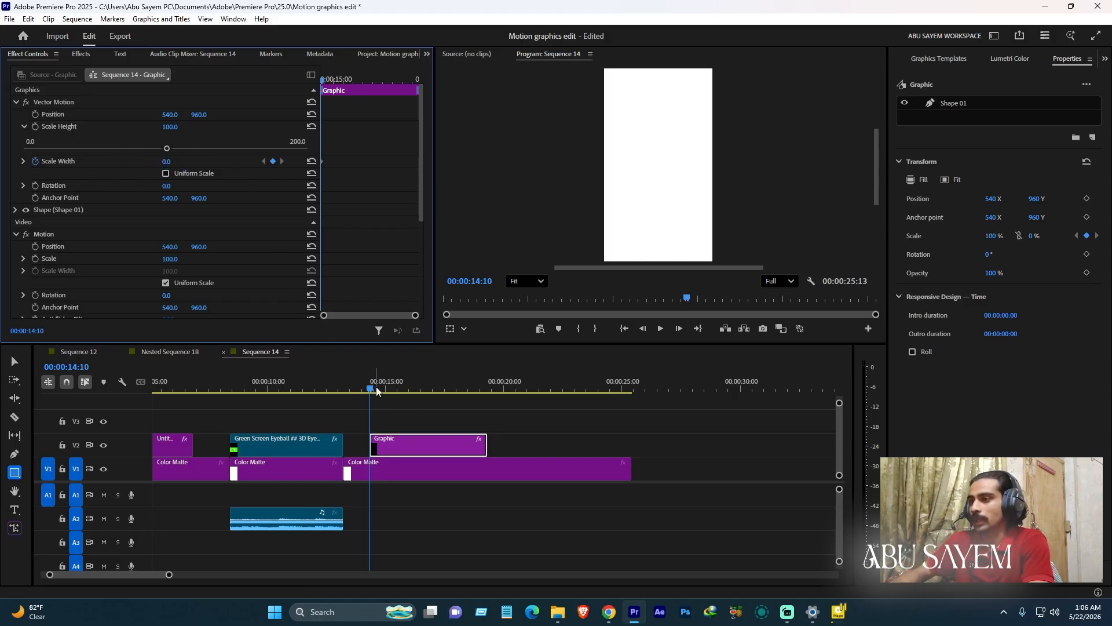
{"action": "left_click_drag", "start_coordinate": [373, 388], "coordinate": [381, 389]}
{"action": "left_click", "coordinate": [168, 161]}
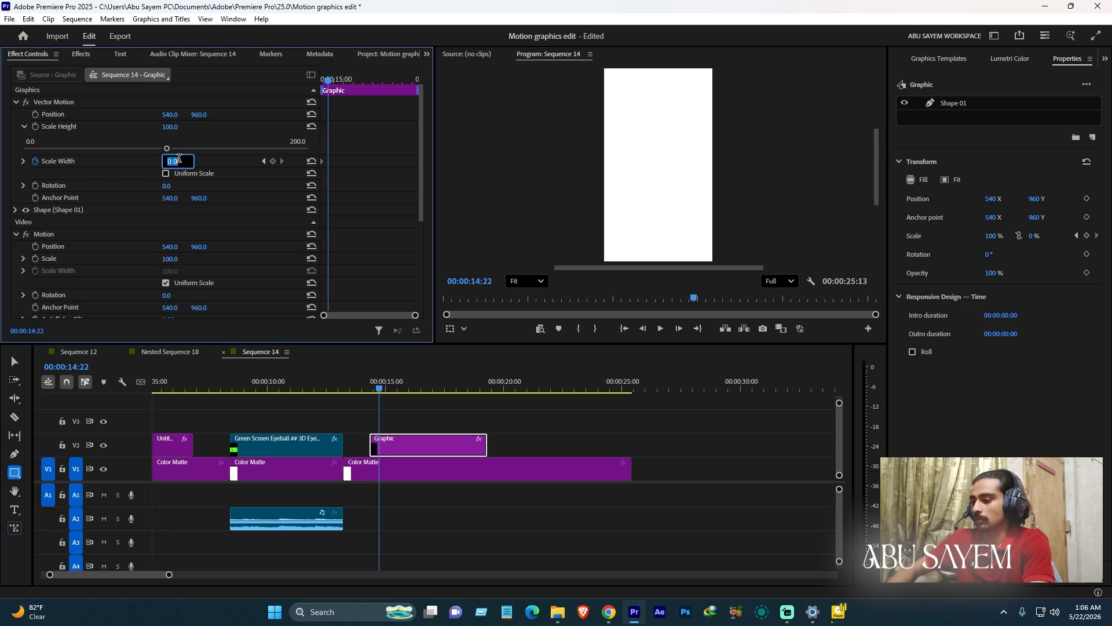
{"action": "type", "text": "100"}
{"action": "key", "text": "Return"}
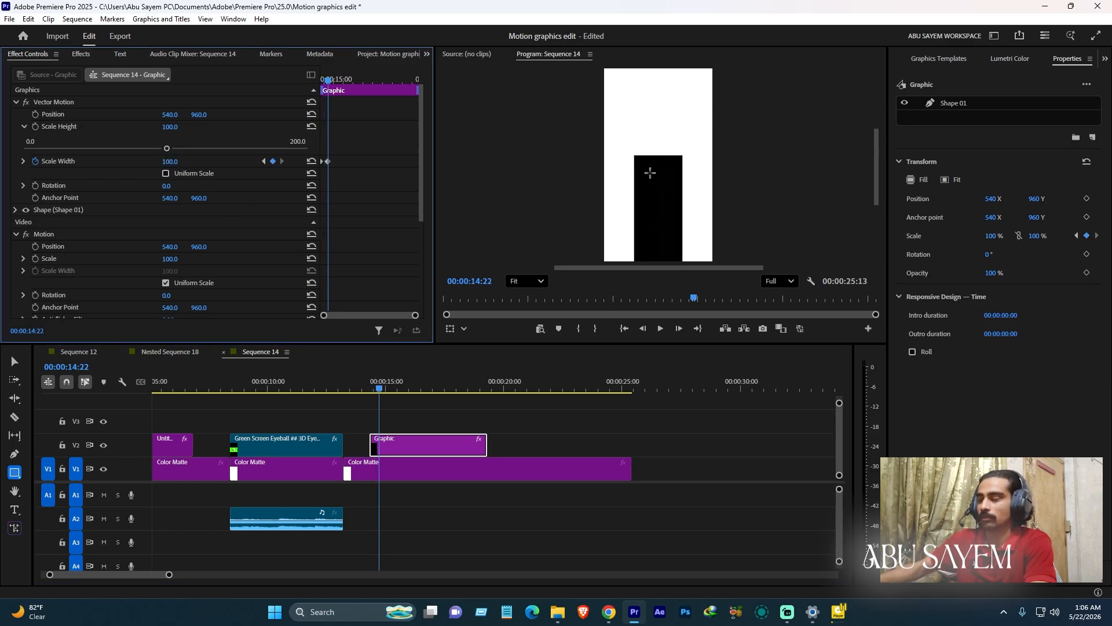
Step: Play back the rectangle's widening animation from 00:00:14:10
{"action": "left_click", "coordinate": [372, 389]}
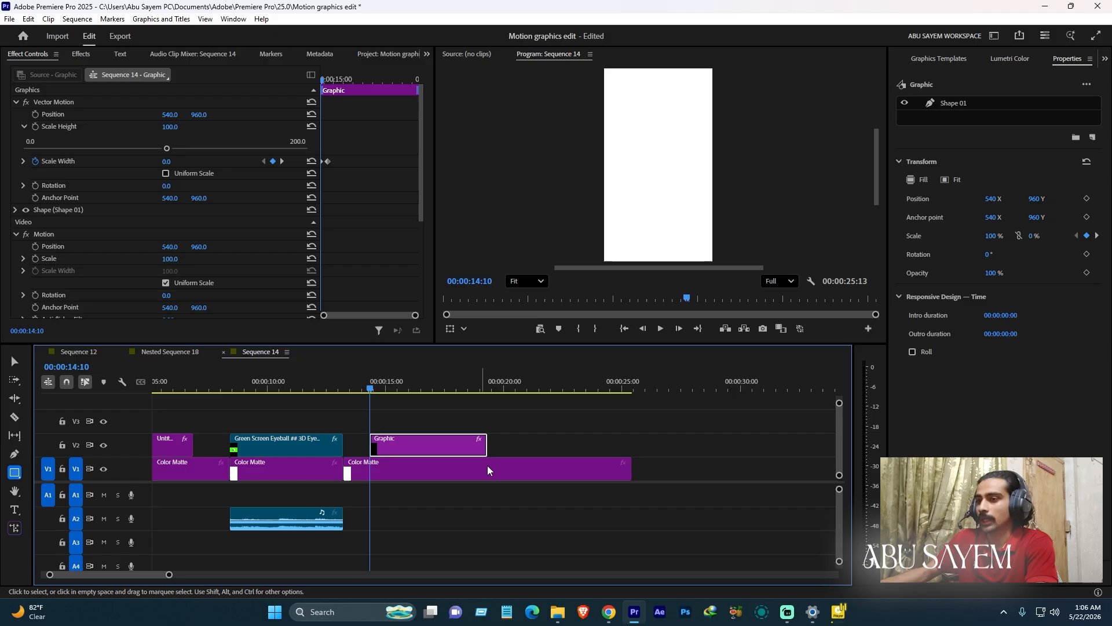
{"action": "key", "text": "space"}
{"action": "key", "text": "space"}
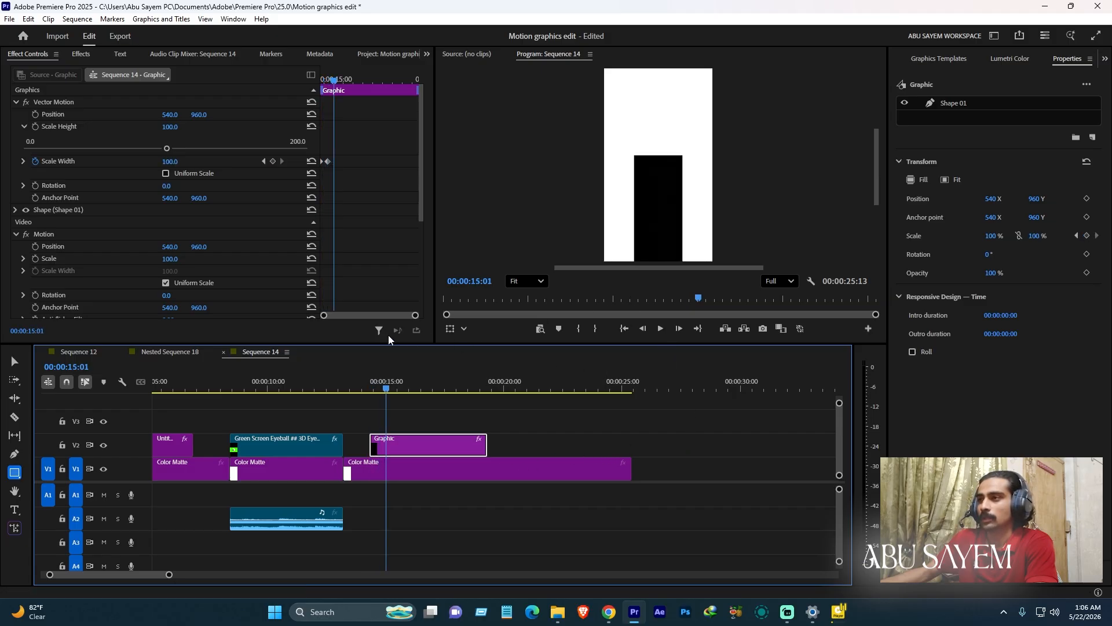
Step: Ease both Scale Width keyframes and pull the velocity curve's peak toward the start, then scrub through the rectangle's animation
{"action": "left_click_drag", "start_coordinate": [339, 170], "coordinate": [318, 155]}
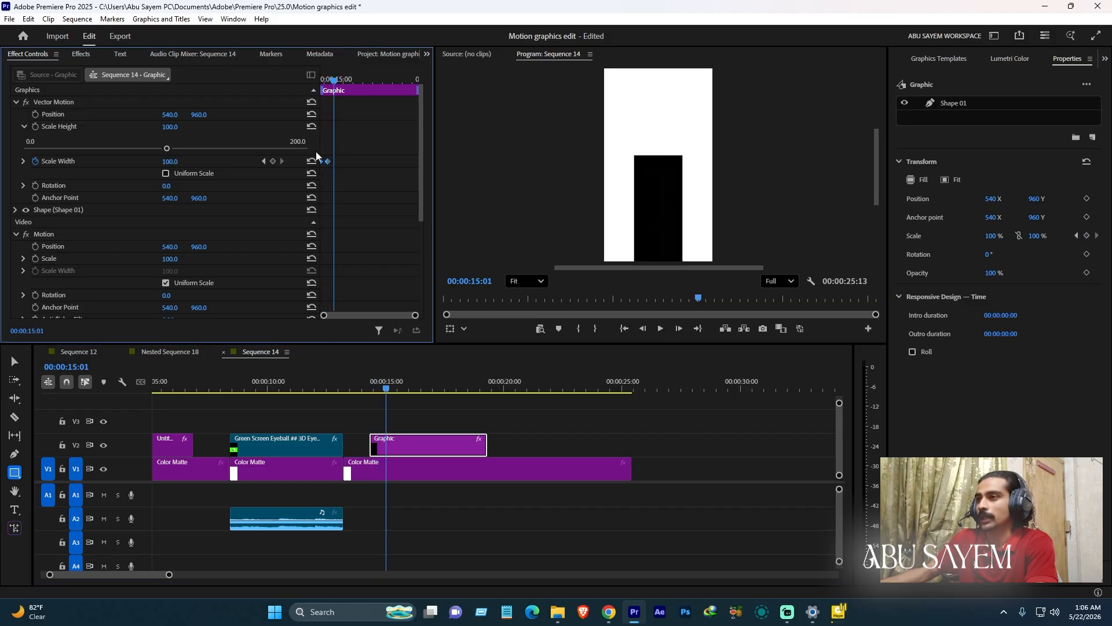
{"action": "left_click", "coordinate": [24, 161]}
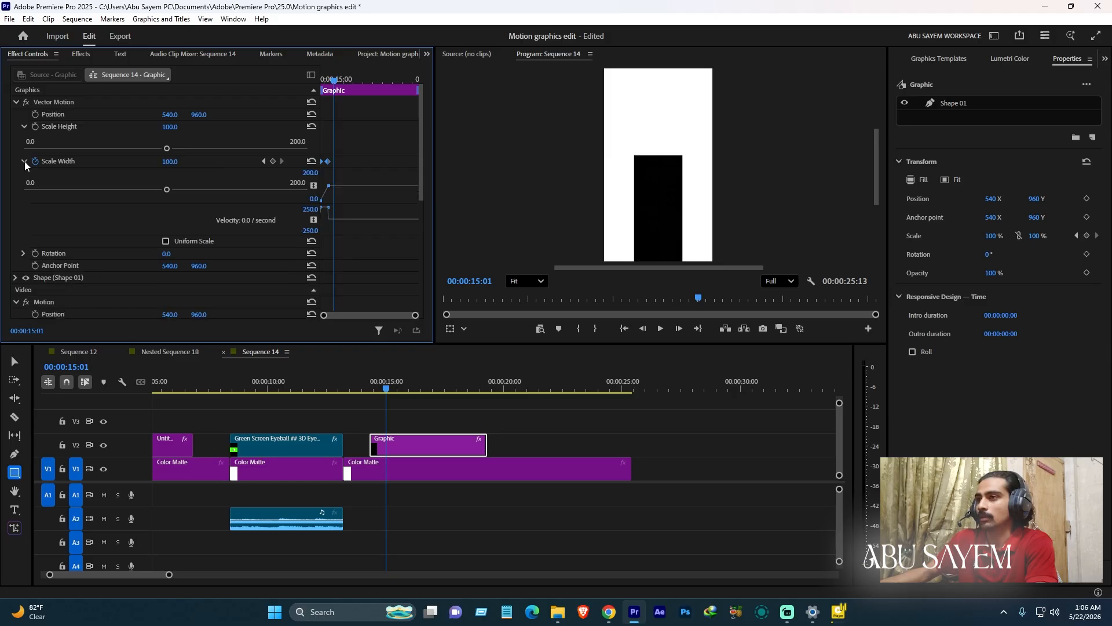
{"action": "right_click", "coordinate": [325, 161]}
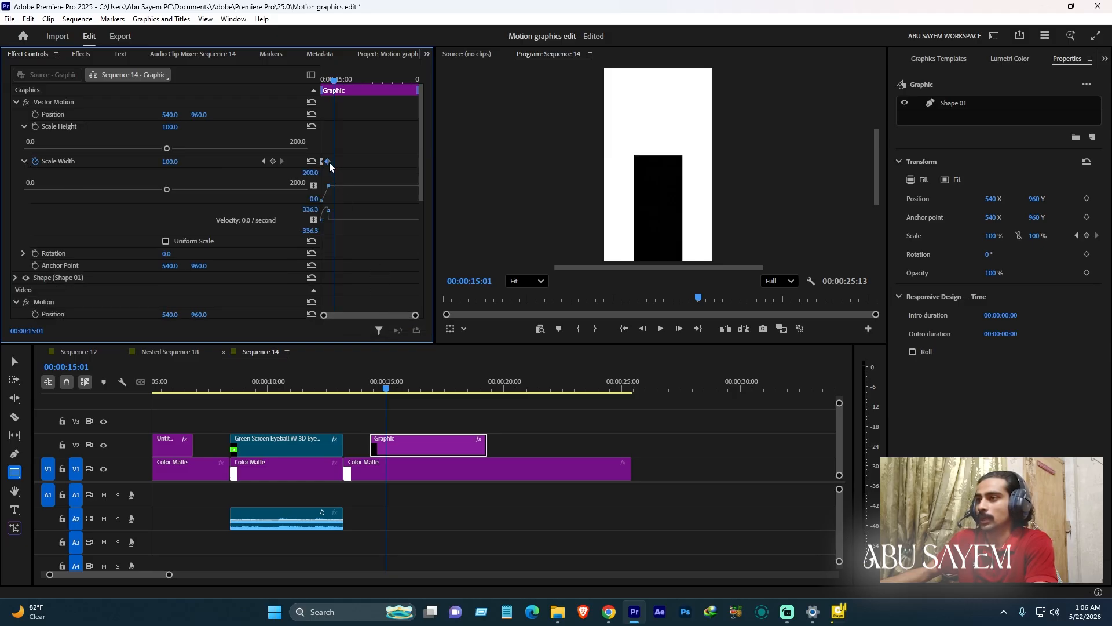
{"action": "right_click", "coordinate": [327, 161]}
{"action": "left_click", "coordinate": [354, 314]}
{"action": "left_click_drag", "start_coordinate": [328, 224], "coordinate": [322, 219]}
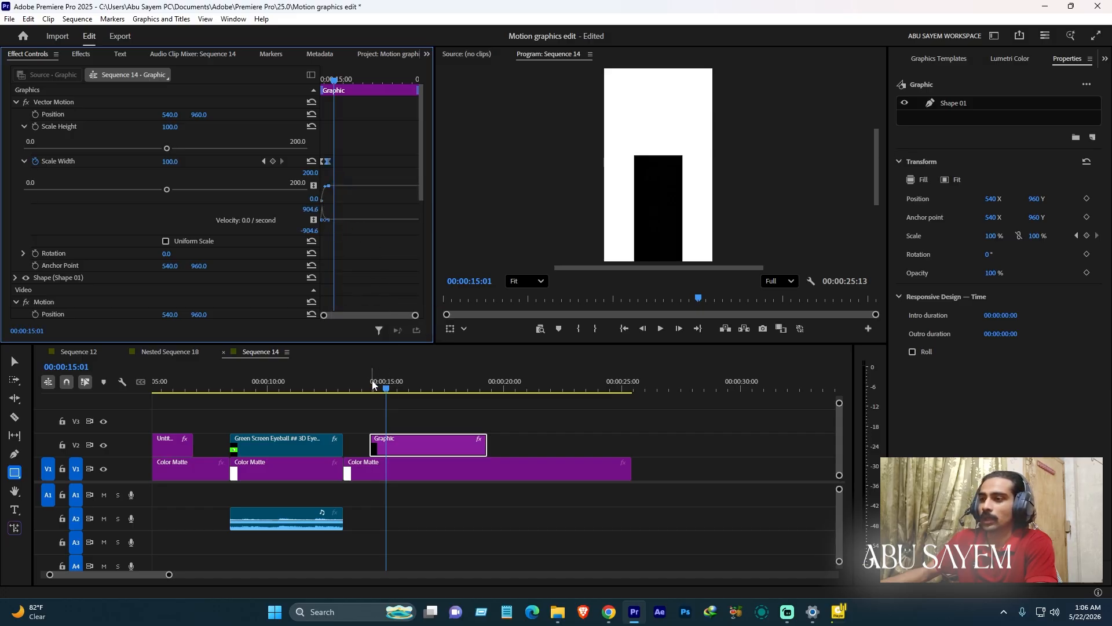
{"action": "left_click_drag", "start_coordinate": [372, 385], "coordinate": [381, 386]}
{"action": "left_click", "coordinate": [581, 434]}
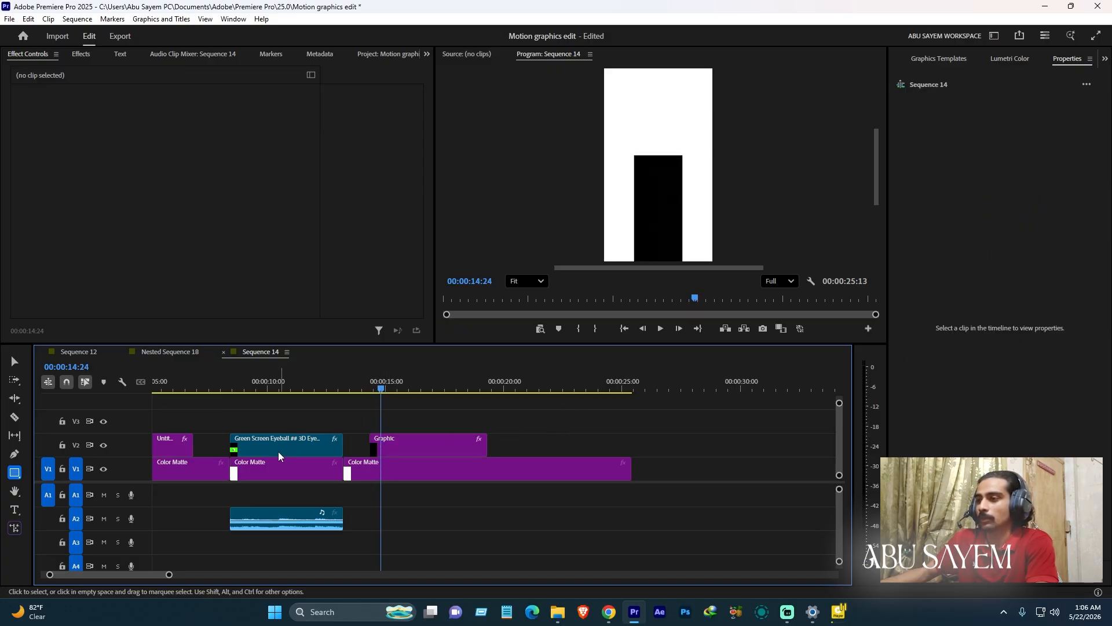
Step: Move Untitled design (4).png onto V3 directly above the rectangle clip and set its scale to 340 and position to 569, 1676
{"action": "left_click_drag", "start_coordinate": [174, 446], "coordinate": [463, 430]}
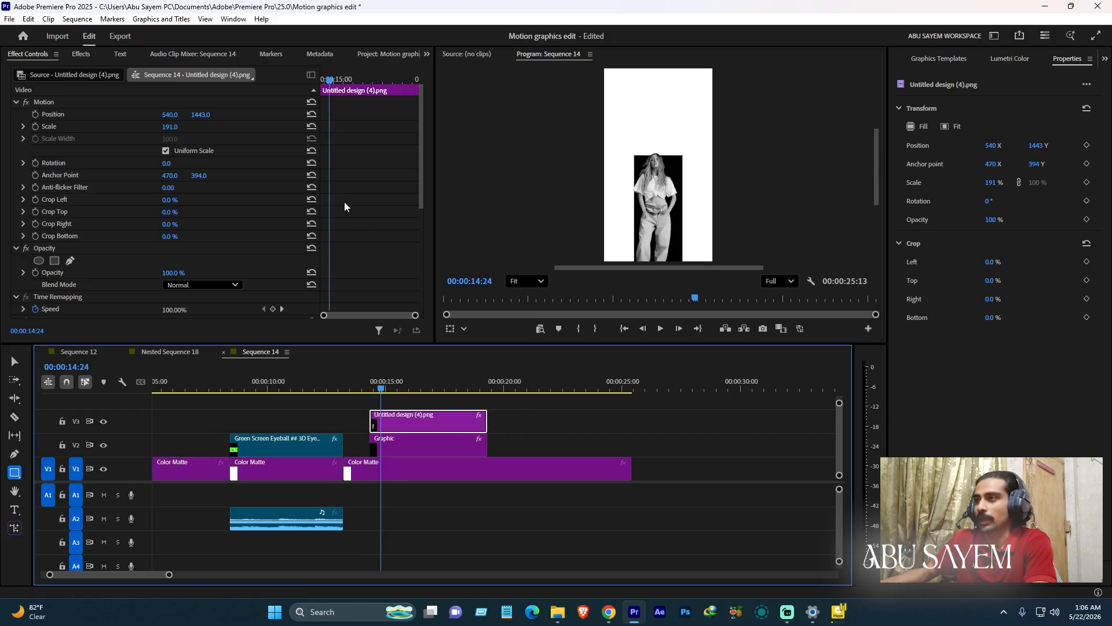
{"action": "scroll", "coordinate": [189, 58], "scroll_direction": "down", "scroll_amount": 6}
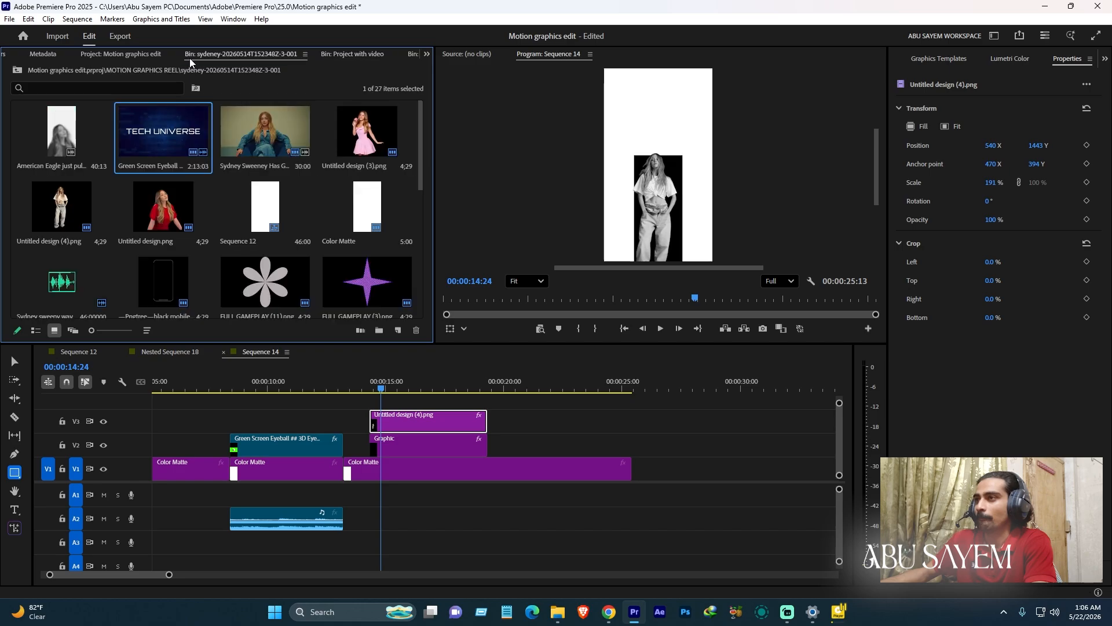
{"action": "left_click", "coordinate": [203, 57]}
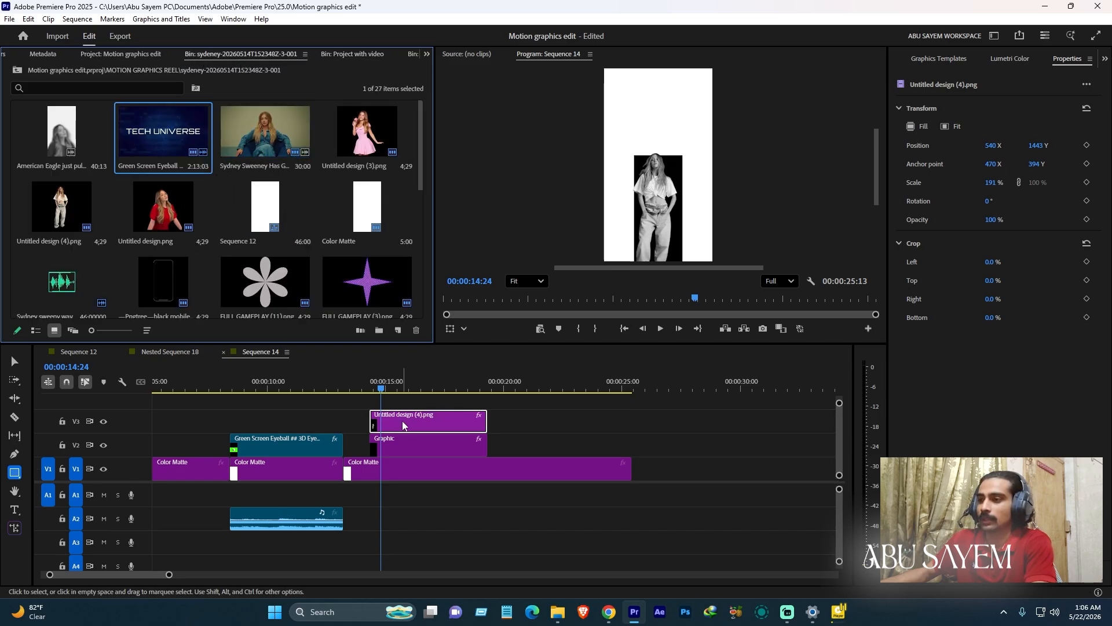
{"action": "left_click", "coordinate": [438, 426]}
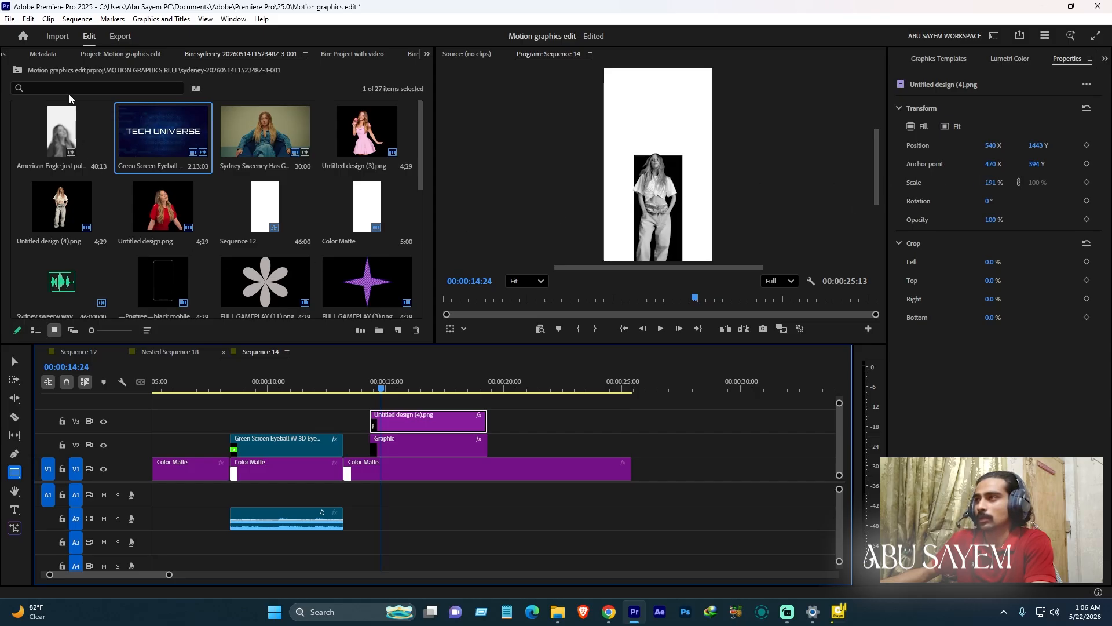
{"action": "scroll", "coordinate": [57, 56], "scroll_direction": "up", "scroll_amount": 7}
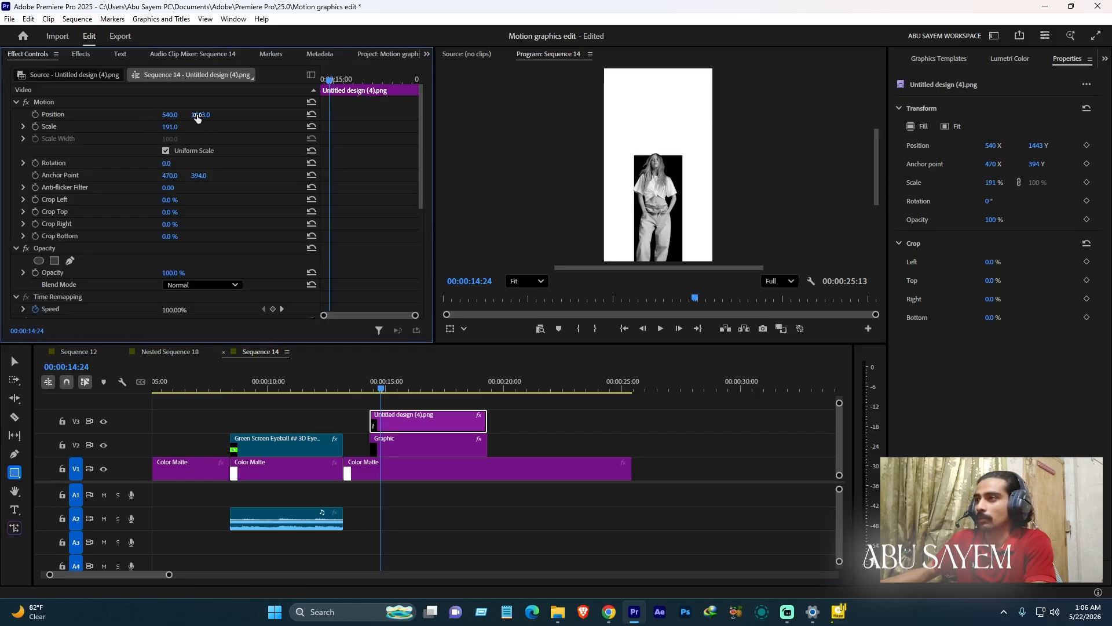
{"action": "mouse_move", "coordinate": [197, 117]}
{"action": "left_mouse_down"}
{"action": "mouse_move", "coordinate": [232, 117]}
{"action": "mouse_move", "coordinate": [168, 116]}
{"action": "mouse_move", "coordinate": [182, 131]}
{"action": "mouse_move", "coordinate": [259, 129]}
{"action": "mouse_move", "coordinate": [180, 114]}
{"action": "left_mouse_up"}
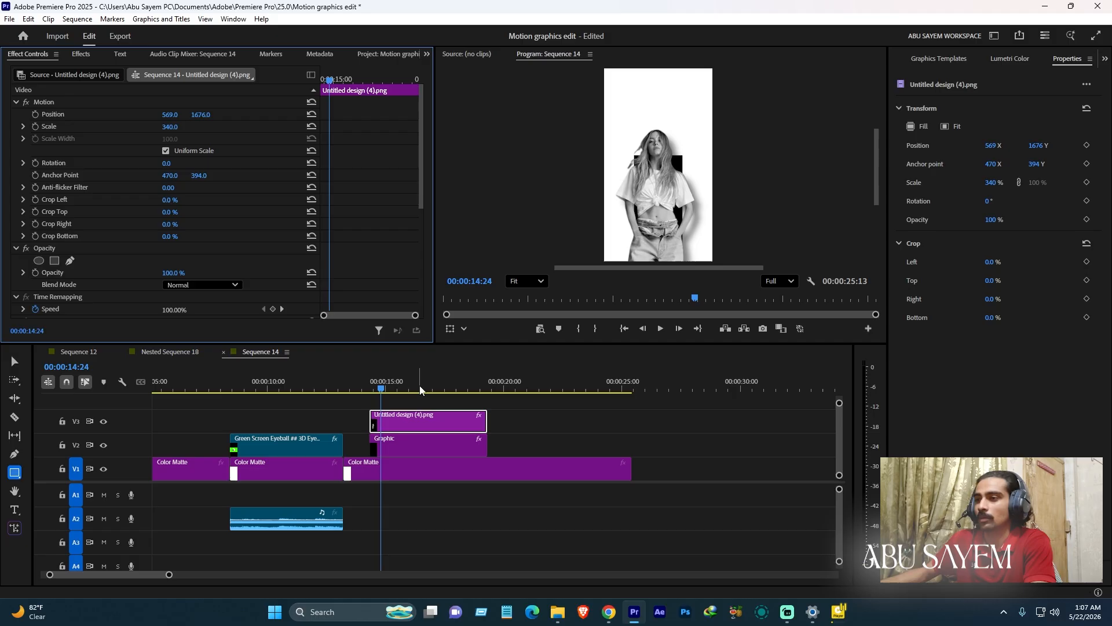
Step: Keyframe the cutout's Position from a lower point at 00:00:14:14 up to 569, 1676 at 00:00:15:00
{"action": "left_click_drag", "start_coordinate": [387, 387], "coordinate": [371, 391]}
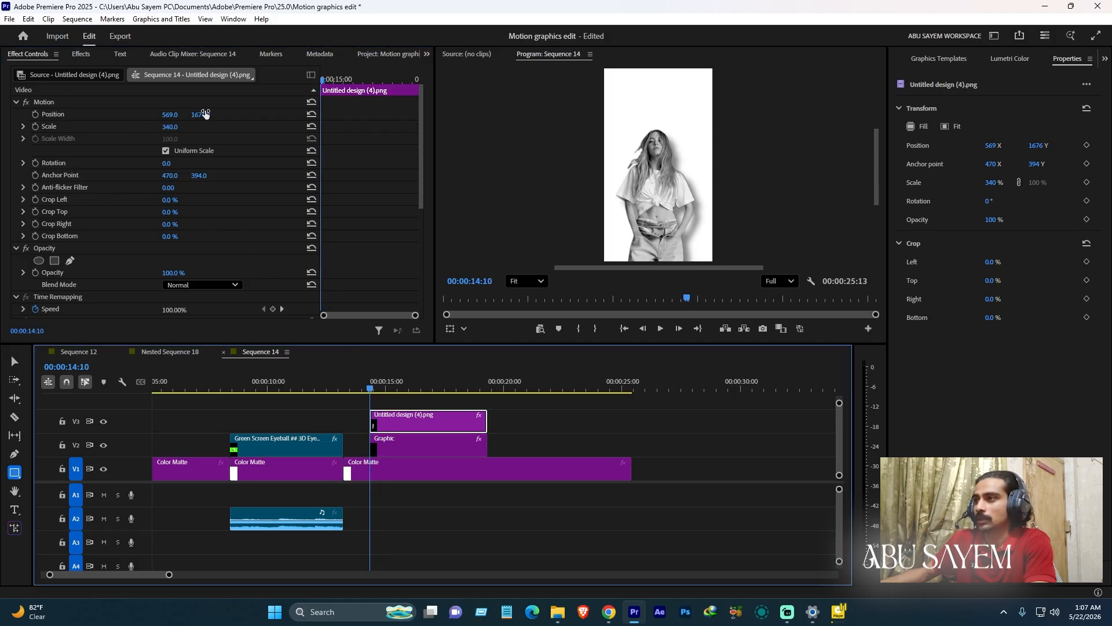
{"action": "left_click", "coordinate": [379, 387]}
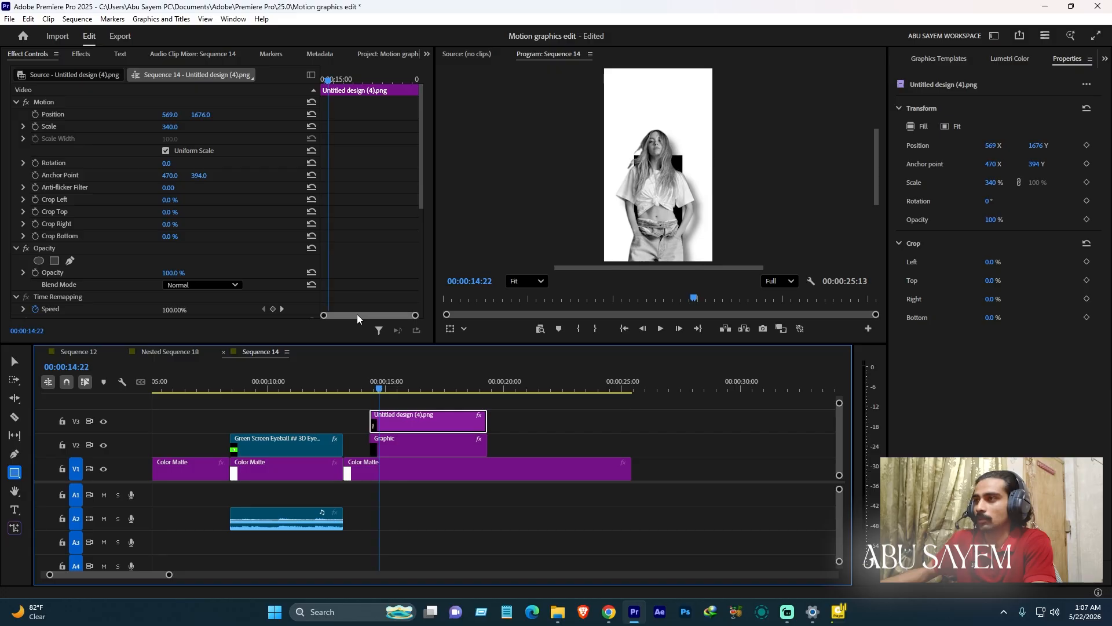
{"action": "left_click", "coordinate": [386, 388]}
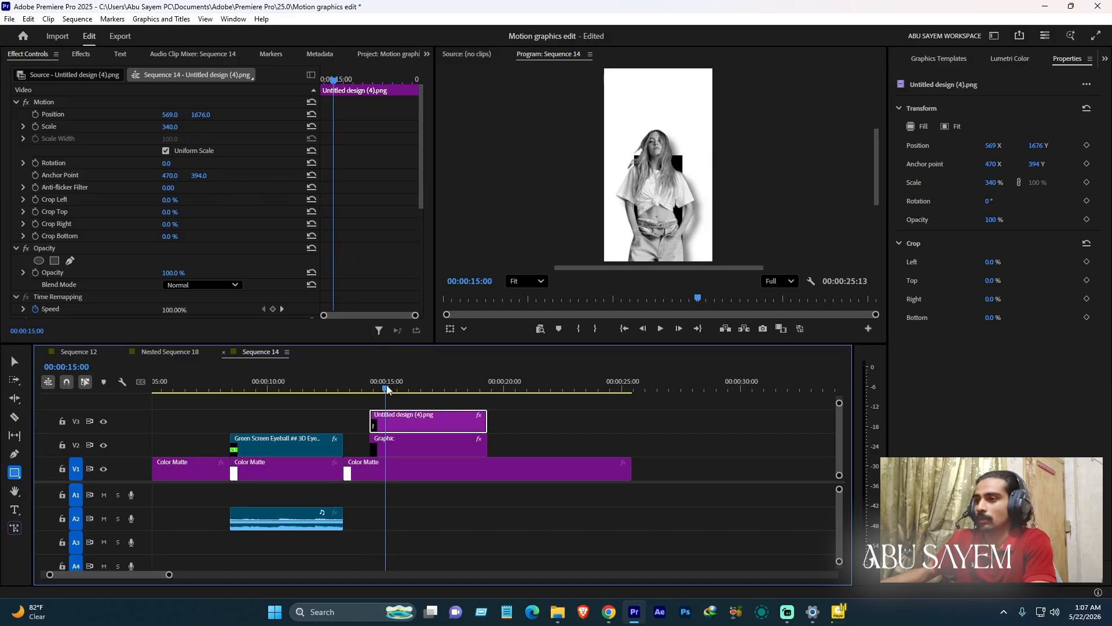
{"action": "left_click", "coordinate": [35, 114]}
{"action": "left_click", "coordinate": [375, 386]}
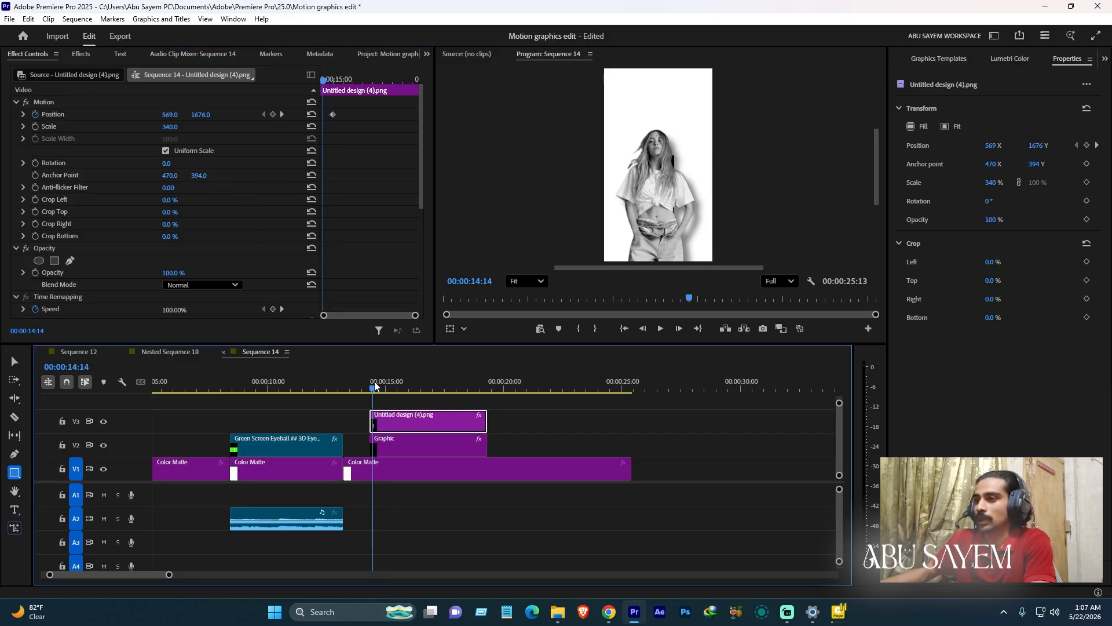
{"action": "left_click_drag", "start_coordinate": [204, 121], "coordinate": [301, 119]}
{"action": "left_click_drag", "start_coordinate": [364, 384], "coordinate": [398, 395]}
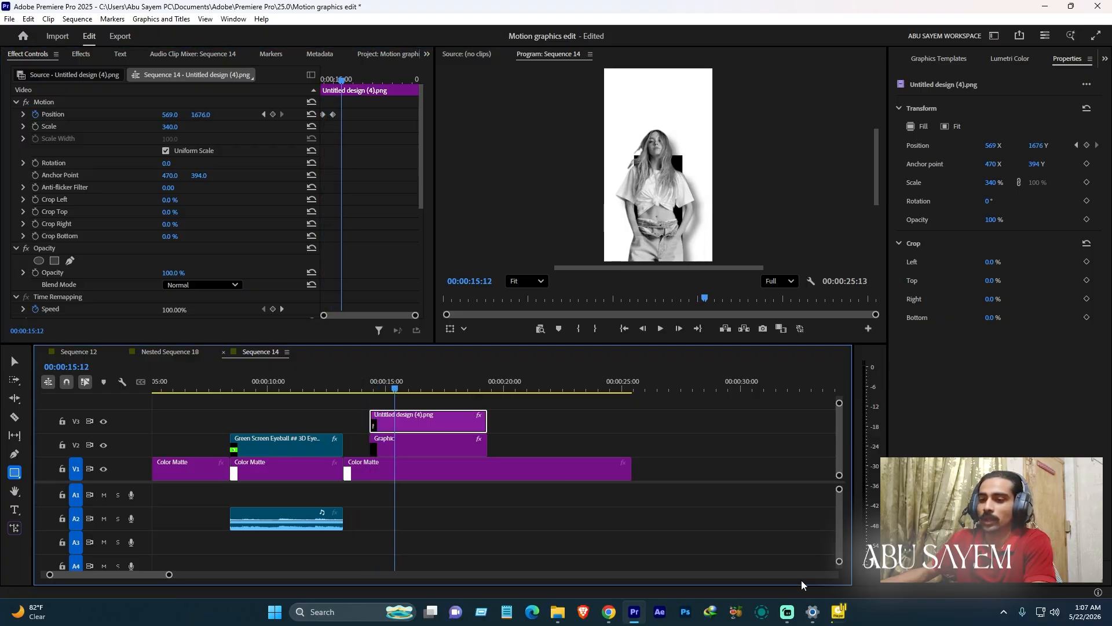
Step: Review the phone scene of the reference in Sequence 12 at 00:00:16:50 and return to Sequence 14
{"action": "left_click", "coordinate": [840, 612]}
{"action": "left_click", "coordinate": [838, 613]}
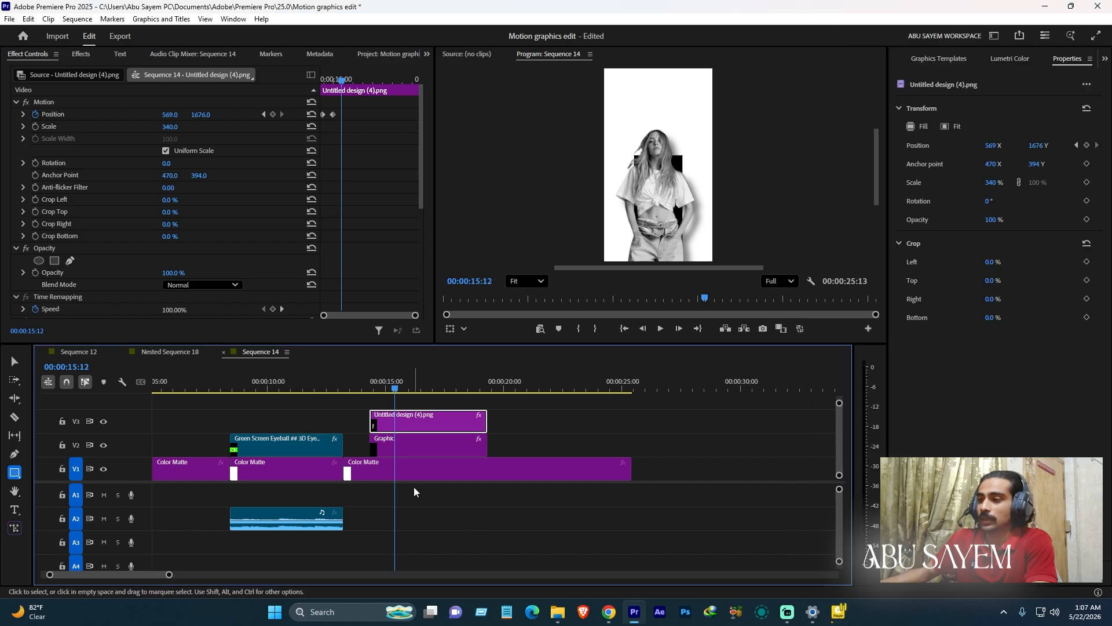
{"action": "left_click", "coordinate": [84, 352]}
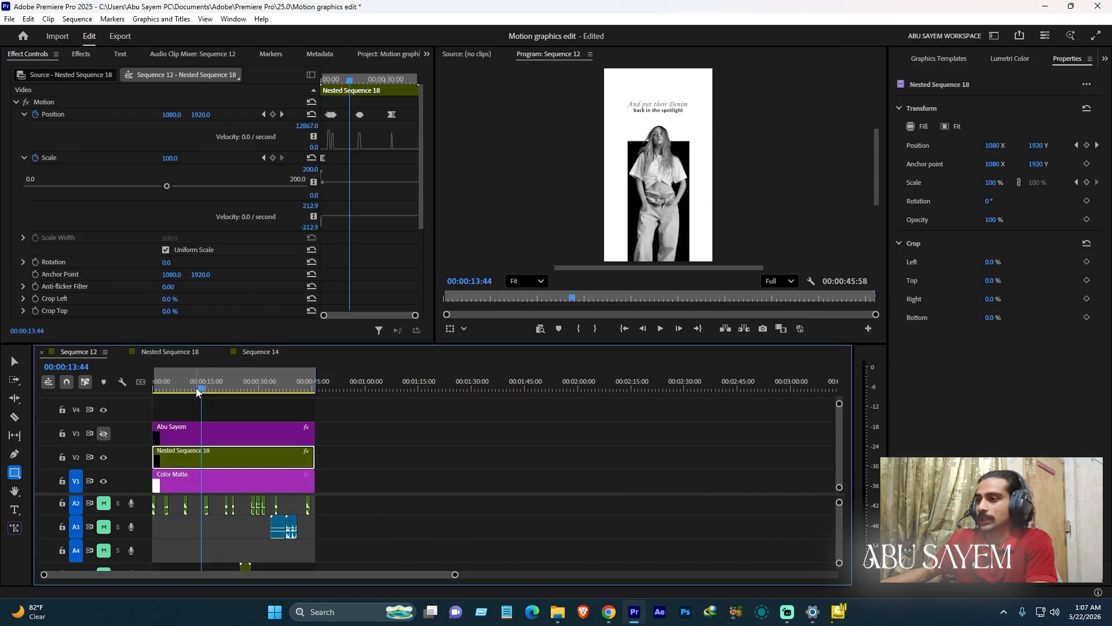
{"action": "left_click_drag", "start_coordinate": [202, 392], "coordinate": [214, 396]}
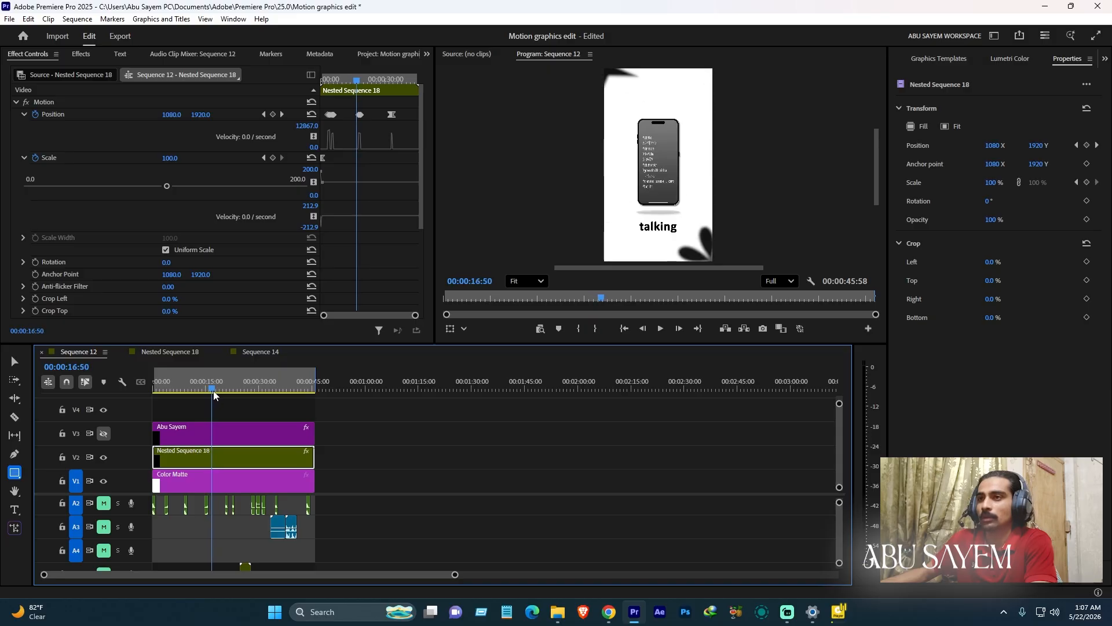
{"action": "left_click", "coordinate": [260, 350]}
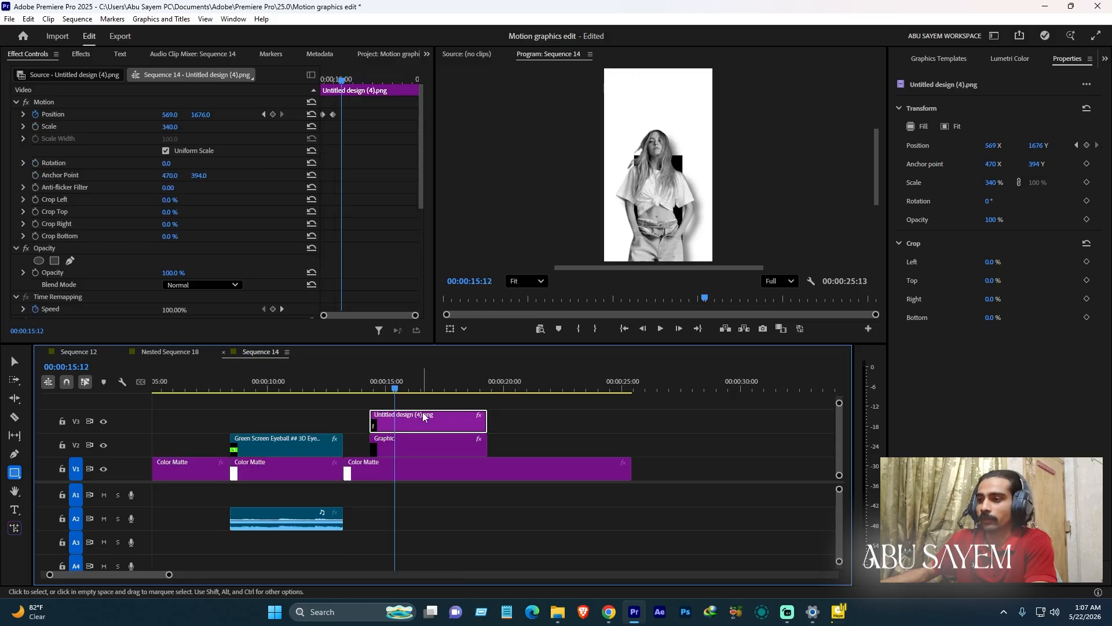
Step: Place the black mobile phone PNG on V2 at 00:00:20:25 and trim its end to match the white Color Matte
{"action": "left_click", "coordinate": [524, 387]}
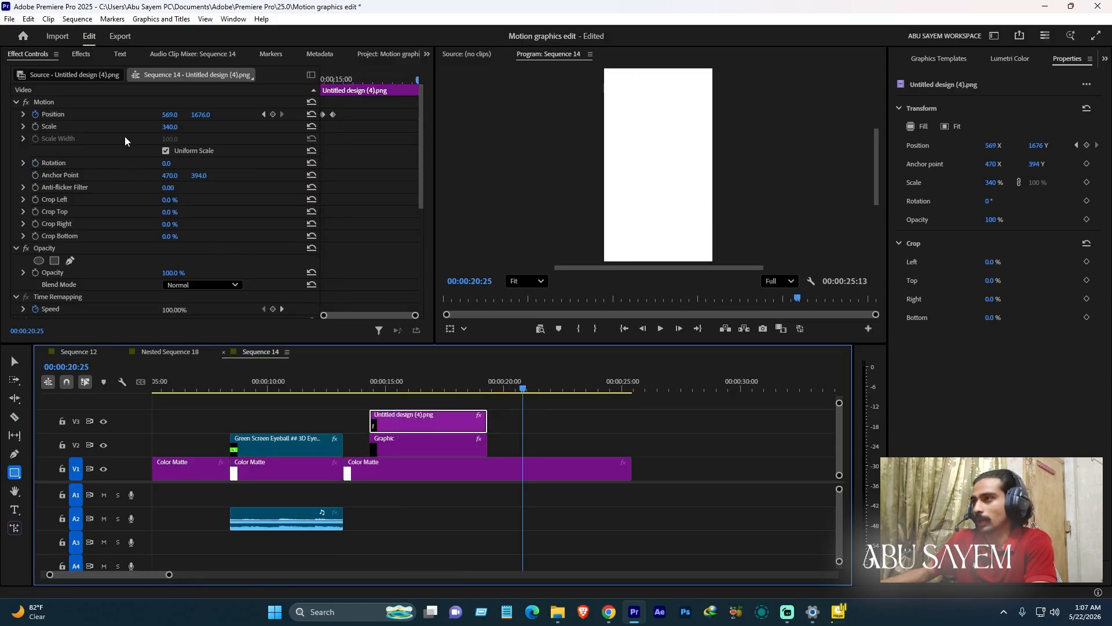
{"action": "scroll", "coordinate": [92, 57], "scroll_direction": "down", "scroll_amount": 6}
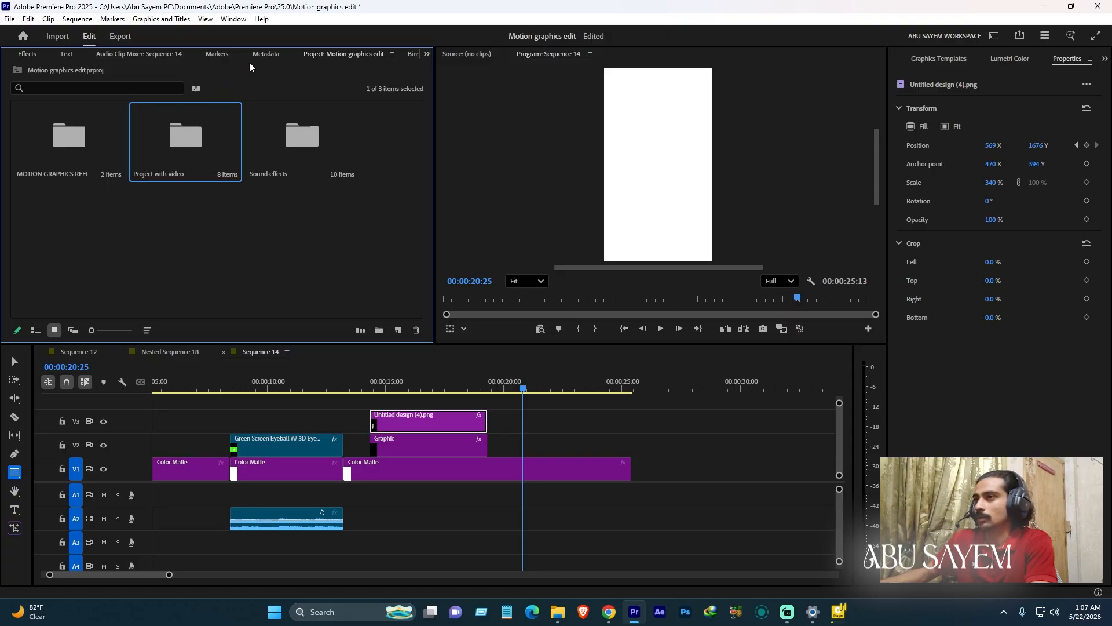
{"action": "scroll", "coordinate": [264, 50], "scroll_direction": "down", "scroll_amount": 2}
{"action": "scroll", "coordinate": [264, 51], "scroll_direction": "up", "scroll_amount": 1}
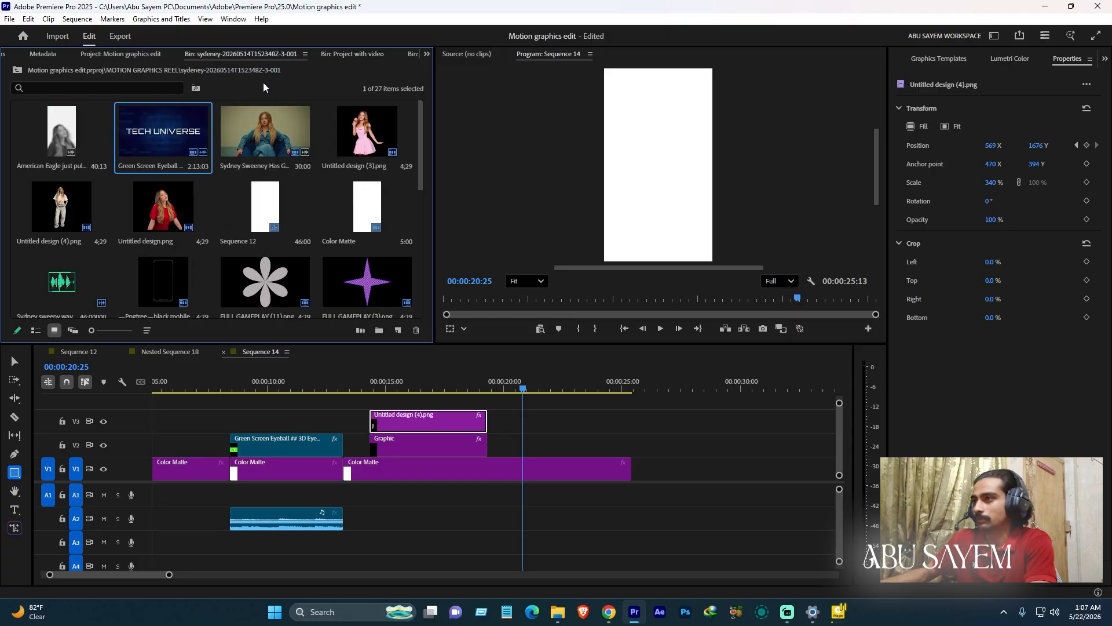
{"action": "scroll", "coordinate": [164, 215], "scroll_direction": "down", "scroll_amount": 2}
{"action": "left_click_drag", "start_coordinate": [166, 137], "coordinate": [527, 443]}
{"action": "left_click_drag", "start_coordinate": [638, 442], "coordinate": [631, 445]}
Step: Set the phone image's scale to 31 so the whole phone fits in the frame
{"action": "left_click", "coordinate": [538, 389]}
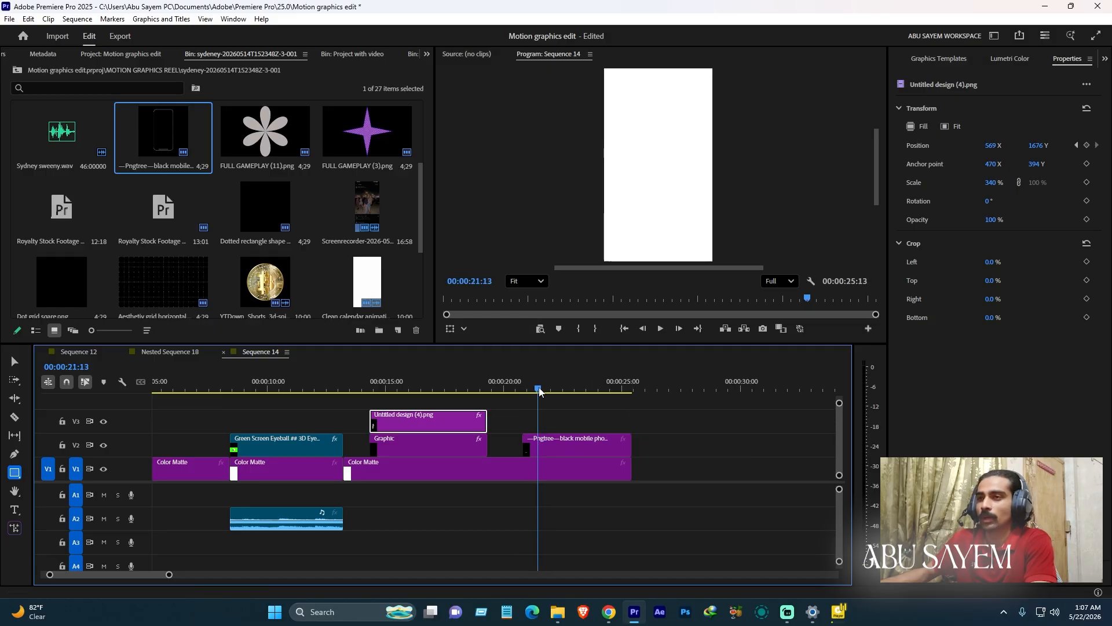
{"action": "left_click", "coordinate": [558, 410]}
{"action": "left_click", "coordinate": [563, 441]}
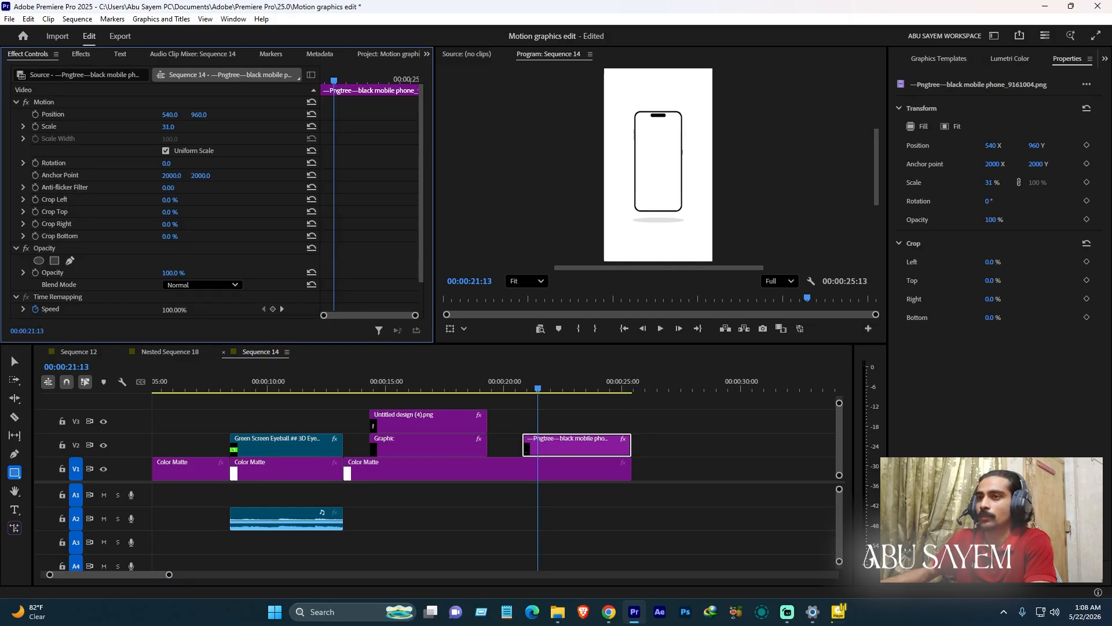
Step: Move the black mobile phone image from V2 up to V3, keeping its position in time
{"action": "left_click", "coordinate": [517, 280]}
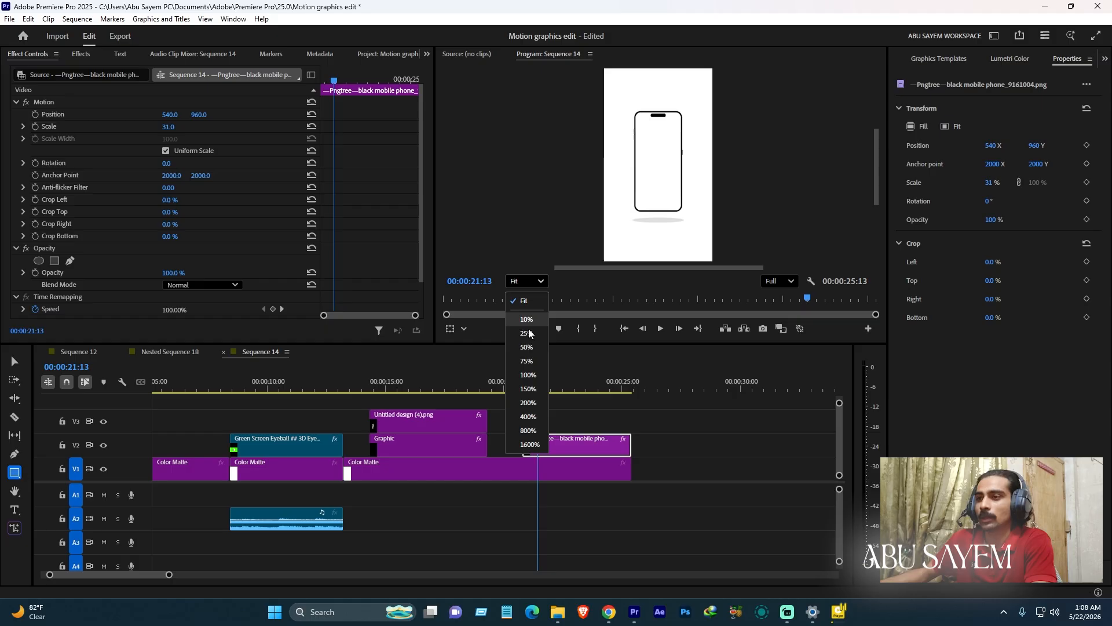
{"action": "left_click", "coordinate": [529, 334]}
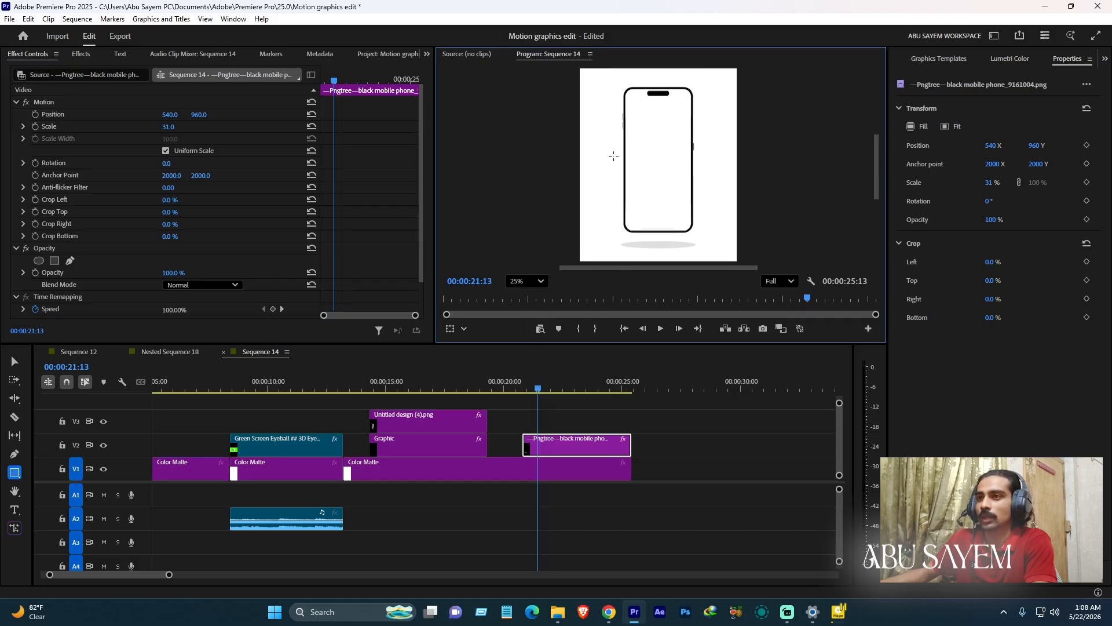
{"action": "left_click", "coordinate": [197, 55]}
{"action": "left_click_drag", "start_coordinate": [567, 440], "coordinate": [562, 427]}
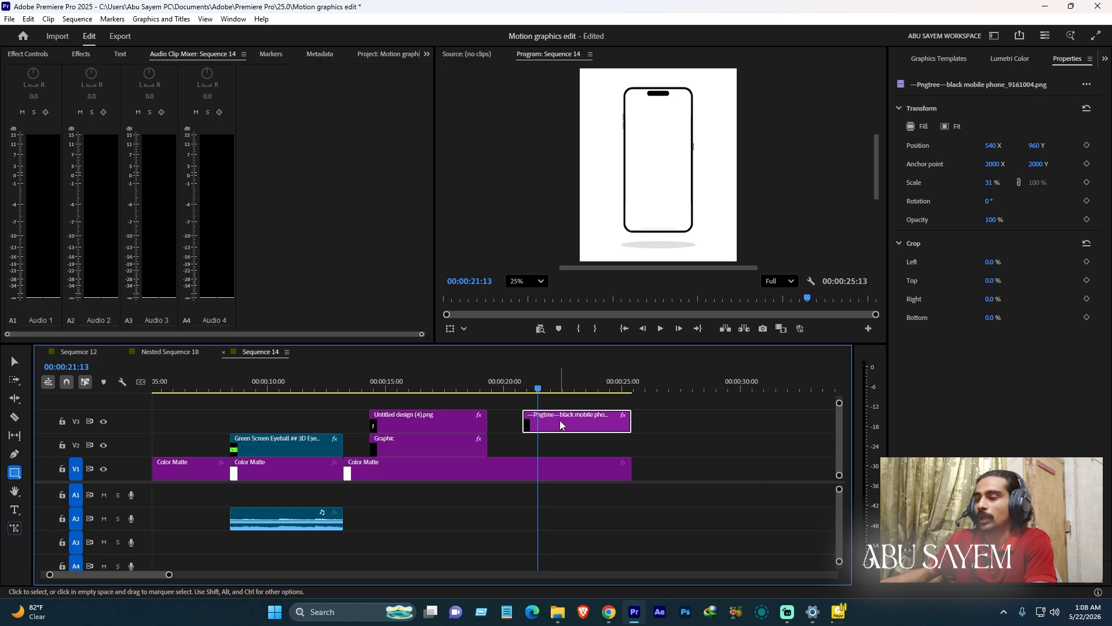
Step: Place the Screenrecorder video from the project bin on V2 beneath the phone image, matching the phone clip's length
{"action": "scroll", "coordinate": [225, 56], "scroll_direction": "down", "scroll_amount": 5}
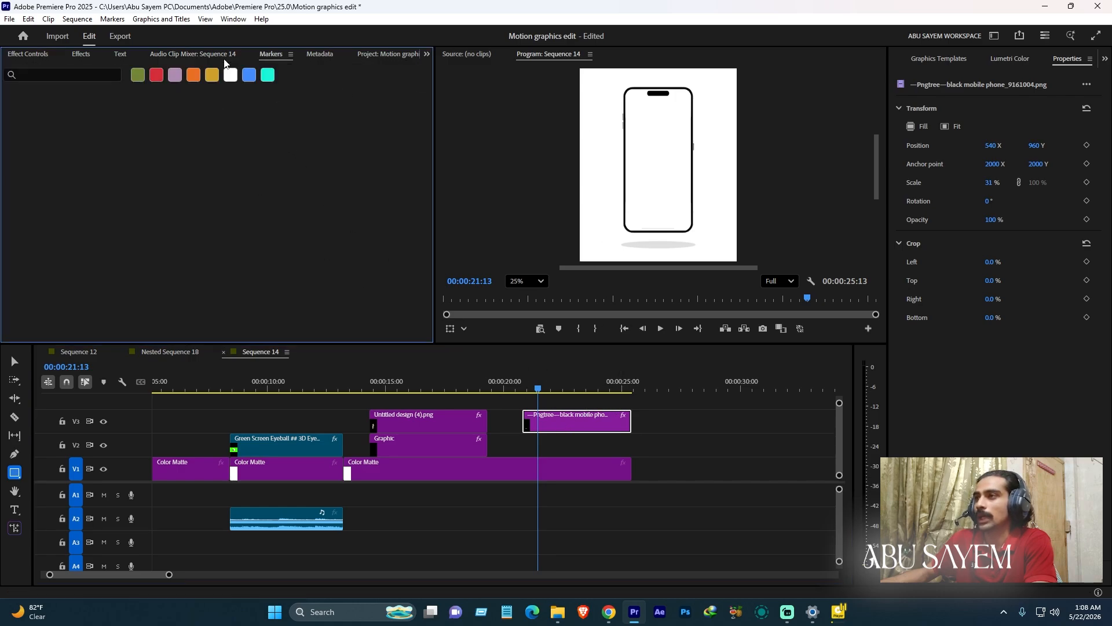
{"action": "scroll", "coordinate": [258, 51], "scroll_direction": "up", "scroll_amount": 2}
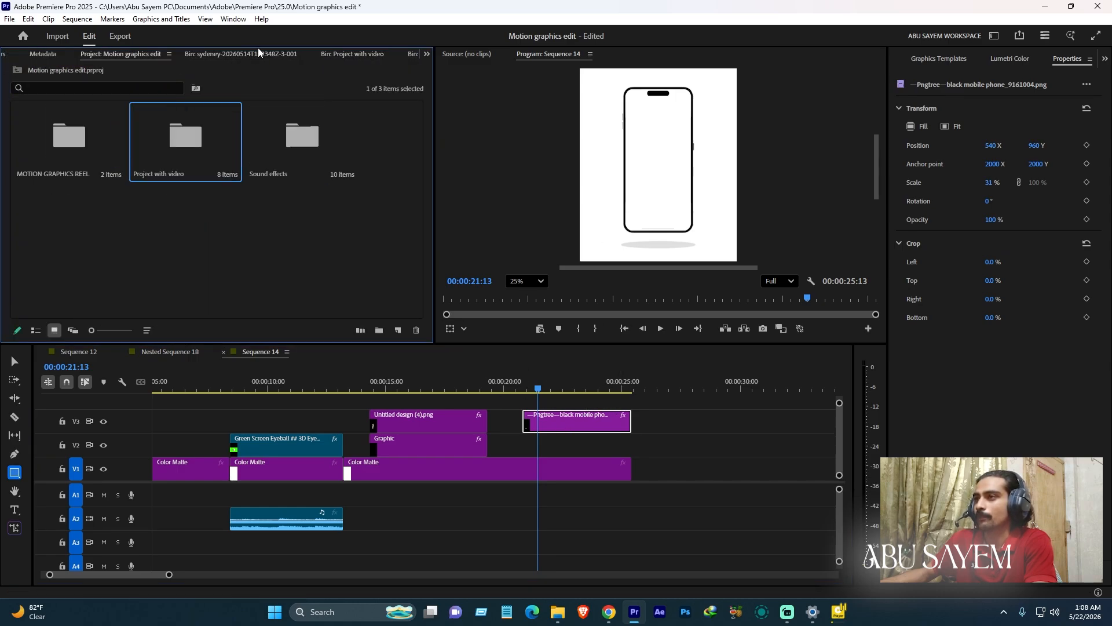
{"action": "left_click", "coordinate": [246, 53]}
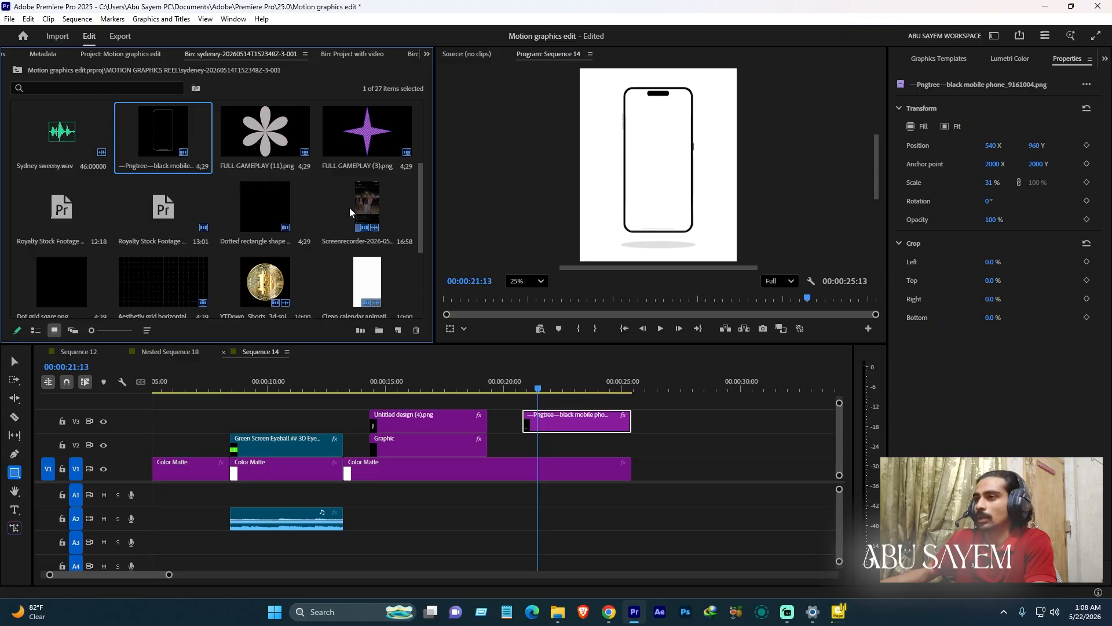
{"action": "left_click_drag", "start_coordinate": [350, 213], "coordinate": [630, 445]}
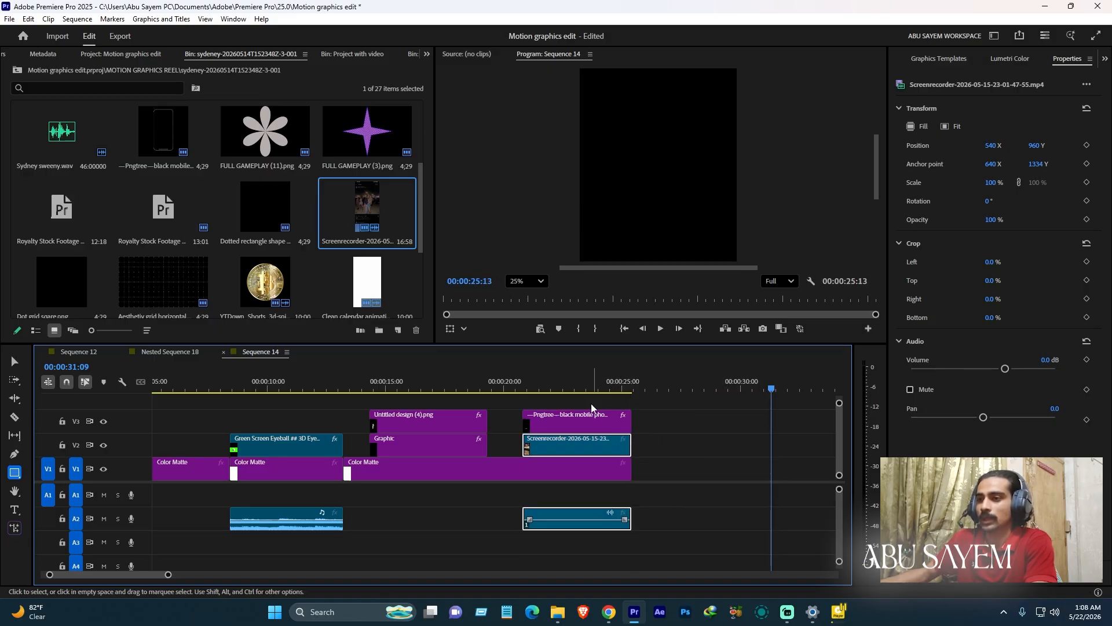
Step: Fit the screen recording clip to the frame with the playhead at 00:00:23:13
{"action": "left_click", "coordinate": [585, 387]}
{"action": "right_click", "coordinate": [578, 446]}
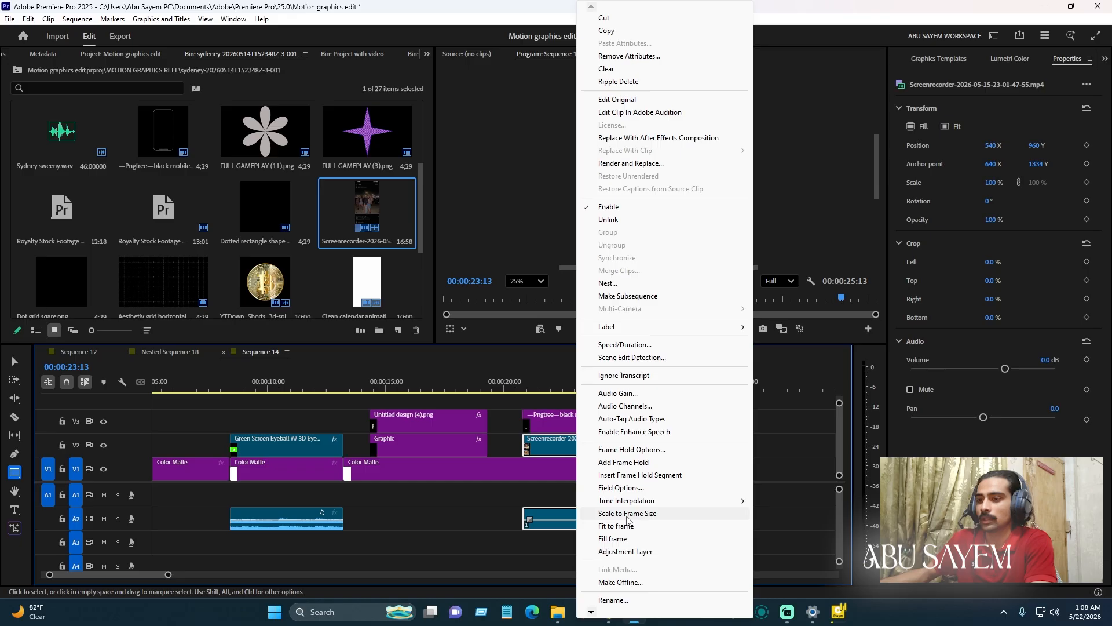
{"action": "left_click", "coordinate": [617, 526]}
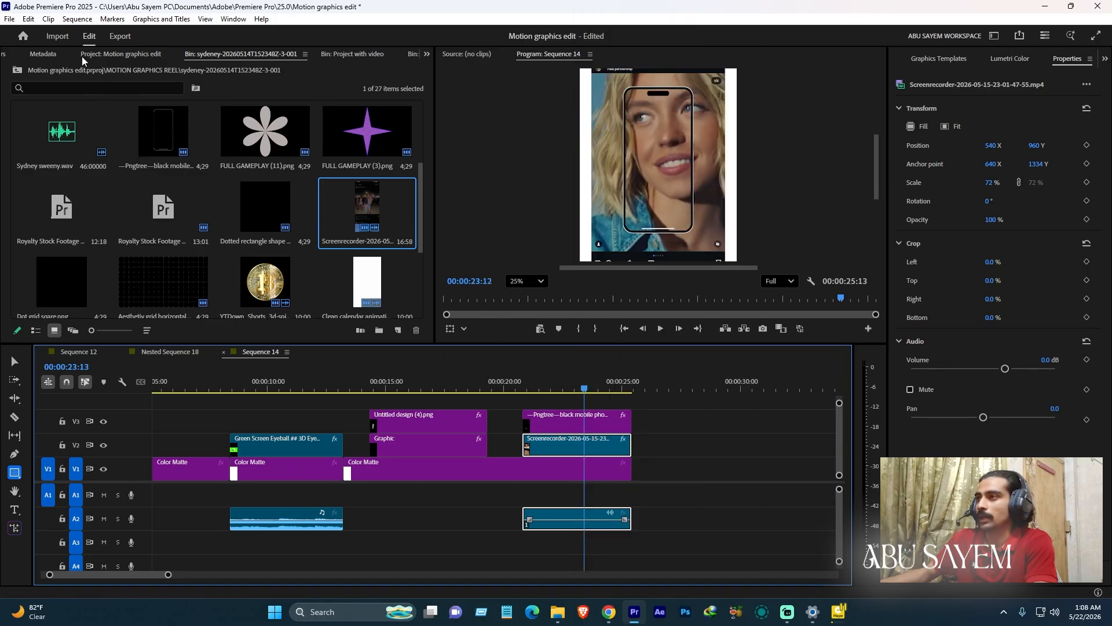
Step: Set the screen recording's scale to 38 and its vertical position to 925 so it fills the phone's screen
{"action": "scroll", "coordinate": [82, 57], "scroll_direction": "up", "scroll_amount": 7}
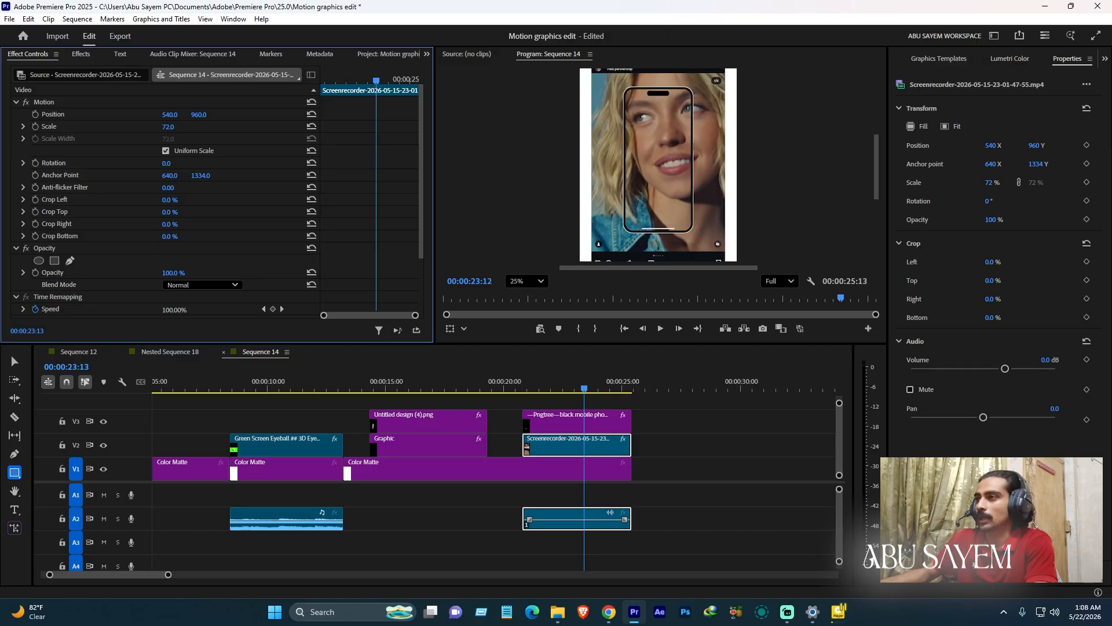
{"action": "left_click_drag", "start_coordinate": [168, 126], "coordinate": [147, 126]}
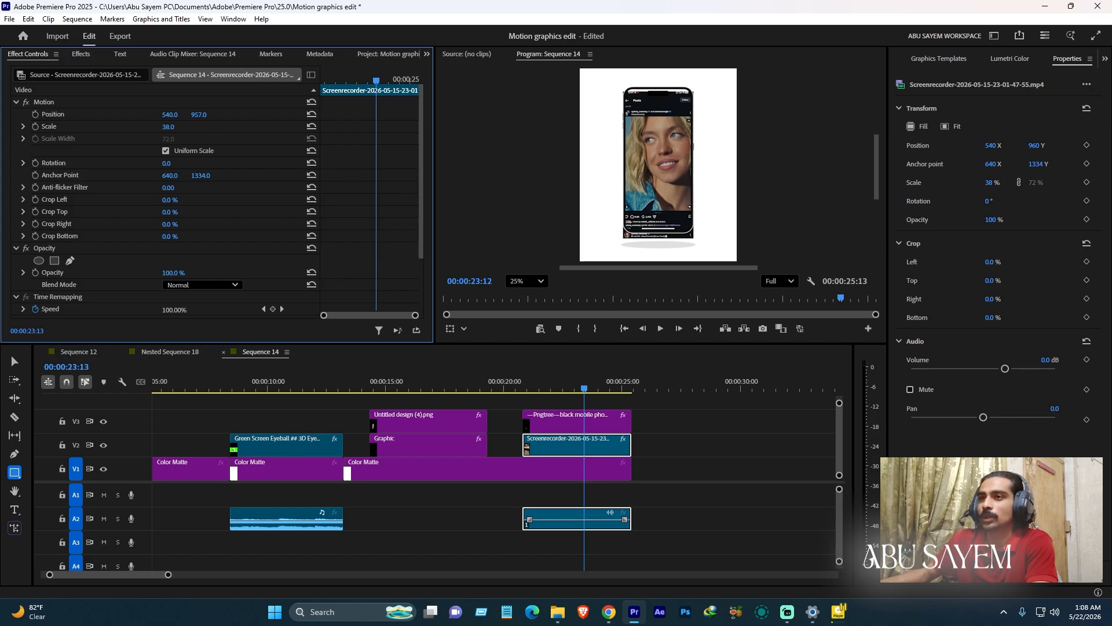
{"action": "left_click_drag", "start_coordinate": [198, 115], "coordinate": [180, 114]}
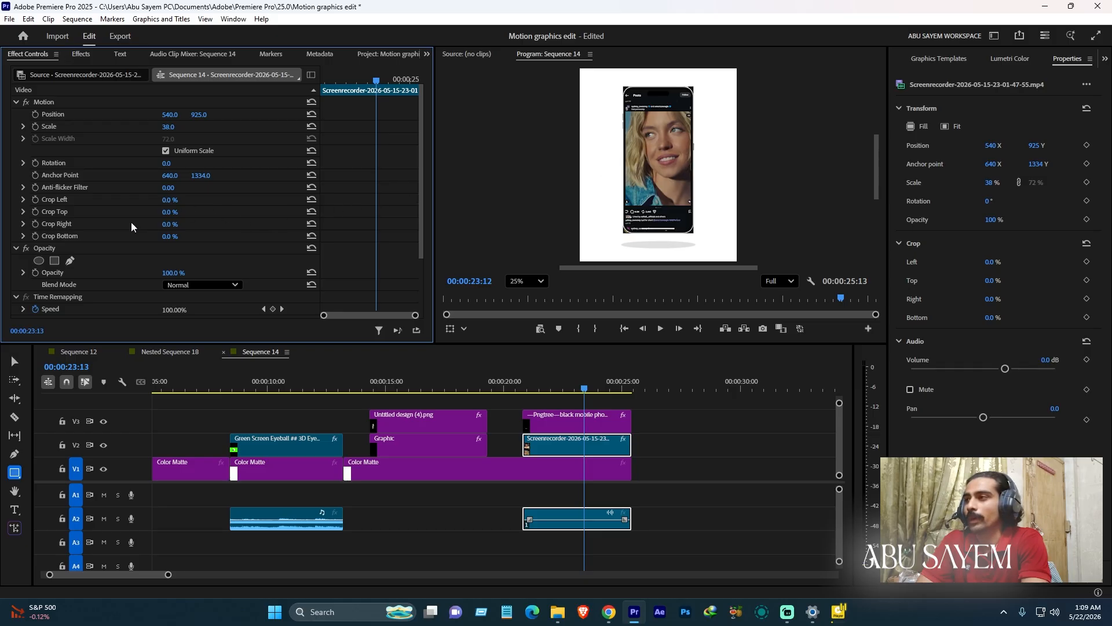
Step: Apply the Roughen Edges (Round corner with stroke) preset from DASHING SAYEM PRESETS to the screen recording clip
{"action": "left_click", "coordinate": [82, 53]}
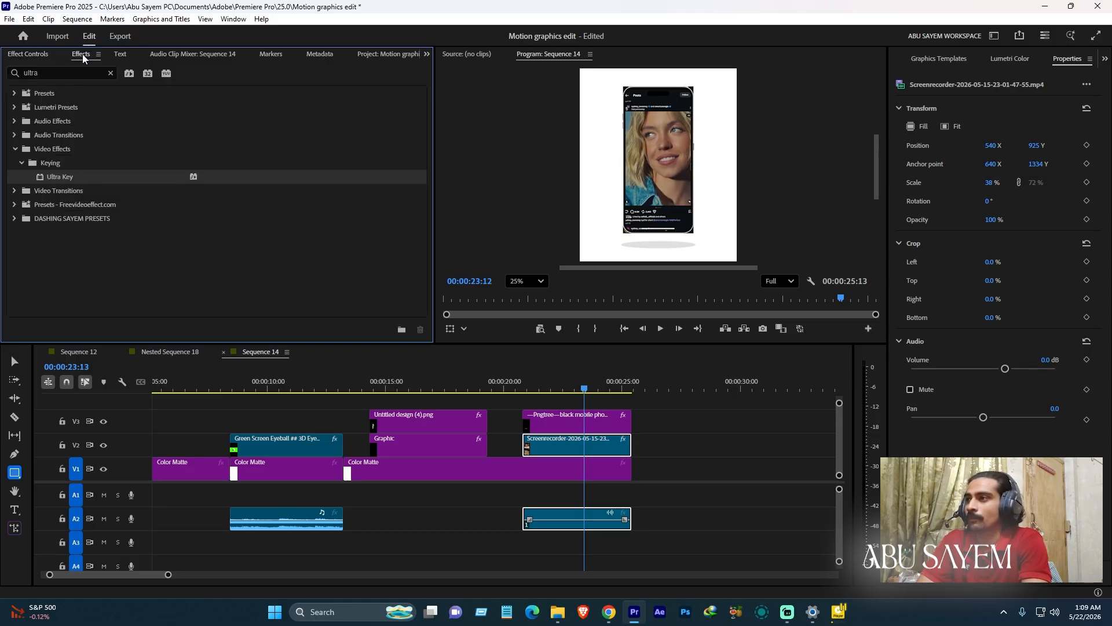
{"action": "left_click", "coordinate": [15, 219]}
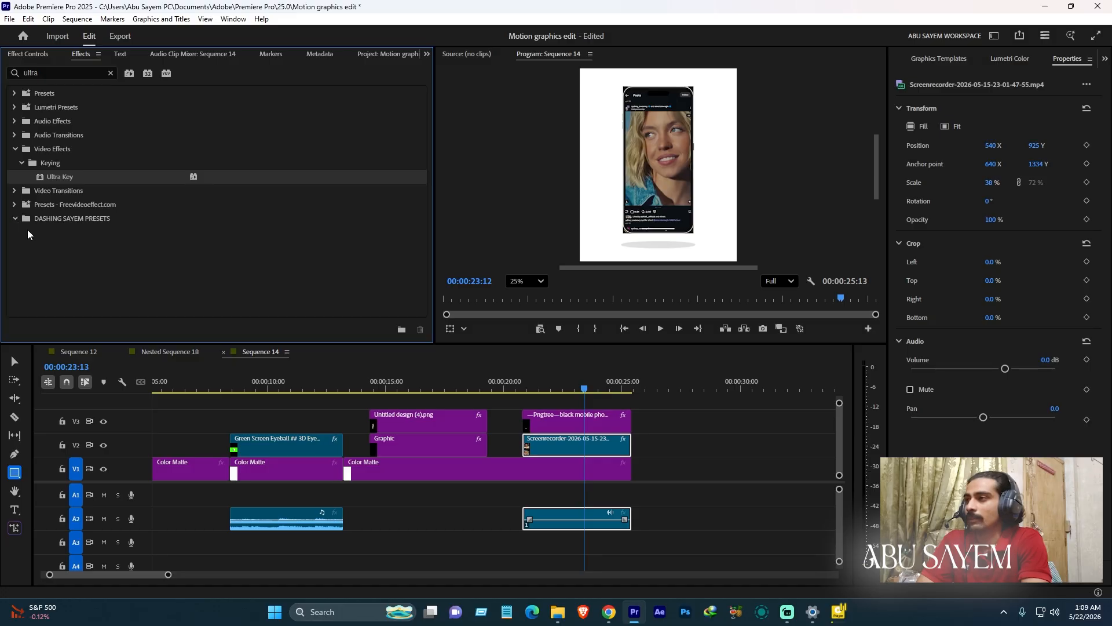
{"action": "left_click", "coordinate": [109, 75]}
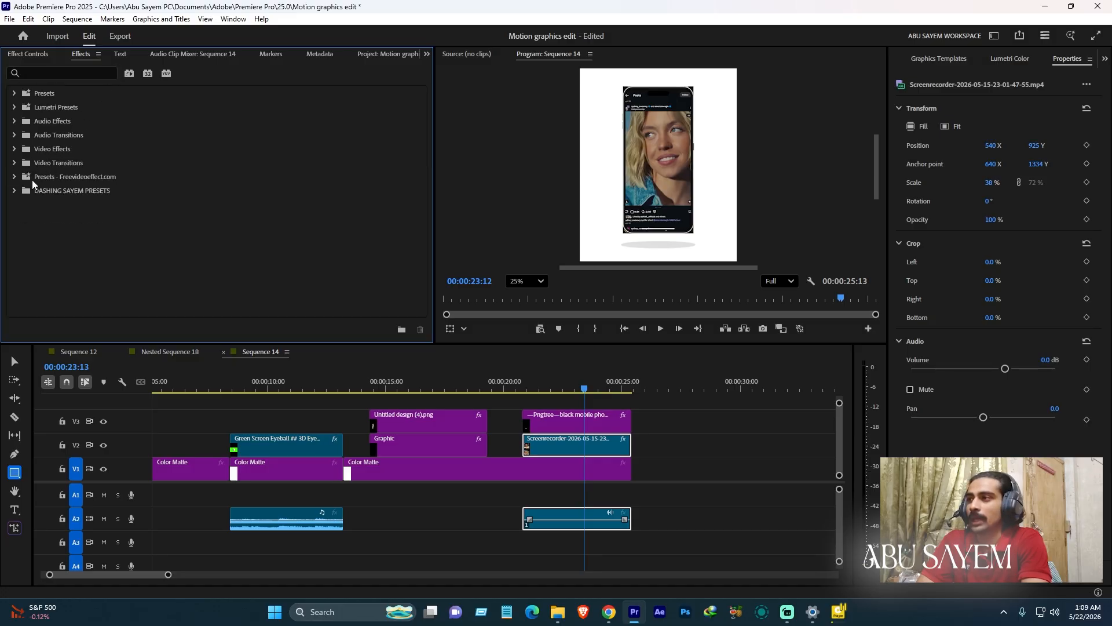
{"action": "left_click", "coordinate": [14, 191]}
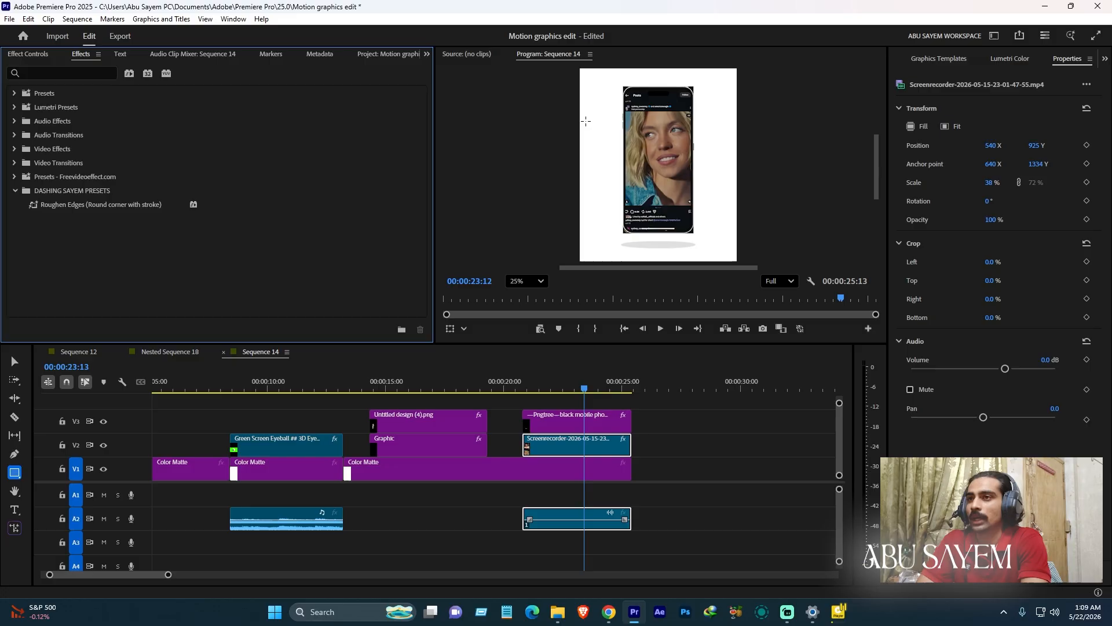
{"action": "left_click", "coordinate": [118, 207]}
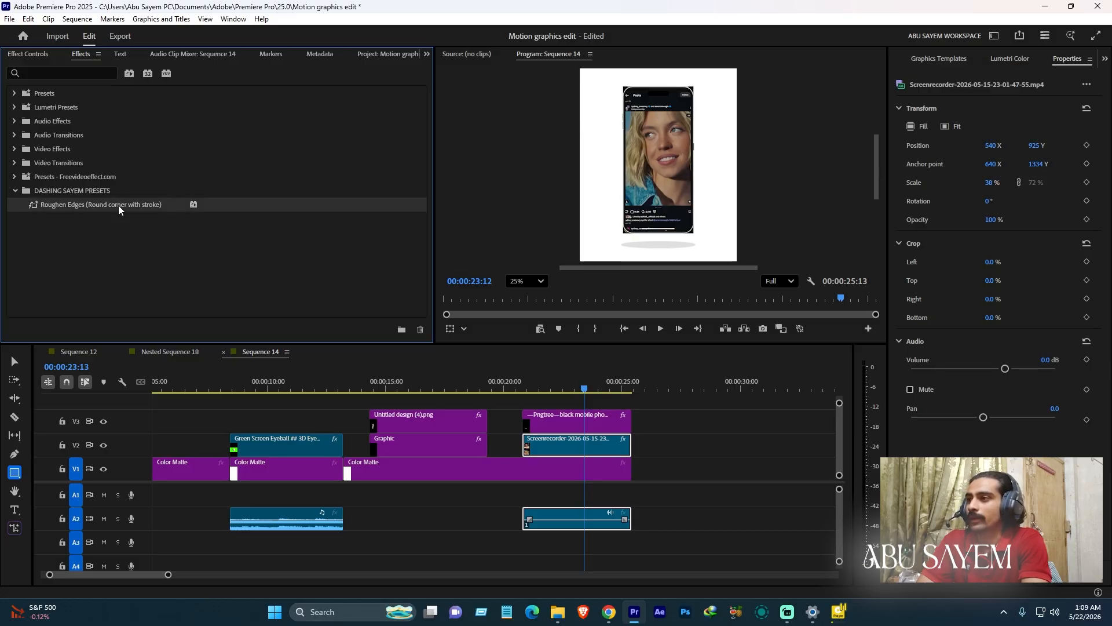
{"action": "left_click_drag", "start_coordinate": [119, 205], "coordinate": [540, 441]}
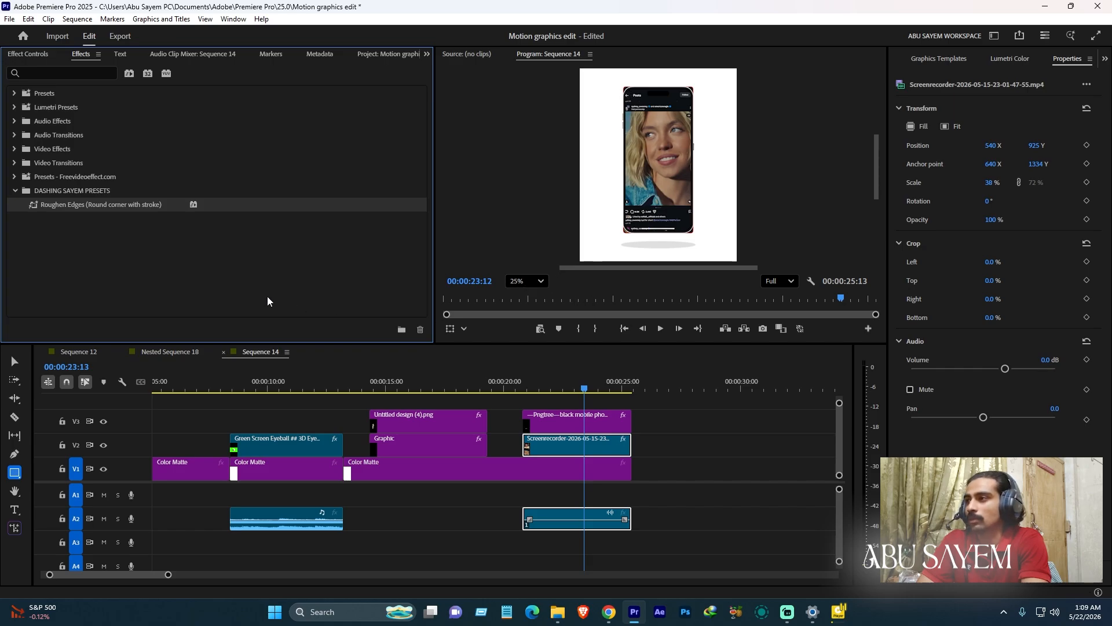
Step: Set the screen recording's Roughen Edges Border to 239, Edge Sharpness to 8.60 and Scale to 109
{"action": "left_click", "coordinate": [42, 57]}
{"action": "scroll", "coordinate": [120, 266], "scroll_direction": "down", "scroll_amount": 6}
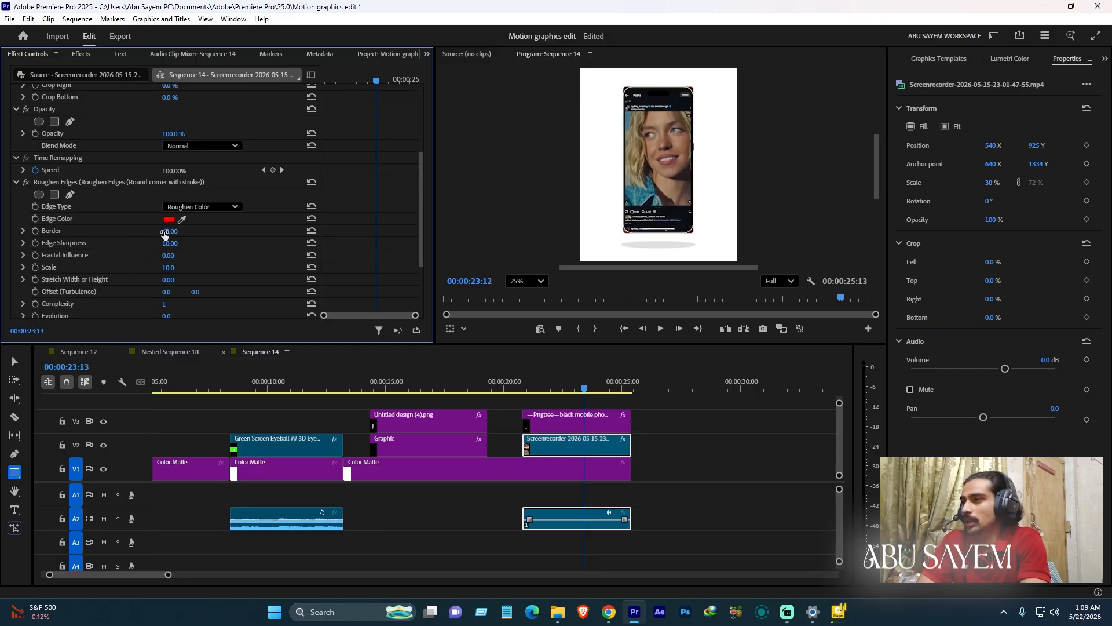
{"action": "left_click_drag", "start_coordinate": [169, 231], "coordinate": [247, 230]}
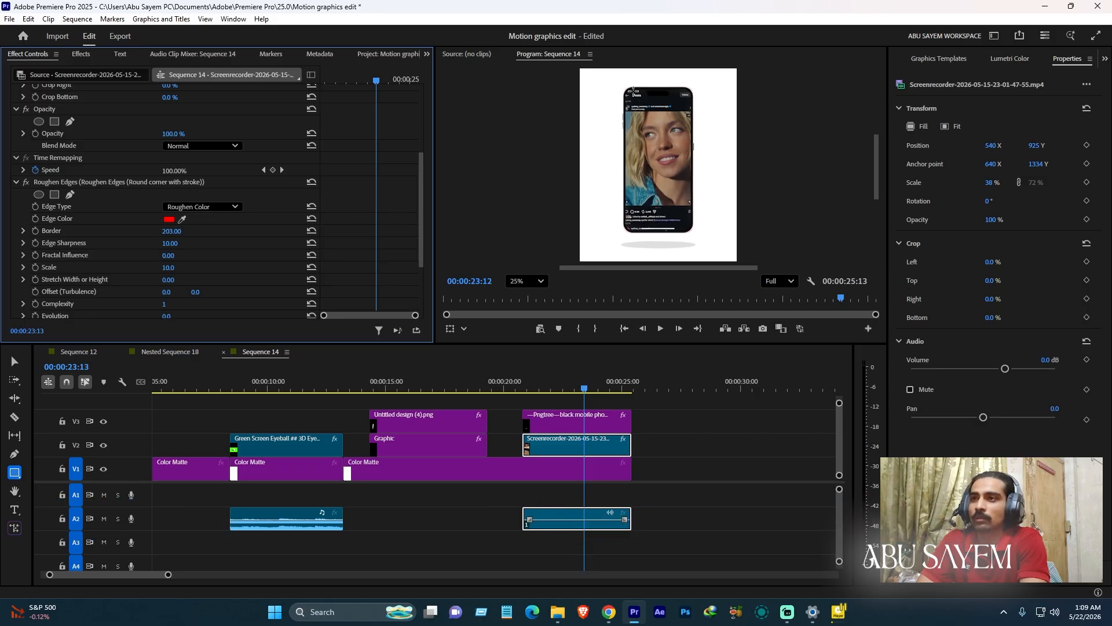
{"action": "left_click", "coordinate": [529, 282]}
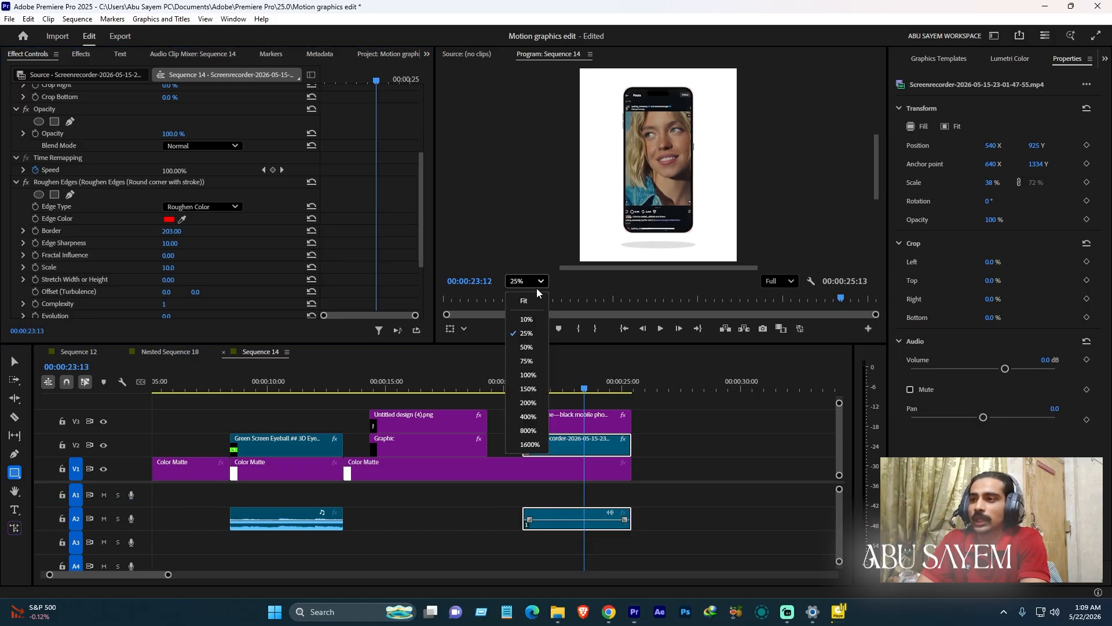
{"action": "left_click", "coordinate": [538, 352]}
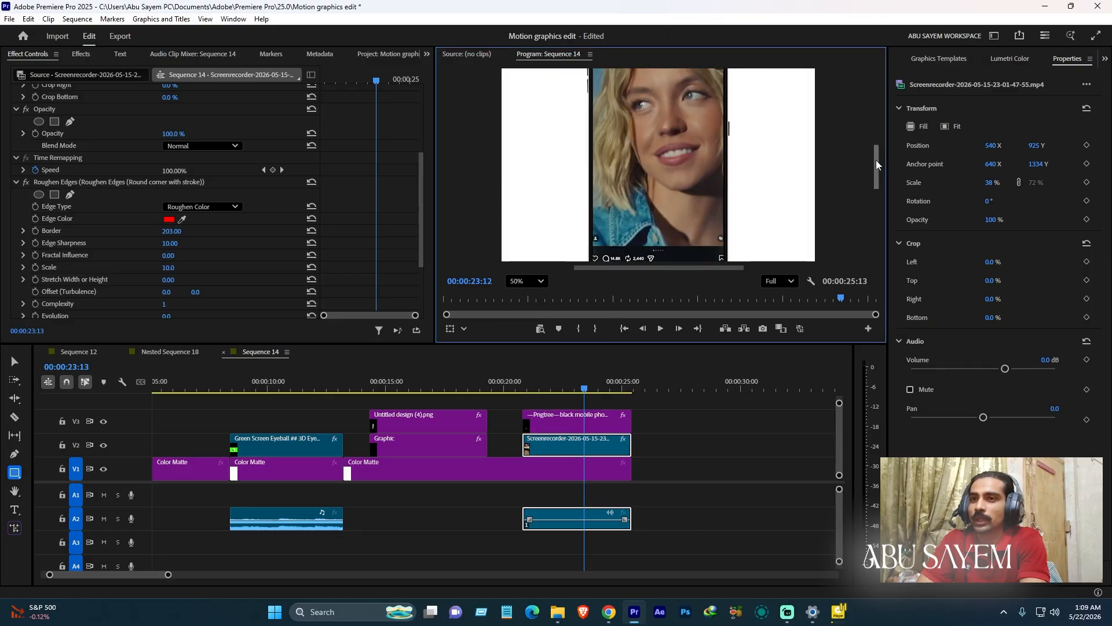
{"action": "mouse_move", "coordinate": [877, 161]}
{"action": "left_mouse_down"}
{"action": "mouse_move", "coordinate": [876, 133]}
{"action": "mouse_move", "coordinate": [878, 182]}
{"action": "left_mouse_up"}
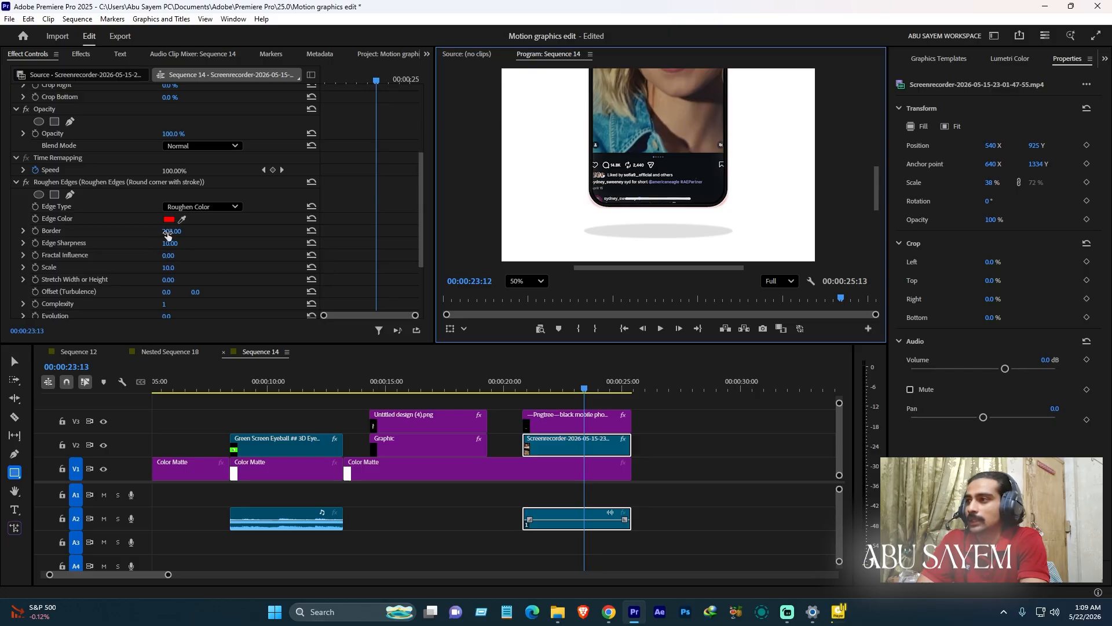
{"action": "mouse_move", "coordinate": [169, 243]}
{"action": "left_mouse_down"}
{"action": "mouse_move", "coordinate": [152, 243]}
{"action": "mouse_move", "coordinate": [163, 242]}
{"action": "left_mouse_up"}
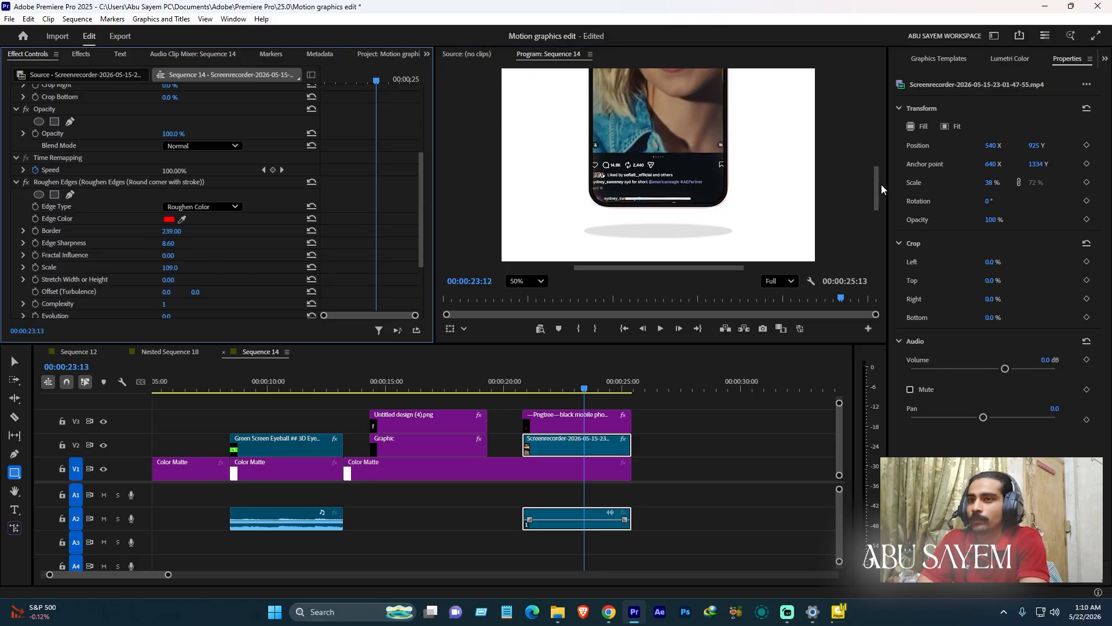
{"action": "left_click_drag", "start_coordinate": [877, 183], "coordinate": [883, 138]}
{"action": "scroll", "coordinate": [885, 145], "scroll_direction": "down", "scroll_amount": 5}
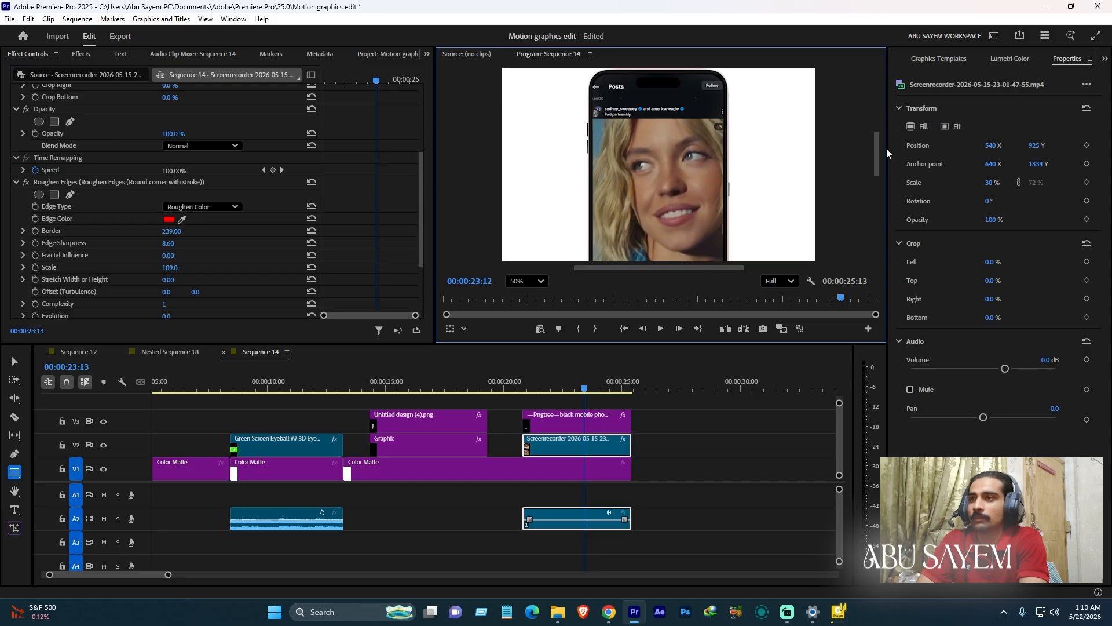
Step: Change the Roughen Edges edge type of the screen recording to Cut
{"action": "left_click", "coordinate": [714, 500]}
{"action": "left_click", "coordinate": [569, 441]}
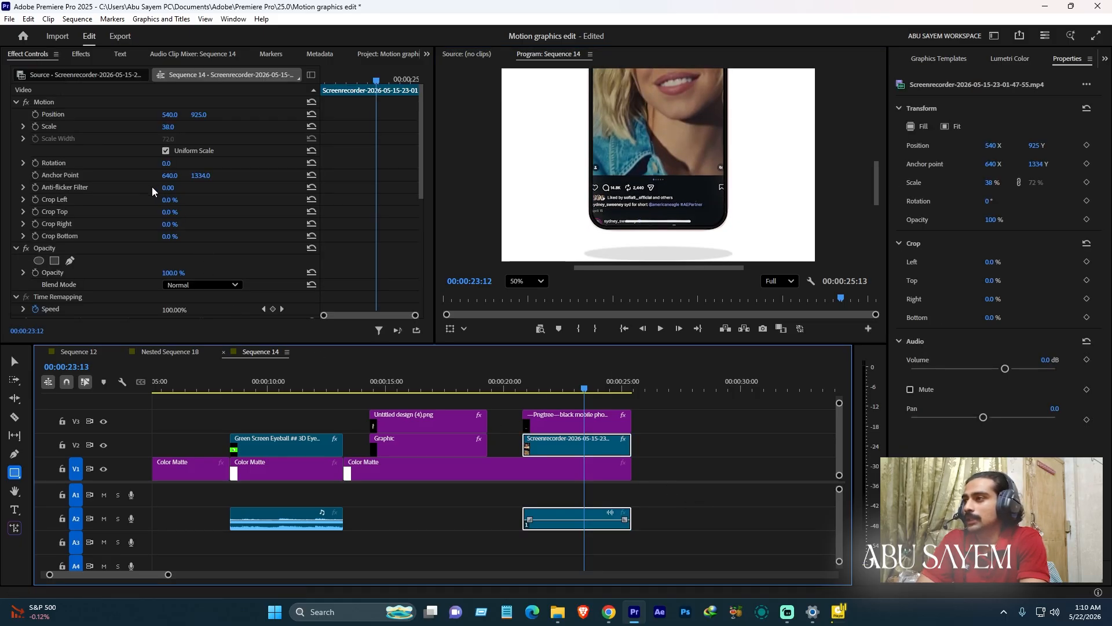
{"action": "scroll", "coordinate": [100, 255], "scroll_direction": "down", "scroll_amount": 8}
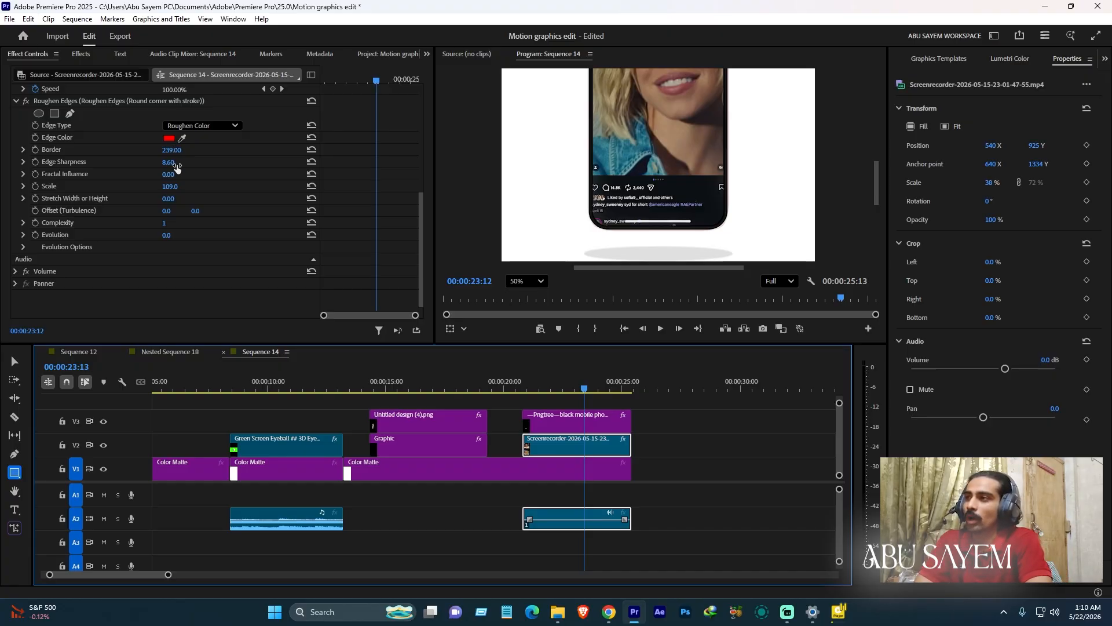
{"action": "left_click", "coordinate": [202, 127]}
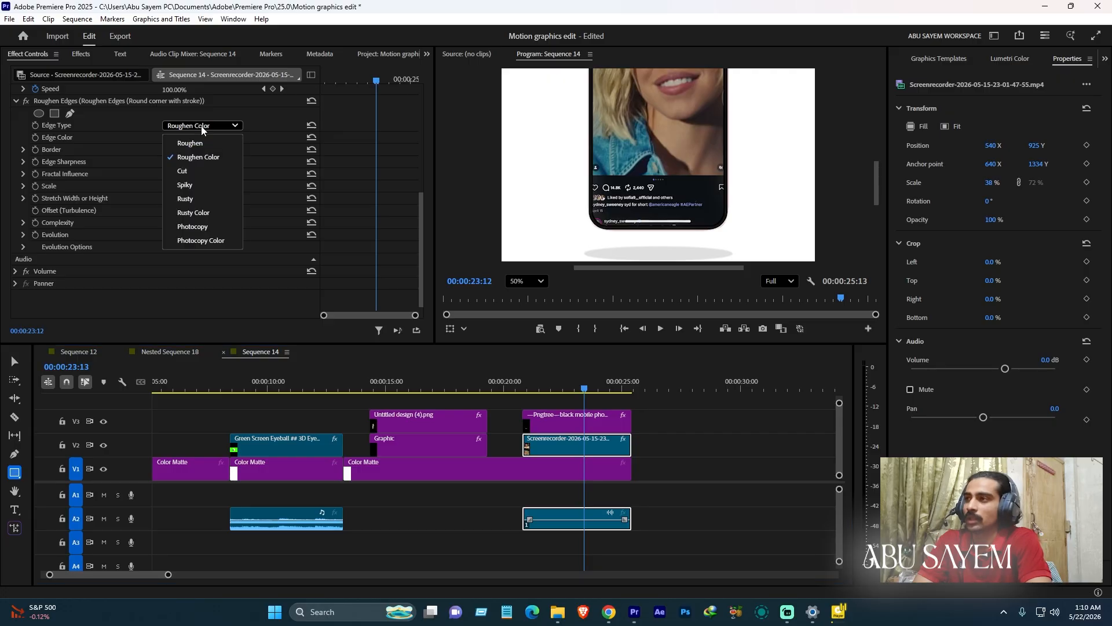
{"action": "left_click", "coordinate": [197, 171]}
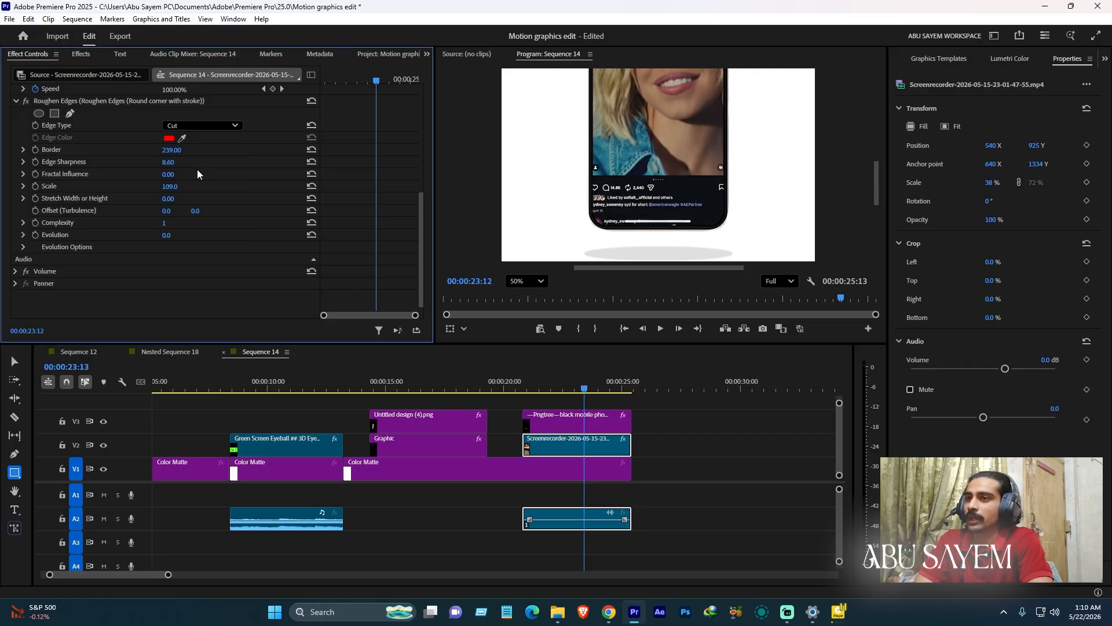
Step: Hide track V3 and switch the screen recording's edge type back to Roughen Color
{"action": "left_click", "coordinate": [197, 128]}
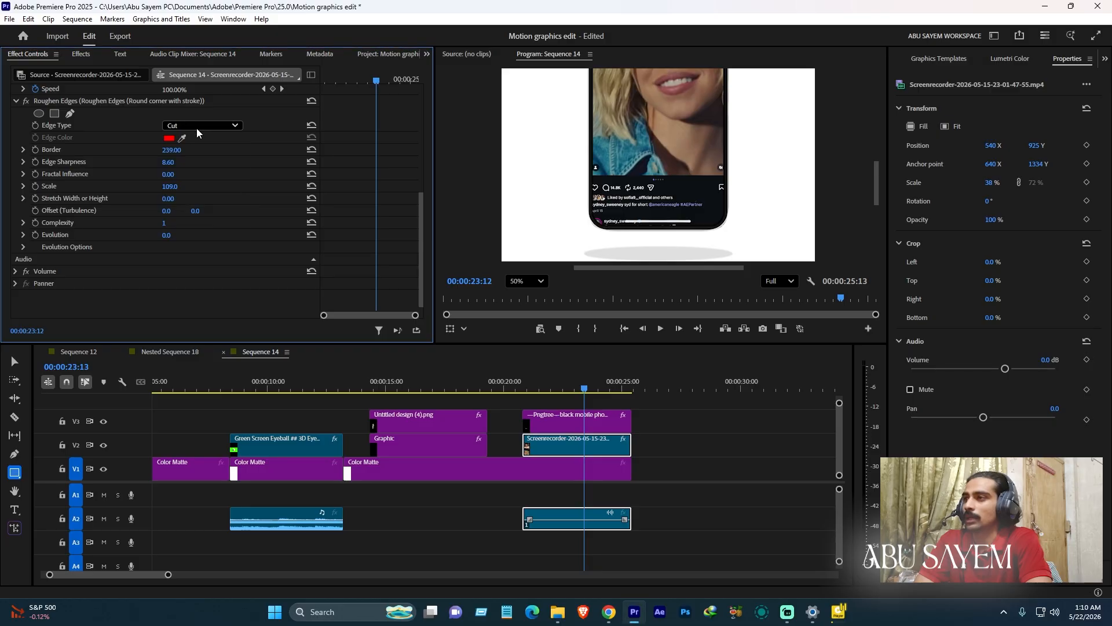
{"action": "left_click", "coordinate": [103, 421]}
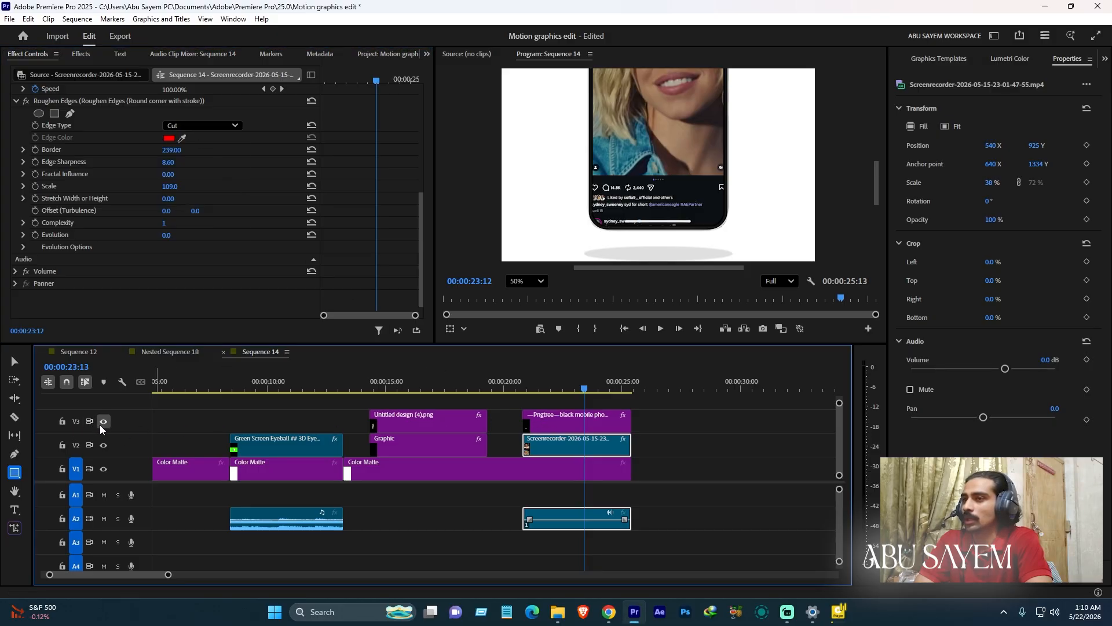
{"action": "left_click", "coordinate": [191, 125]}
{"action": "left_click", "coordinate": [200, 158]}
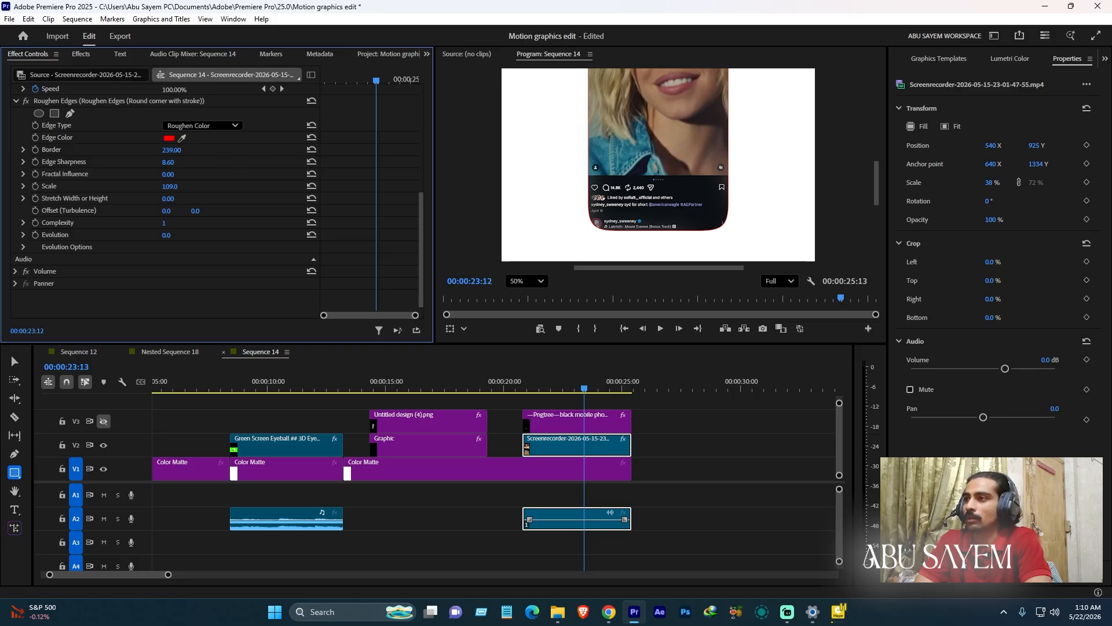
Step: Reduce the Roughen Edges Scale of the screen recording to 14
{"action": "left_click", "coordinate": [172, 150]}
{"action": "left_click", "coordinate": [226, 179]}
{"action": "left_click_drag", "start_coordinate": [174, 186], "coordinate": [119, 186]}
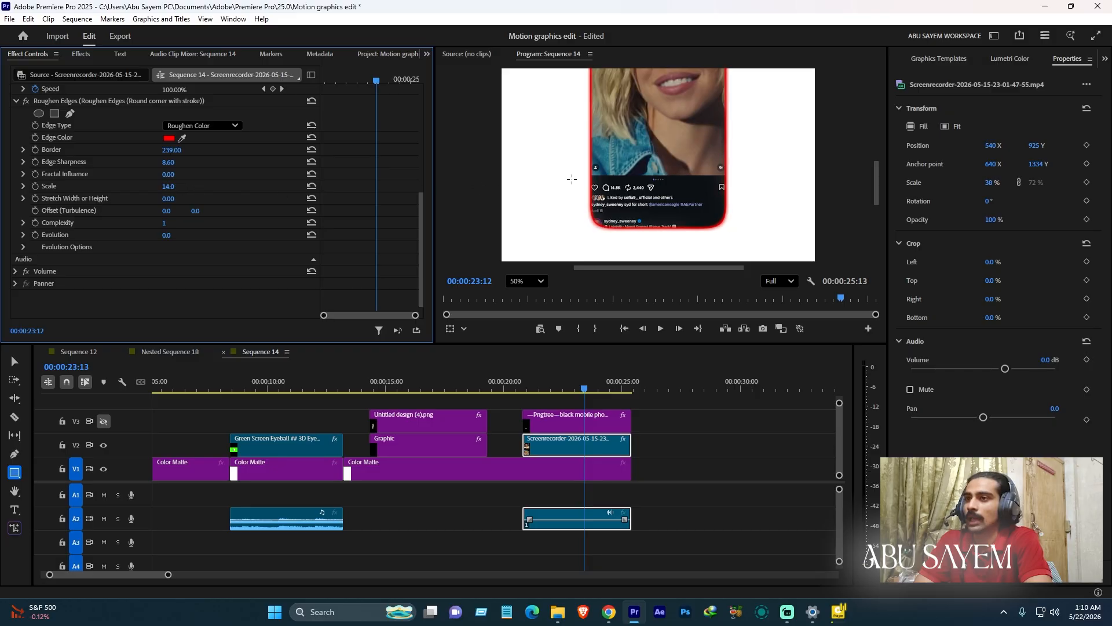
Step: Restore the screen recording's Roughen Edges Scale to 109 and set its edge type to Cut
{"action": "left_click", "coordinate": [208, 126]}
{"action": "left_click", "coordinate": [210, 174]}
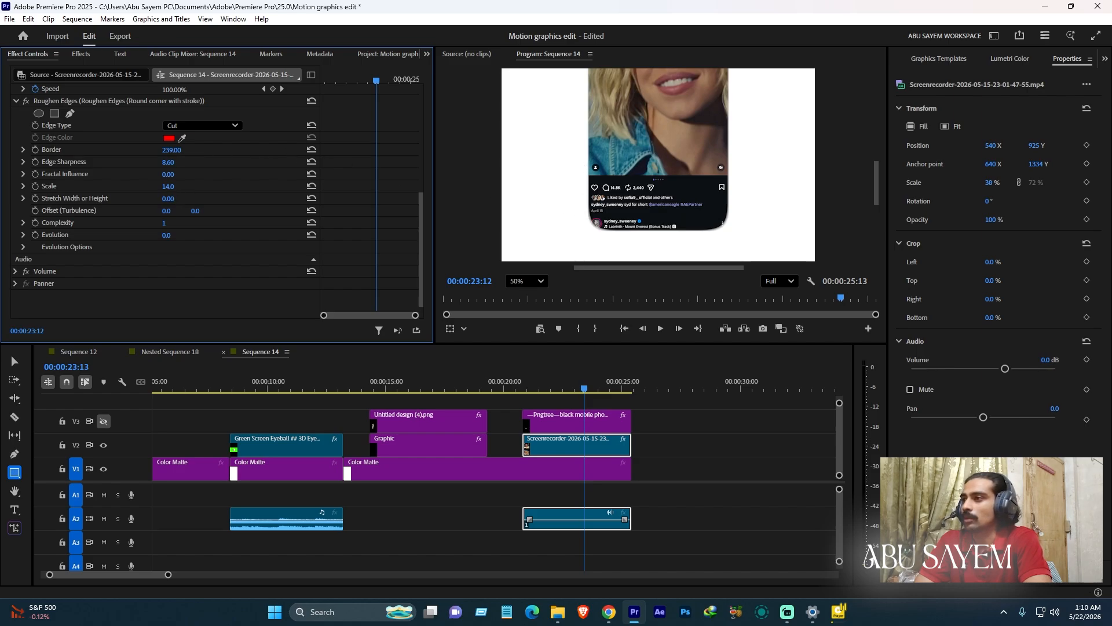
{"action": "left_click", "coordinate": [173, 186]}
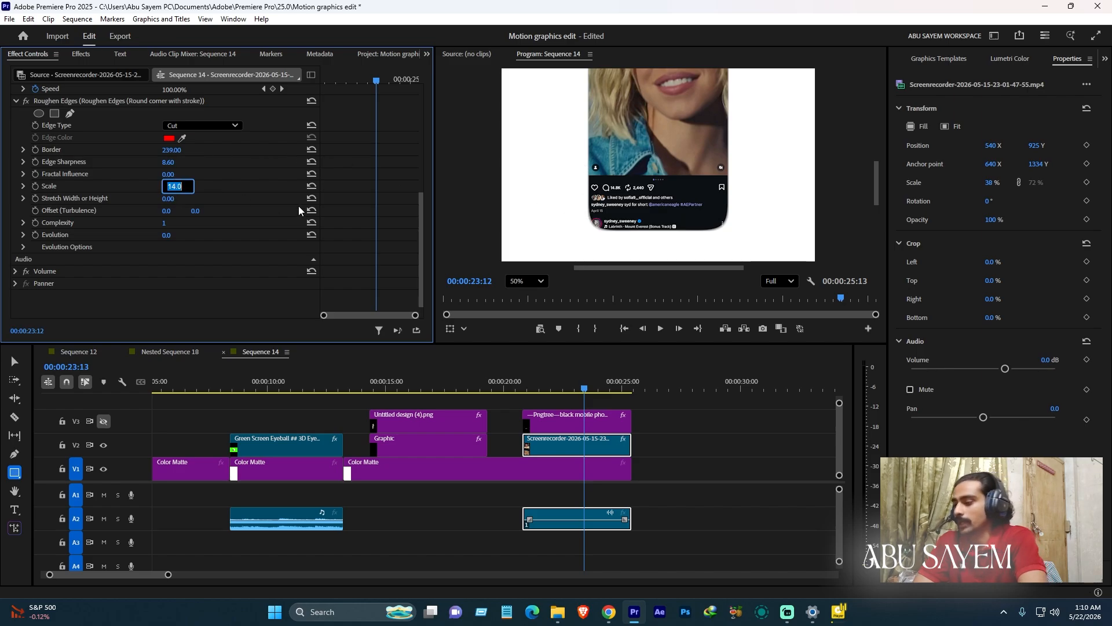
{"action": "left_click", "coordinate": [193, 128]}
{"action": "left_click", "coordinate": [202, 157]}
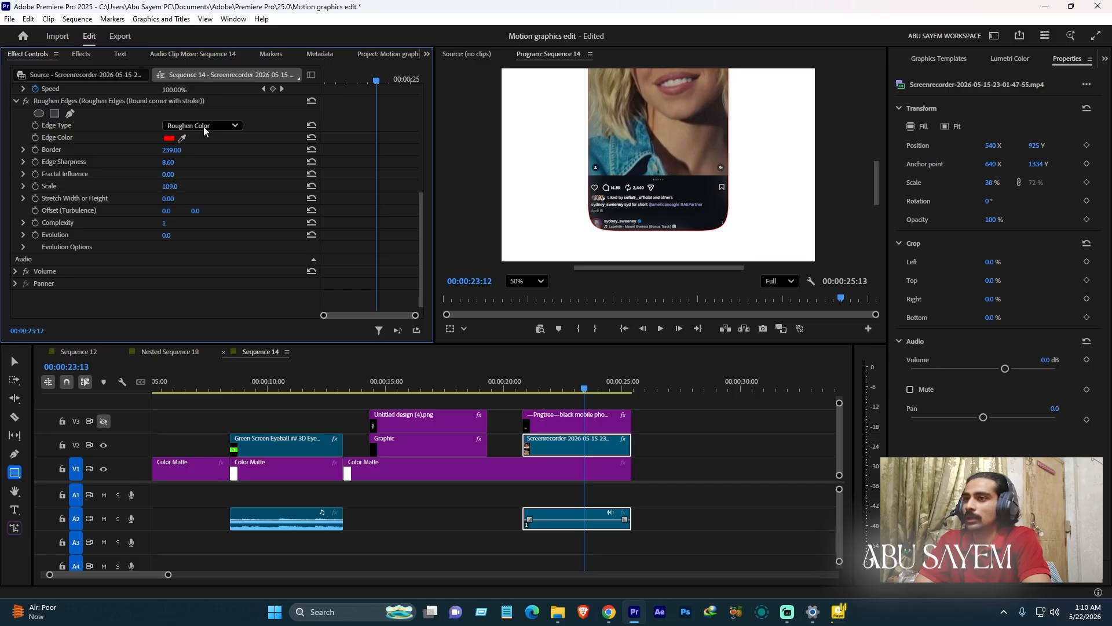
{"action": "left_click", "coordinate": [204, 125]}
{"action": "left_click", "coordinate": [195, 170]}
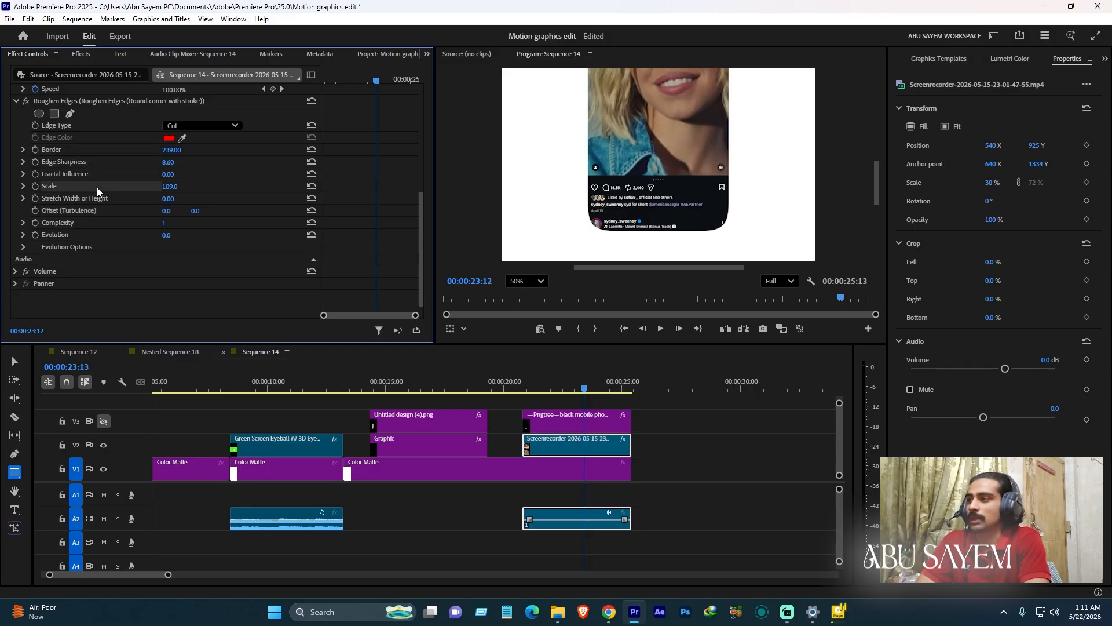
Step: Show track V3 again and fit the whole frame in the program preview
{"action": "left_click", "coordinate": [102, 421]}
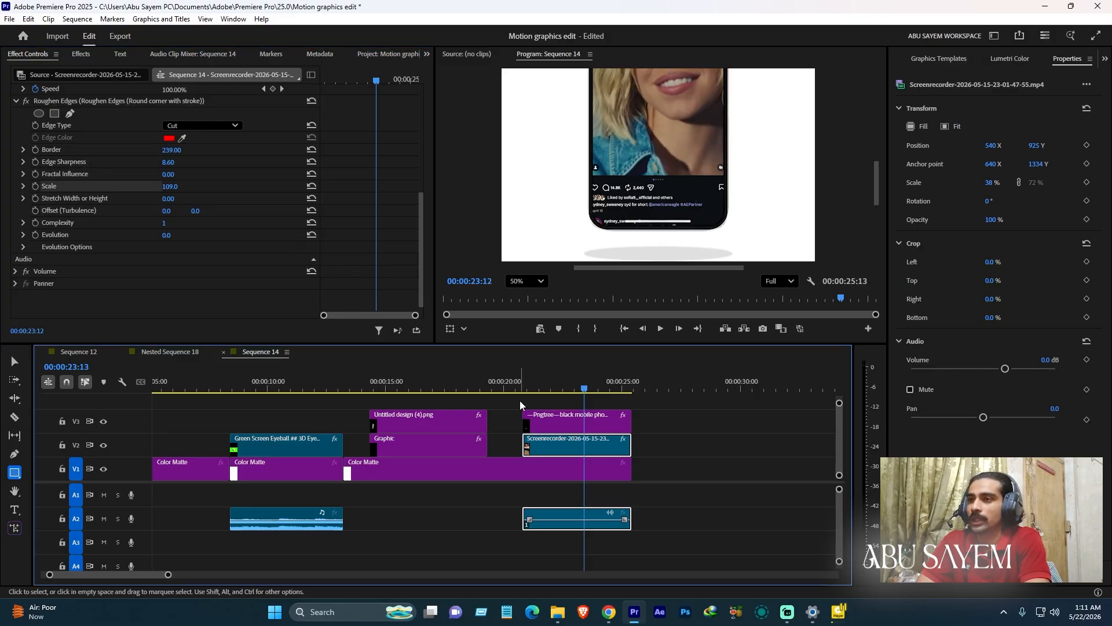
{"action": "left_click", "coordinate": [525, 282]}
{"action": "left_click", "coordinate": [530, 297]}
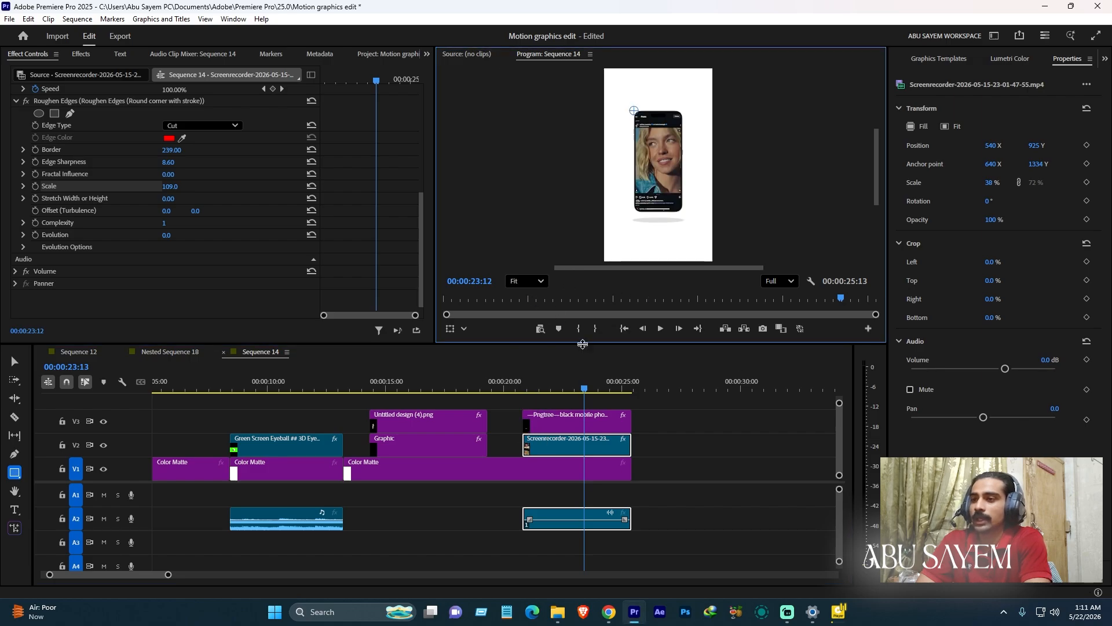
Step: Nest the phone mockup and screen recording clips together, keeping the suggested sequence name
{"action": "left_click_drag", "start_coordinate": [649, 440], "coordinate": [587, 413]}
{"action": "right_click", "coordinate": [587, 412]}
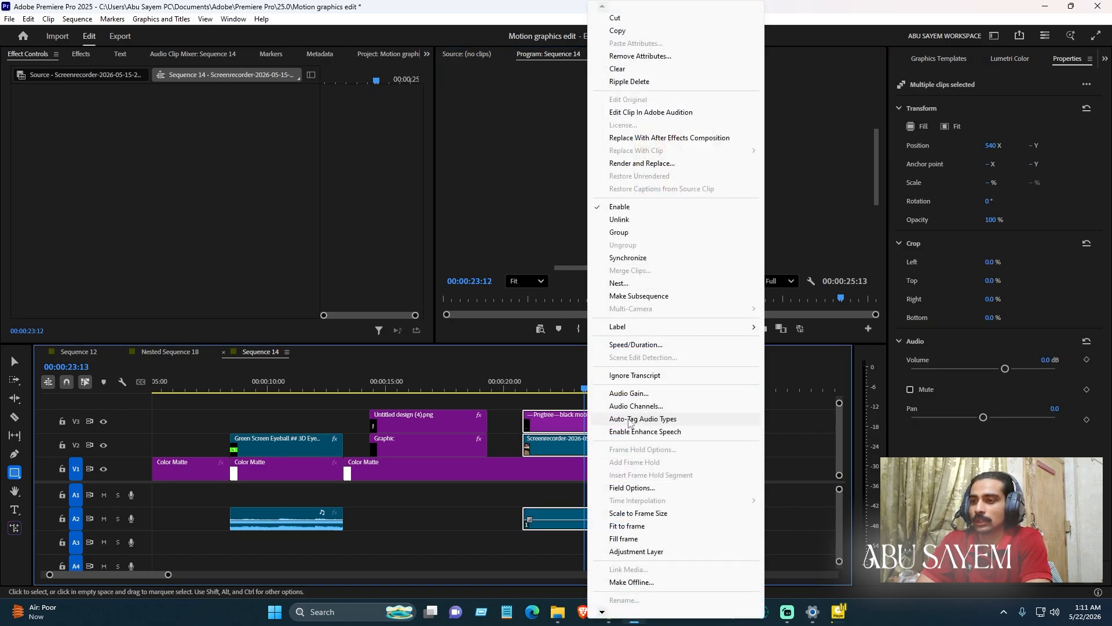
{"action": "left_click", "coordinate": [625, 284]}
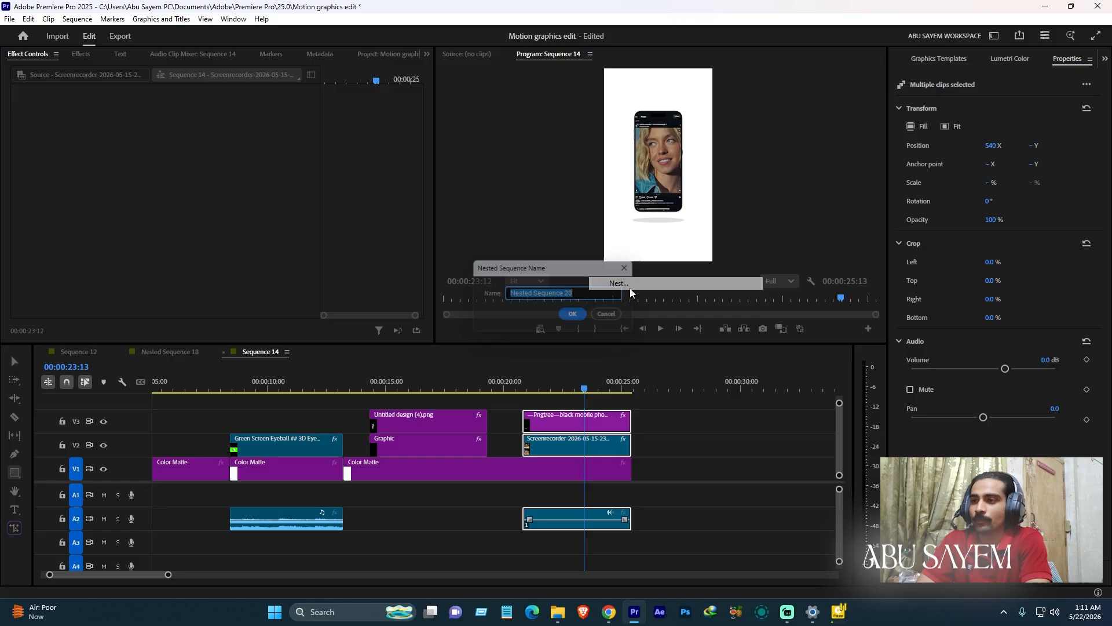
{"action": "left_click", "coordinate": [577, 317]}
Step: Keyframe the nested phone clip's Scale from 175 at its start to 128 at 00:00:21:00, using Sequence 12 as reference
{"action": "left_click_drag", "start_coordinate": [539, 387], "coordinate": [523, 387]}
{"action": "left_click", "coordinate": [545, 444]}
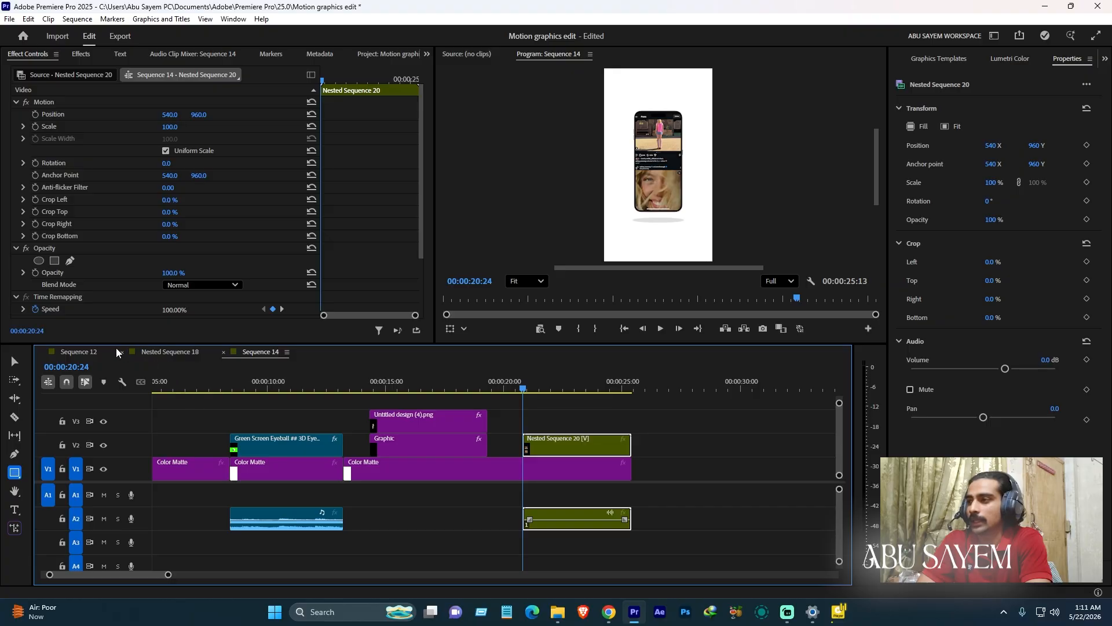
{"action": "left_click", "coordinate": [88, 350]}
{"action": "left_click_drag", "start_coordinate": [210, 386], "coordinate": [208, 385]}
{"action": "left_click", "coordinate": [261, 351]}
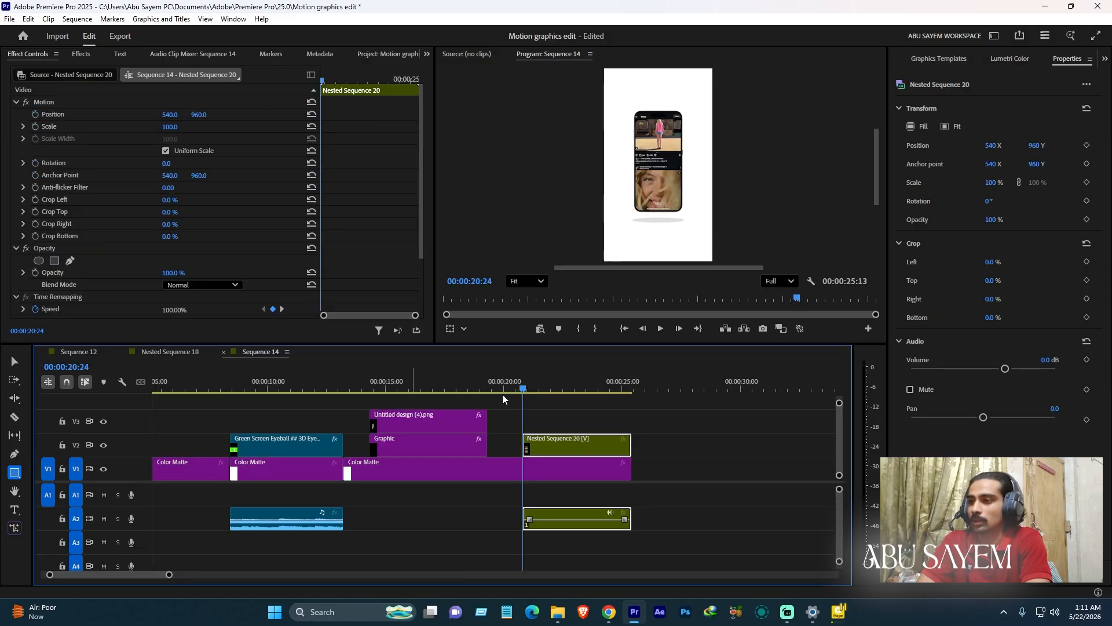
{"action": "left_click_drag", "start_coordinate": [169, 127], "coordinate": [213, 126]}
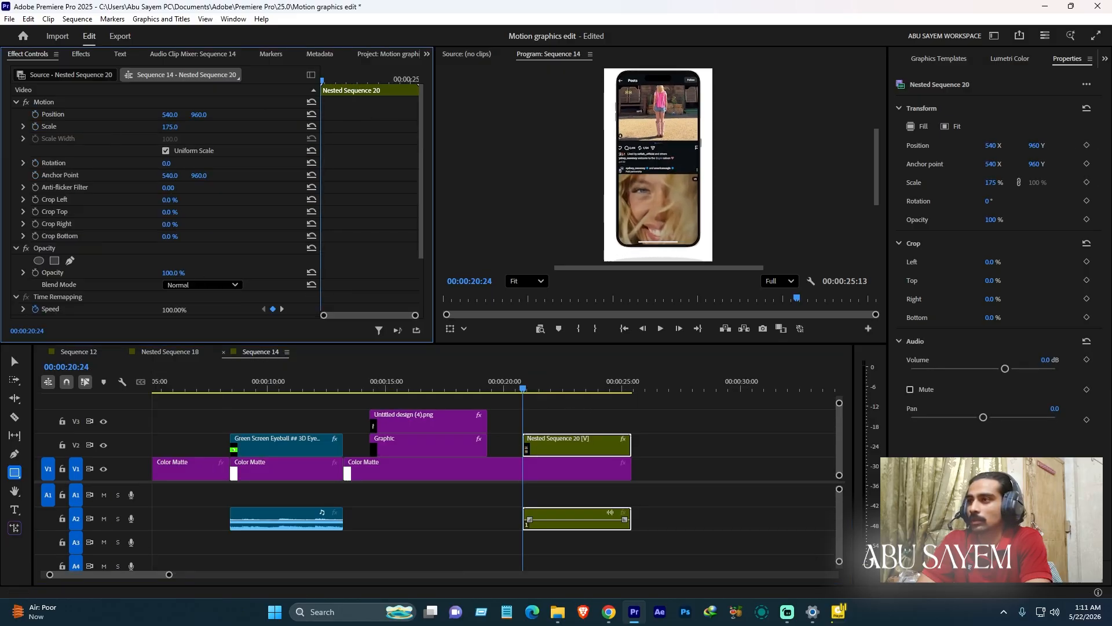
{"action": "left_click", "coordinate": [36, 128]}
{"action": "left_click", "coordinate": [527, 389]}
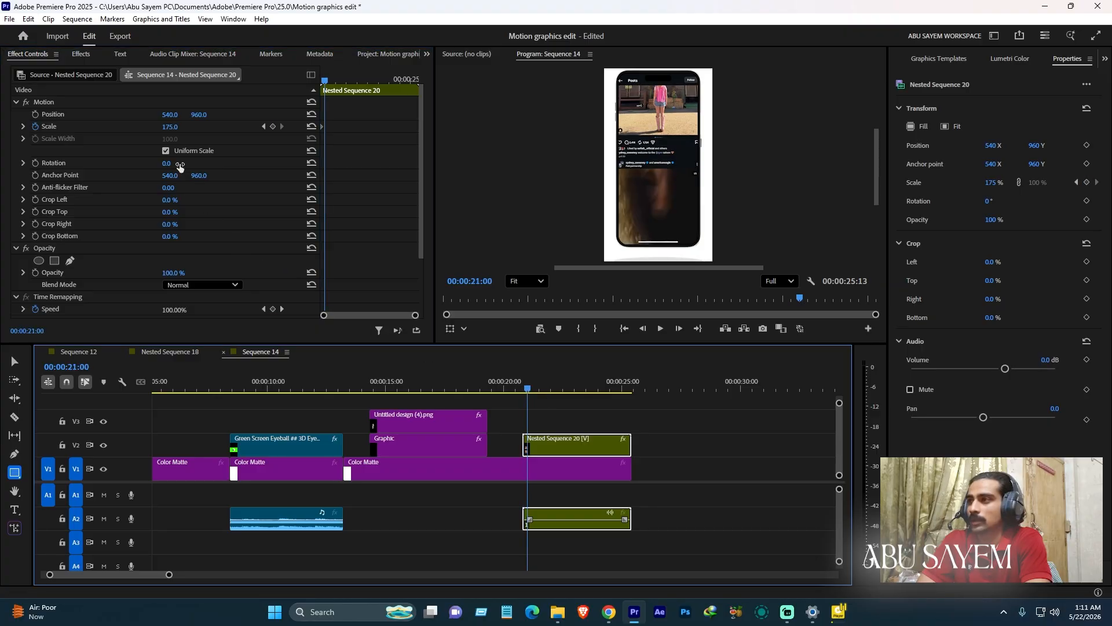
{"action": "left_click_drag", "start_coordinate": [172, 126], "coordinate": [145, 126]}
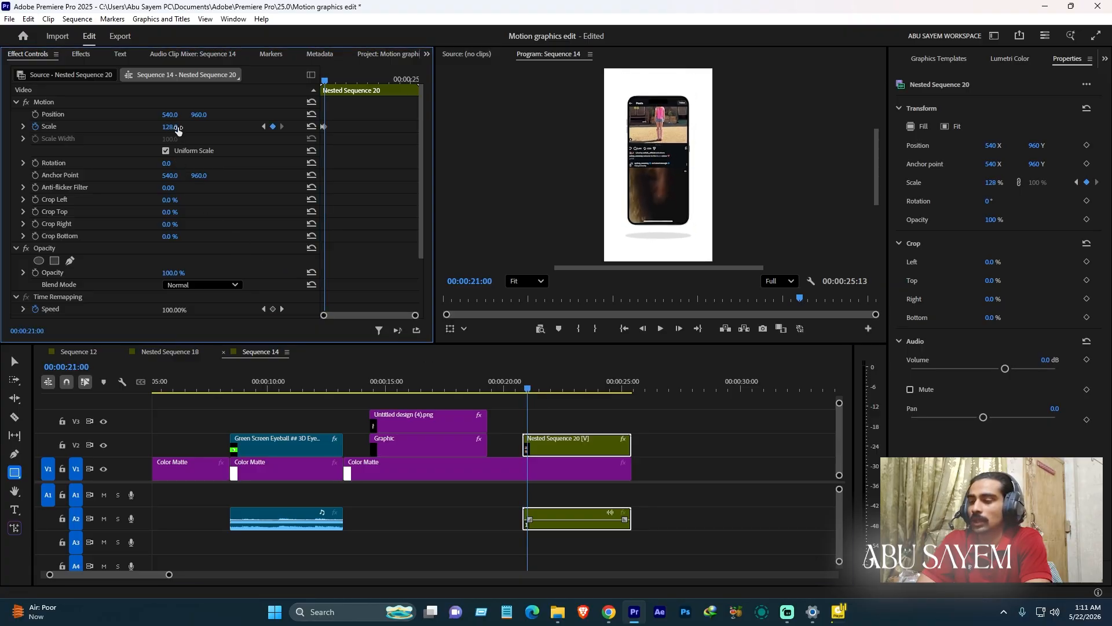
Step: Check the phone scene in Sequence 12 and place the flower image FULL GAMEPLAY (11).png on V3 of Sequence 14, above the nested phone clip
{"action": "left_click", "coordinate": [529, 387]}
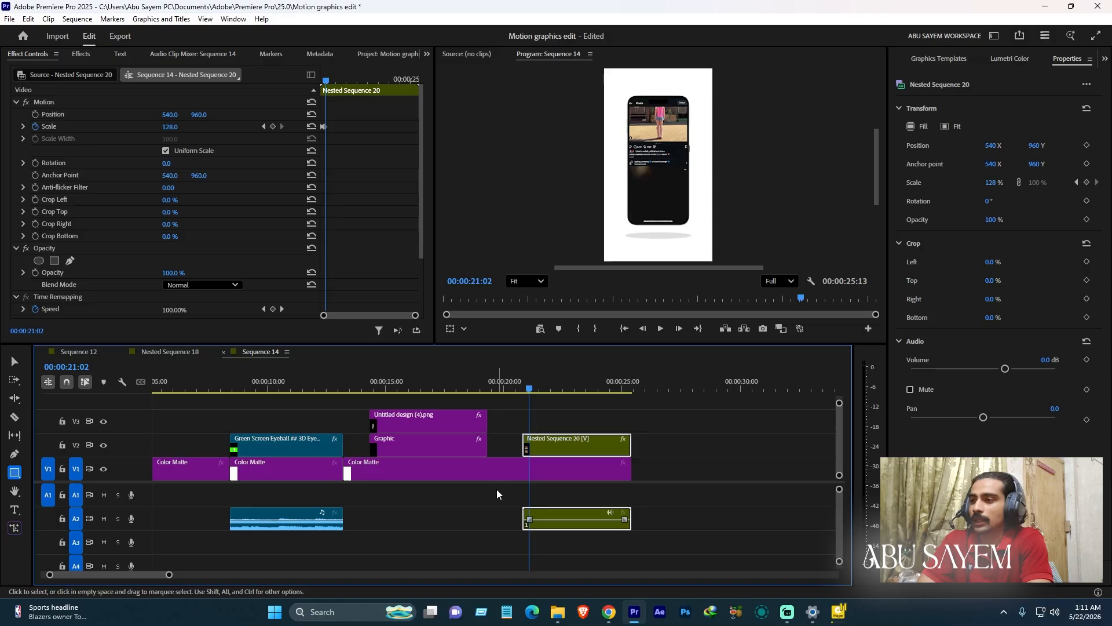
{"action": "left_click", "coordinate": [89, 355]}
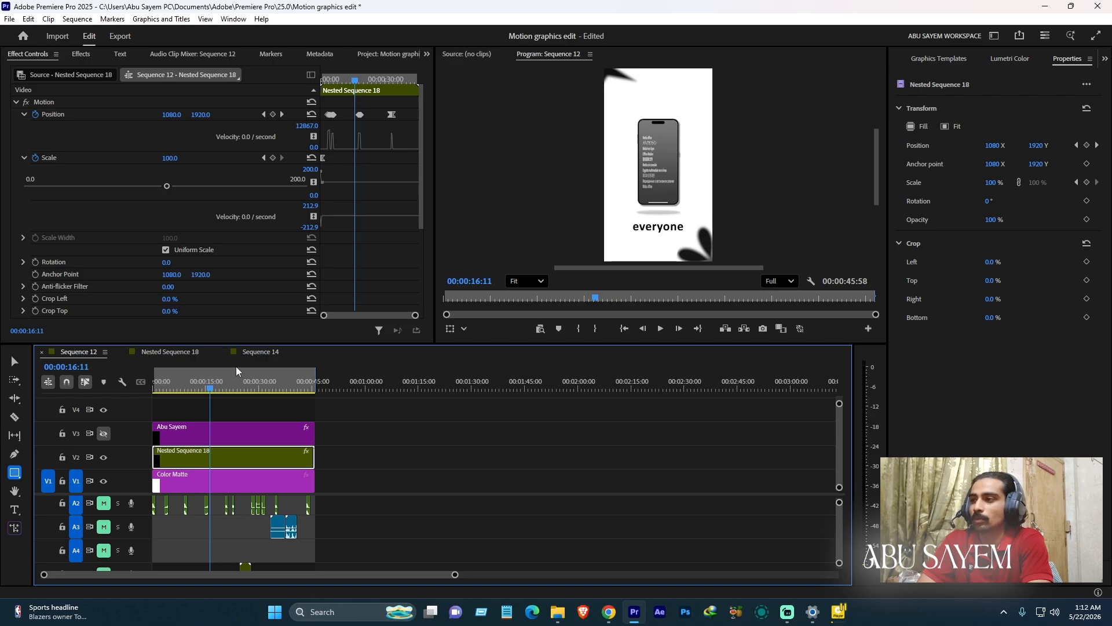
{"action": "left_click", "coordinate": [252, 355]}
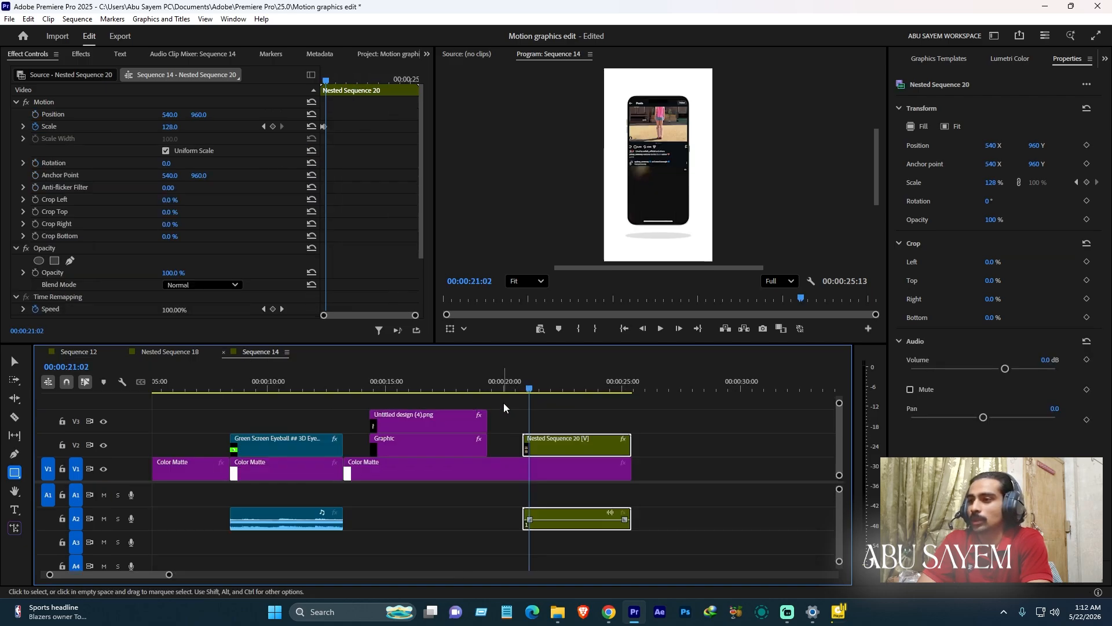
{"action": "scroll", "coordinate": [241, 55], "scroll_direction": "down", "scroll_amount": 6}
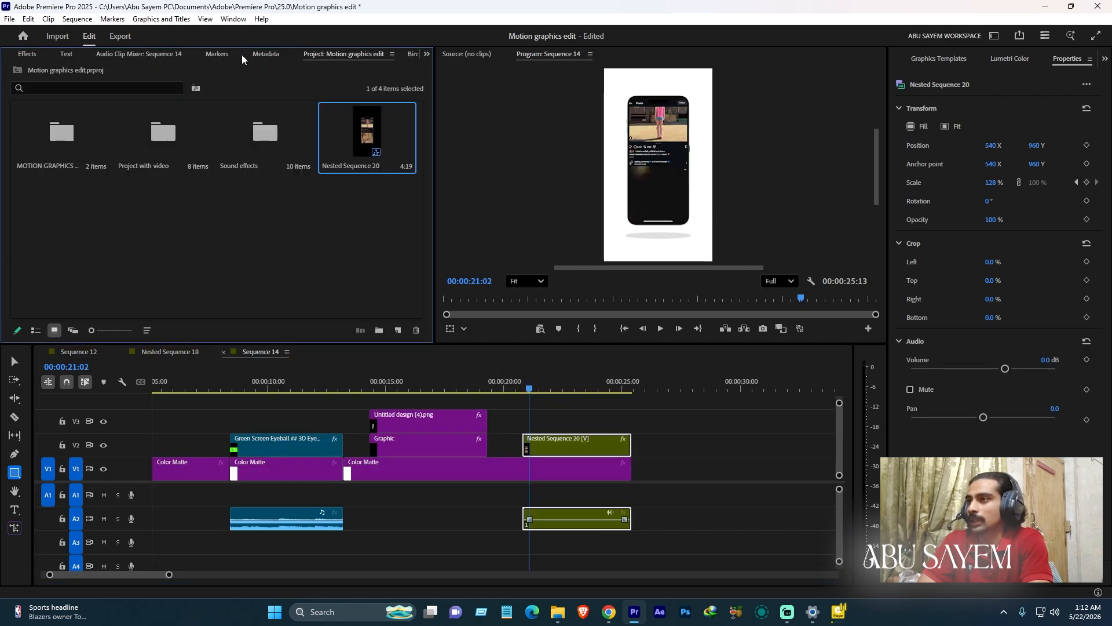
{"action": "scroll", "coordinate": [242, 54], "scroll_direction": "down", "scroll_amount": 2}
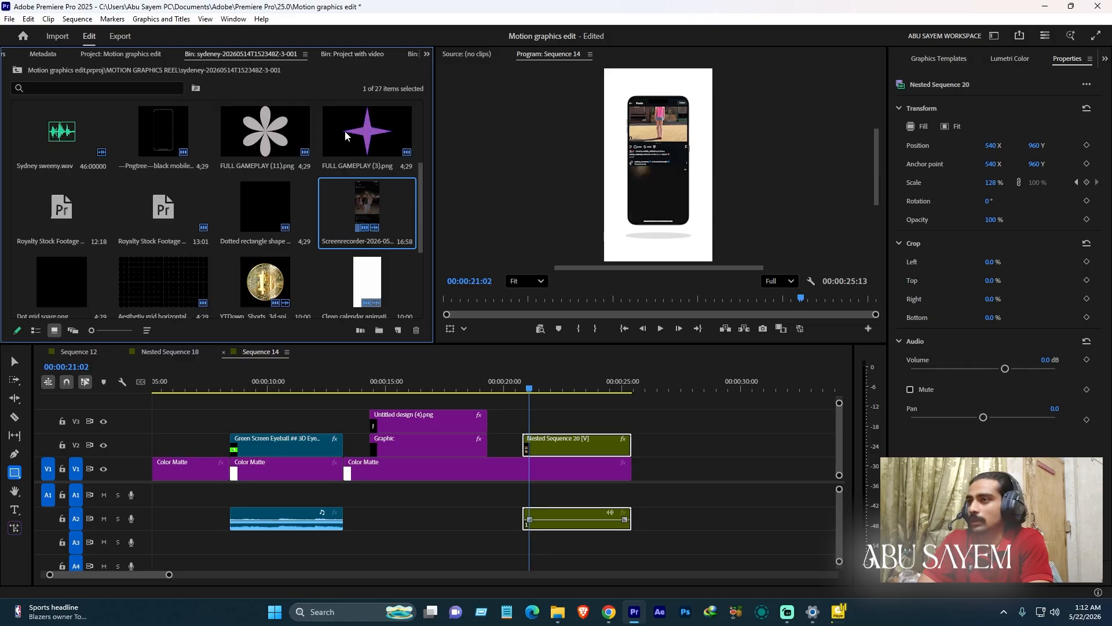
{"action": "left_click_drag", "start_coordinate": [270, 139], "coordinate": [532, 421]}
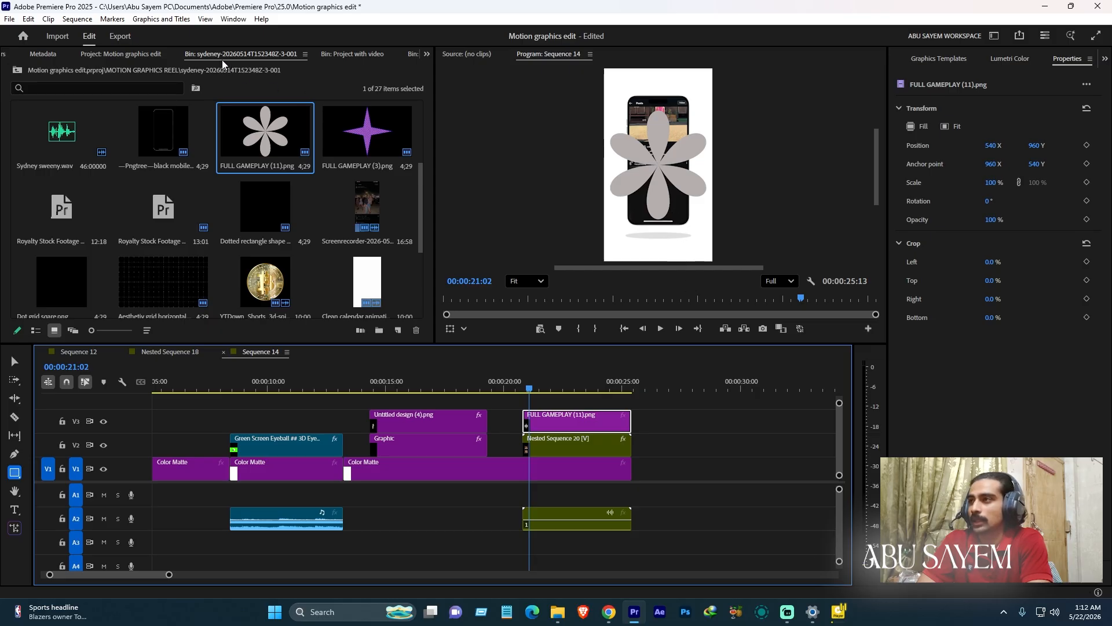
Step: Find the Tint effect and apply it to the flower image clip
{"action": "scroll", "coordinate": [124, 51], "scroll_direction": "up", "scroll_amount": 7}
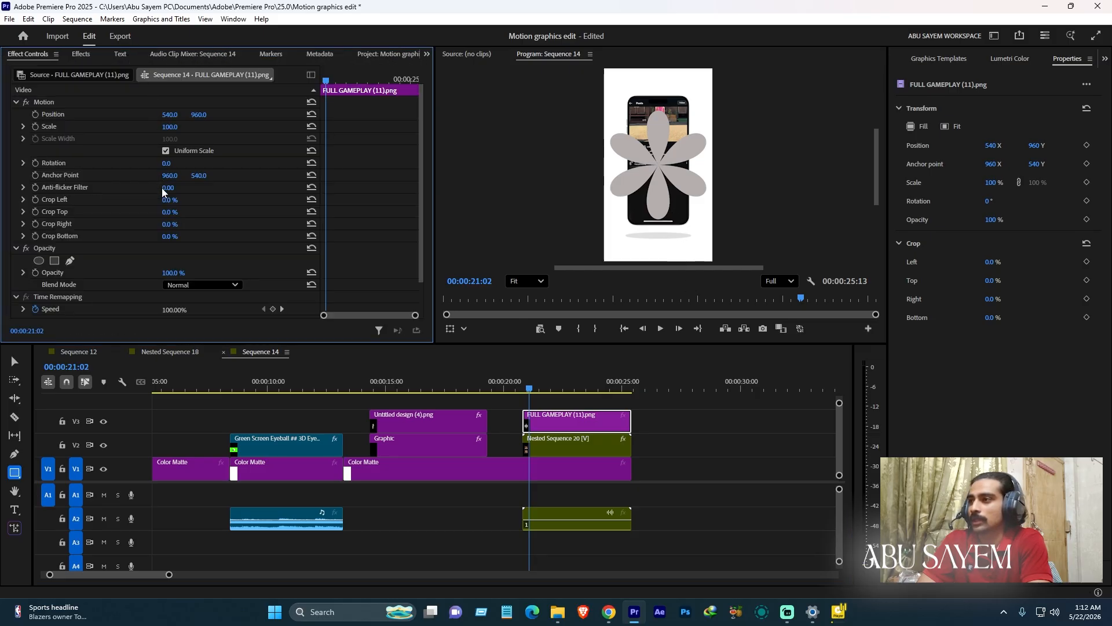
{"action": "left_click", "coordinate": [81, 54]}
{"action": "left_click", "coordinate": [80, 72]}
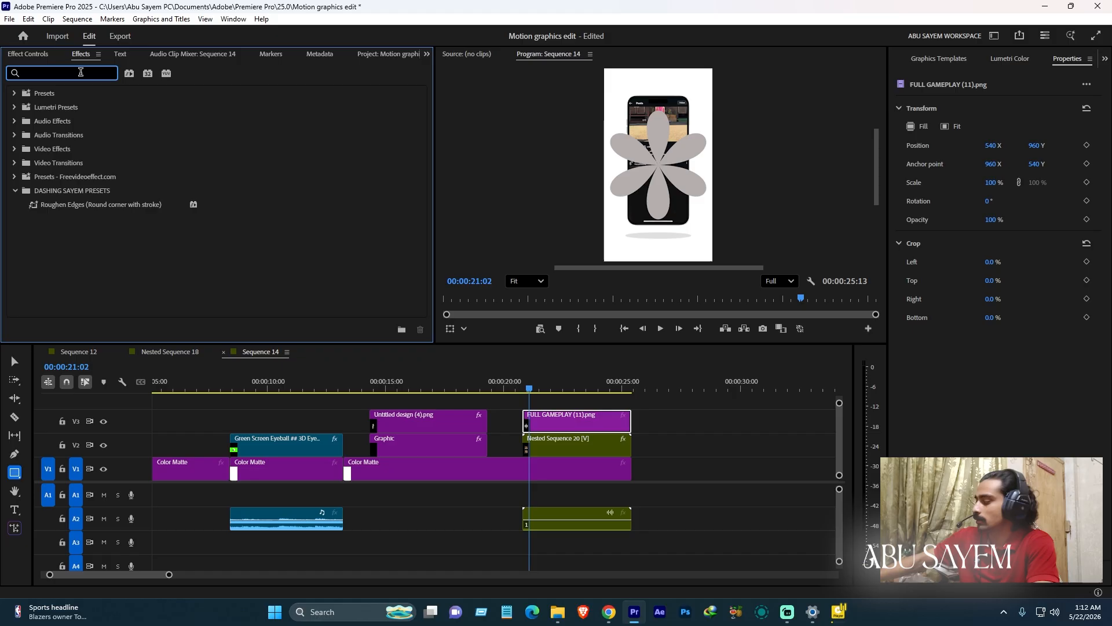
{"action": "type", "text": "tint"}
{"action": "left_click", "coordinate": [59, 176]}
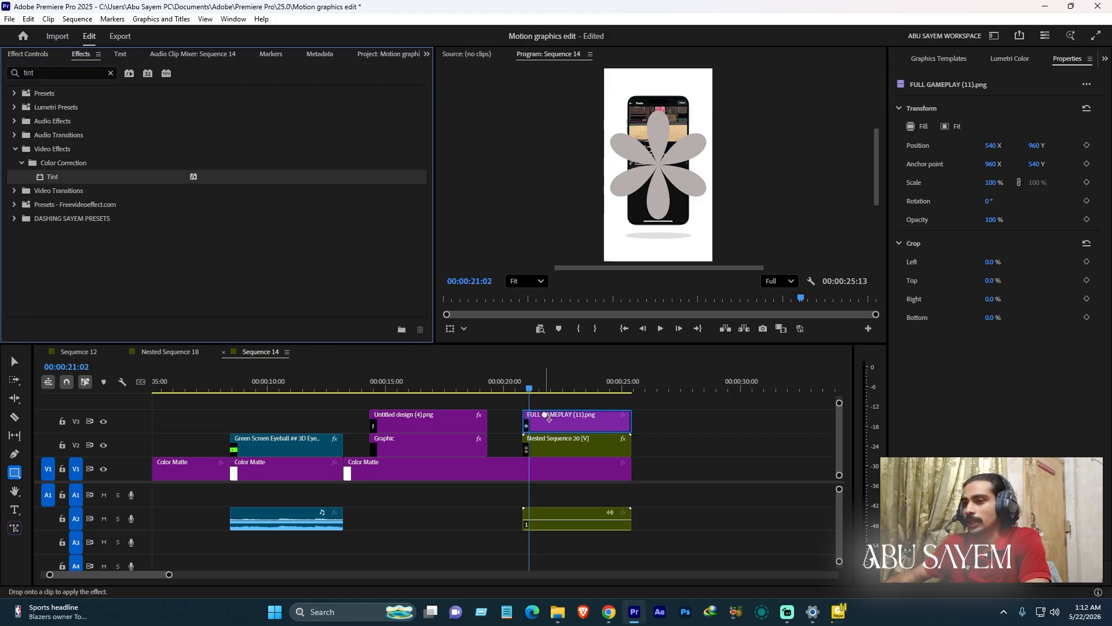
Step: Set the Map White To color of the flower's Tint effect to black (000000)
{"action": "left_click", "coordinate": [37, 55]}
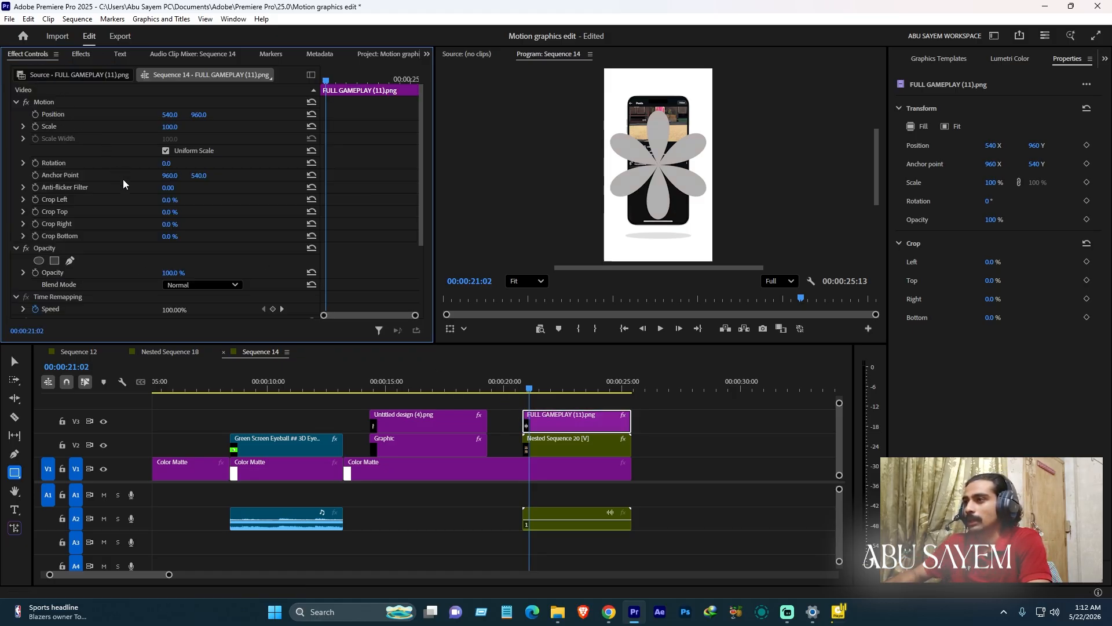
{"action": "scroll", "coordinate": [138, 211], "scroll_direction": "down", "scroll_amount": 3}
{"action": "scroll", "coordinate": [137, 211], "scroll_direction": "down", "scroll_amount": 2}
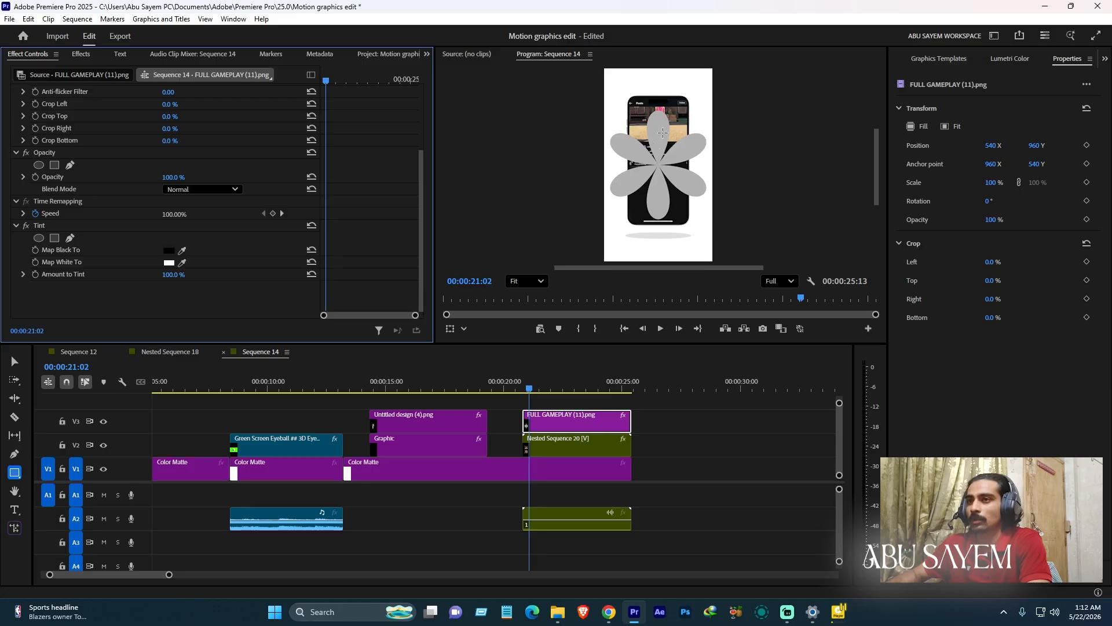
{"action": "left_click", "coordinate": [173, 253]}
{"action": "left_click", "coordinate": [670, 392]}
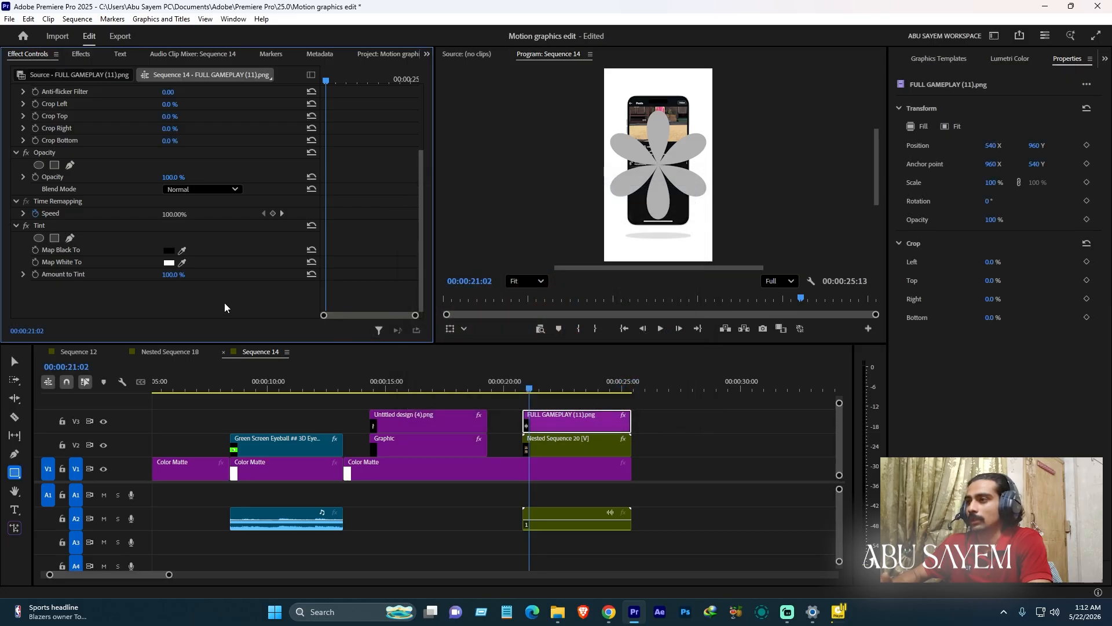
{"action": "left_click", "coordinate": [168, 264]}
{"action": "left_click_drag", "start_coordinate": [542, 297], "coordinate": [410, 369]}
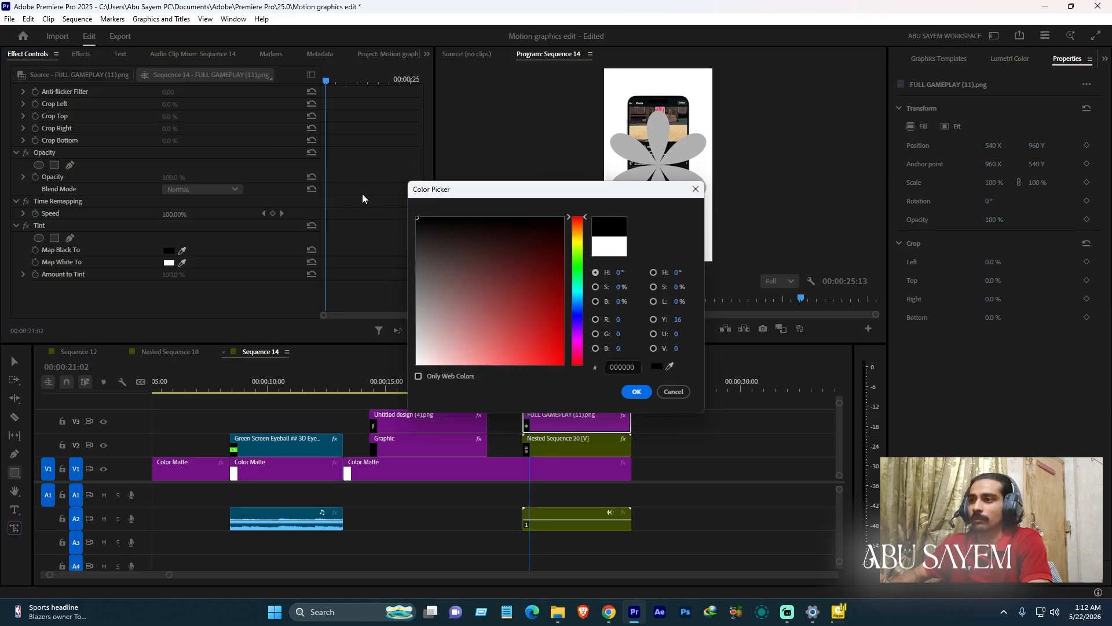
{"action": "left_click", "coordinate": [649, 391]}
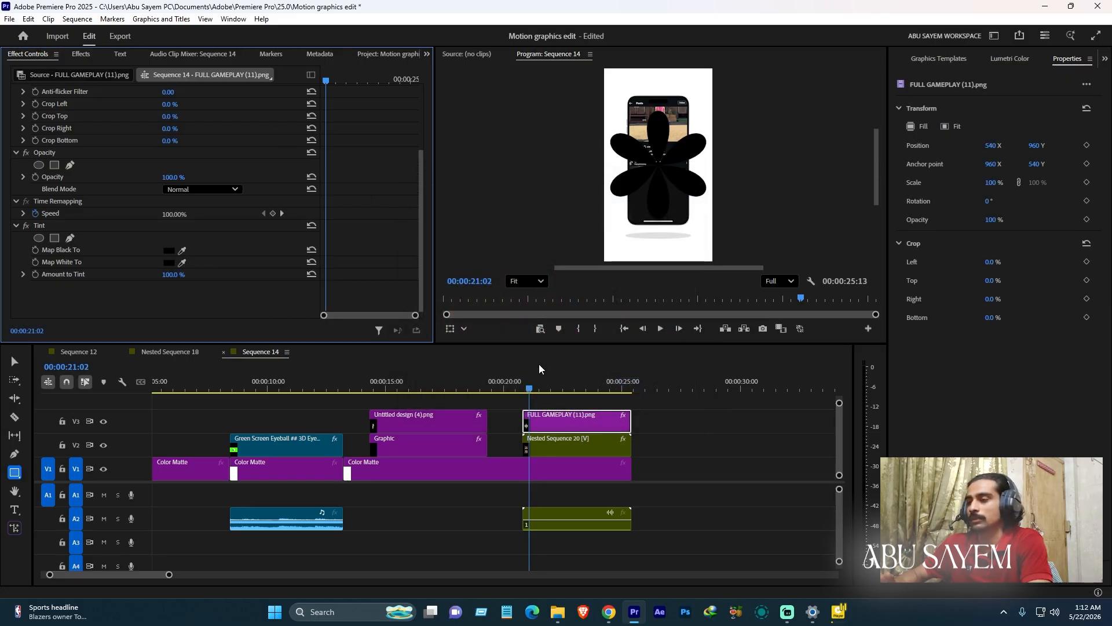
Step: Move the flower to the upper-left corner of the frame, at about position 1, -2
{"action": "scroll", "coordinate": [144, 188], "scroll_direction": "up", "scroll_amount": 4}
{"action": "left_click_drag", "start_coordinate": [169, 115], "coordinate": [0, 115]}
{"action": "left_click_drag", "start_coordinate": [198, 114], "coordinate": [0, 115]}
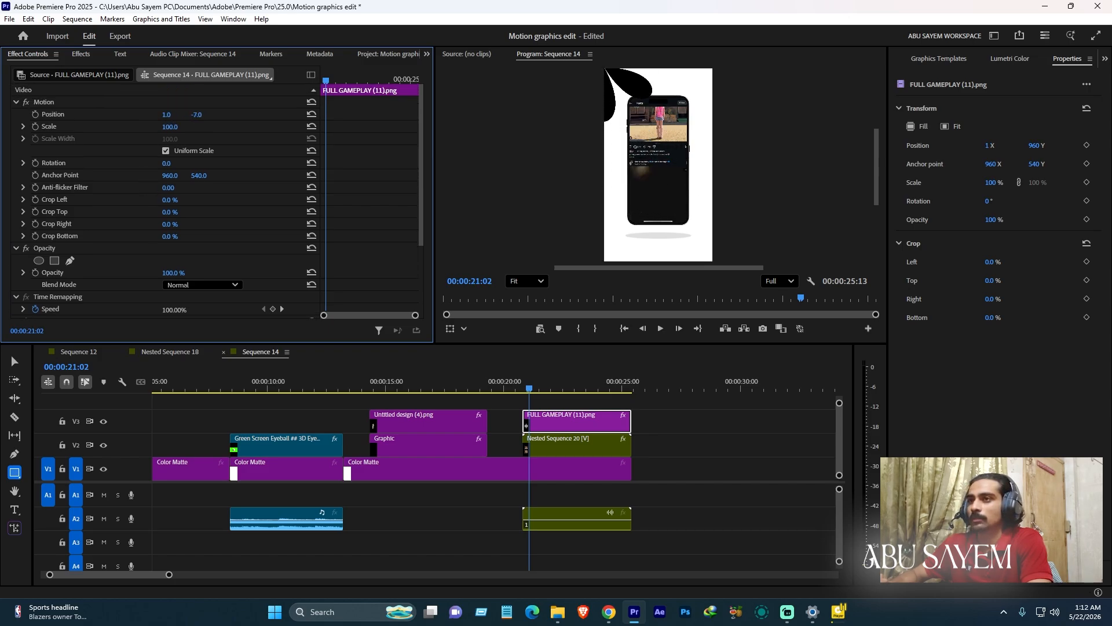
{"action": "left_click", "coordinate": [710, 453]}
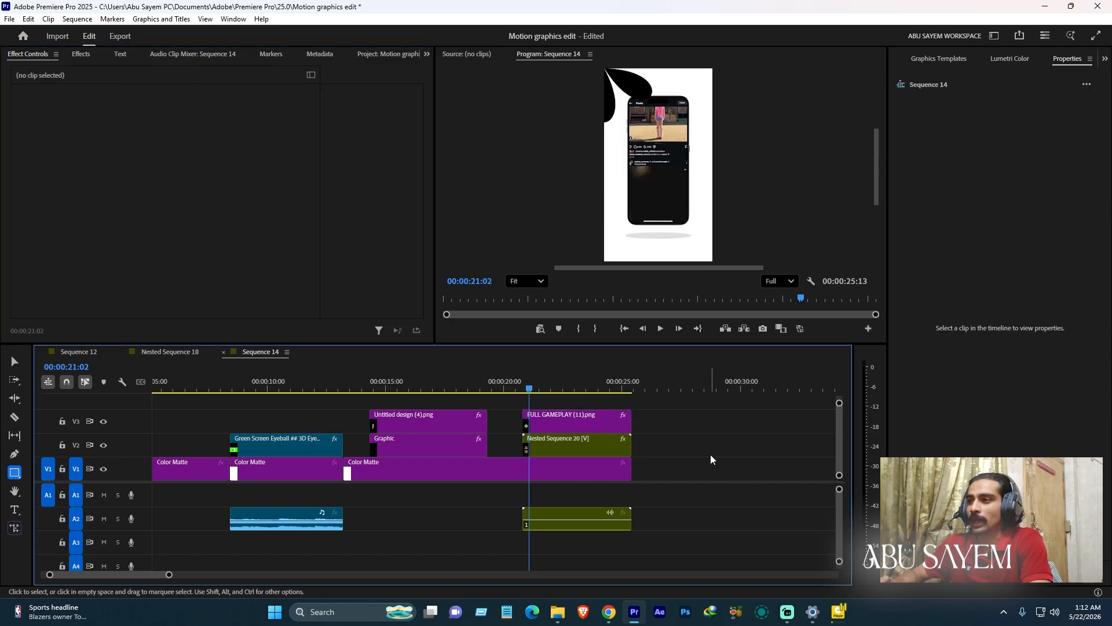
Step: Keyframe the flower's Rotation upward from 0 at 00:00:20:24 to 00:00:25:11, and move the nested phone clip above it to V4
{"action": "left_click", "coordinate": [544, 419]}
{"action": "scroll", "coordinate": [569, 450], "scroll_direction": "up", "scroll_amount": 1}
{"action": "left_click_drag", "start_coordinate": [549, 387], "coordinate": [543, 387]}
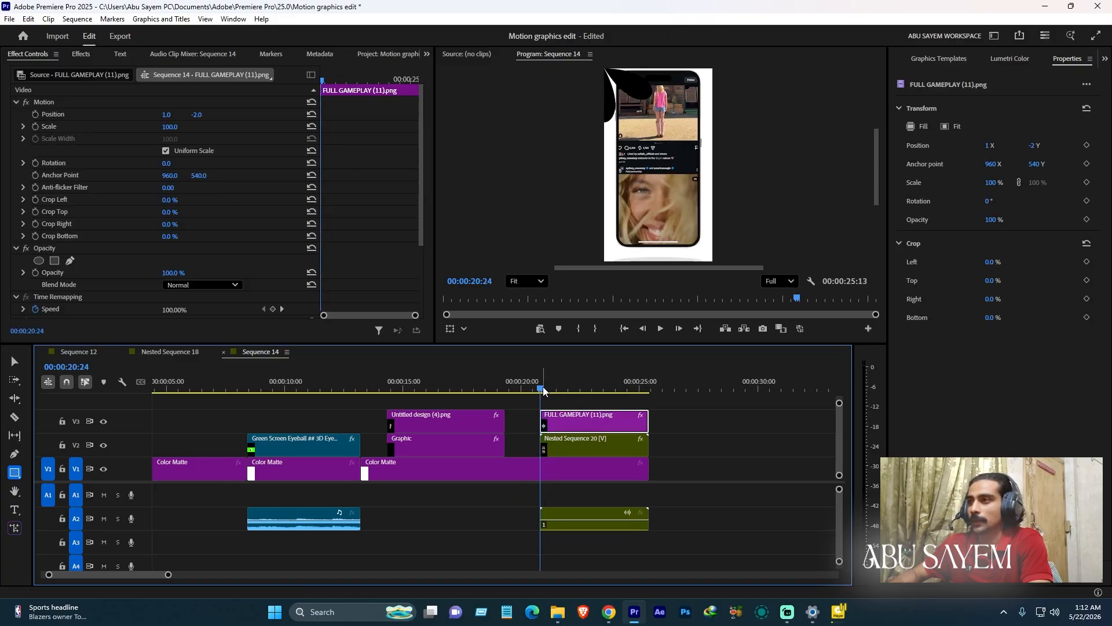
{"action": "left_click", "coordinate": [36, 163]}
{"action": "left_click_drag", "start_coordinate": [620, 380], "coordinate": [650, 390]}
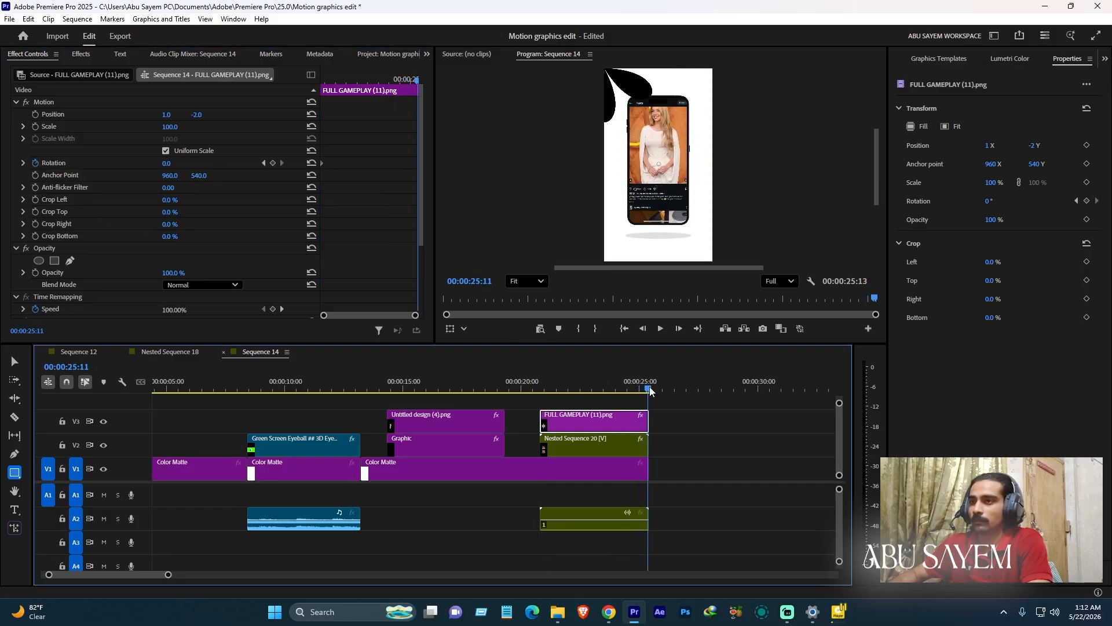
{"action": "left_click_drag", "start_coordinate": [165, 163], "coordinate": [291, 163]}
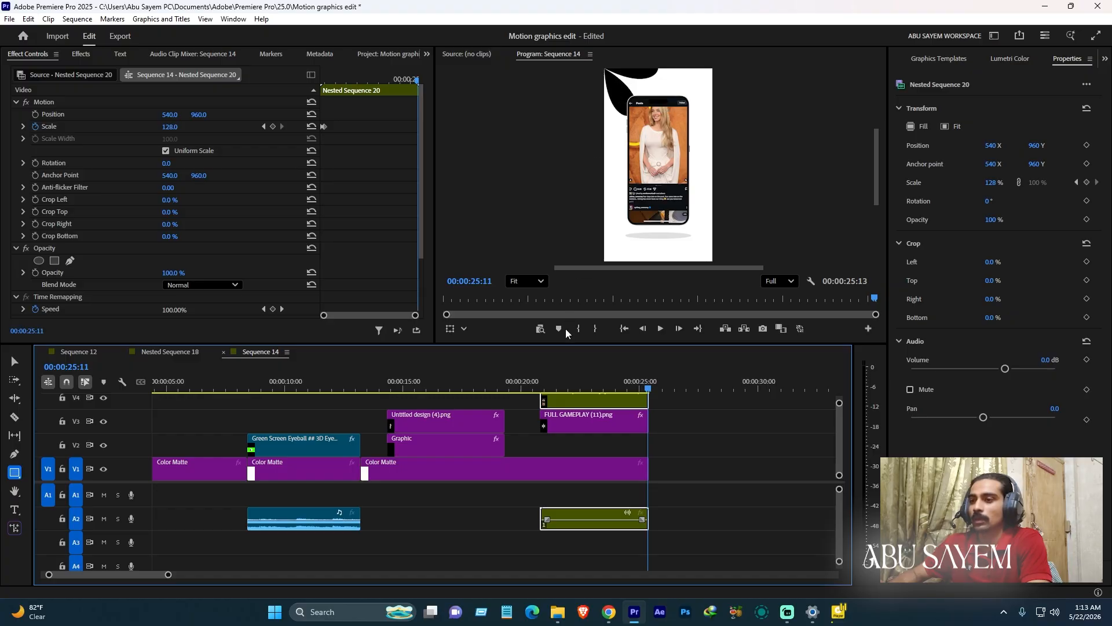
Step: Play back the phone and rotating flower animation and open Sequence 12 for comparison
{"action": "left_click", "coordinate": [543, 375]}
{"action": "key", "text": "space"}
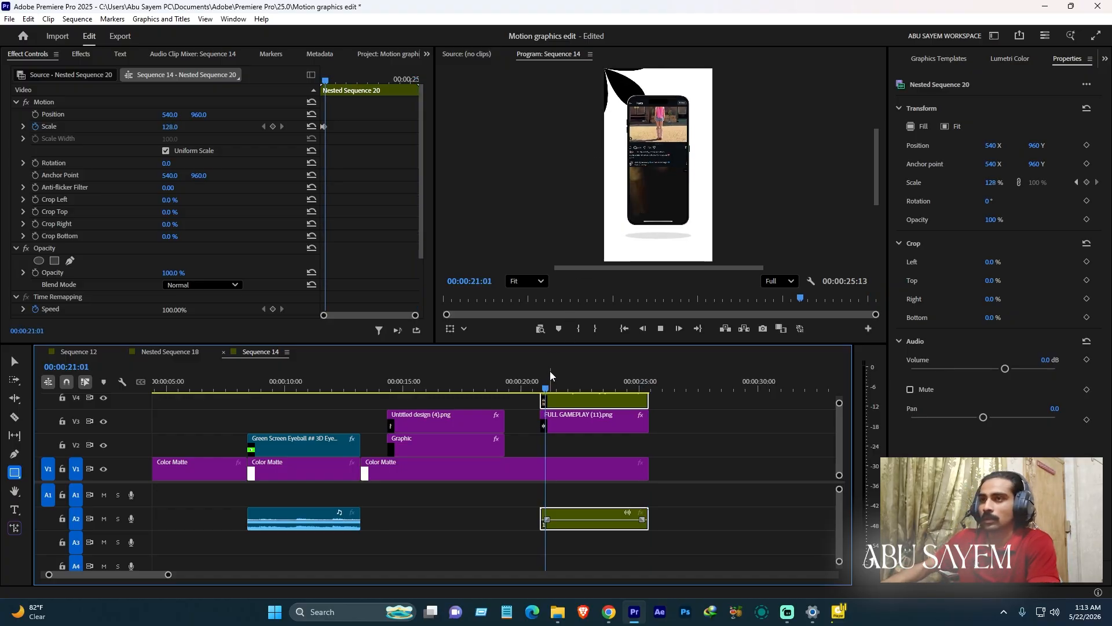
{"action": "key", "text": "space"}
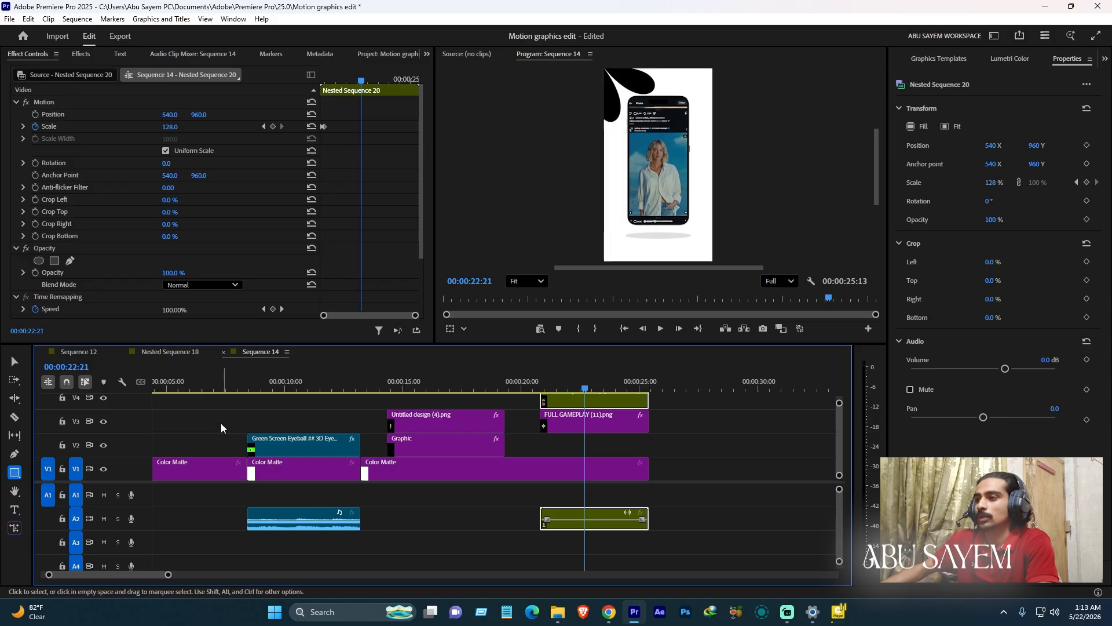
{"action": "left_click", "coordinate": [89, 353]}
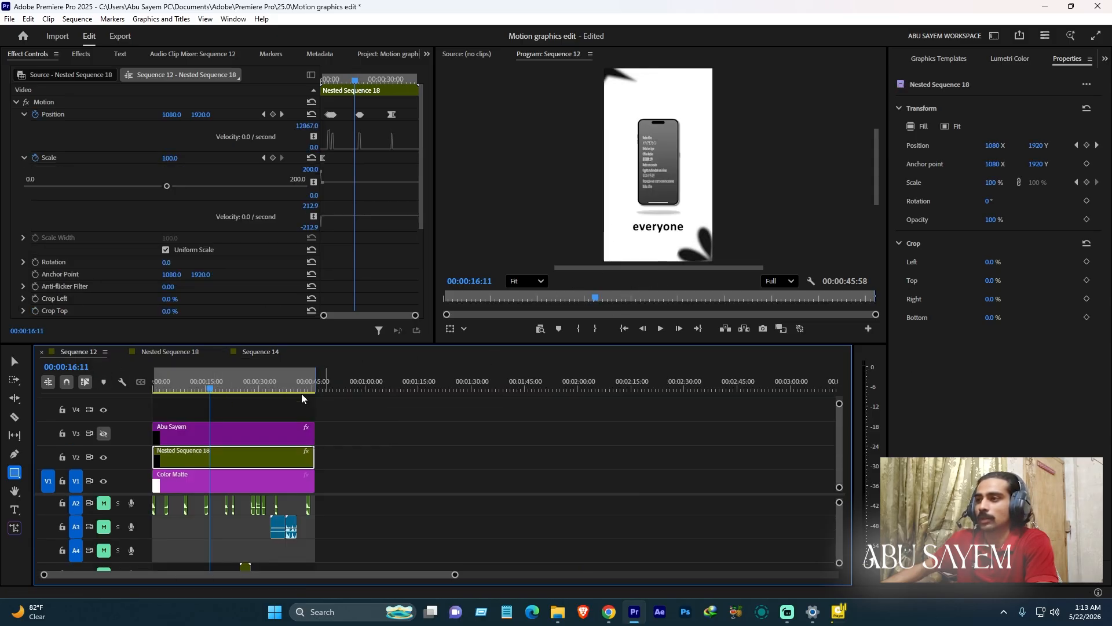
Step: Return to Sequence 14 and search the effects for blur
{"action": "left_click", "coordinate": [270, 350]}
{"action": "left_click", "coordinate": [80, 54]}
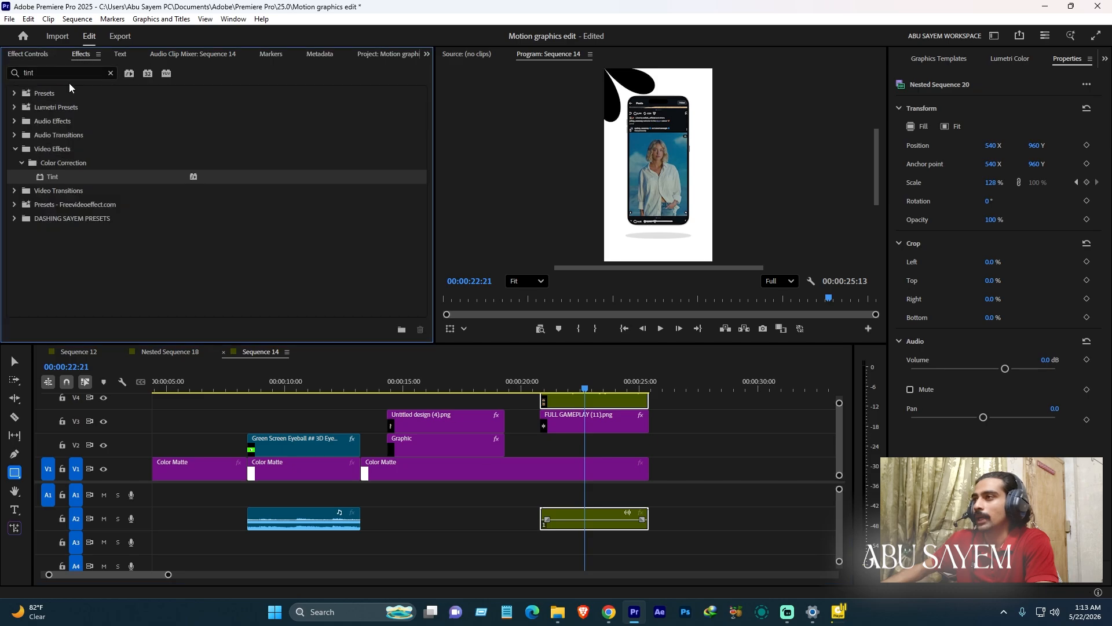
{"action": "left_click_drag", "start_coordinate": [59, 73], "coordinate": [0, 82]}
{"action": "type", "text": "blur"}
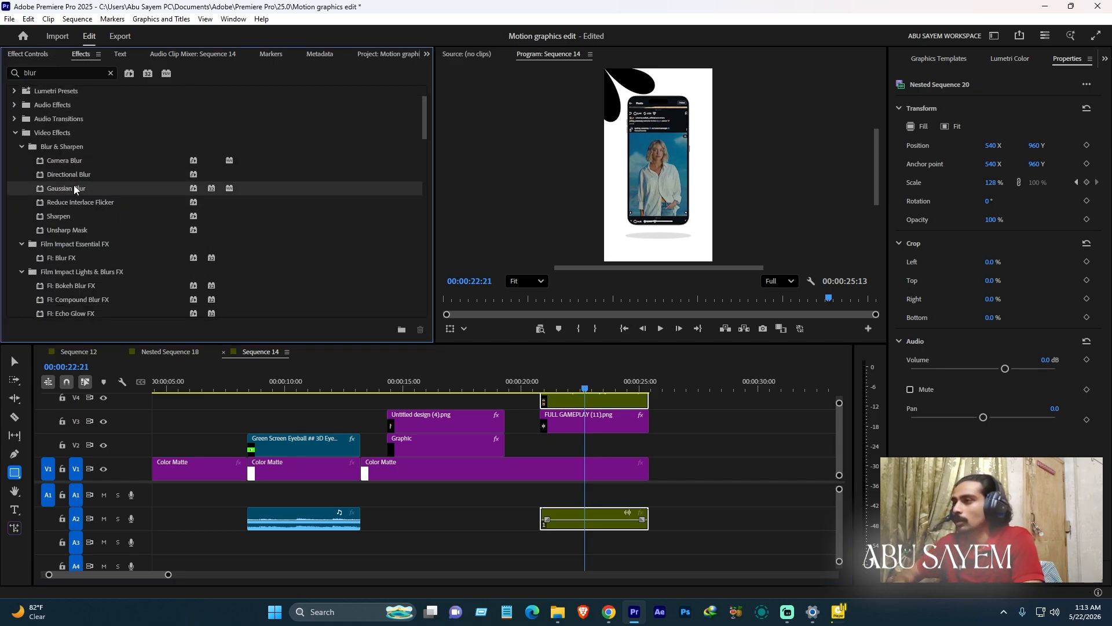
Step: Try the Gaussian Blur effect on the nested phone clip
{"action": "left_click_drag", "start_coordinate": [75, 186], "coordinate": [585, 400]}
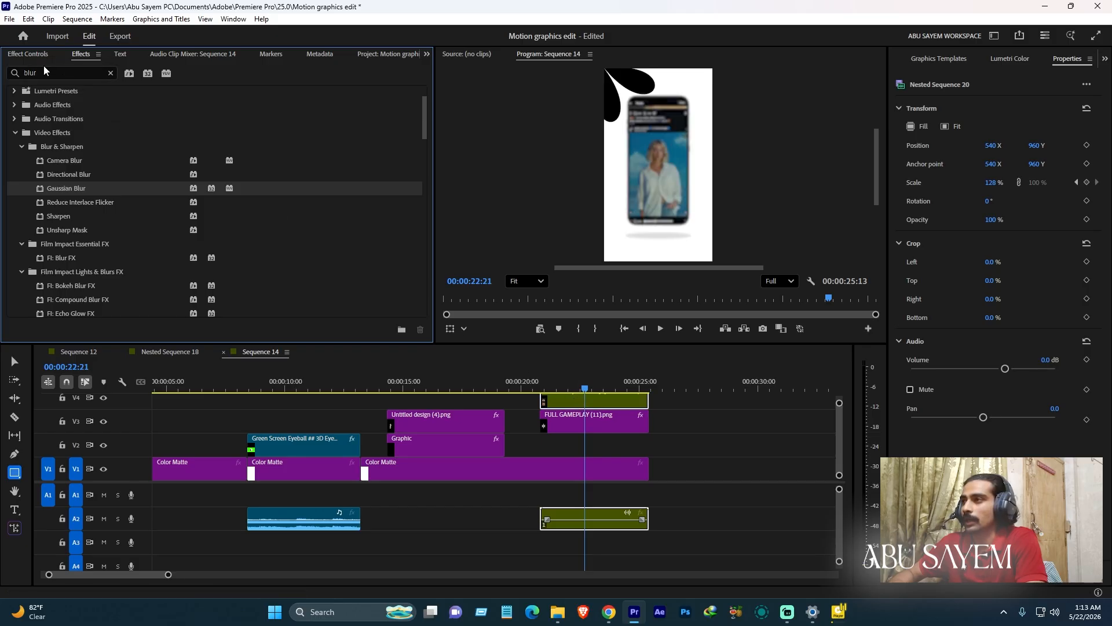
{"action": "left_click", "coordinate": [32, 55]}
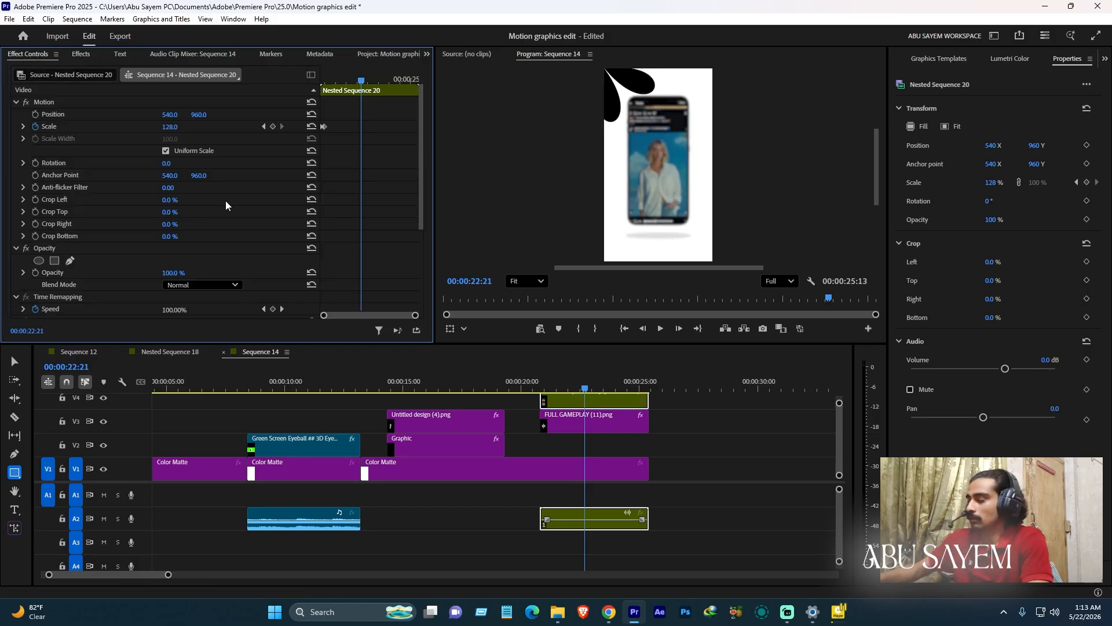
Step: Apply Gaussian Blur to the flower clip FULL GAMEPLAY (11).png and set its Blurriness to 50
{"action": "left_click", "coordinate": [80, 53]}
{"action": "left_click_drag", "start_coordinate": [56, 189], "coordinate": [582, 427]}
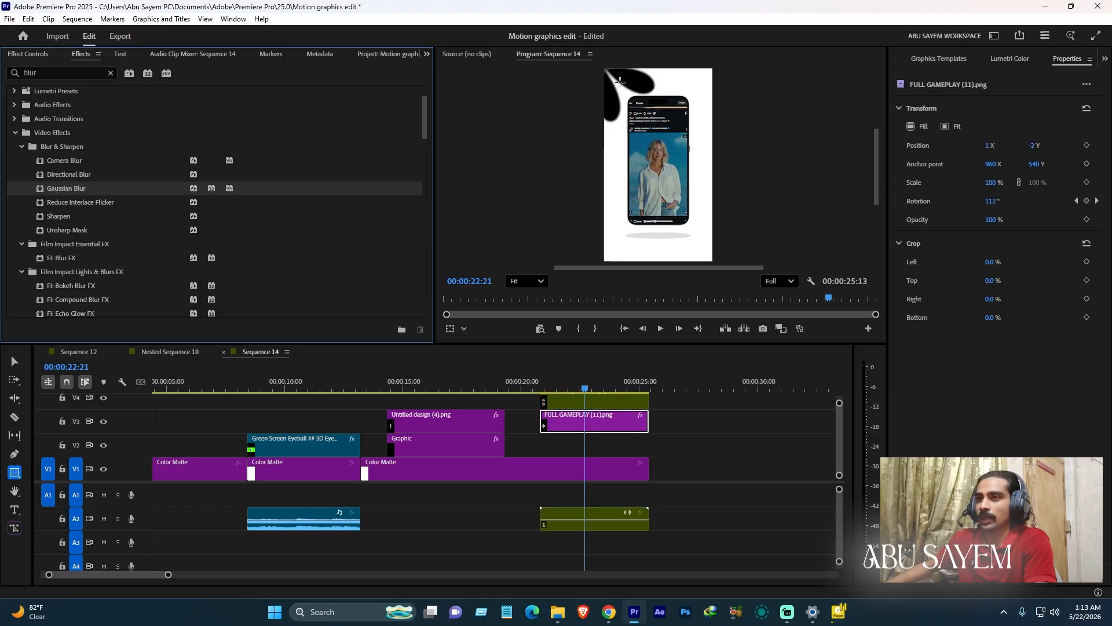
{"action": "key", "text": "shift+5"}
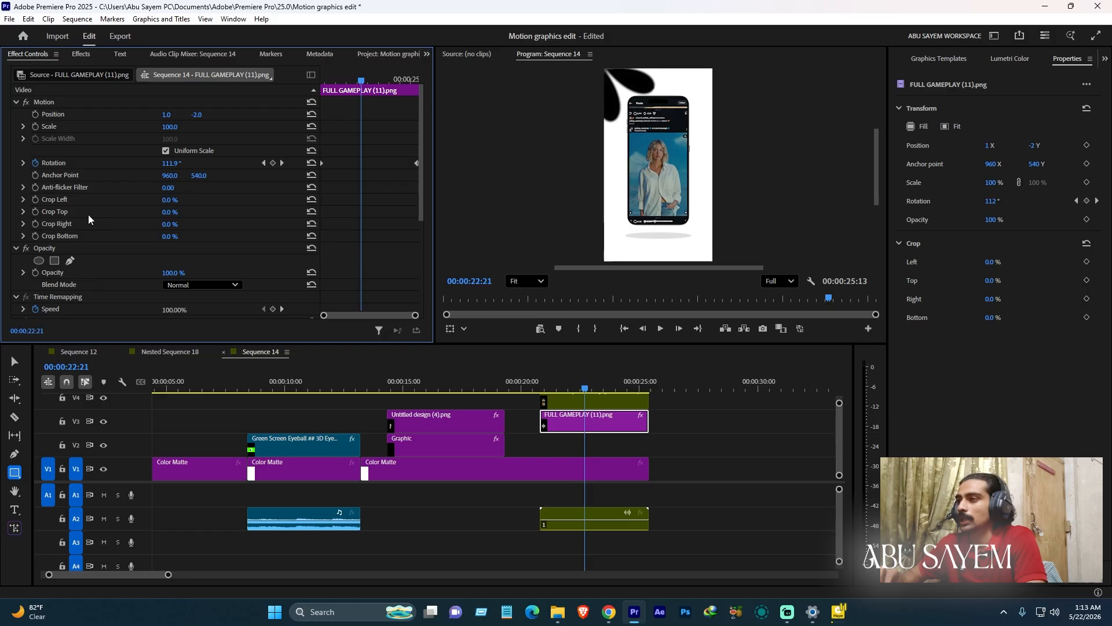
{"action": "scroll", "coordinate": [88, 217], "scroll_direction": "down", "scroll_amount": 3}
{"action": "scroll", "coordinate": [88, 219], "scroll_direction": "down", "scroll_amount": 3}
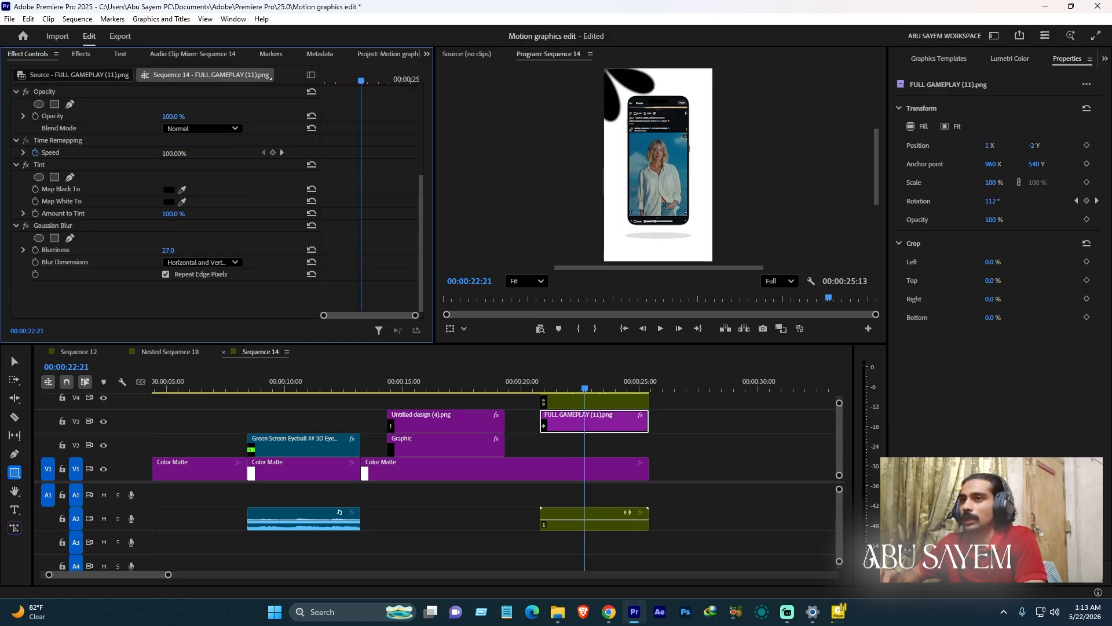
{"action": "left_click_drag", "start_coordinate": [168, 249], "coordinate": [556, 290]}
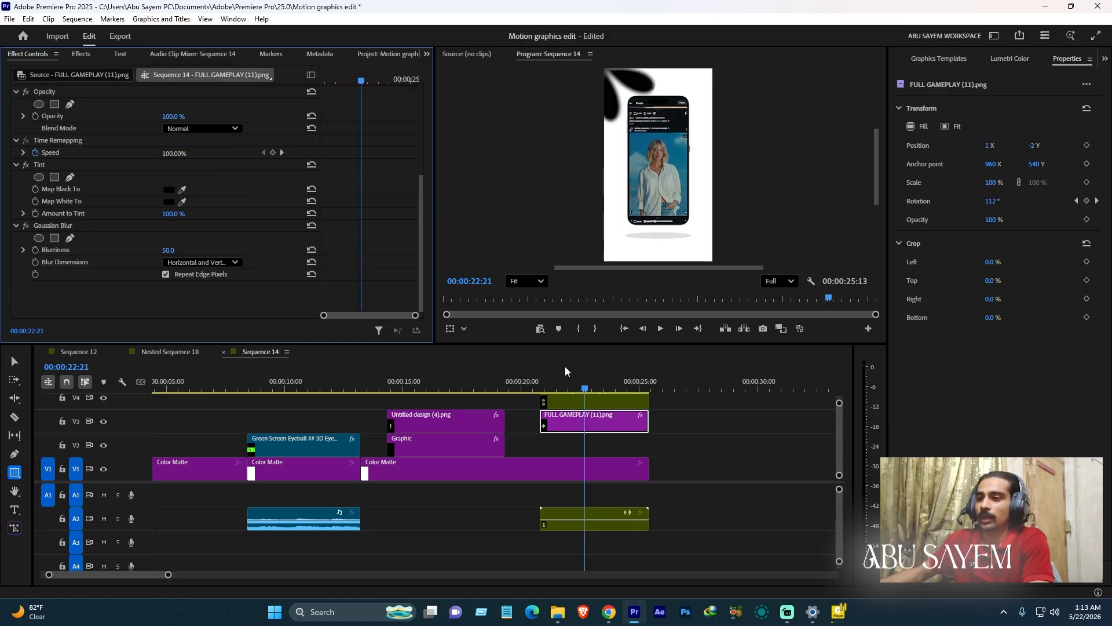
Step: Play back the phone section from its start to check the blurred rotating flower
{"action": "left_click", "coordinate": [541, 386]}
{"action": "left_click", "coordinate": [742, 454]}
{"action": "key", "text": "space"}
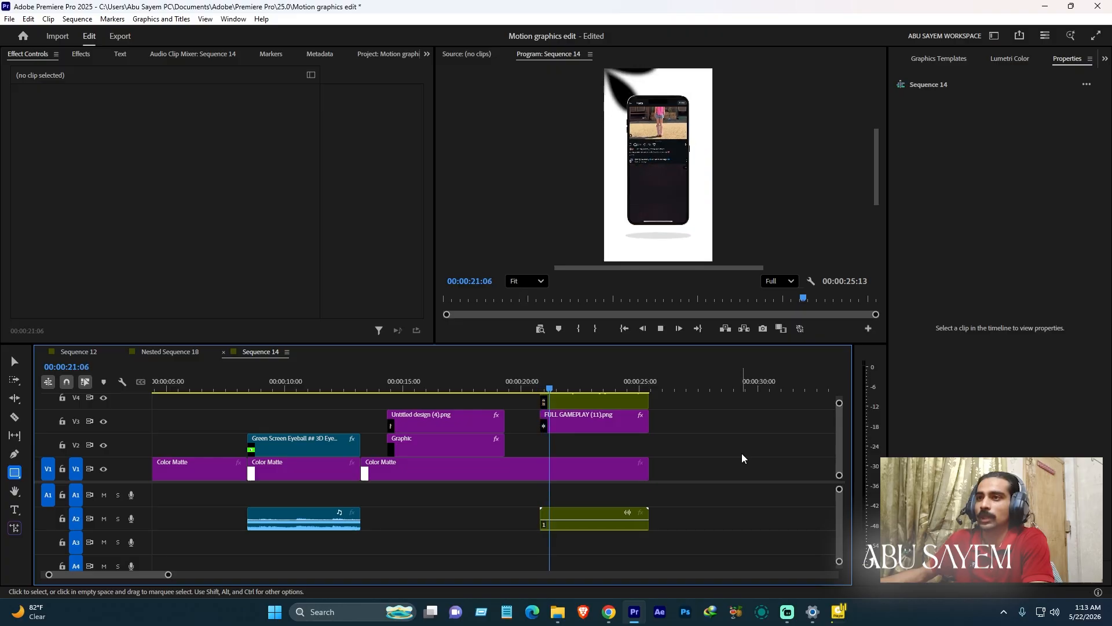
{"action": "key", "text": "space"}
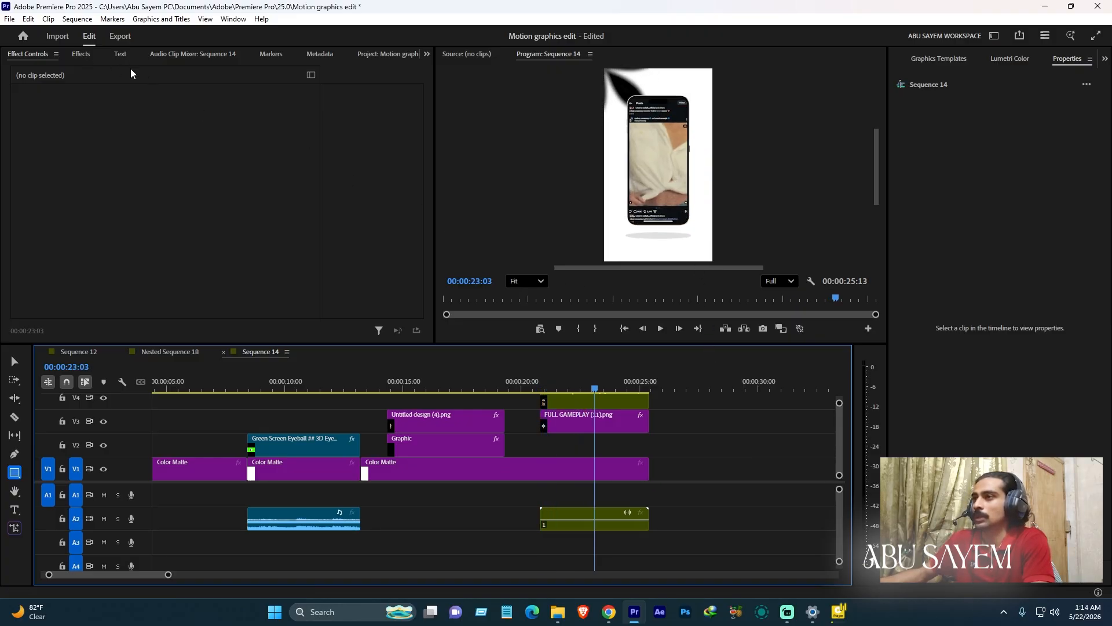
Step: Examine Sequence 12 from about 00:00:17 to 00:00:22 for the next reference element to recreate
{"action": "left_click", "coordinate": [183, 54]}
{"action": "left_click", "coordinate": [33, 56]}
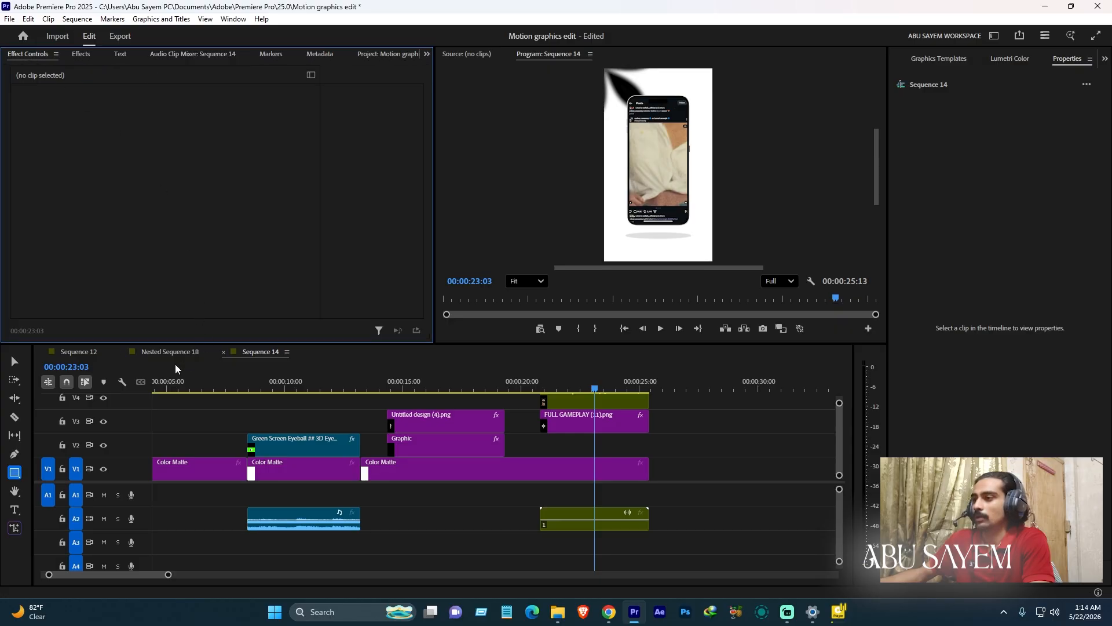
{"action": "left_click", "coordinate": [79, 352]}
{"action": "left_click_drag", "start_coordinate": [242, 391], "coordinate": [217, 394]}
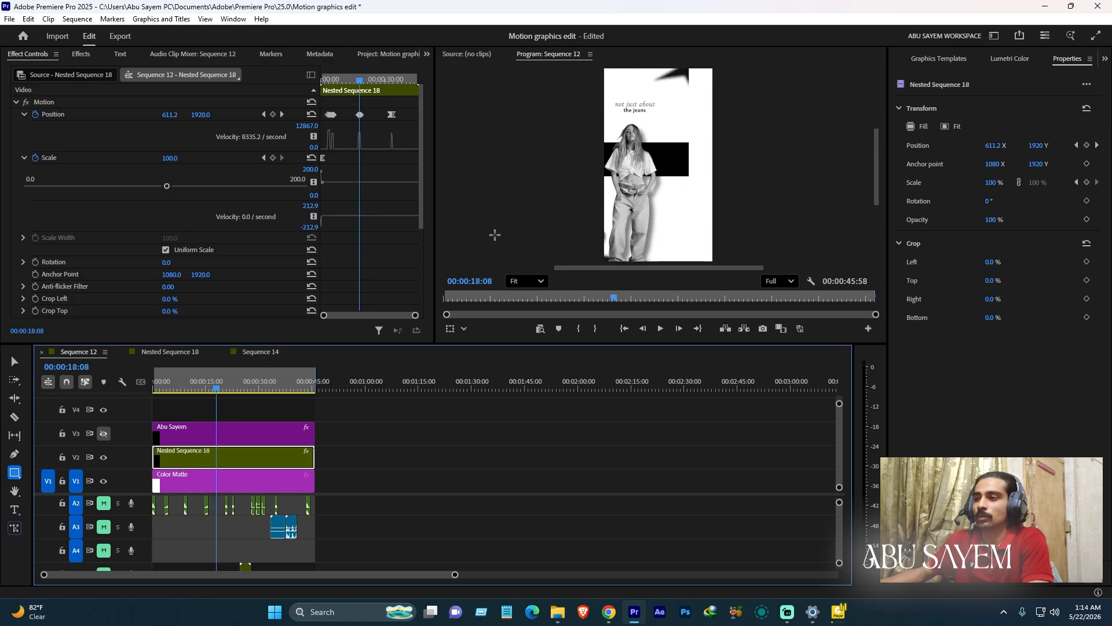
{"action": "left_click_drag", "start_coordinate": [218, 390], "coordinate": [214, 391]}
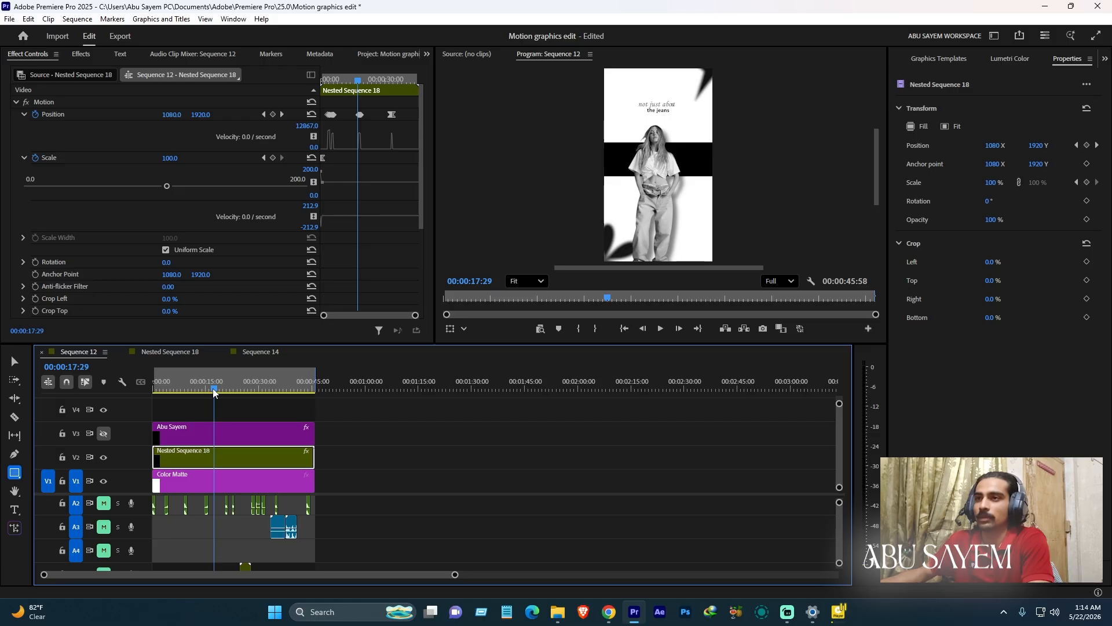
{"action": "left_click_drag", "start_coordinate": [214, 393], "coordinate": [222, 393]}
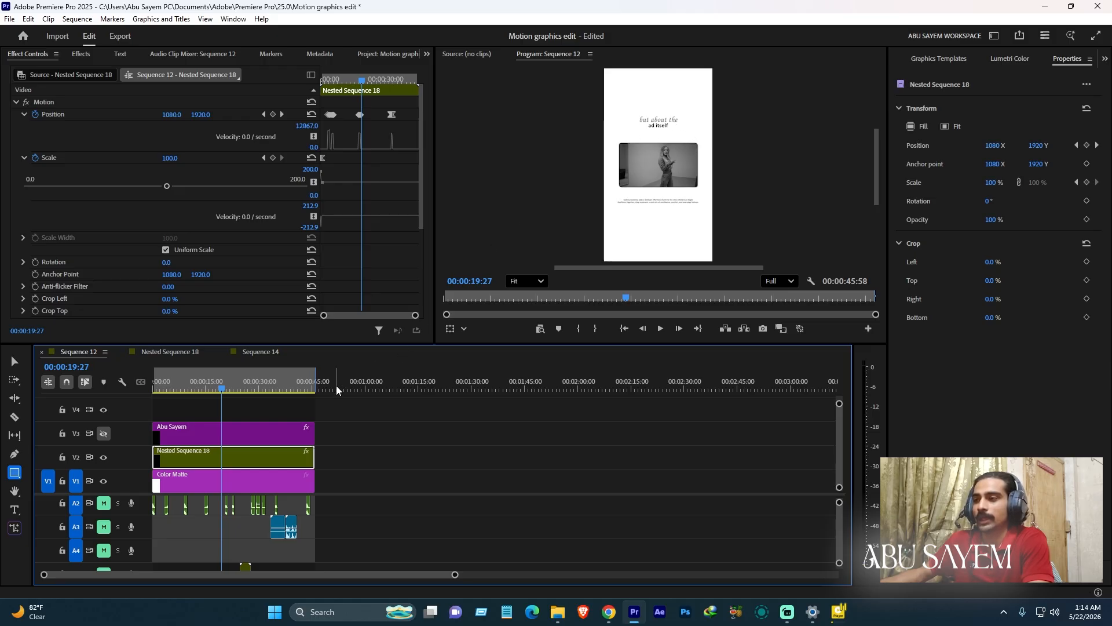
{"action": "left_click_drag", "start_coordinate": [225, 389], "coordinate": [231, 389]}
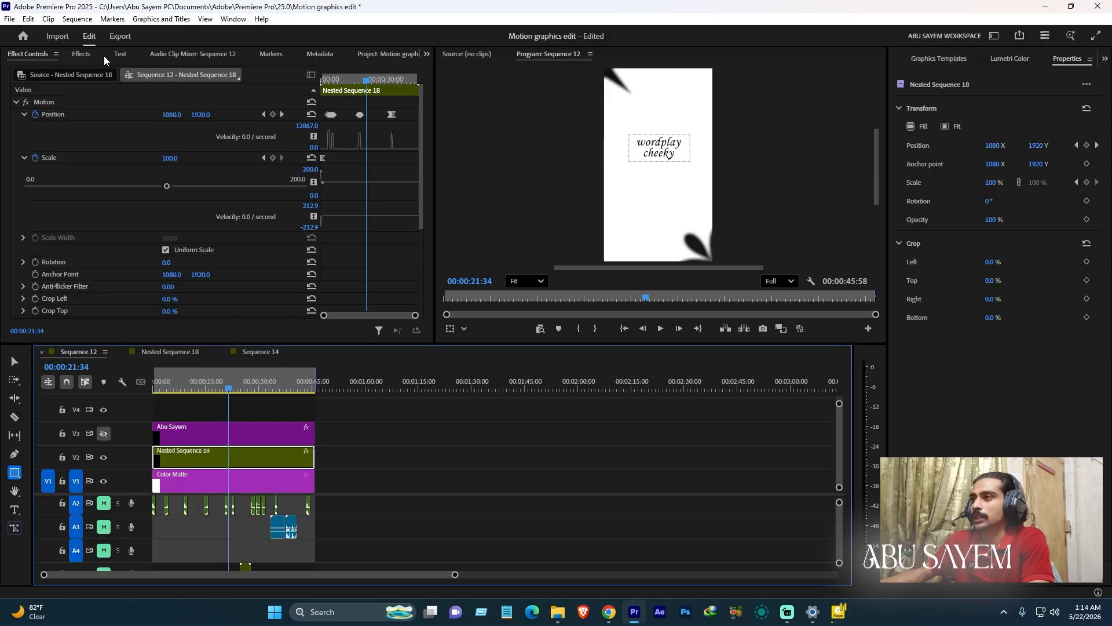
Step: Place Dotted rectangle shape outline.png on V2 near the start of Sequence 14 and set its Scale to 19
{"action": "scroll", "coordinate": [177, 49], "scroll_direction": "down", "scroll_amount": 7}
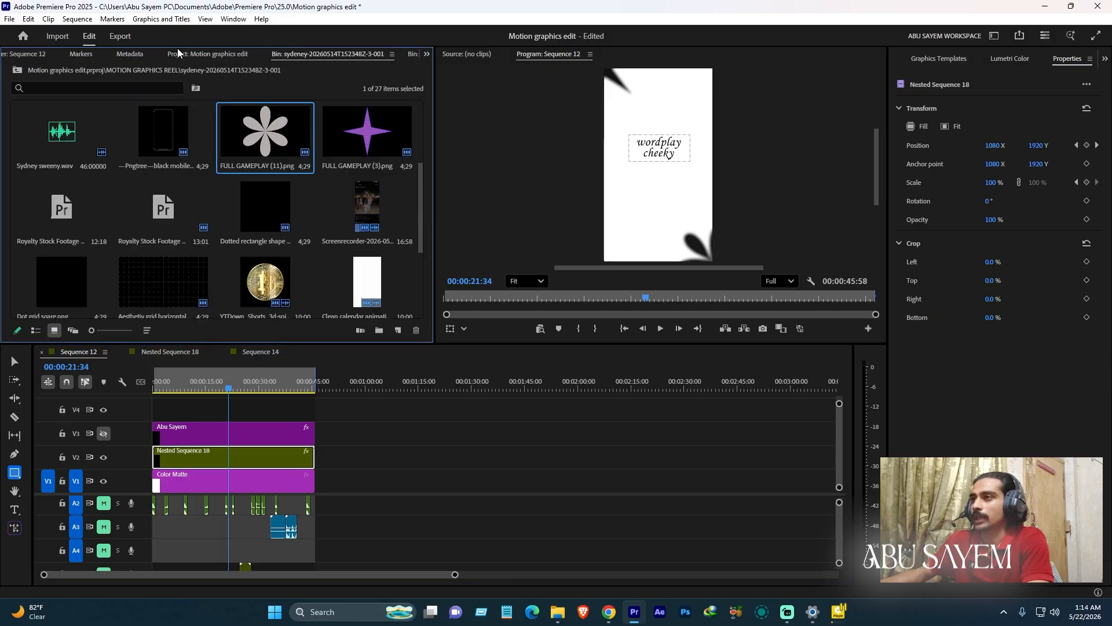
{"action": "scroll", "coordinate": [176, 269], "scroll_direction": "down", "scroll_amount": 3}
{"action": "double_click", "coordinate": [176, 269]}
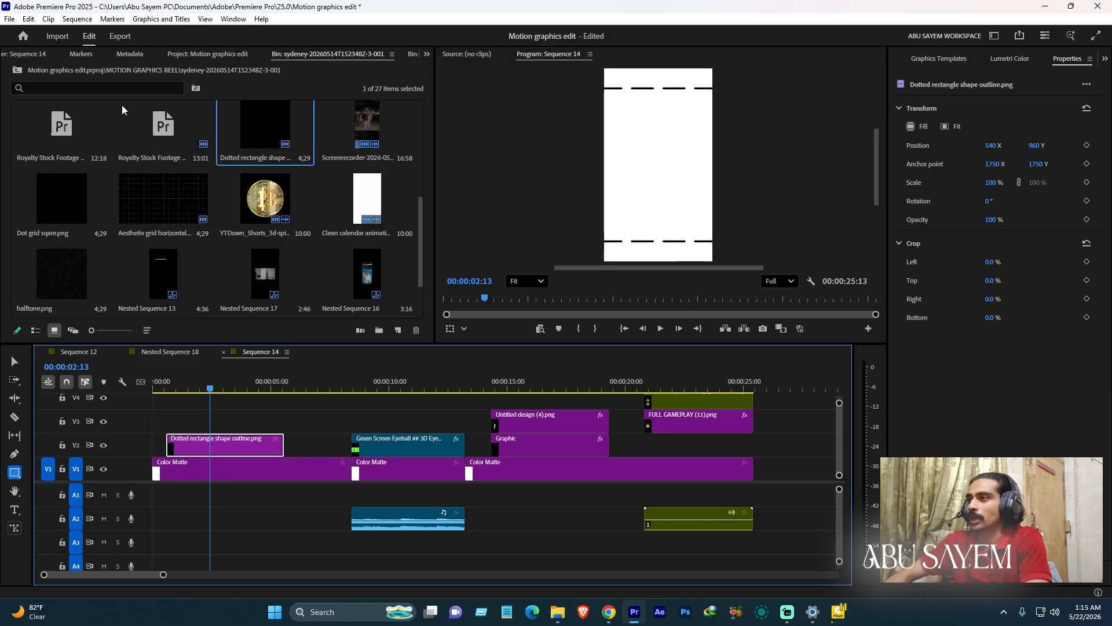
{"action": "left_click", "coordinate": [88, 58]}
{"action": "scroll", "coordinate": [88, 58], "scroll_direction": "up", "scroll_amount": 4}
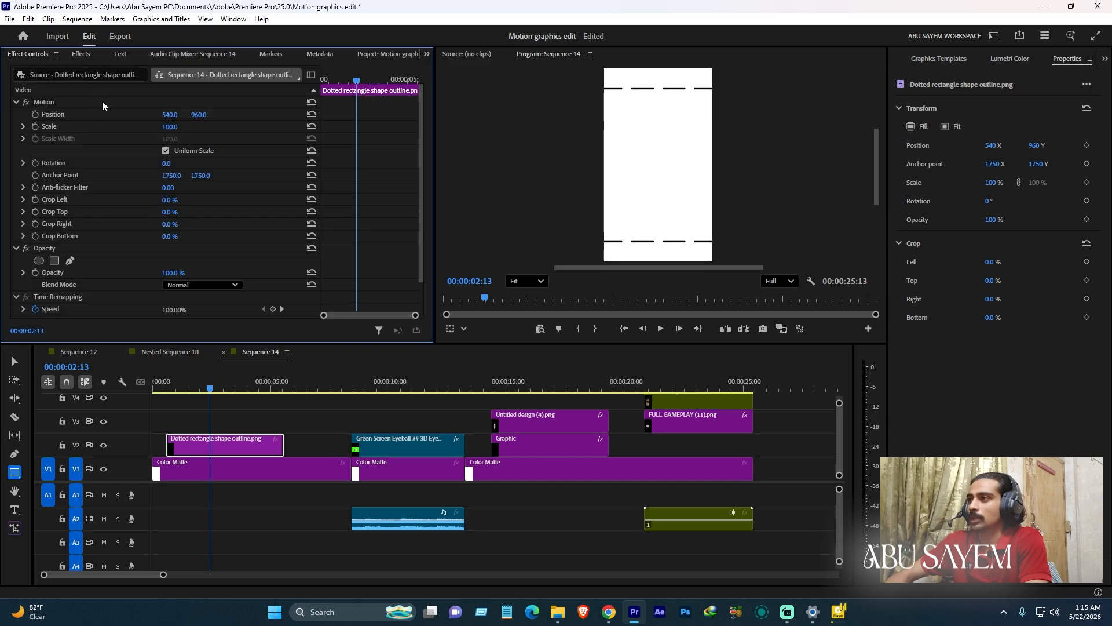
{"action": "left_click_drag", "start_coordinate": [169, 127], "coordinate": [123, 127]}
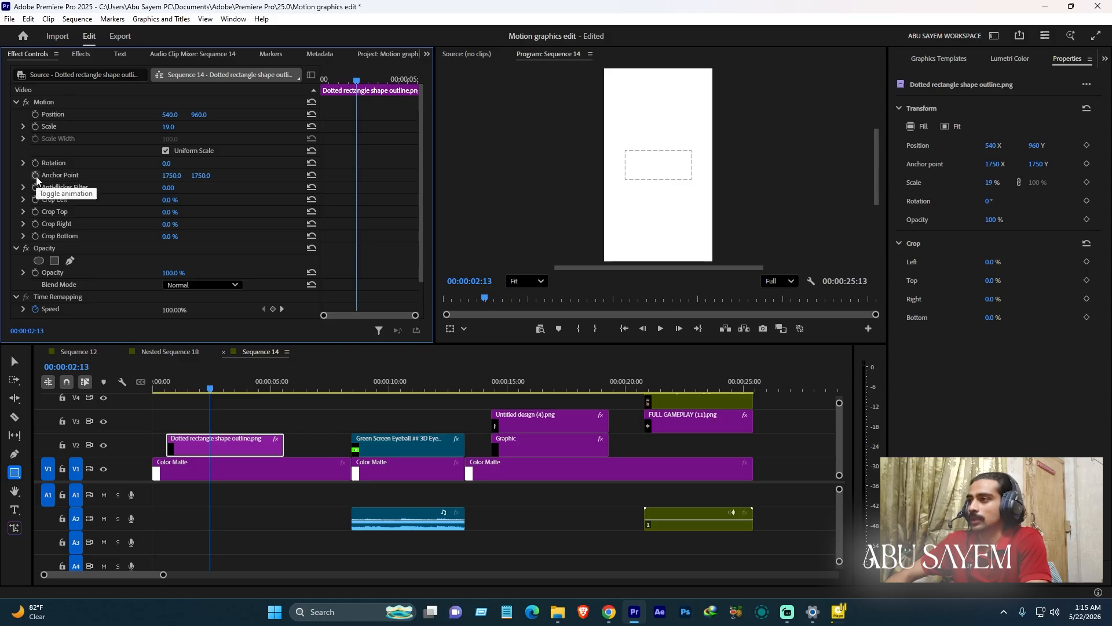
Step: Set the dotted rectangle's Anchor Point to -2, 964 and its horizontal Position to 171
{"action": "left_click", "coordinate": [111, 176]}
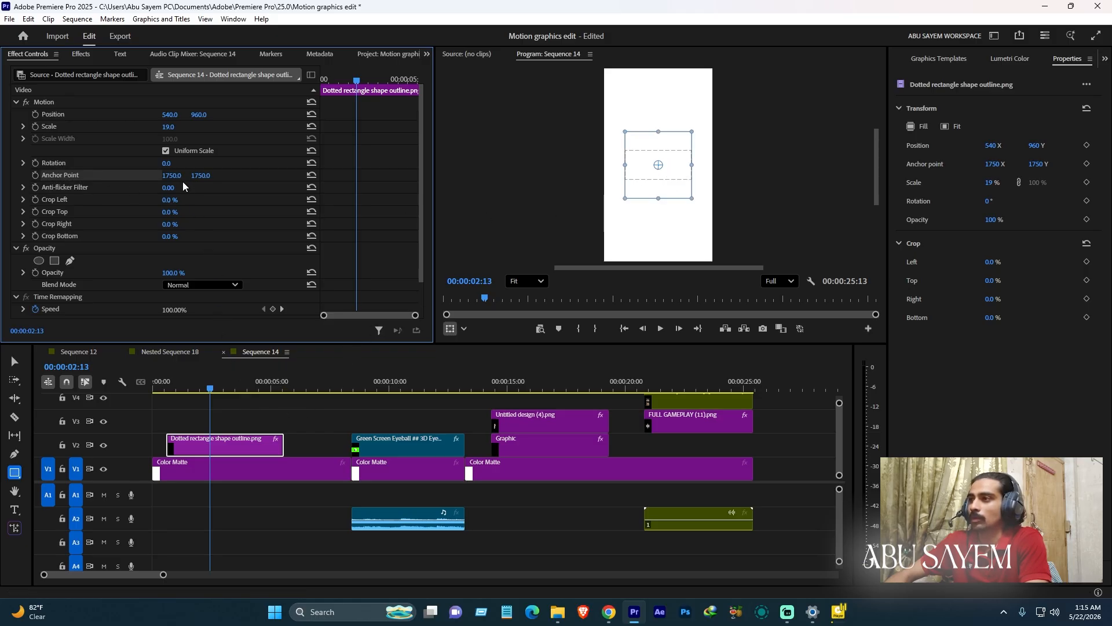
{"action": "left_click_drag", "start_coordinate": [169, 175], "coordinate": [252, 171]}
{"action": "left_click_drag", "start_coordinate": [168, 176], "coordinate": [81, 176]}
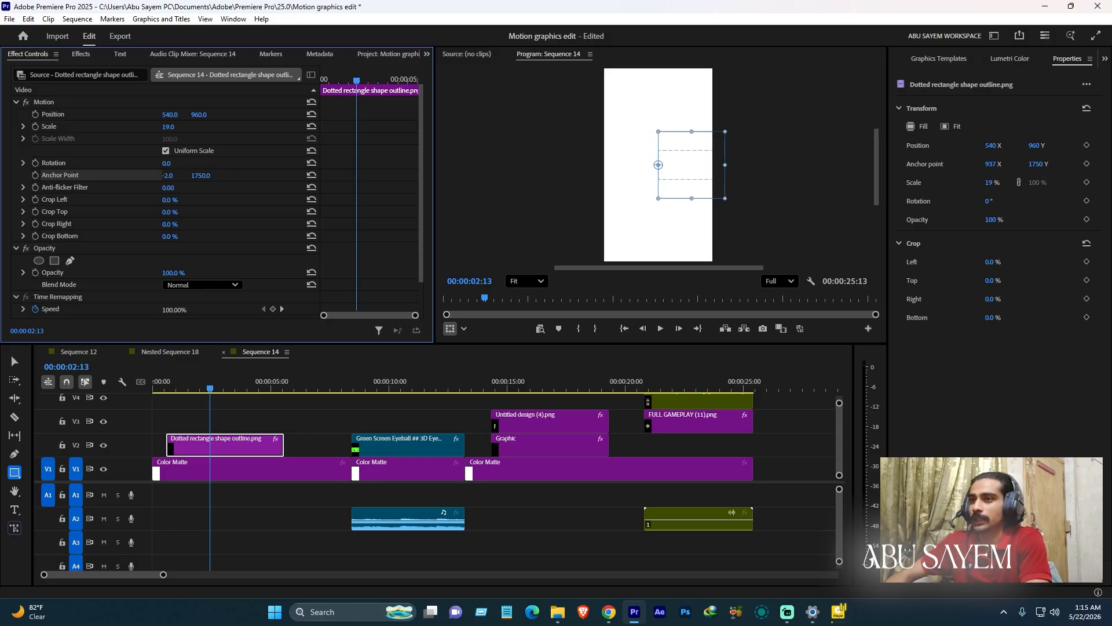
{"action": "left_click_drag", "start_coordinate": [201, 175], "coordinate": [150, 175]}
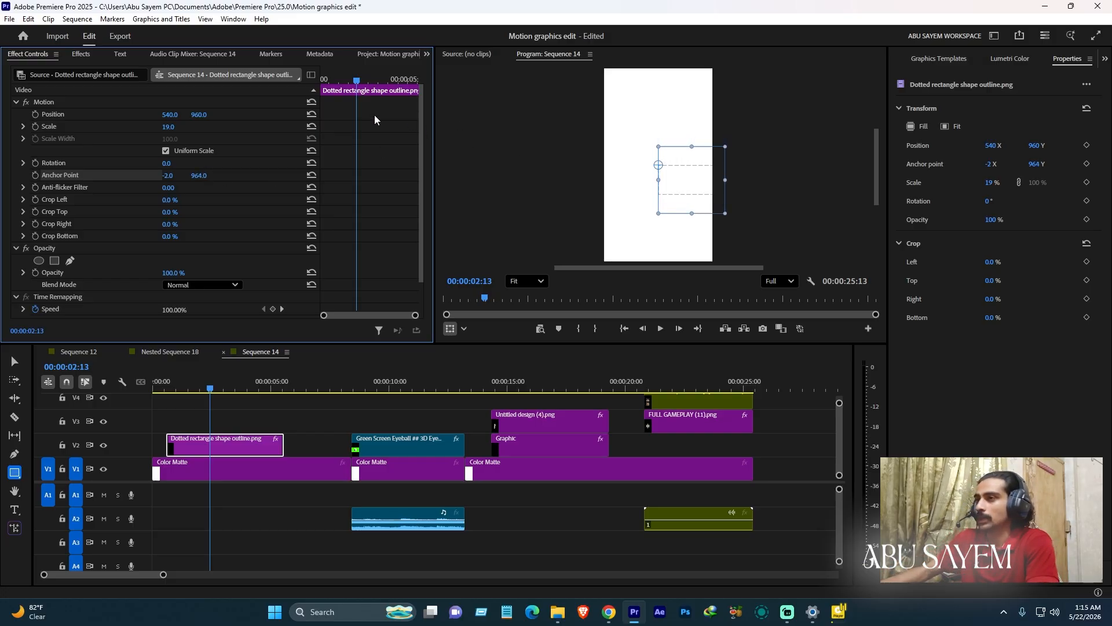
{"action": "left_click_drag", "start_coordinate": [991, 145], "coordinate": [776, 146]}
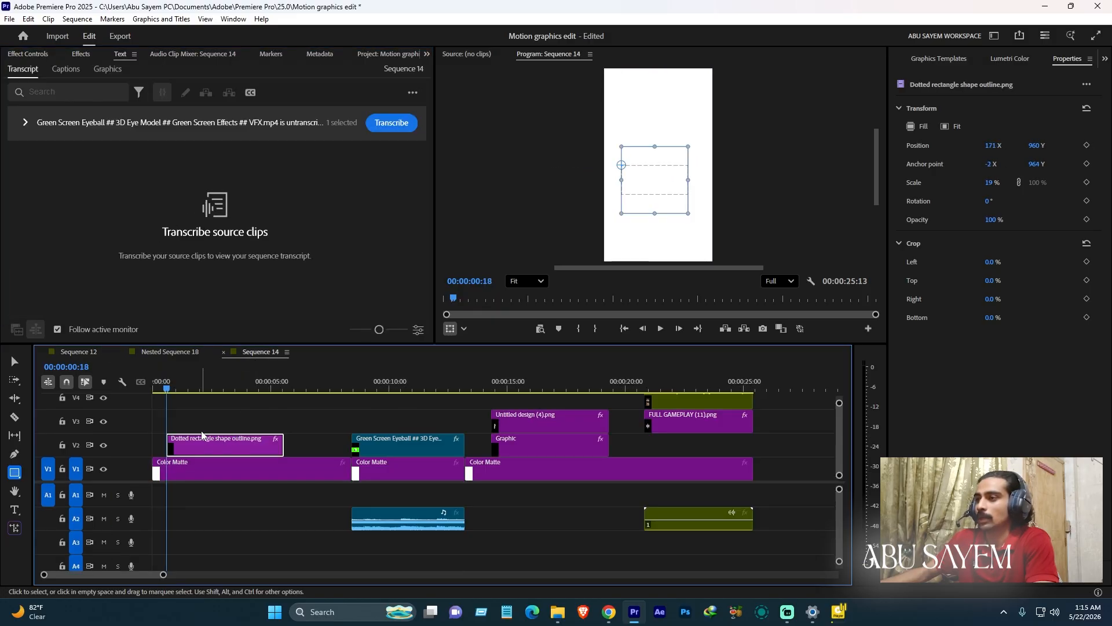
Step: Keyframe the dotted rectangle's Scale from 5 at 00:00:00:18 to 19 at 00:00:01:02, and preview the growth
{"action": "left_click", "coordinate": [32, 53]}
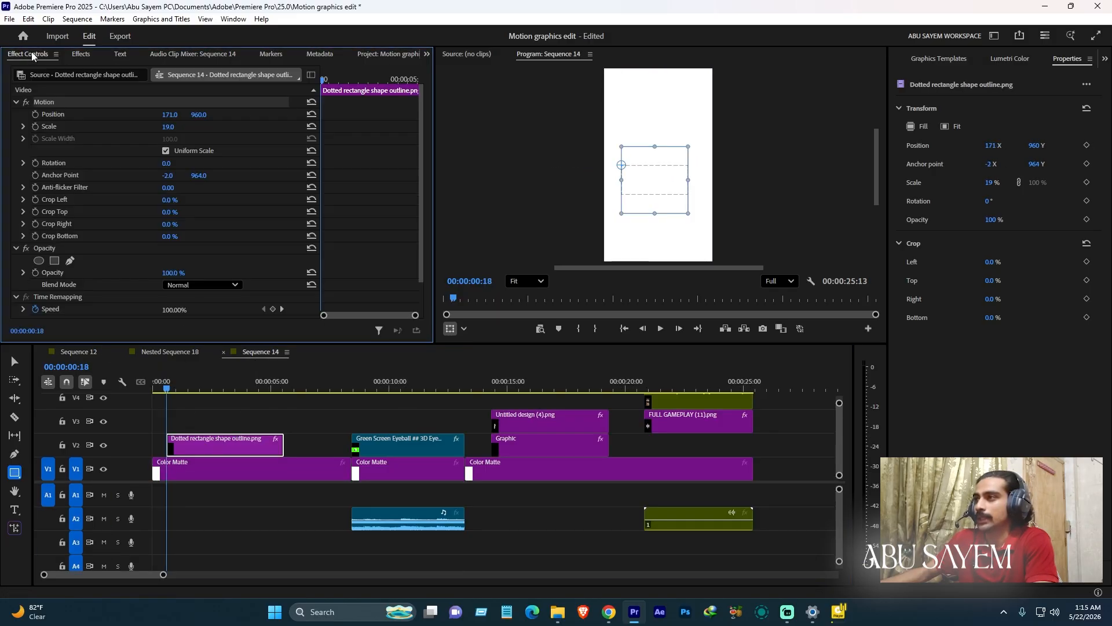
{"action": "left_click", "coordinate": [35, 124]}
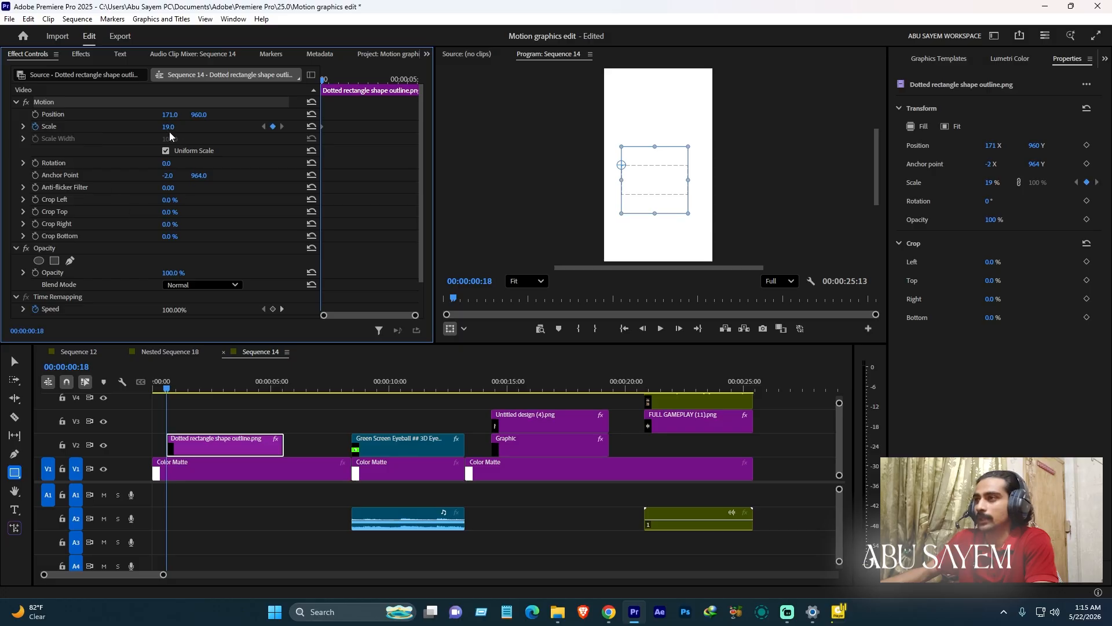
{"action": "left_click_drag", "start_coordinate": [168, 126], "coordinate": [160, 126]}
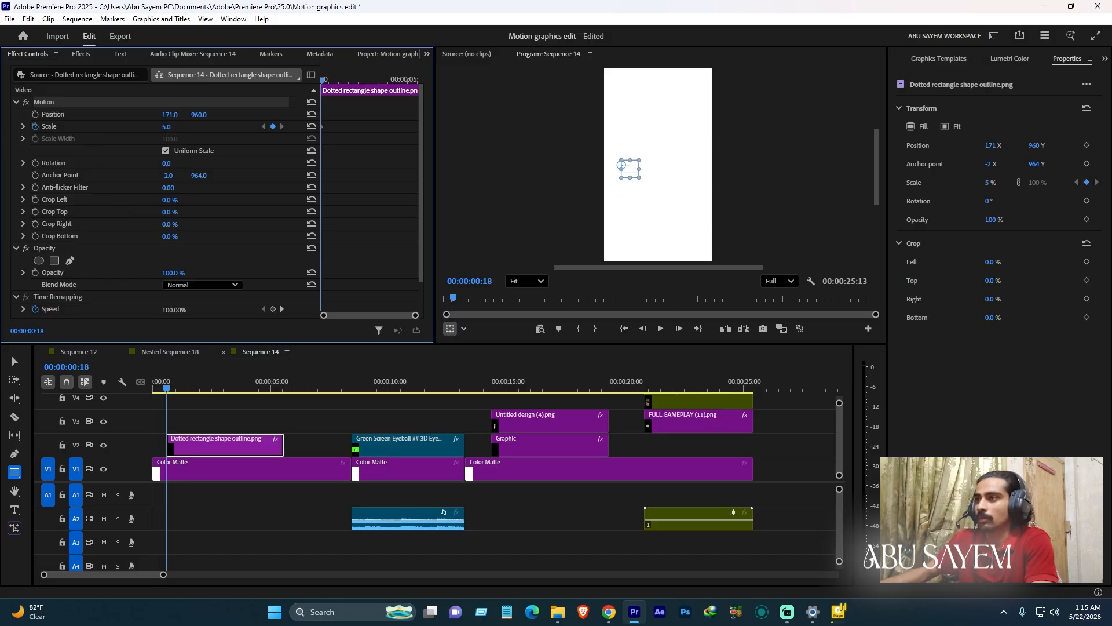
{"action": "left_click", "coordinate": [177, 389]}
{"action": "left_click", "coordinate": [173, 127]}
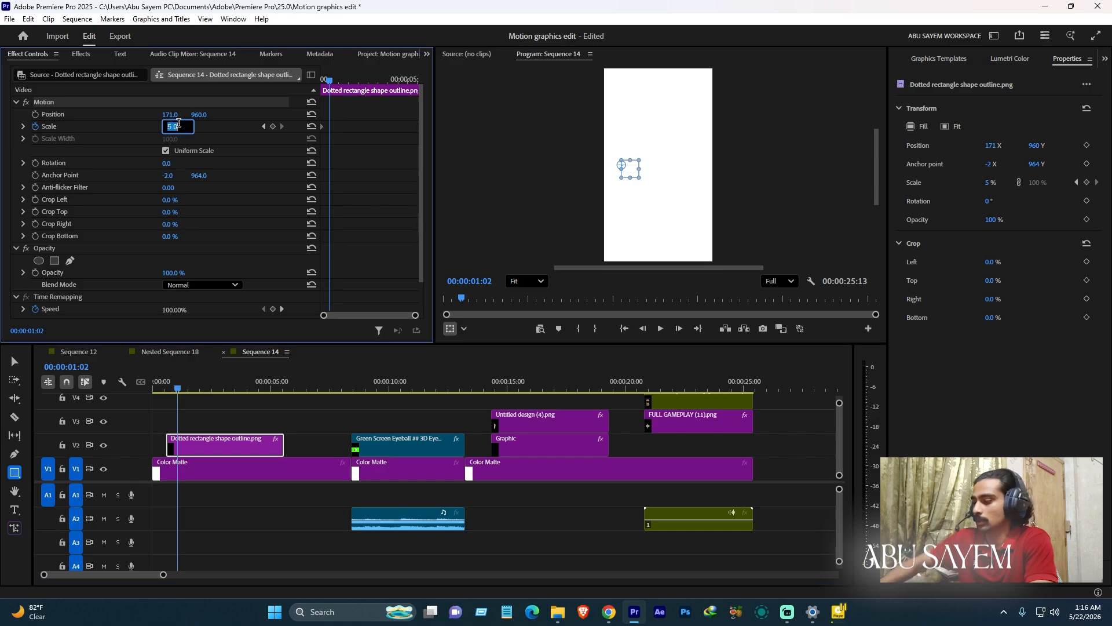
{"action": "type", "text": "19"}
{"action": "key", "text": "Return"}
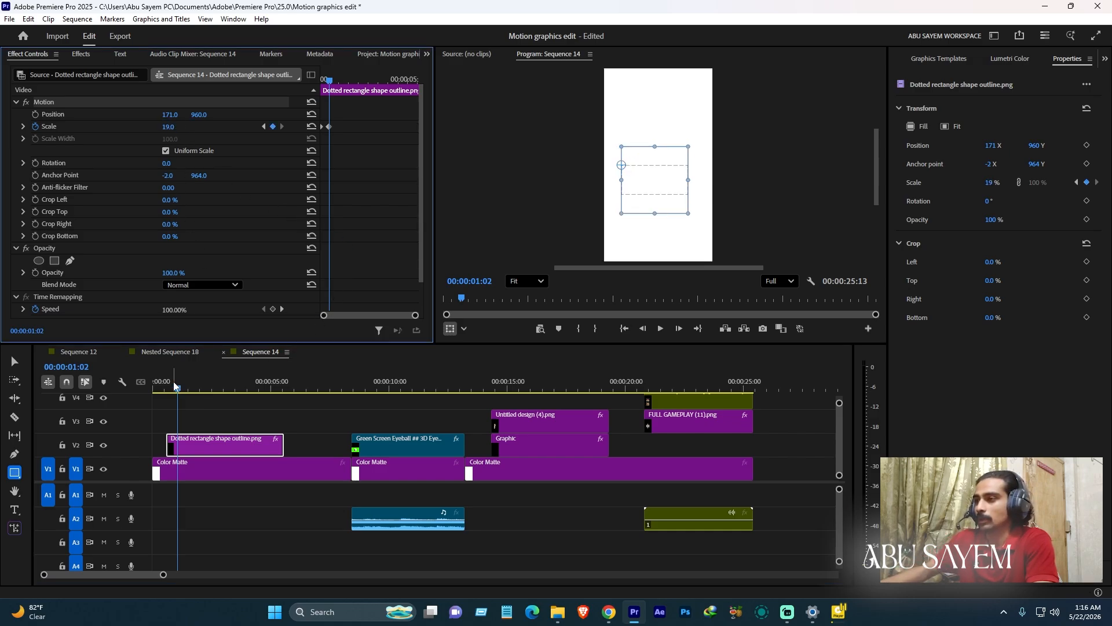
{"action": "left_click_drag", "start_coordinate": [174, 383], "coordinate": [181, 392]}
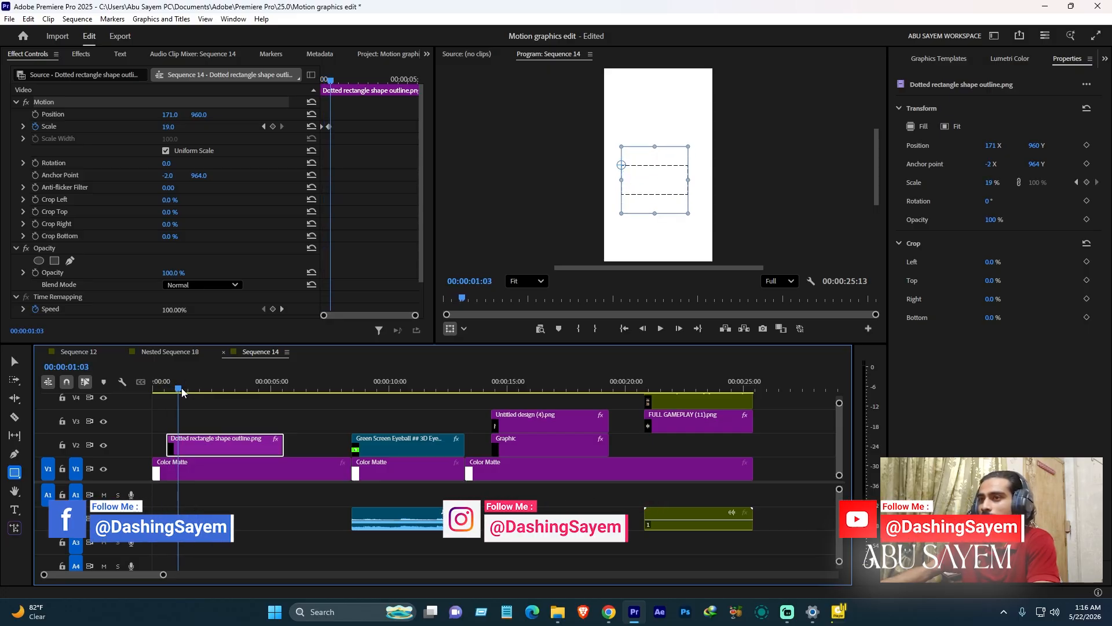
{"action": "left_click", "coordinate": [245, 507]}
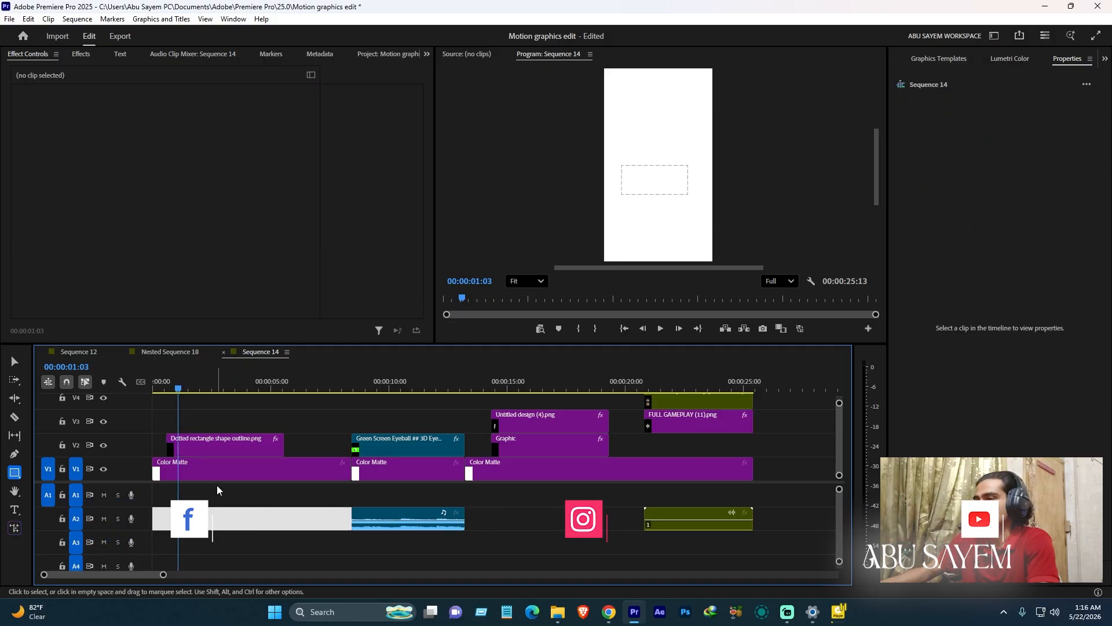
{"action": "left_click", "coordinate": [15, 510]}
{"action": "left_click", "coordinate": [638, 181]}
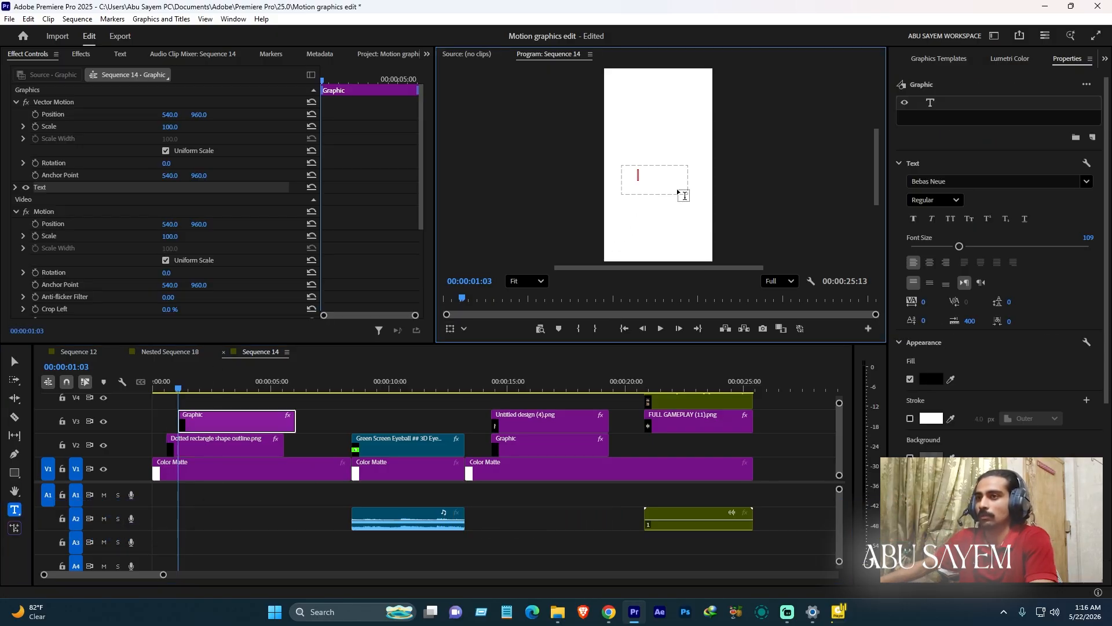
{"action": "key", "text": "a"}
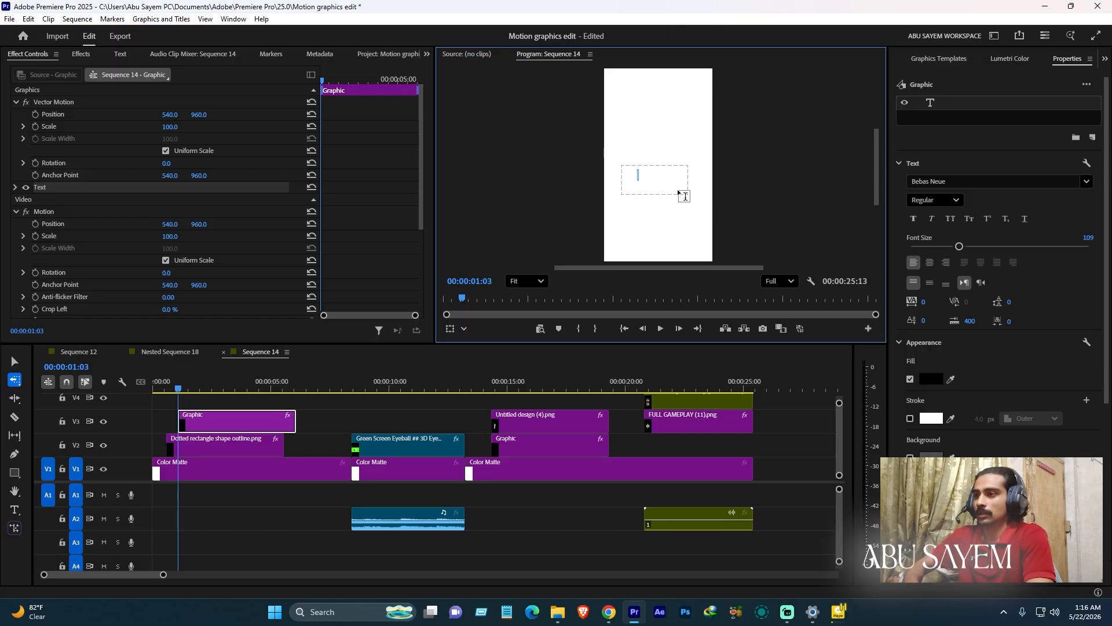
{"action": "key", "text": "ctrl+z"}
Step: Add the creator's last name in capitals as text inside the dotted rectangle and set its font size to 180
{"action": "left_click", "coordinate": [14, 509]}
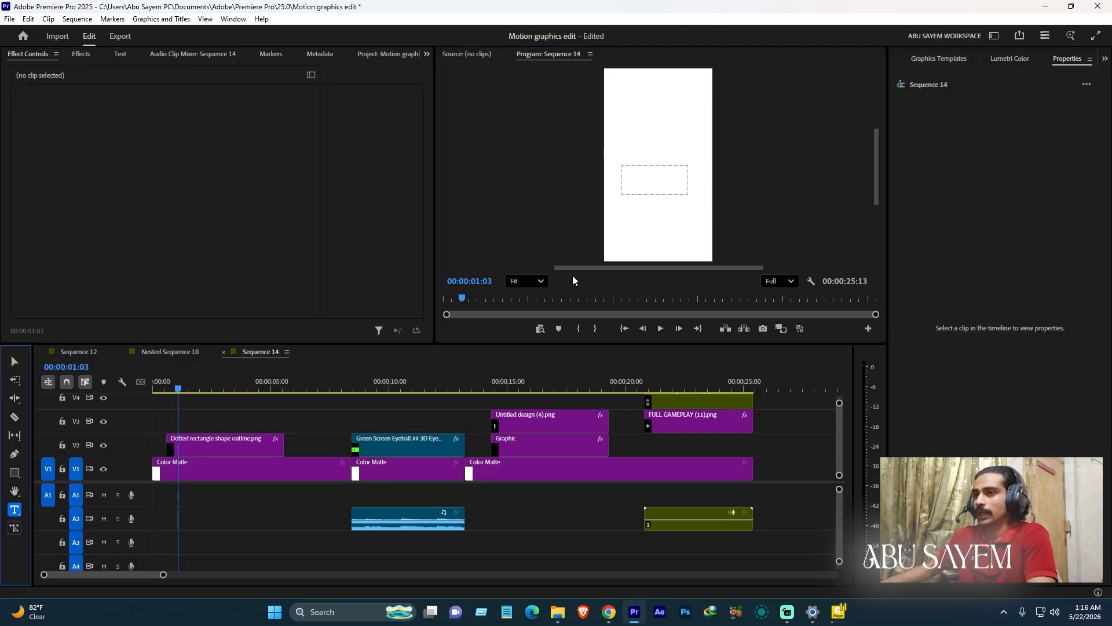
{"action": "left_click", "coordinate": [641, 186]}
{"action": "type", "text": "SAYEM"}
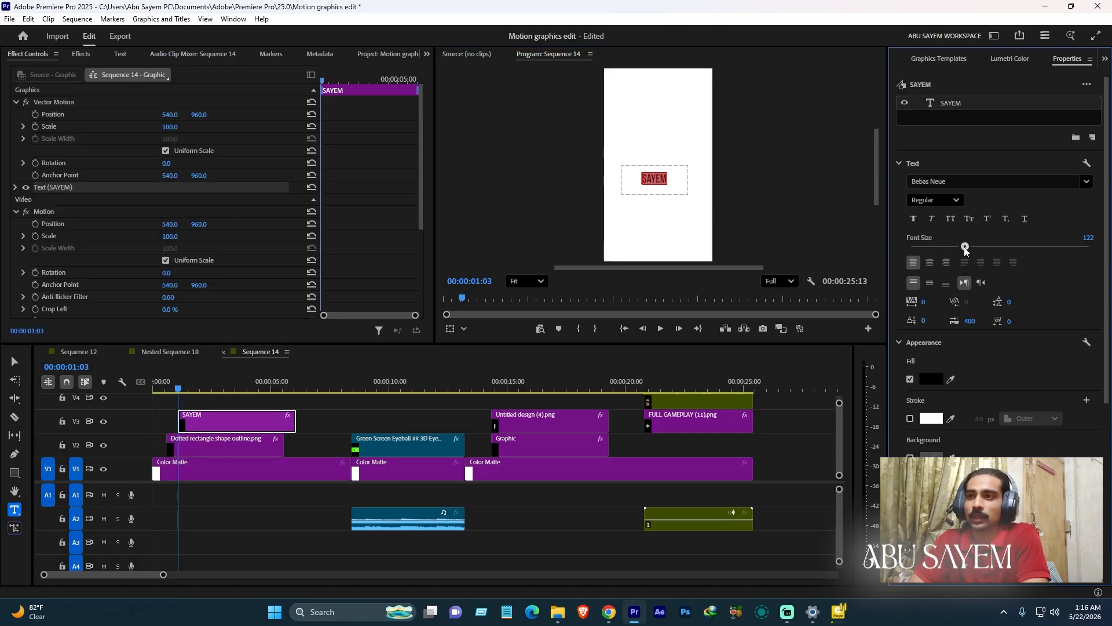
{"action": "left_click_drag", "start_coordinate": [965, 247], "coordinate": [991, 247]}
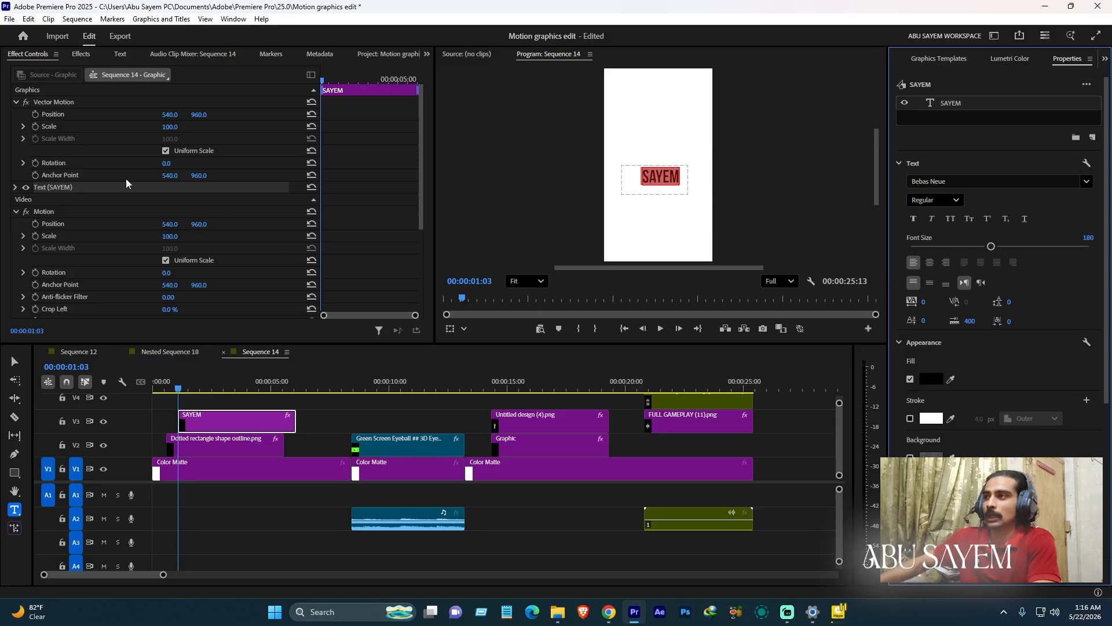
Step: Center the name text in the dotted rectangle and start keyframing its vector Position at 540, 960 and Opacity at 100% at 00:00:01:16
{"action": "scroll", "coordinate": [992, 355], "scroll_direction": "down", "scroll_amount": 3}
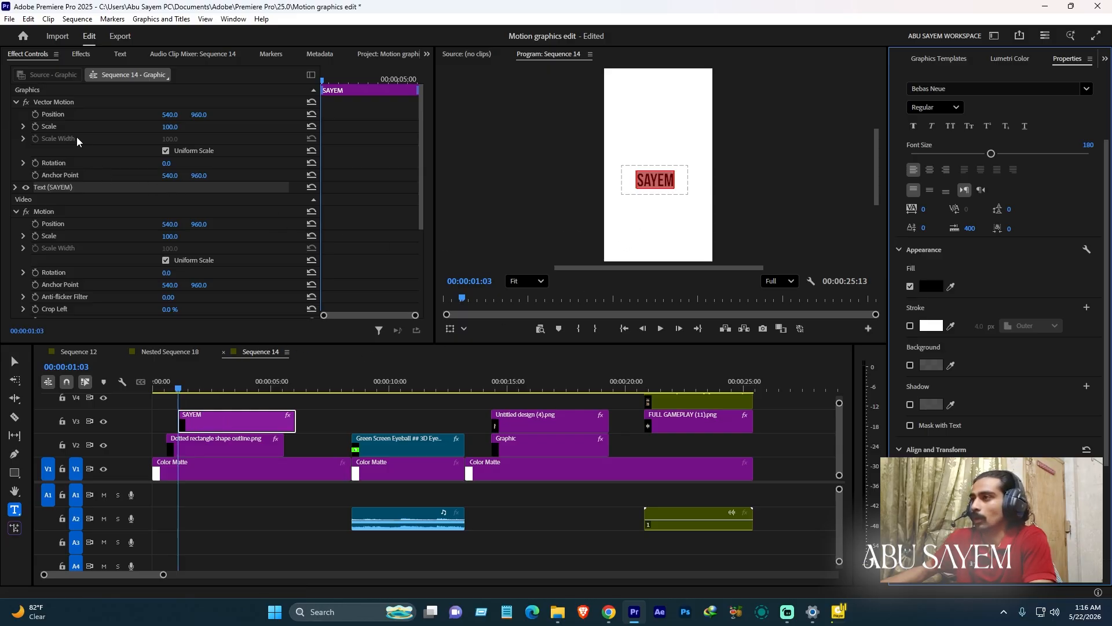
{"action": "left_click_drag", "start_coordinate": [199, 117], "coordinate": [267, 118]}
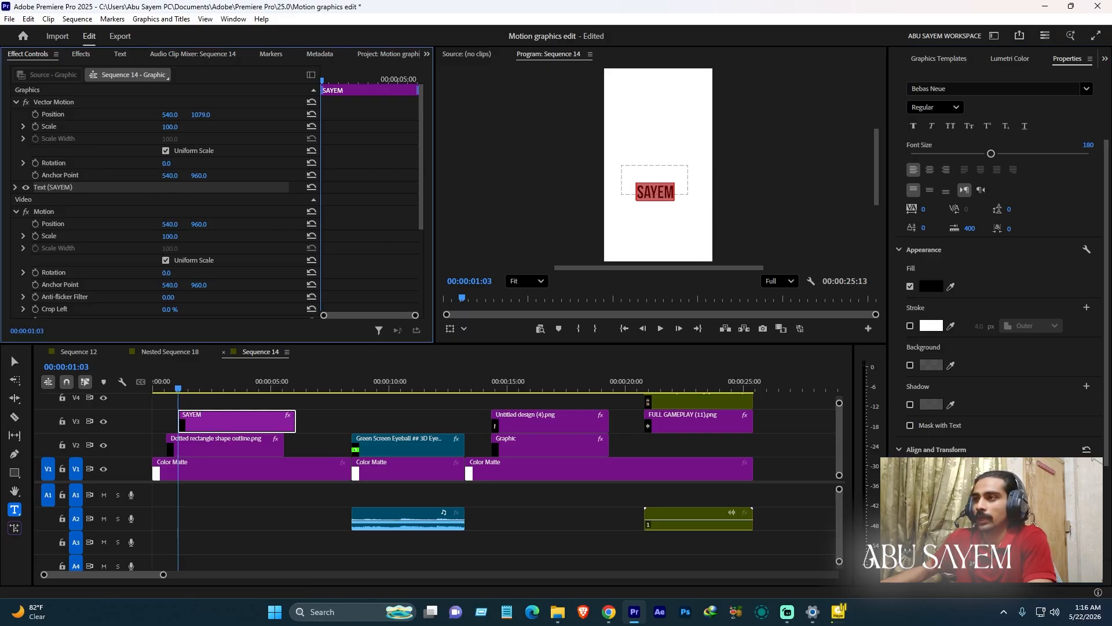
{"action": "left_click", "coordinate": [35, 114]}
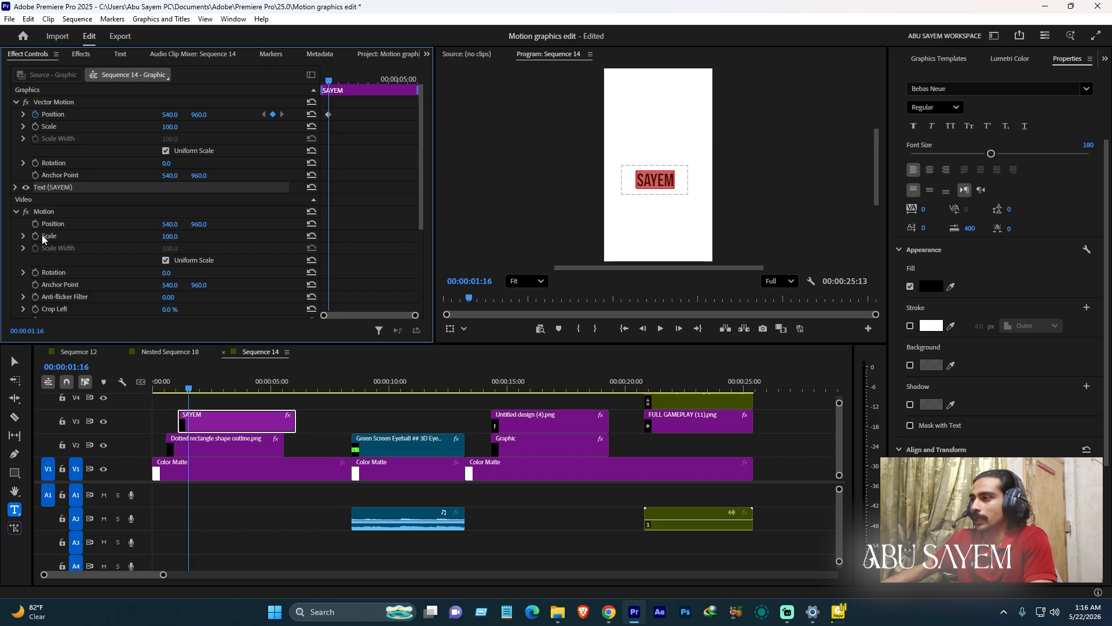
{"action": "scroll", "coordinate": [45, 284], "scroll_direction": "down", "scroll_amount": 5}
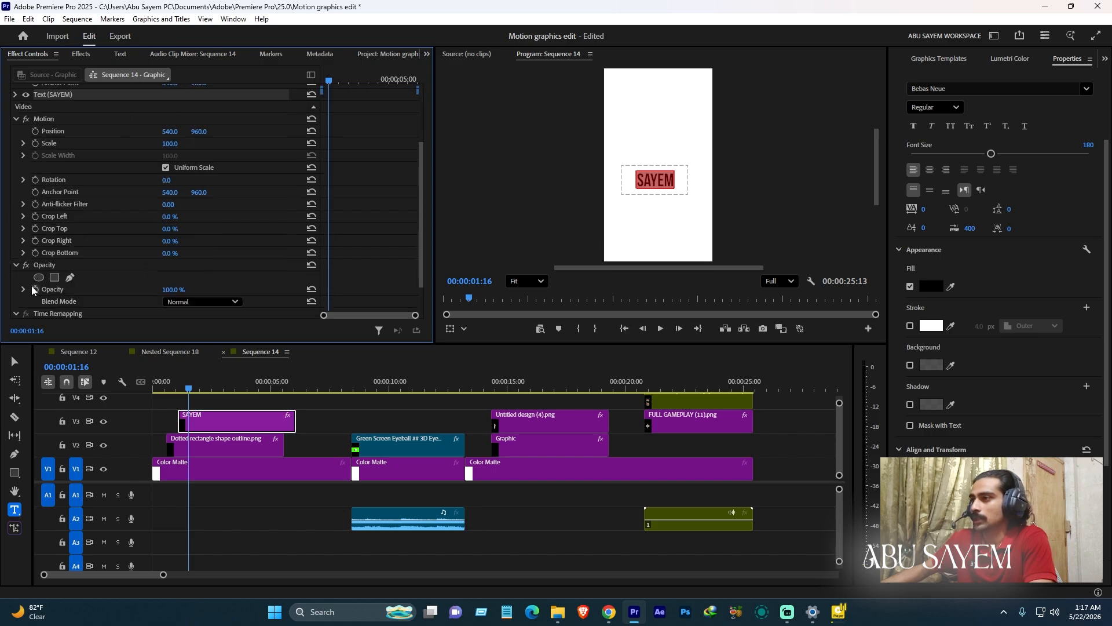
{"action": "left_click", "coordinate": [34, 289]}
Step: Keyframe the name text at 00:00:01:03 with Opacity 0% and vertical vector Position 1153
{"action": "left_click_drag", "start_coordinate": [193, 384], "coordinate": [178, 385]}
{"action": "left_click_drag", "start_coordinate": [168, 290], "coordinate": [165, 289]}
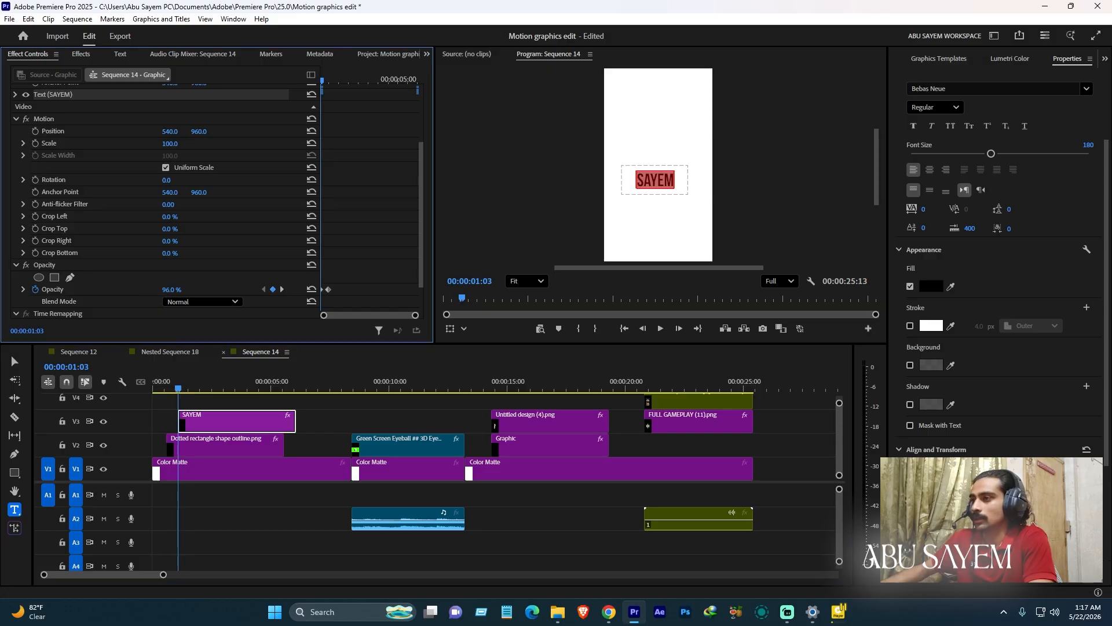
{"action": "scroll", "coordinate": [125, 241], "scroll_direction": "up", "scroll_amount": 5}
{"action": "left_click_drag", "start_coordinate": [199, 114], "coordinate": [311, 114]}
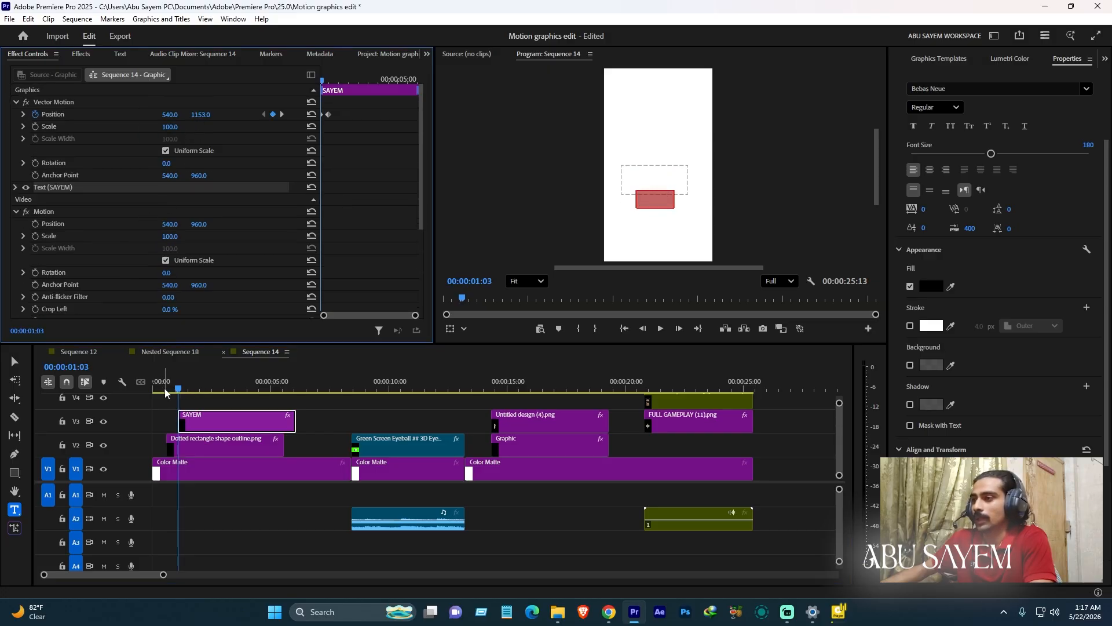
Step: Check the name text's entrance and move its clip to start at 00:00:00:26
{"action": "left_click", "coordinate": [164, 388]}
{"action": "left_click", "coordinate": [220, 515]}
{"action": "left_click", "coordinate": [194, 387]}
{"action": "left_click", "coordinate": [189, 416]}
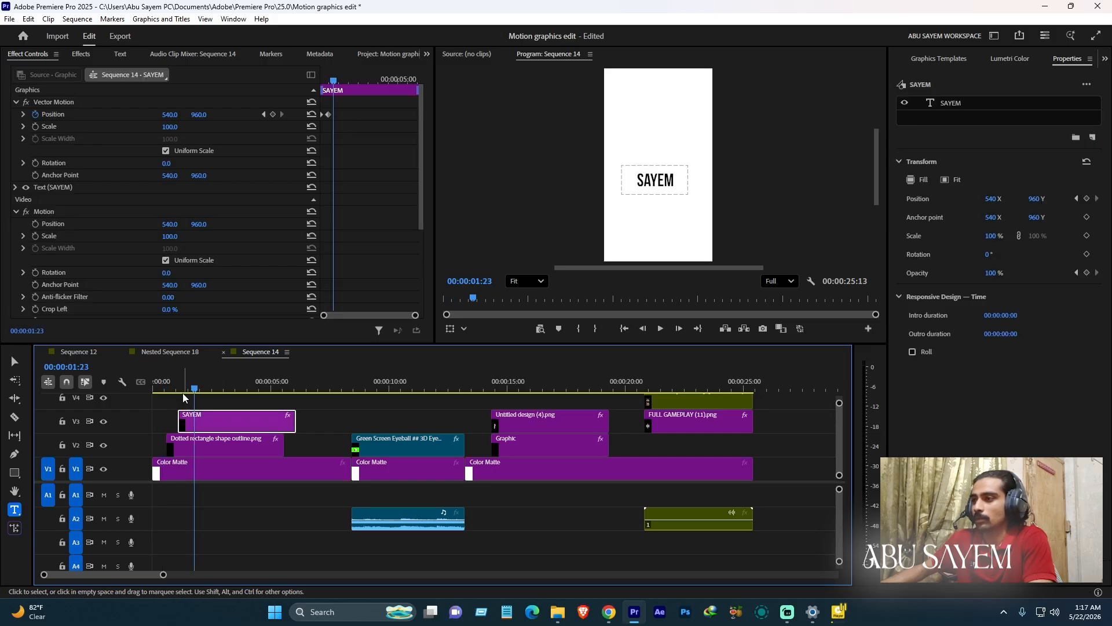
{"action": "left_click", "coordinate": [174, 388]}
{"action": "left_click", "coordinate": [173, 388]}
{"action": "left_click_drag", "start_coordinate": [202, 426], "coordinate": [197, 430]}
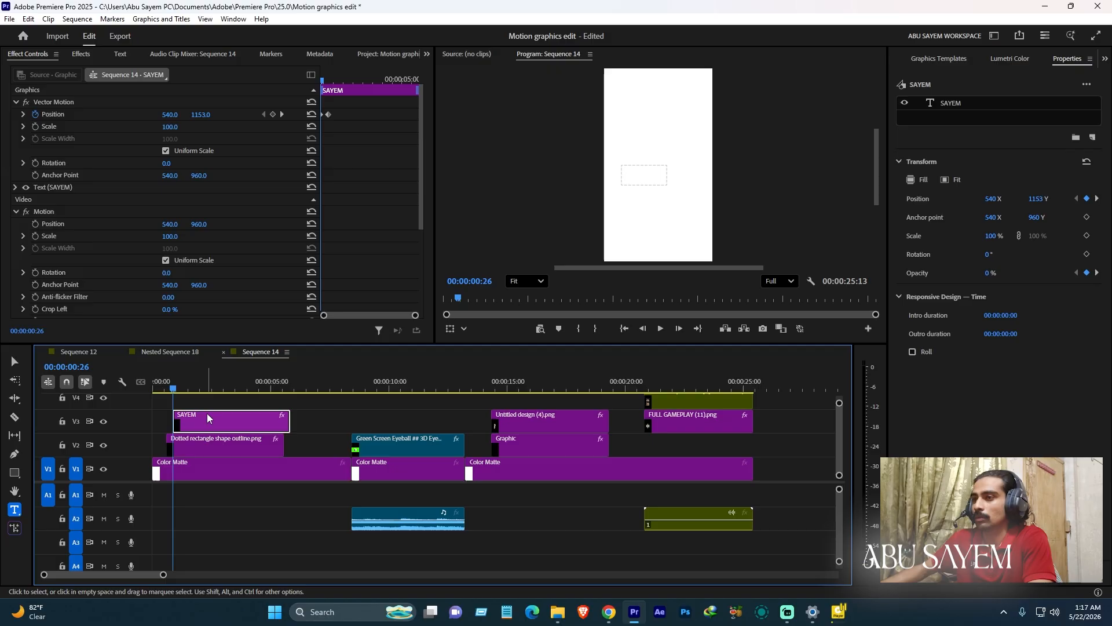
Step: Set the name text's starting vertical Position keyframe to 1077 and preview the animation from 00:00:00:15
{"action": "left_click_drag", "start_coordinate": [200, 114], "coordinate": [185, 114]}
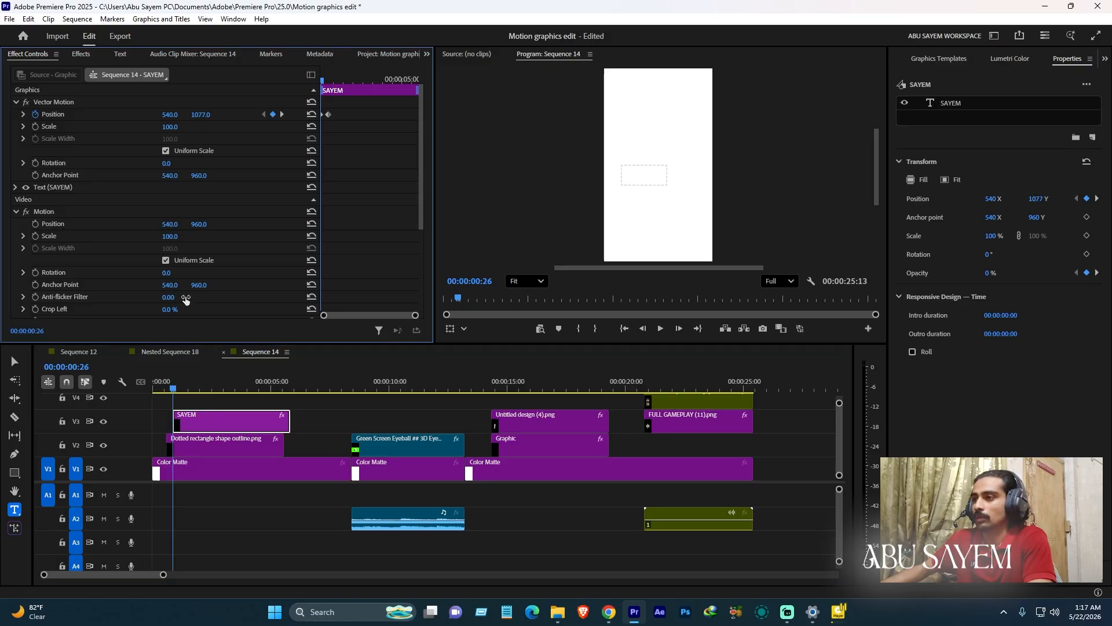
{"action": "left_click", "coordinate": [176, 387]}
{"action": "left_click_drag", "start_coordinate": [176, 390], "coordinate": [163, 386]}
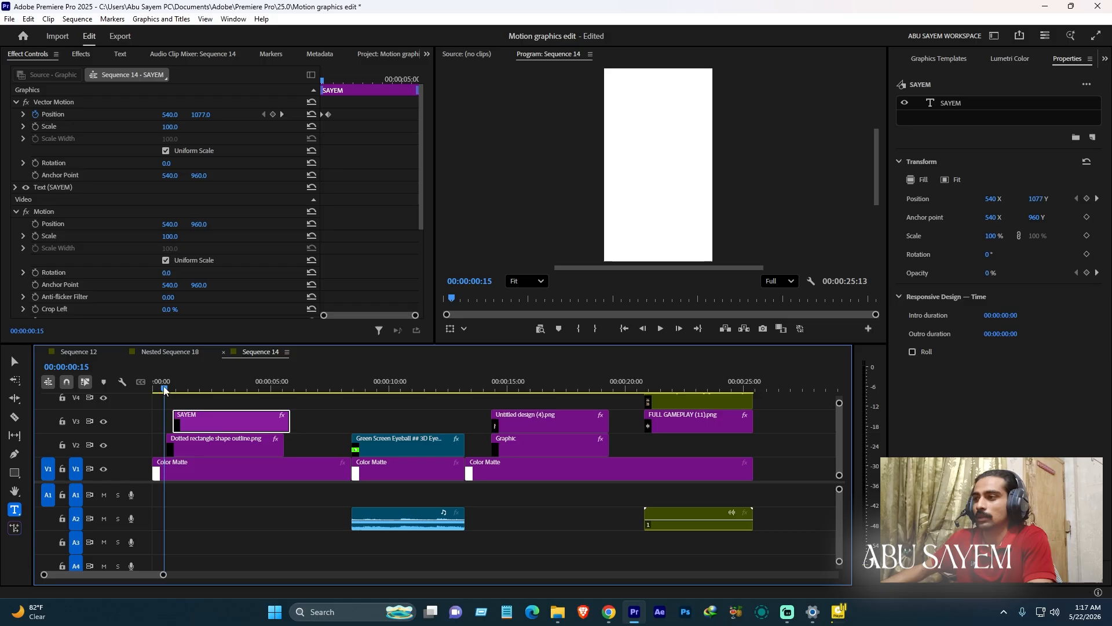
{"action": "left_click", "coordinate": [219, 508]}
{"action": "key", "text": "space"}
{"action": "key", "text": "space"}
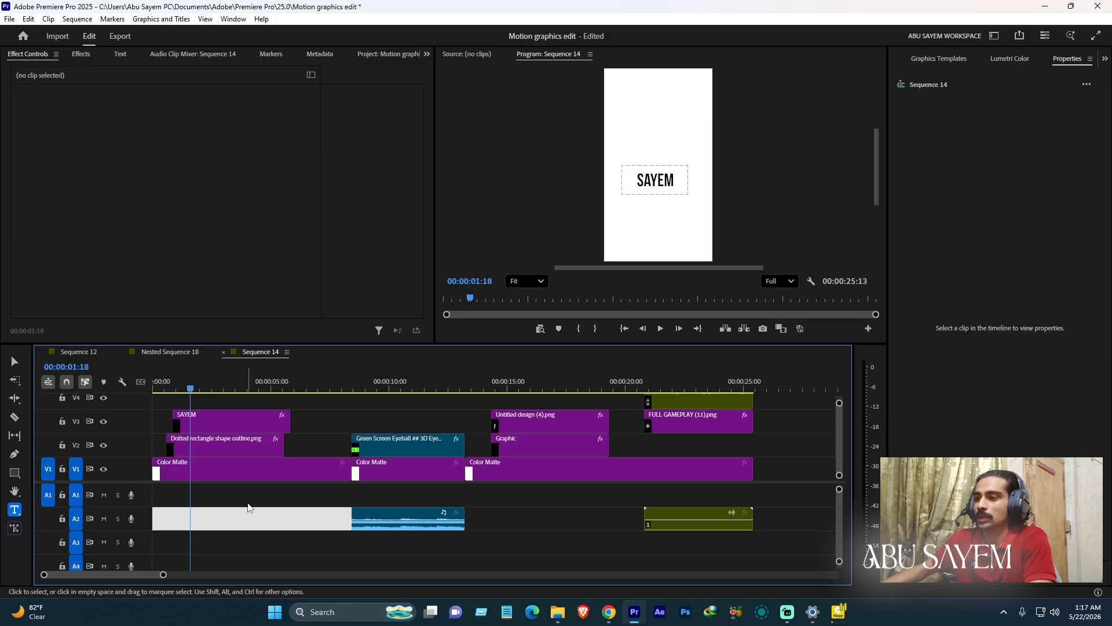
Step: Examine the rounded tagline pills in Sequence 12 around 00:00:30:53, check Nested Sequence 18, and return to Sequence 14
{"action": "left_click", "coordinate": [84, 55]}
{"action": "left_click", "coordinate": [79, 352]}
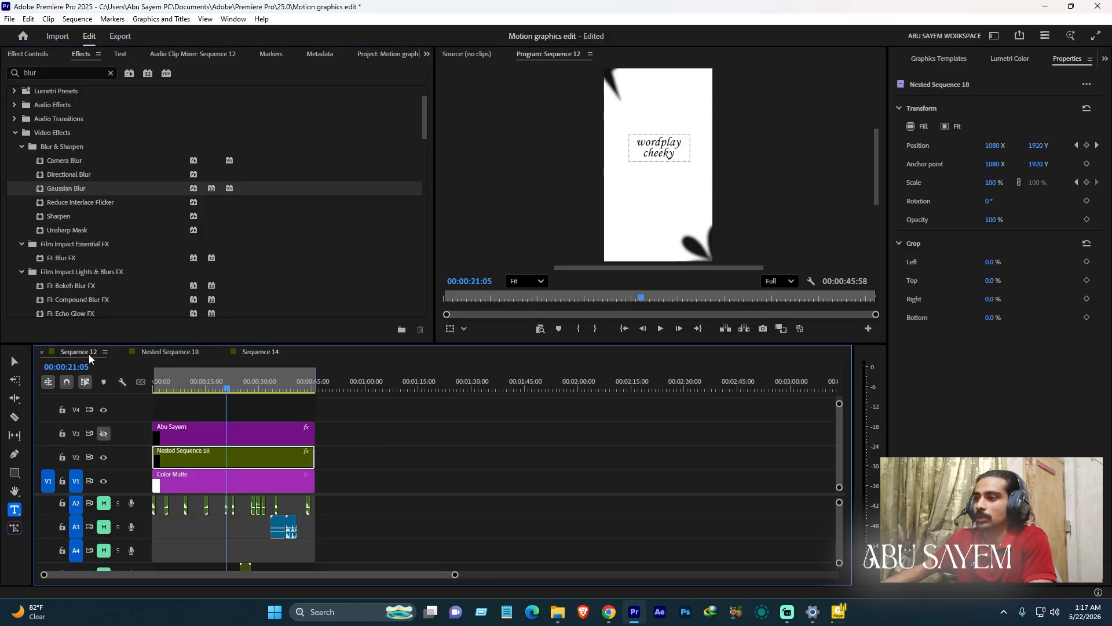
{"action": "left_click", "coordinate": [246, 393]}
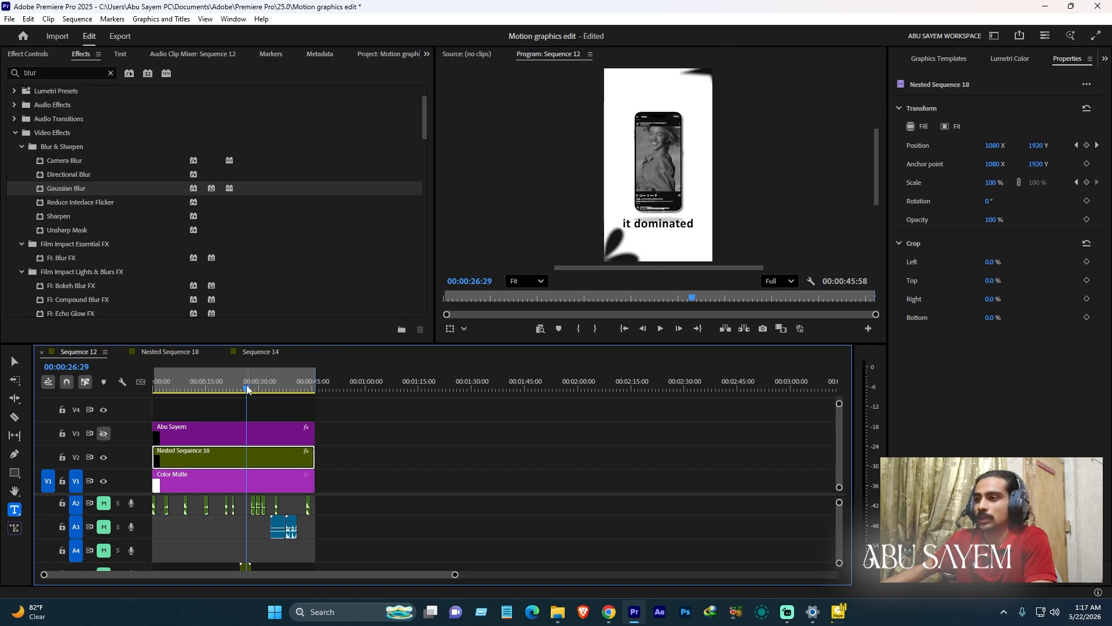
{"action": "left_click_drag", "start_coordinate": [247, 389], "coordinate": [262, 391]}
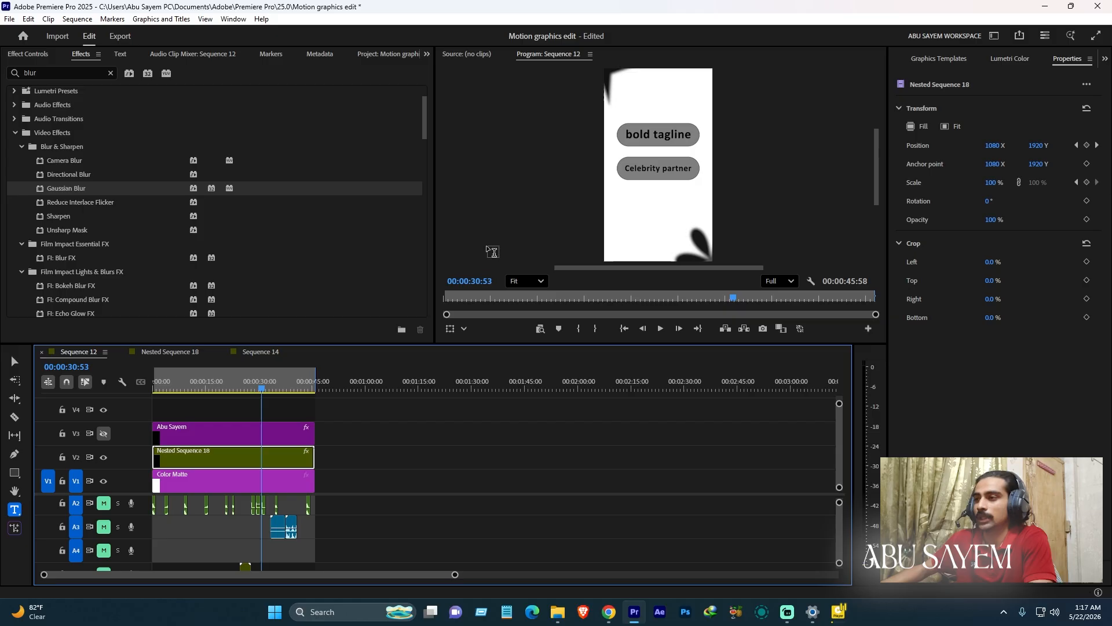
{"action": "left_click", "coordinate": [178, 355]}
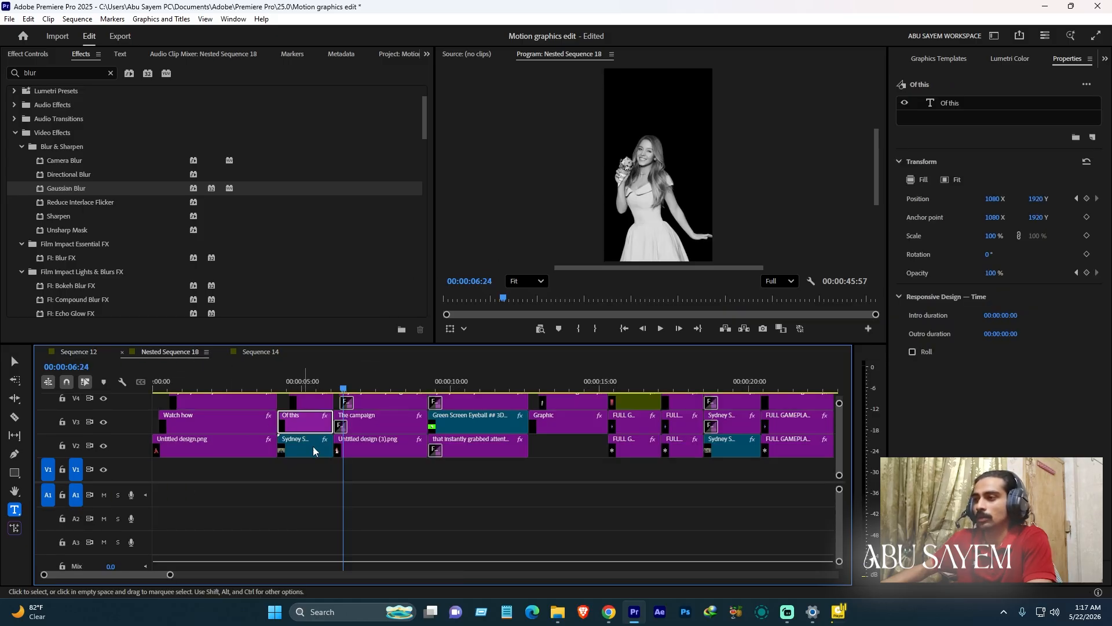
{"action": "left_click", "coordinate": [247, 352]}
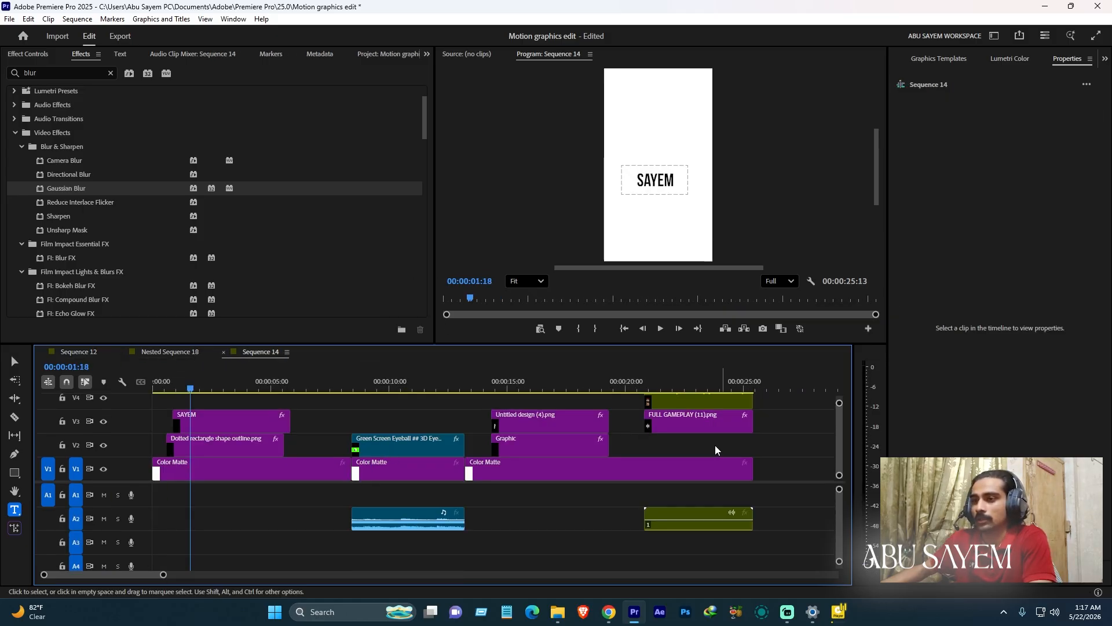
Step: Delete all clips in Sequence 14 except the Color Matte clips on V1
{"action": "left_click_drag", "start_coordinate": [687, 445], "coordinate": [215, 413]}
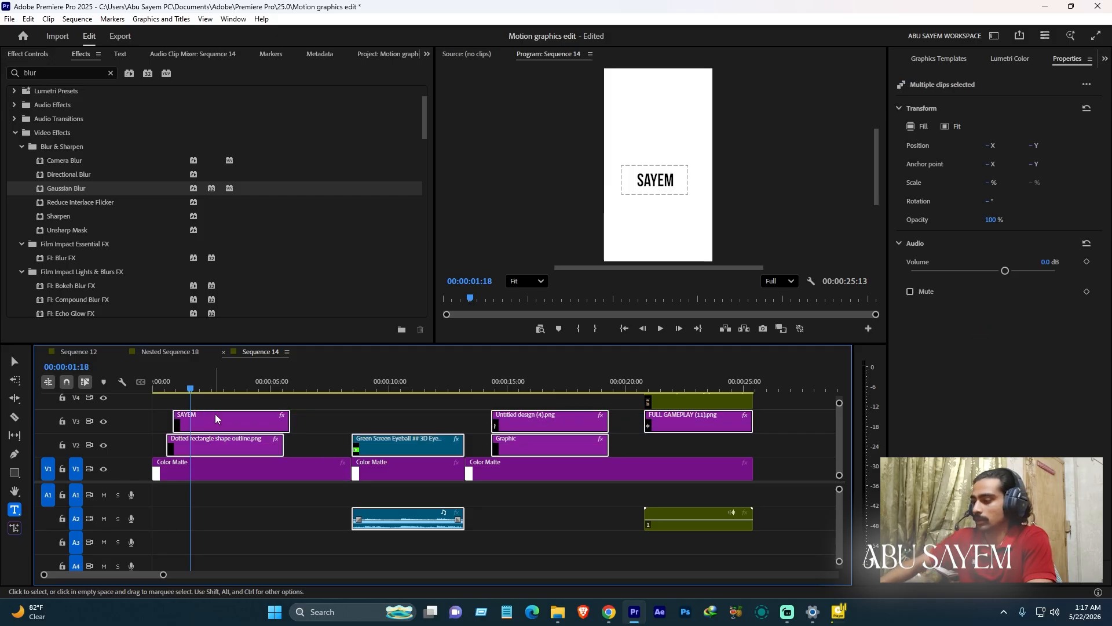
{"action": "key", "text": "Delete"}
{"action": "left_click", "coordinate": [697, 405]}
{"action": "key", "text": "Delete"}
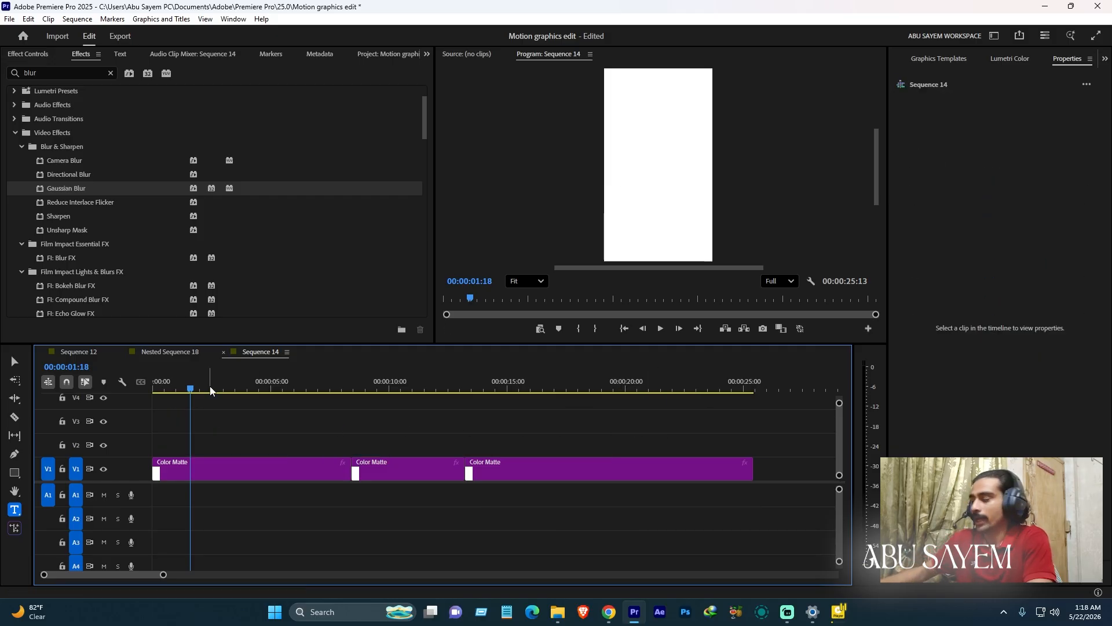
Step: Draw a black rectangle about 716 by 201 in the upper half of the frame and set its corner radius to 172
{"action": "left_click", "coordinate": [14, 473]}
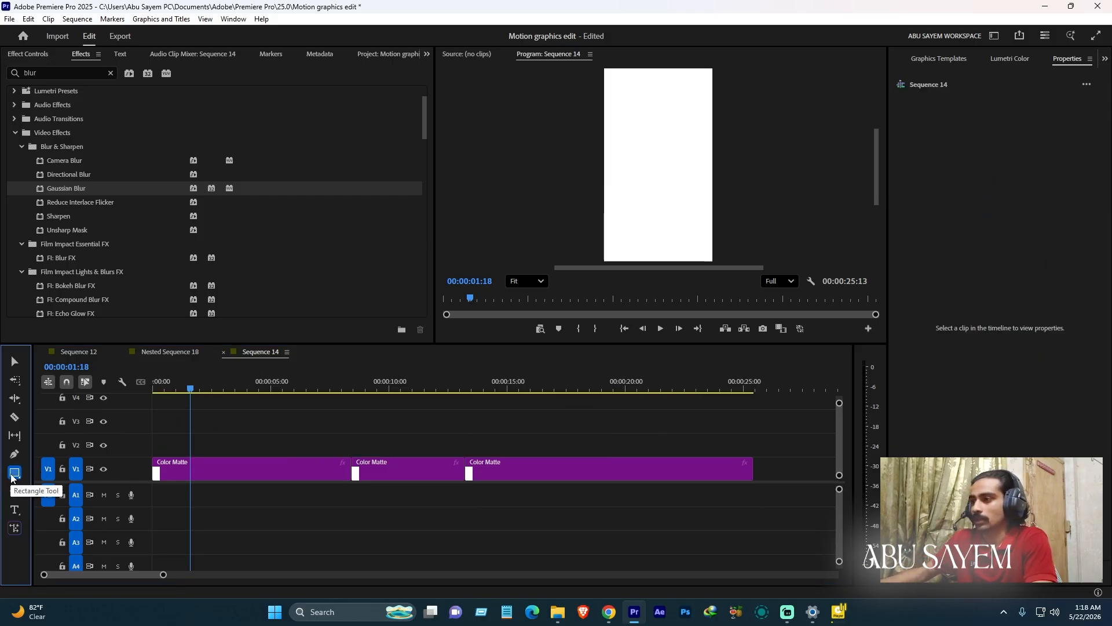
{"action": "left_click_drag", "start_coordinate": [623, 139], "coordinate": [696, 161]}
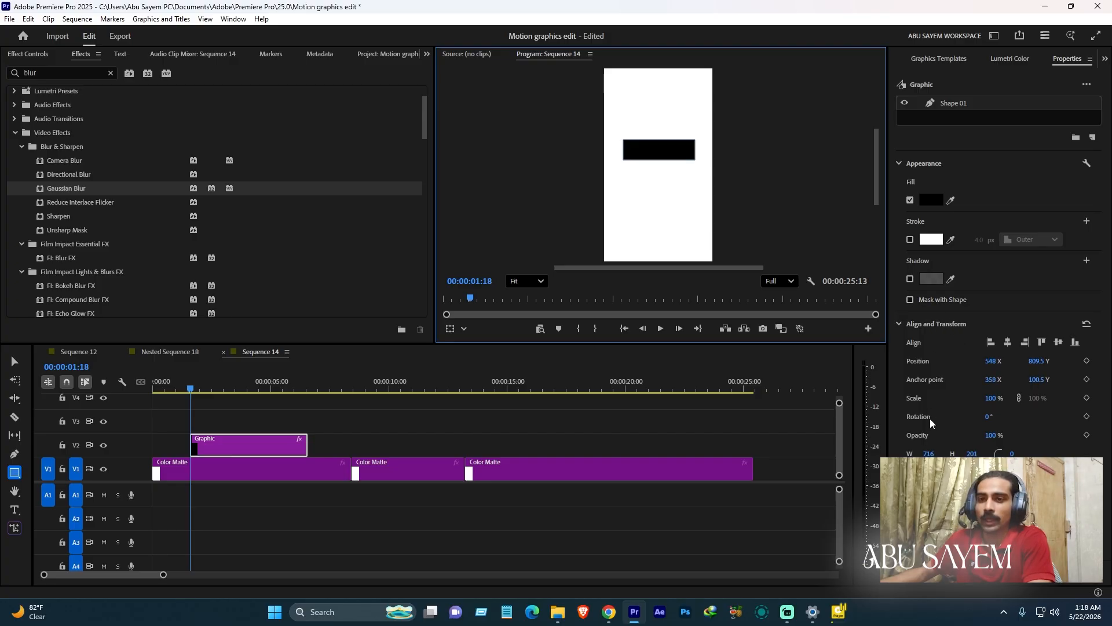
{"action": "left_click", "coordinate": [1014, 454]}
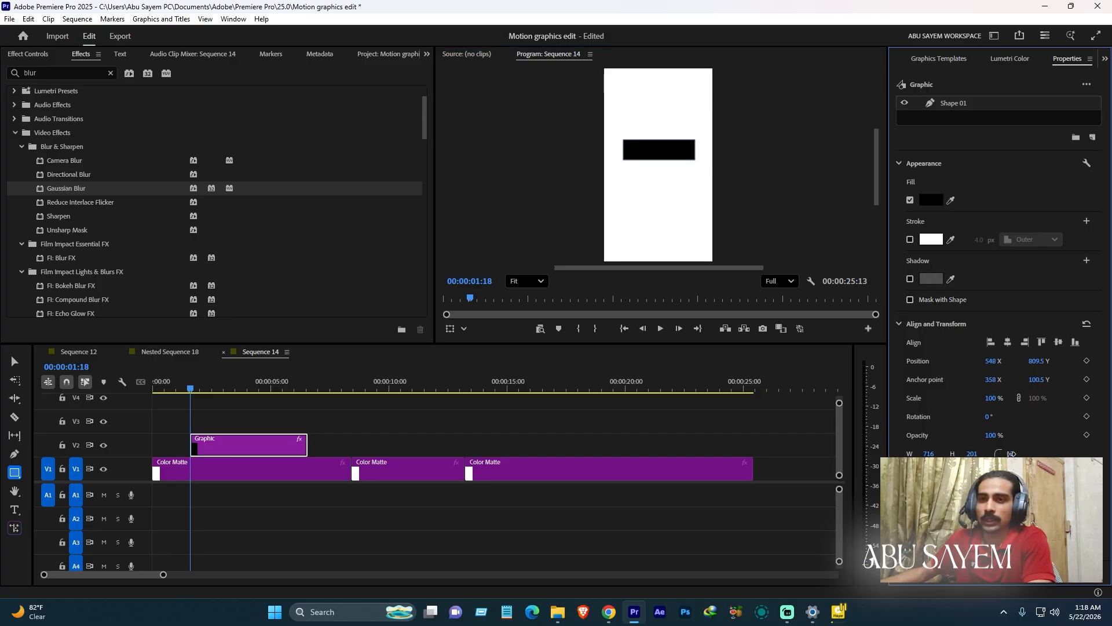
{"action": "left_click_drag", "start_coordinate": [1011, 454], "coordinate": [1109, 453]}
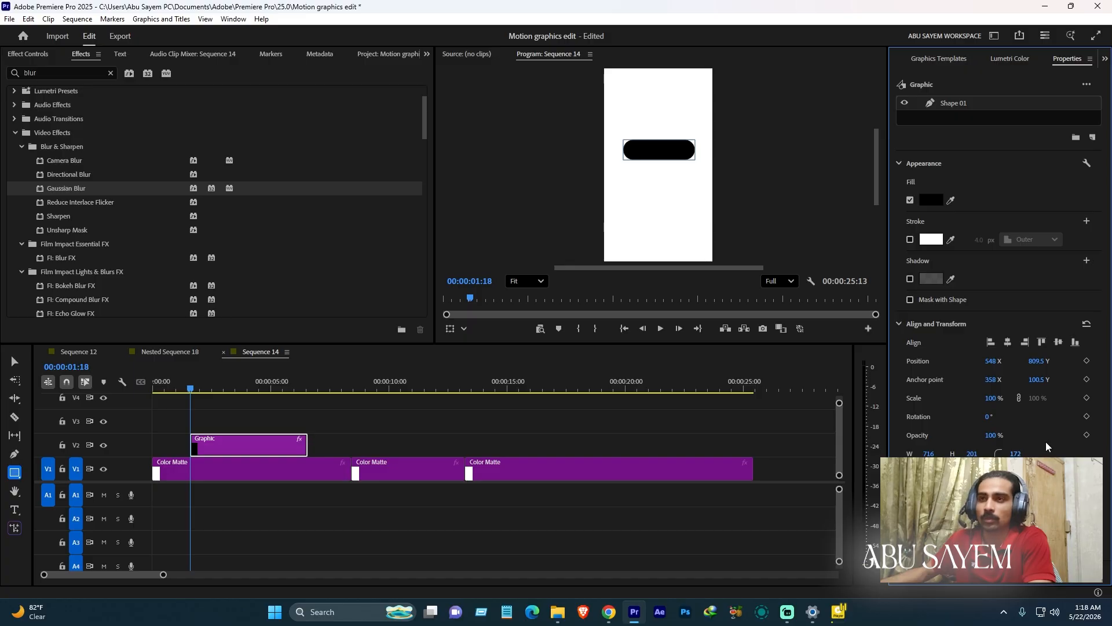
Step: Center the rounded shape horizontally and vertically in the frame and change its fill to dark gray
{"action": "left_click", "coordinate": [634, 422]}
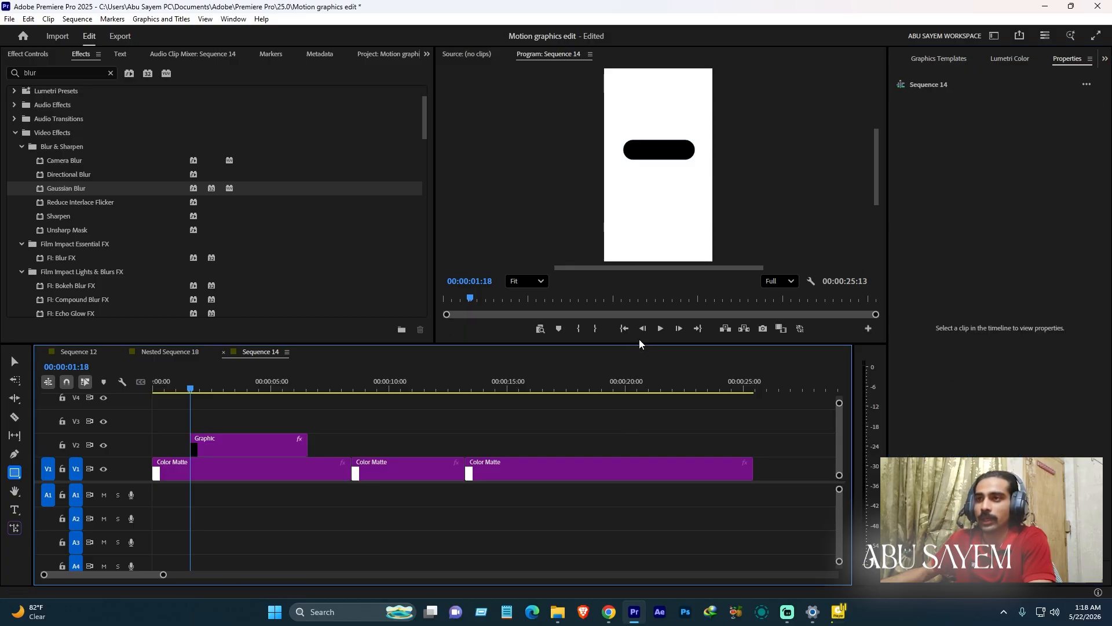
{"action": "left_click", "coordinate": [625, 156]}
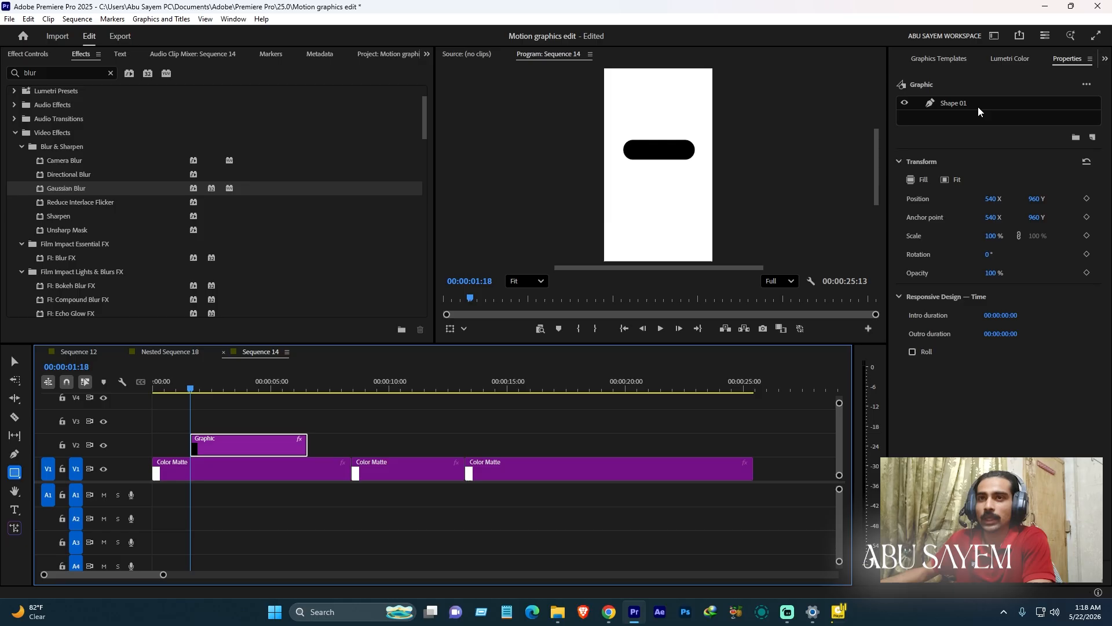
{"action": "left_click", "coordinate": [975, 105]}
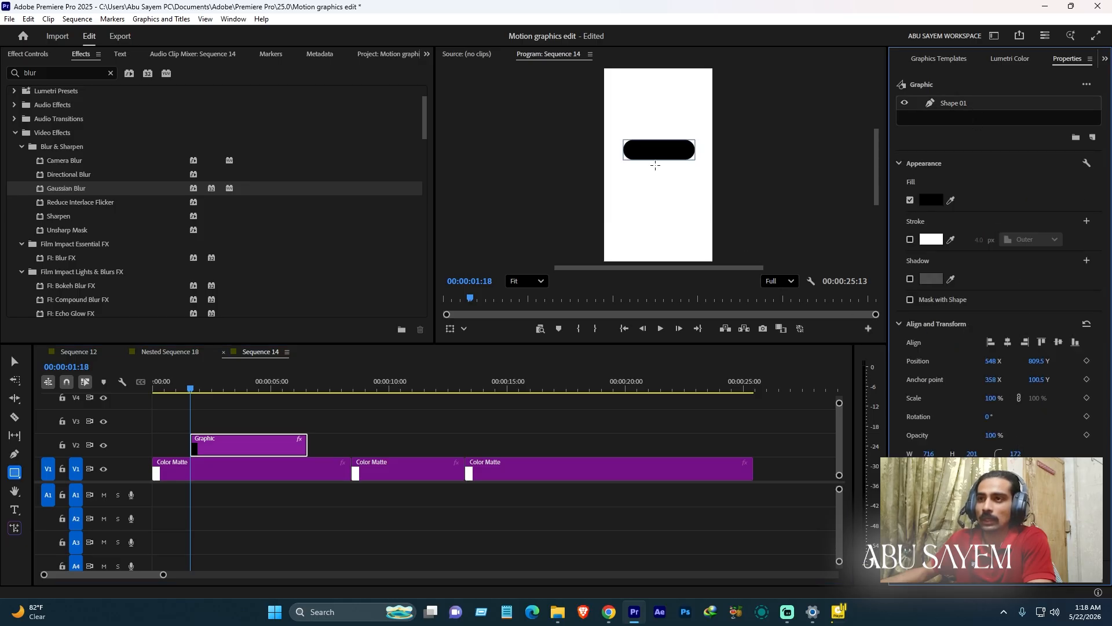
{"action": "left_click", "coordinate": [1007, 342]}
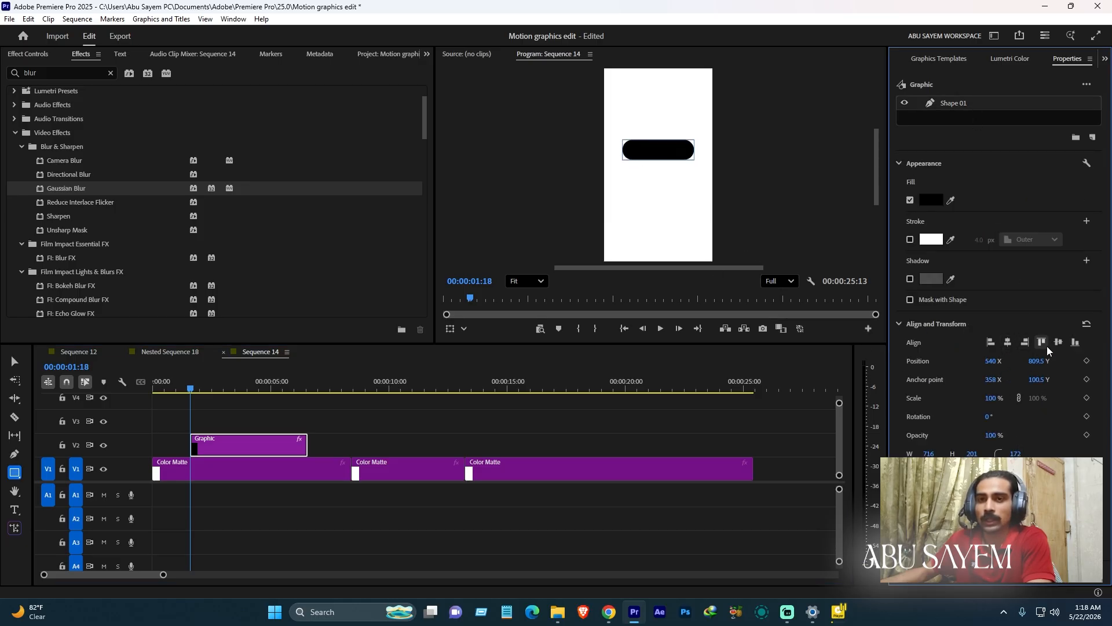
{"action": "left_click", "coordinate": [1059, 342]}
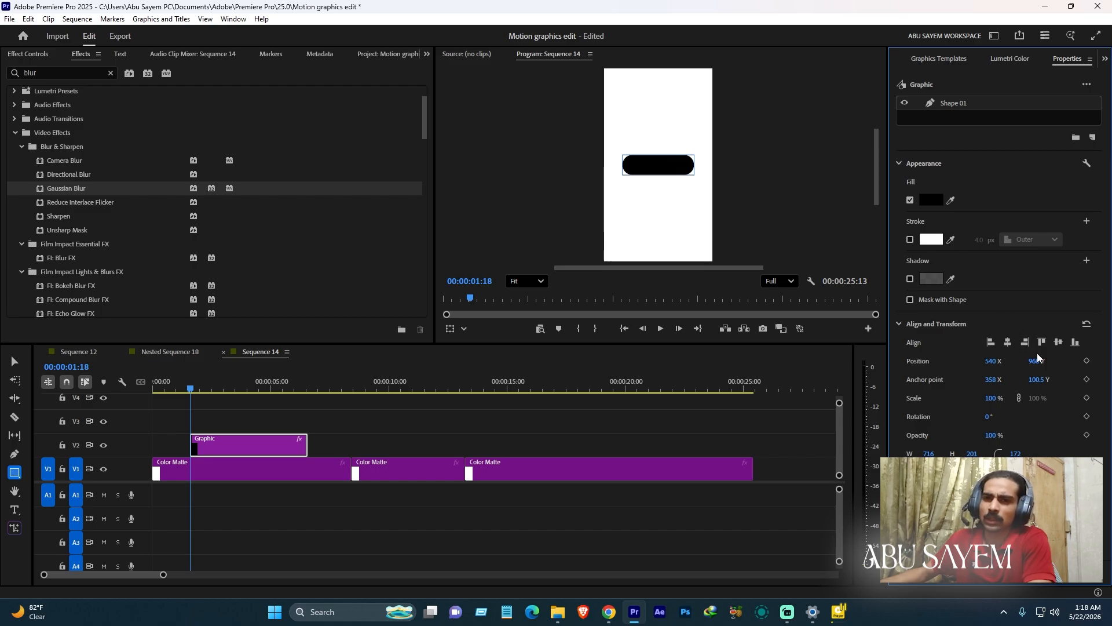
{"action": "left_click", "coordinate": [932, 199]}
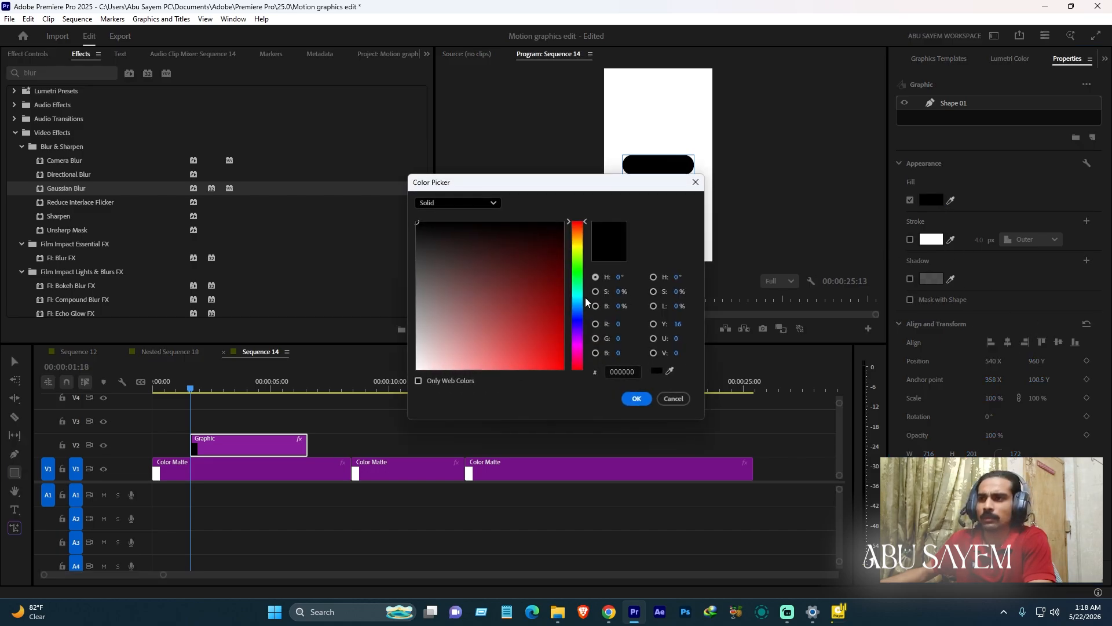
{"action": "left_click", "coordinate": [417, 280]}
{"action": "left_click", "coordinate": [636, 399]}
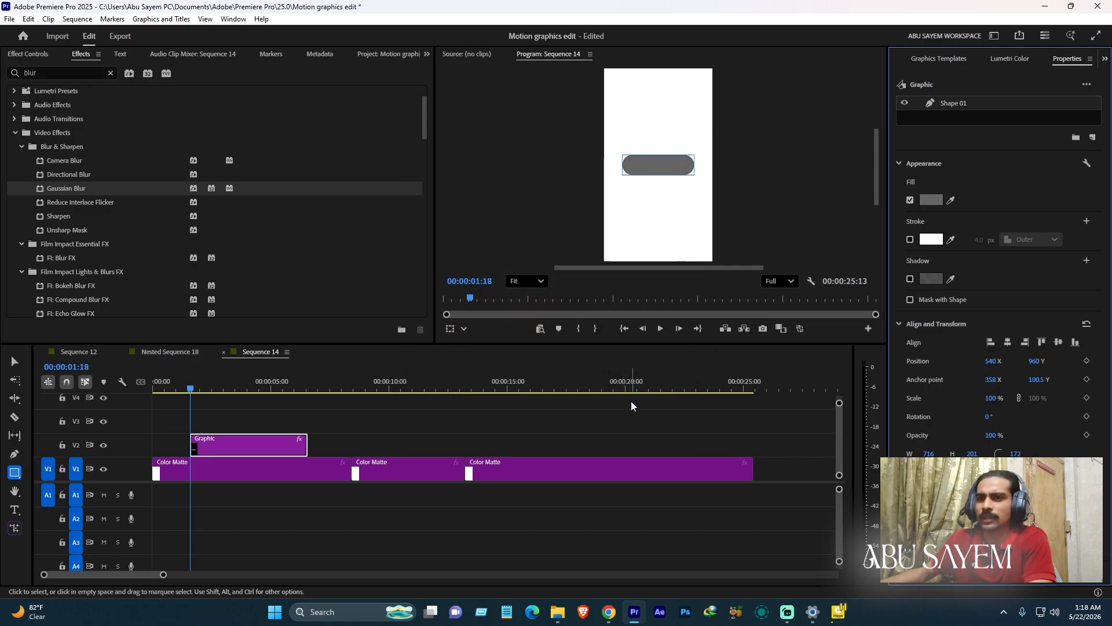
Step: Add the creator's last name in capitals as text on V3, centered over the gray pill
{"action": "left_click", "coordinate": [336, 490]}
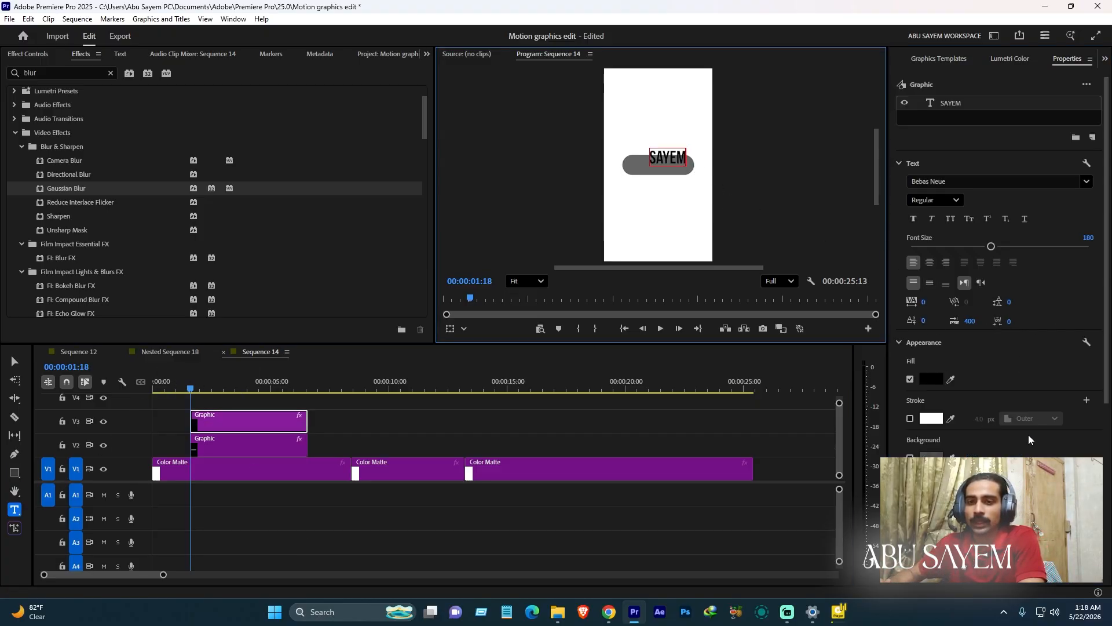
{"action": "scroll", "coordinate": [1029, 439], "scroll_direction": "down", "scroll_amount": 2}
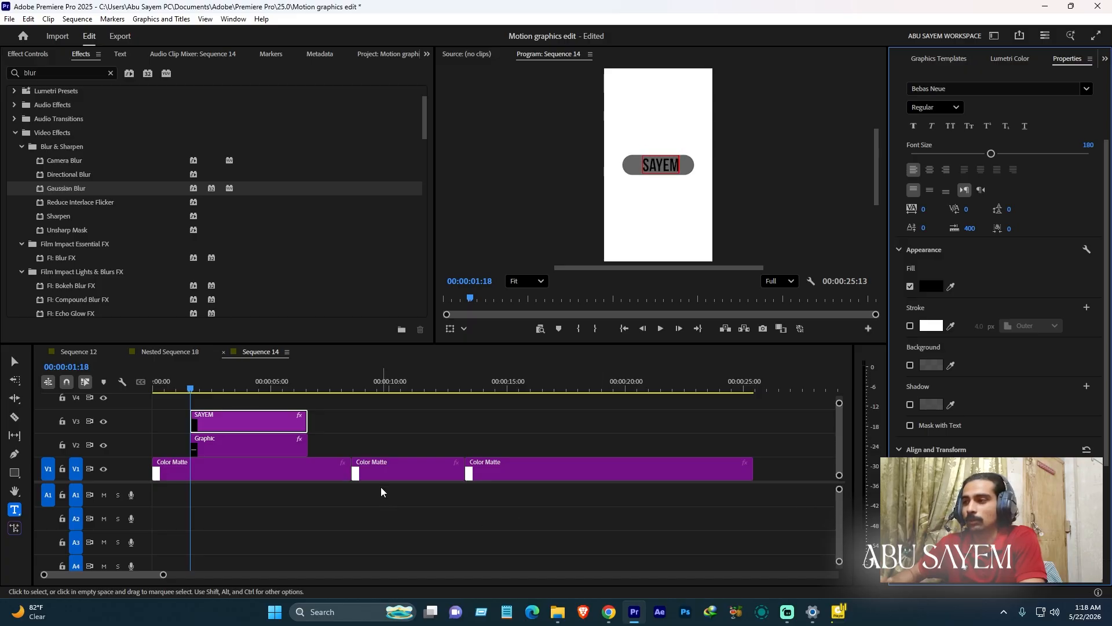
{"action": "left_click", "coordinate": [327, 443]}
{"action": "left_click_drag", "start_coordinate": [335, 443], "coordinate": [292, 420]}
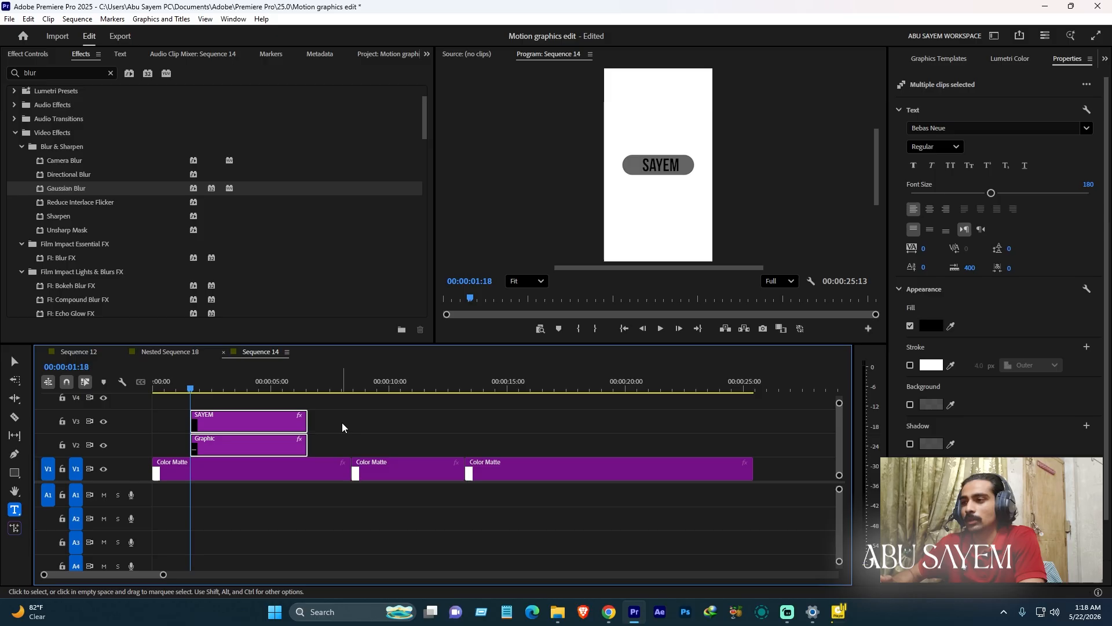
{"action": "left_click", "coordinate": [339, 422]}
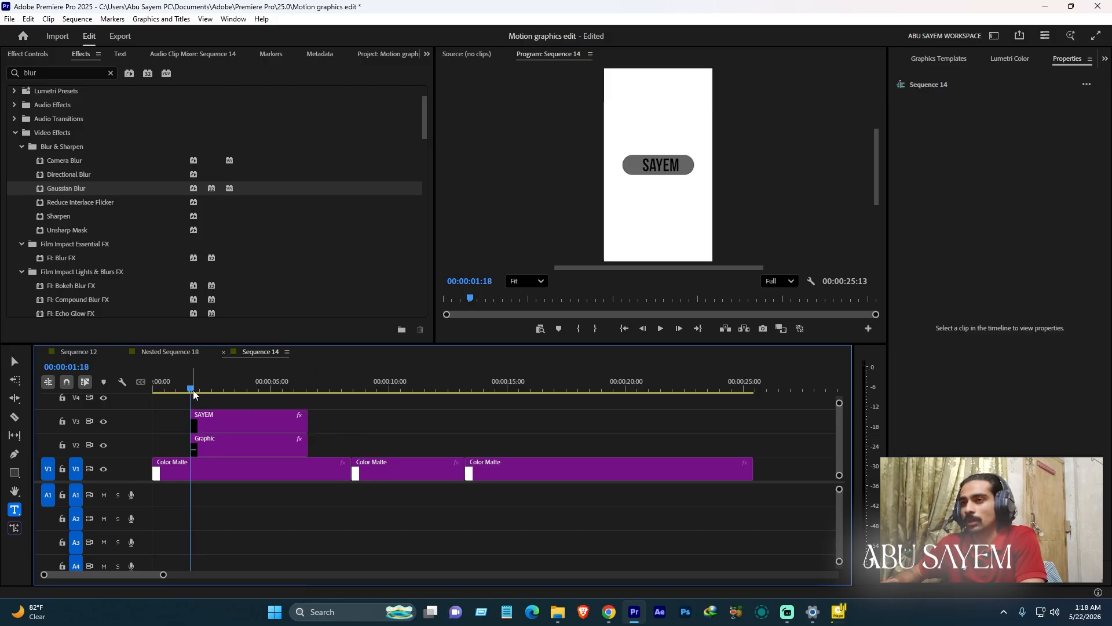
Step: Compare the gray pill graphic in Sequence 14 with the tagline pill animation around 28 to 30 seconds in Sequence 12
{"action": "left_click", "coordinate": [210, 444]}
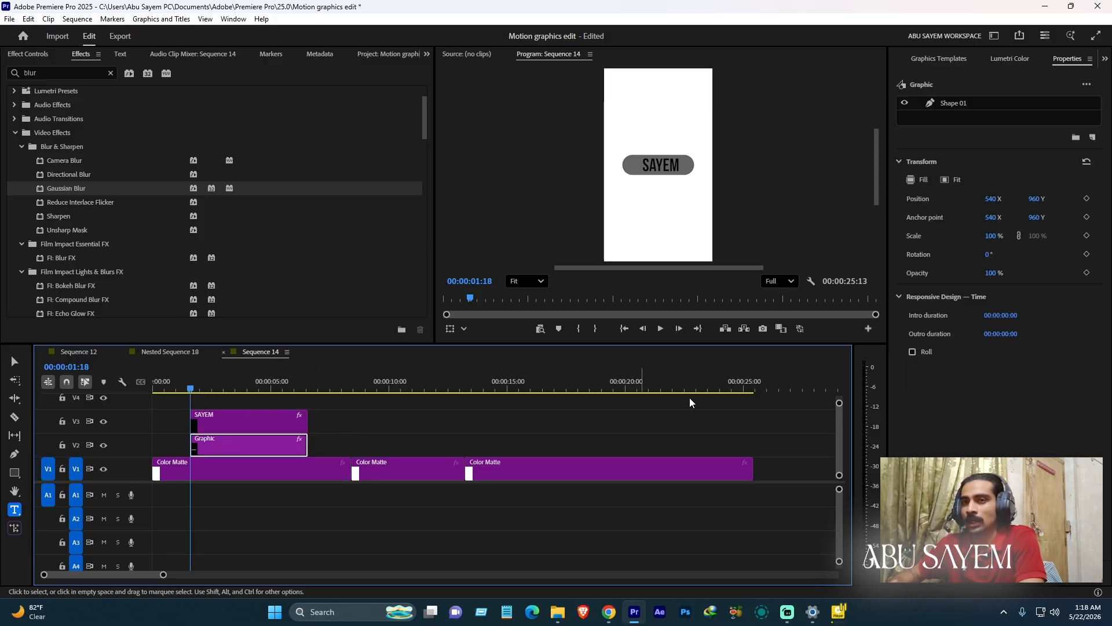
{"action": "left_click", "coordinate": [30, 52]}
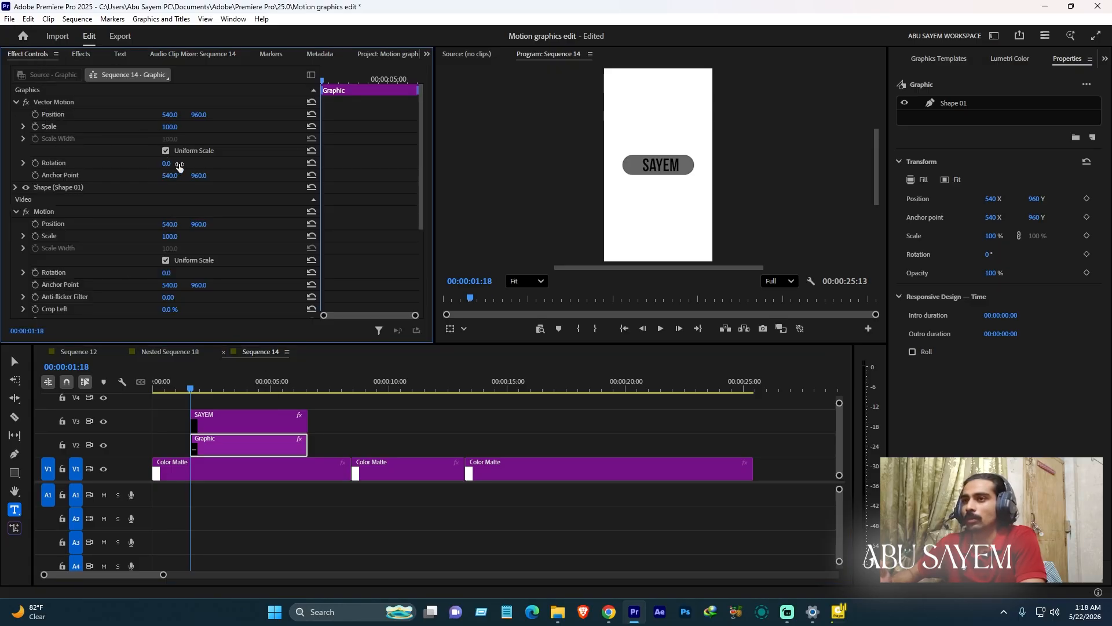
{"action": "left_click", "coordinate": [92, 353]}
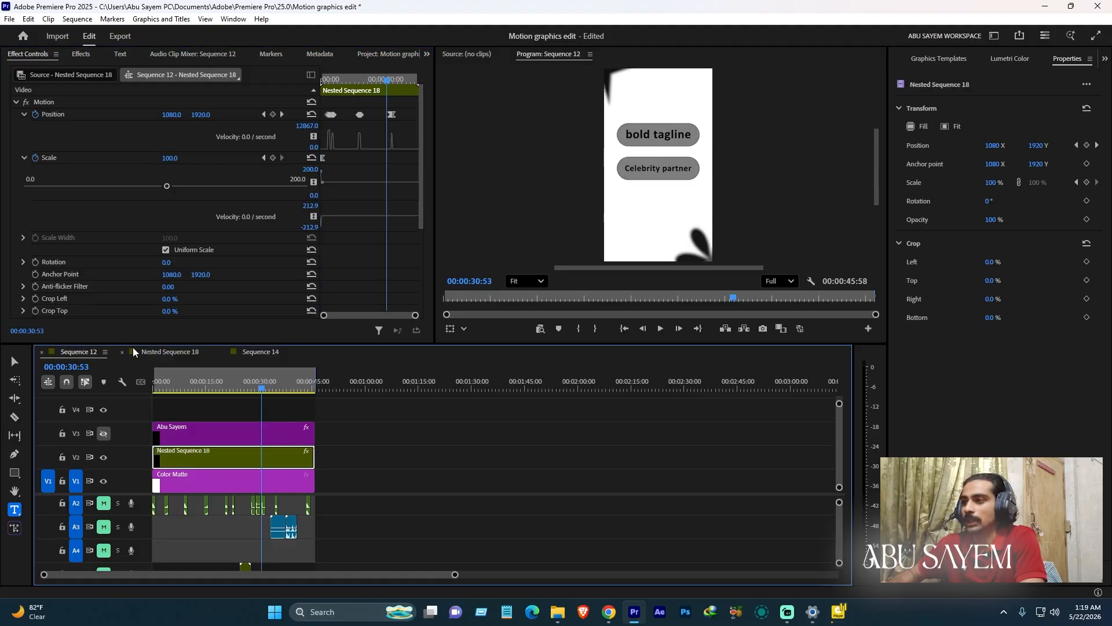
{"action": "left_click_drag", "start_coordinate": [259, 387], "coordinate": [253, 392]}
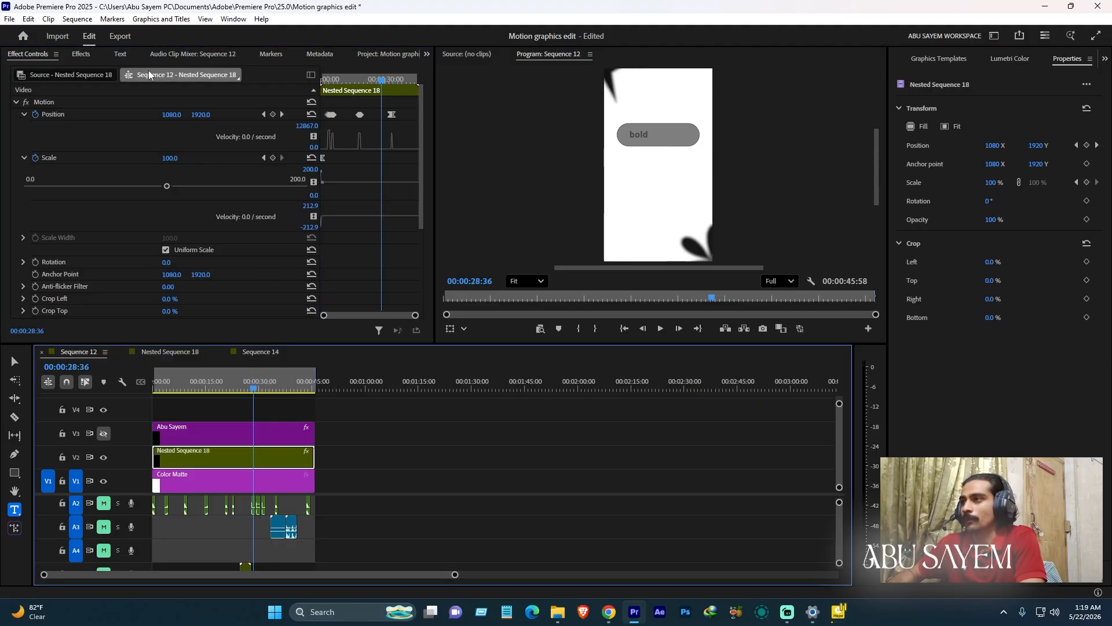
{"action": "left_click", "coordinate": [186, 55]}
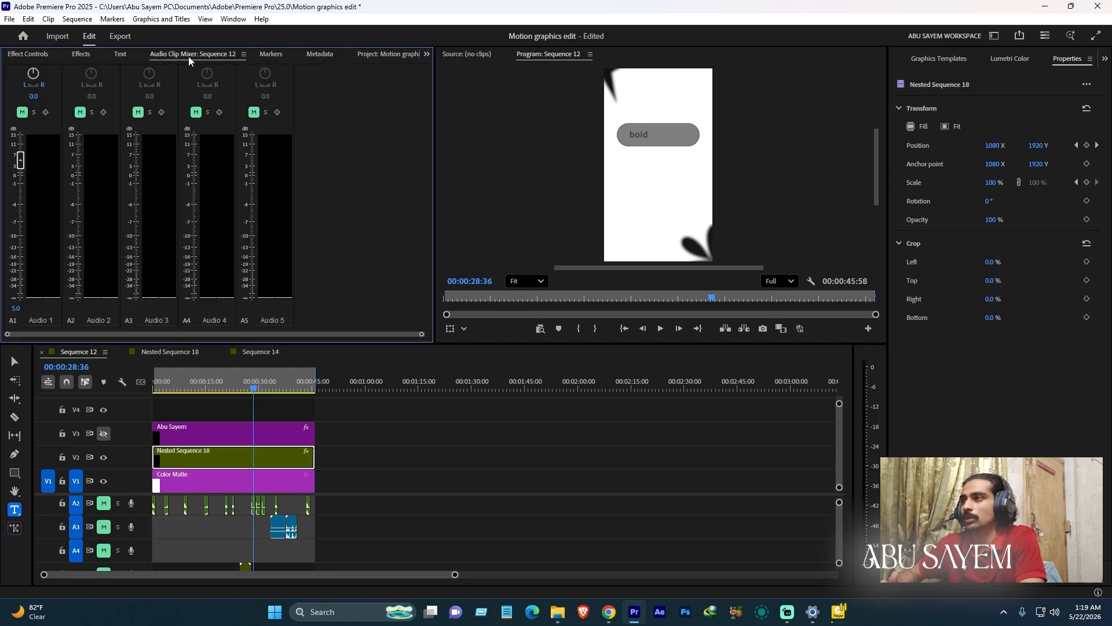
{"action": "left_click", "coordinate": [29, 55]}
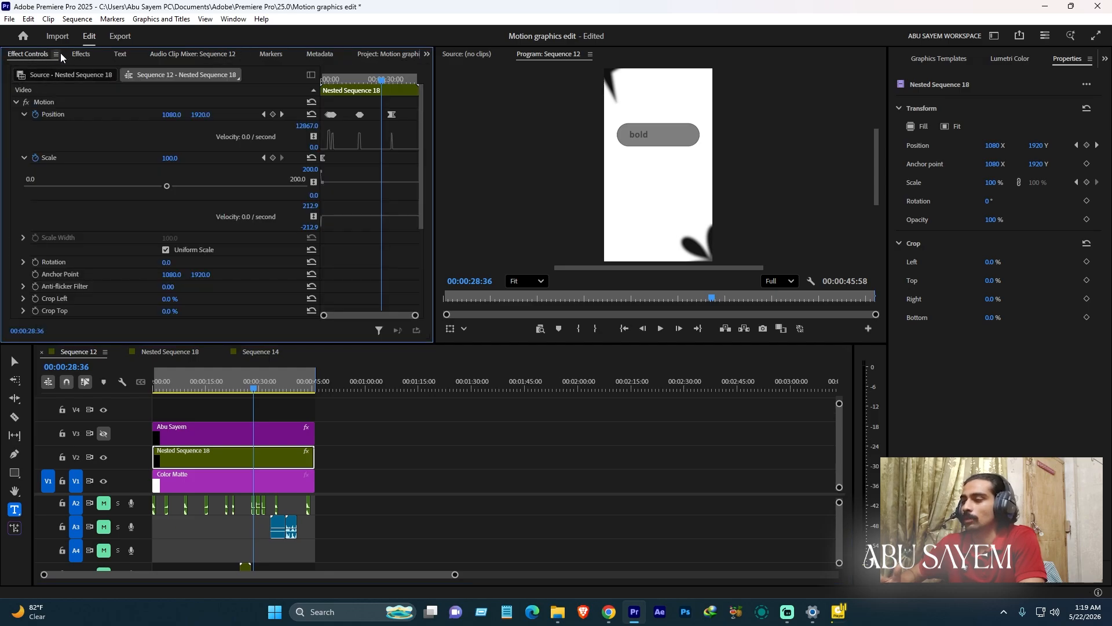
{"action": "left_click", "coordinate": [260, 351]}
{"action": "left_click", "coordinate": [87, 353]}
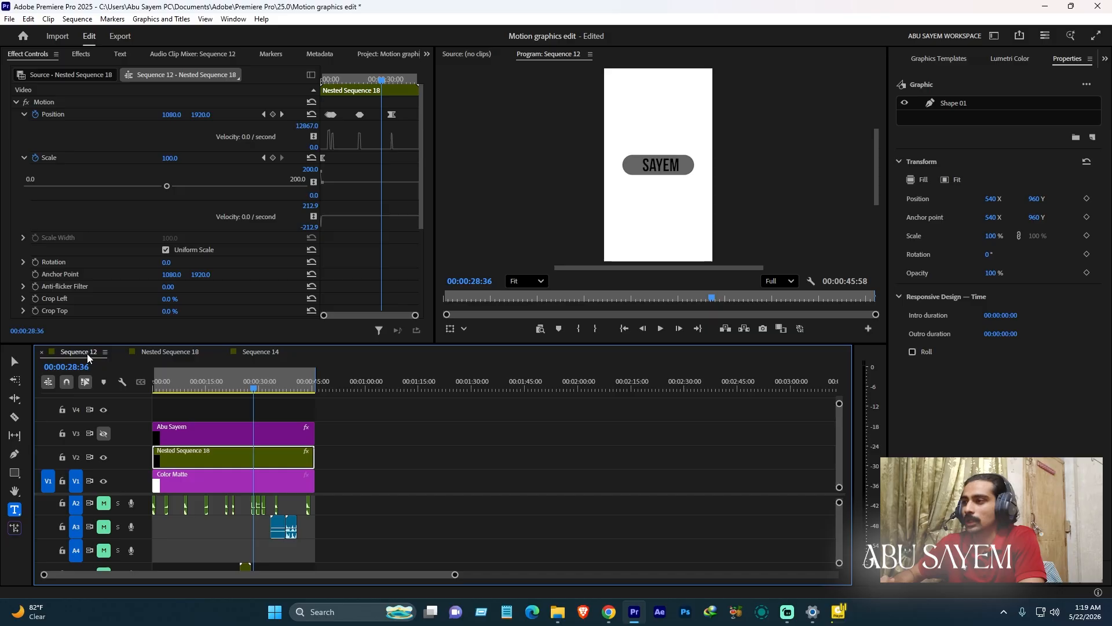
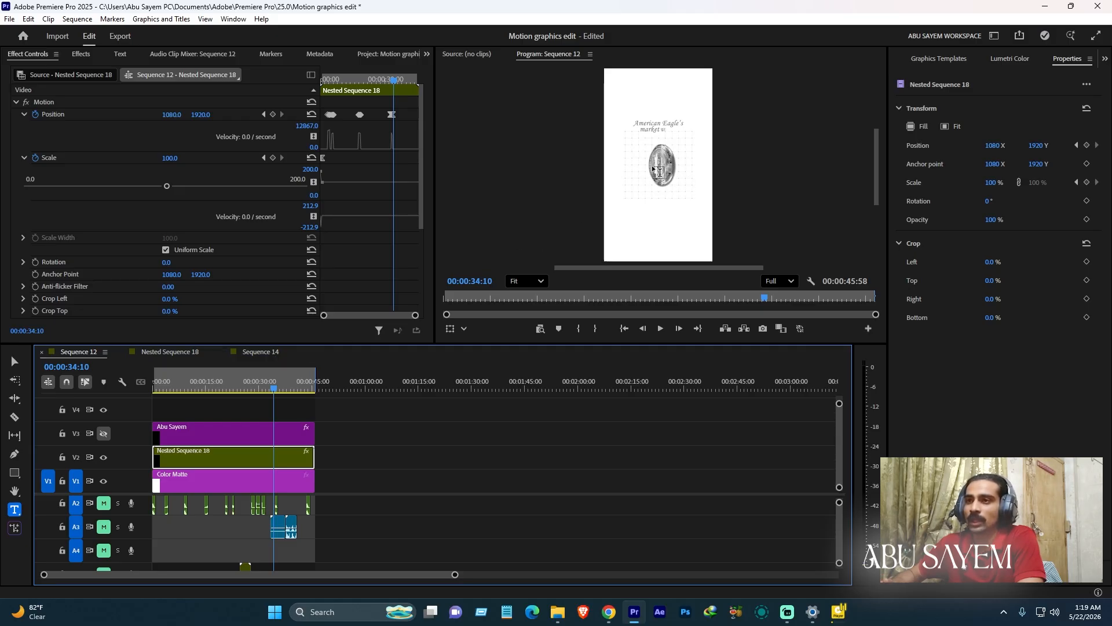
Step: Place Dot grid sqare.png from the bin on V2 of Sequence 14, above the second Color Matte clip
{"action": "left_click", "coordinate": [260, 352]}
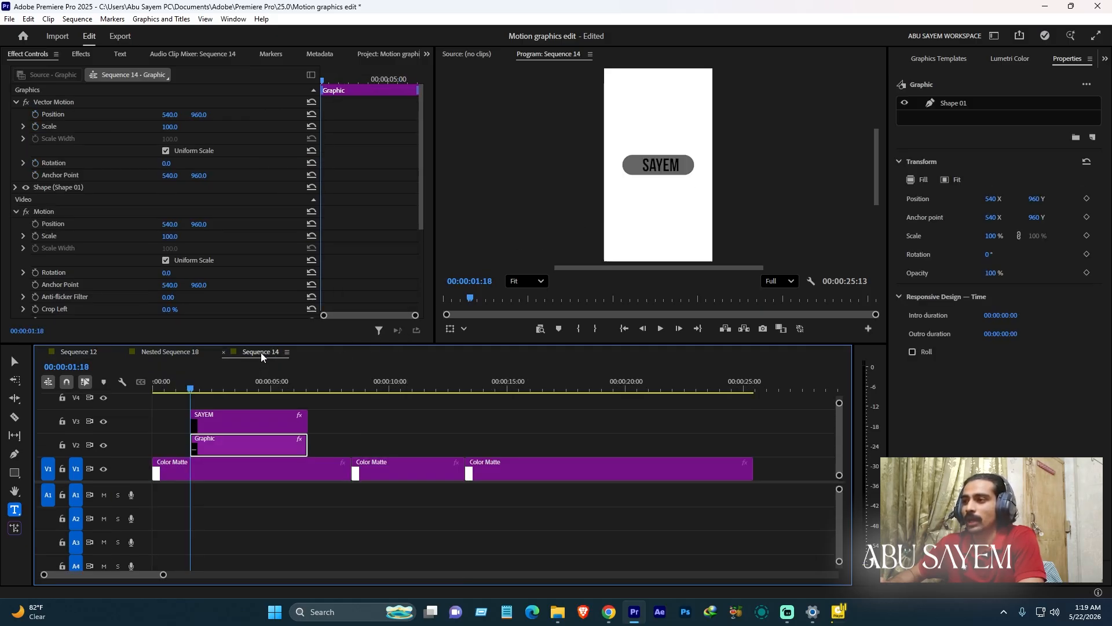
{"action": "left_click", "coordinate": [333, 547]}
{"action": "scroll", "coordinate": [154, 58], "scroll_direction": "down", "scroll_amount": 7}
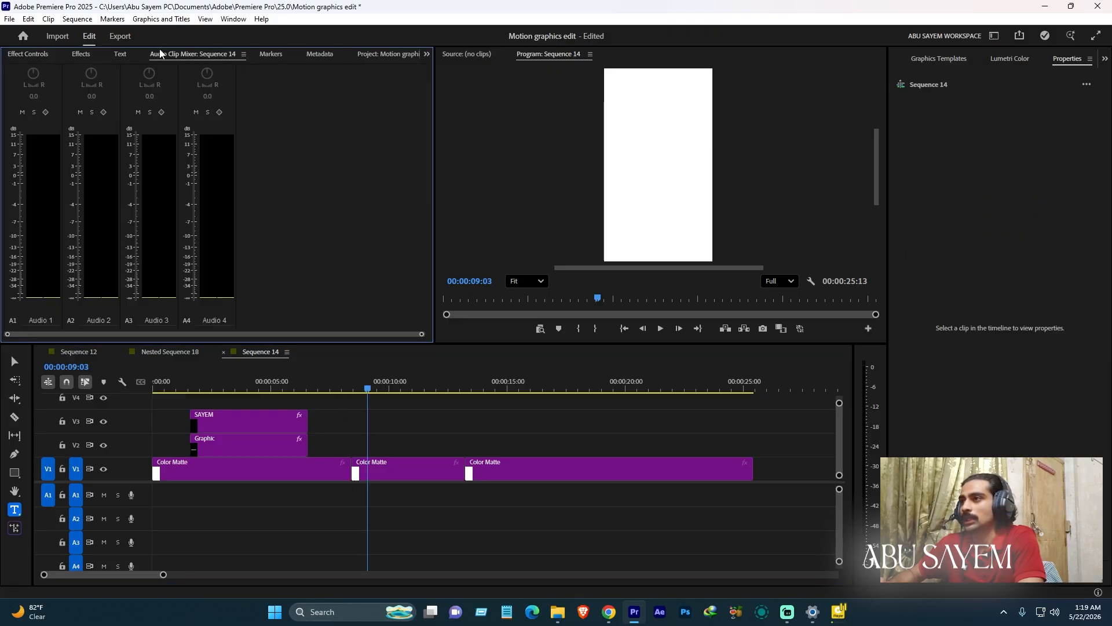
{"action": "left_click", "coordinate": [154, 190]}
{"action": "left_click", "coordinate": [77, 199]}
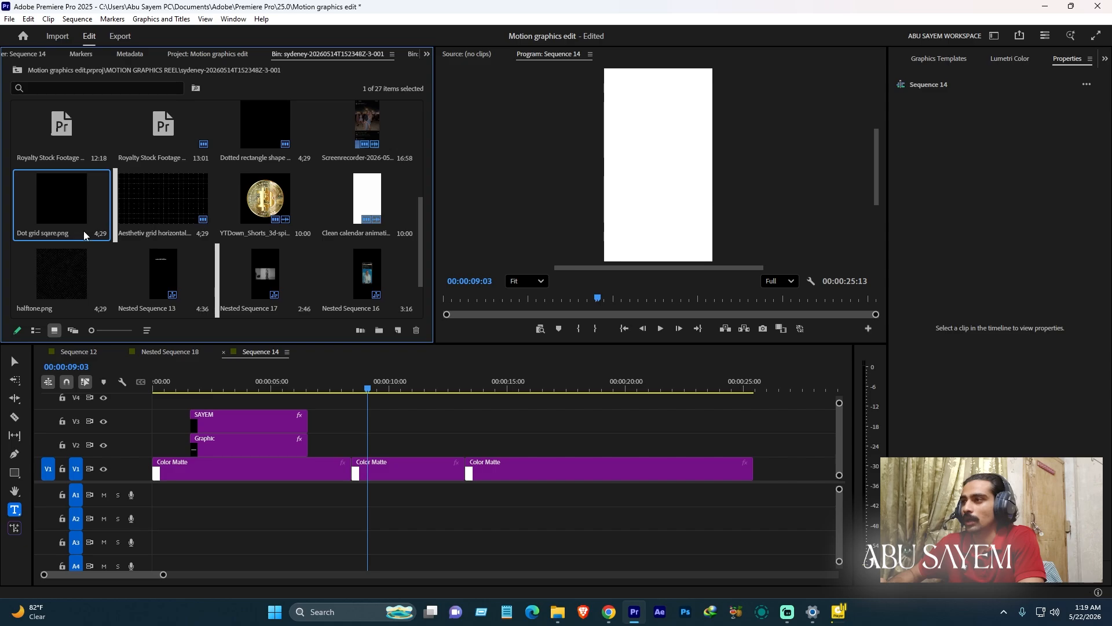
{"action": "left_click", "coordinate": [75, 293]}
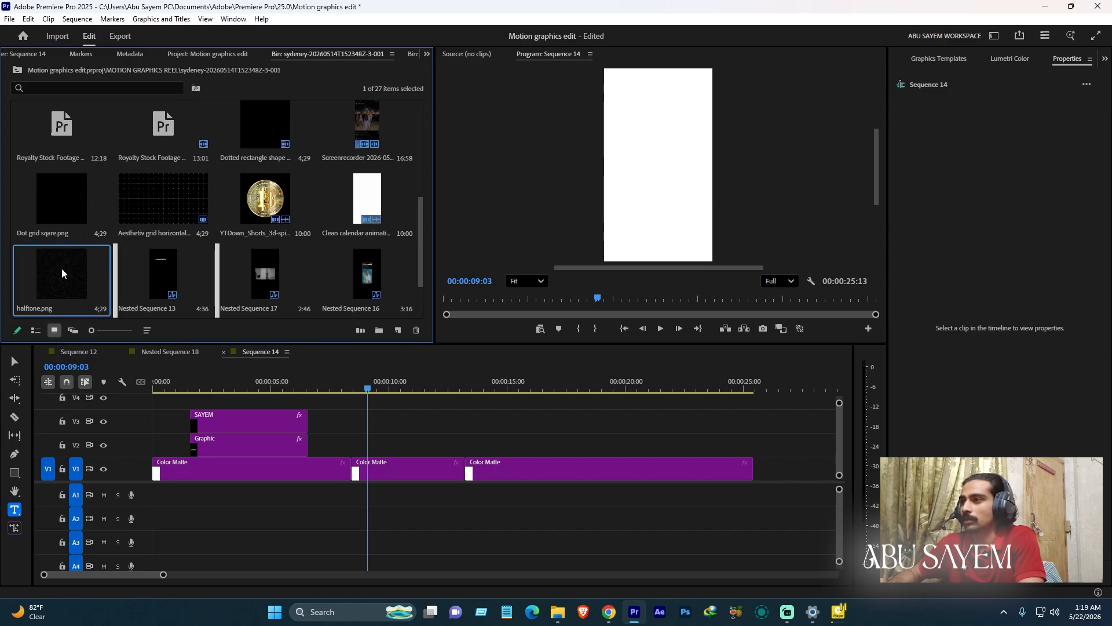
{"action": "left_click_drag", "start_coordinate": [67, 208], "coordinate": [357, 447]}
{"action": "left_click", "coordinate": [403, 387]}
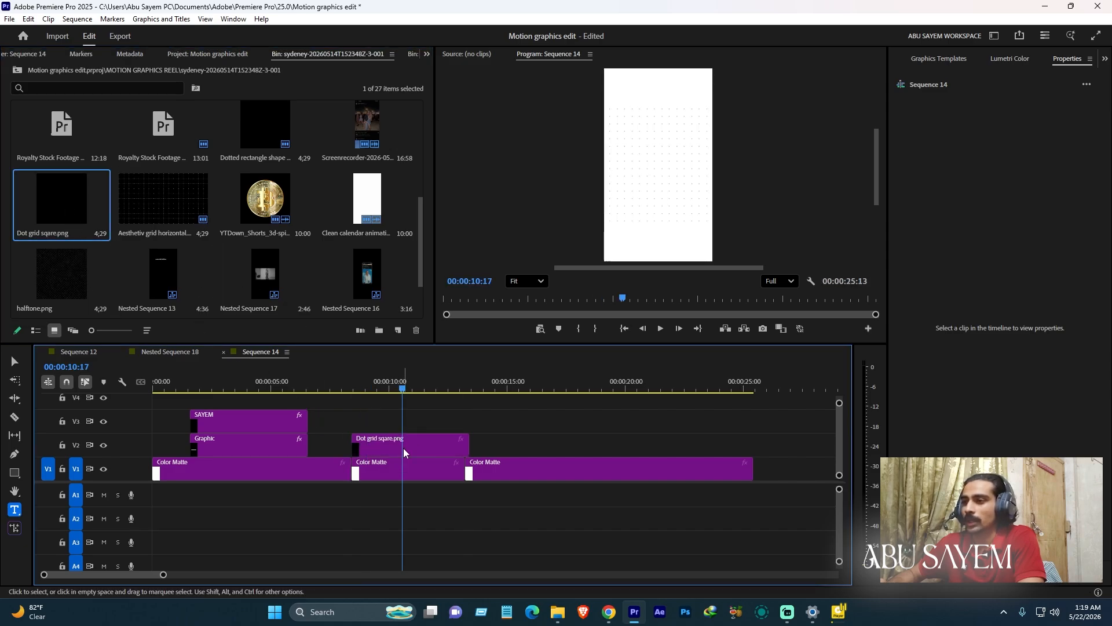
Step: Scale the dot grid clip to 55
{"action": "left_click", "coordinate": [404, 452]}
{"action": "scroll", "coordinate": [100, 55], "scroll_direction": "up", "scroll_amount": 7}
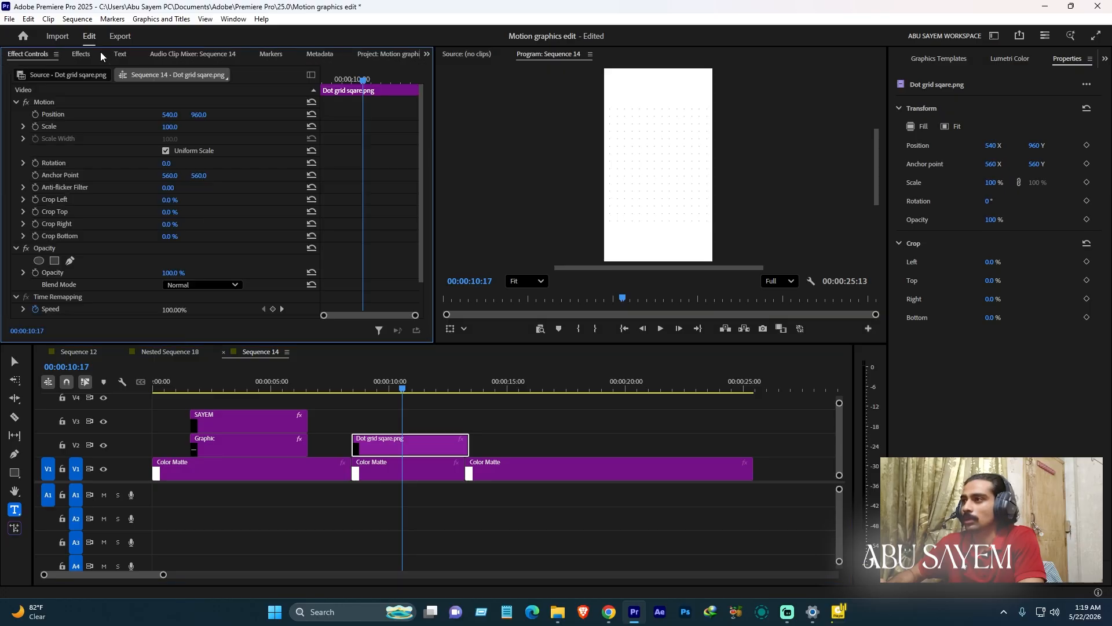
{"action": "left_click_drag", "start_coordinate": [168, 126], "coordinate": [146, 126]}
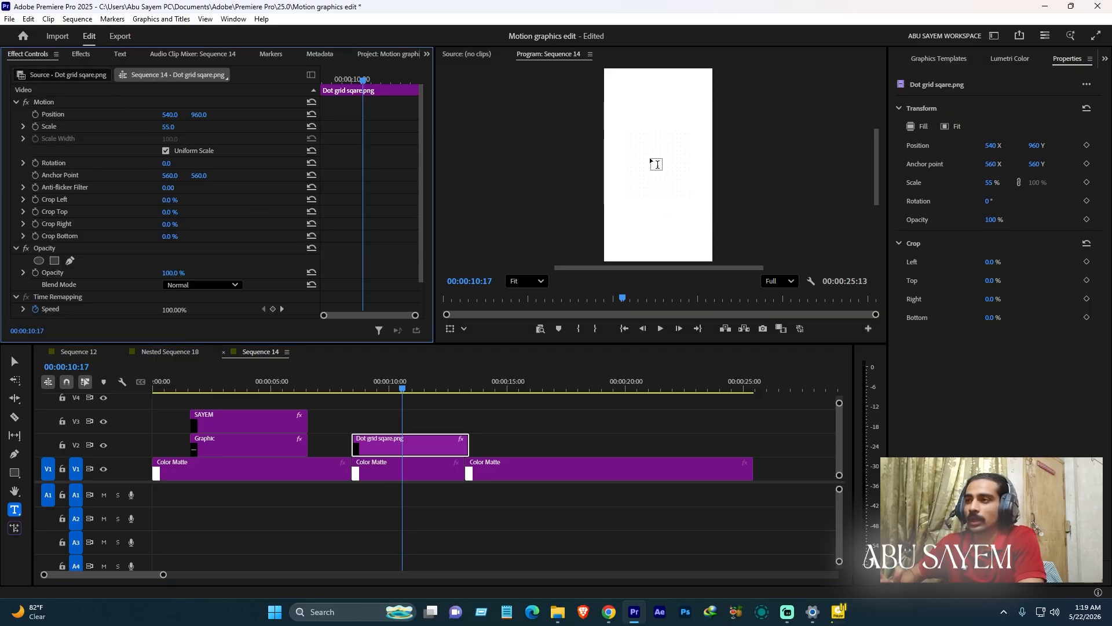
Step: Review the closing part of Sequence 12 from about 34 to 44 seconds, covering the dot-grid scenes and the end zoom
{"action": "left_click", "coordinate": [86, 351]}
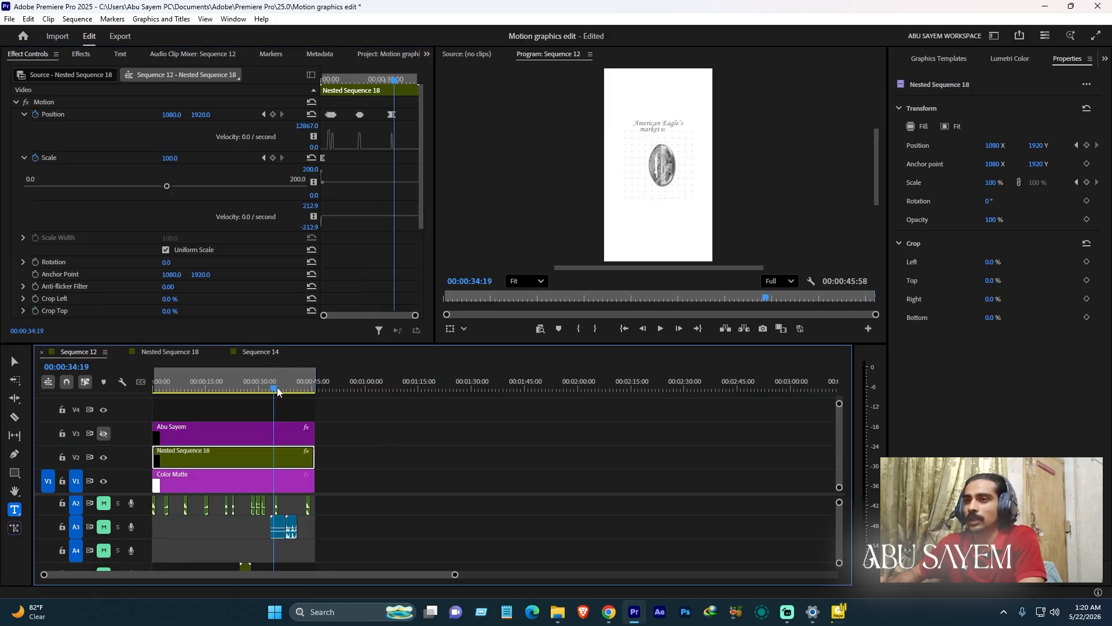
{"action": "left_click_drag", "start_coordinate": [278, 392], "coordinate": [296, 395]}
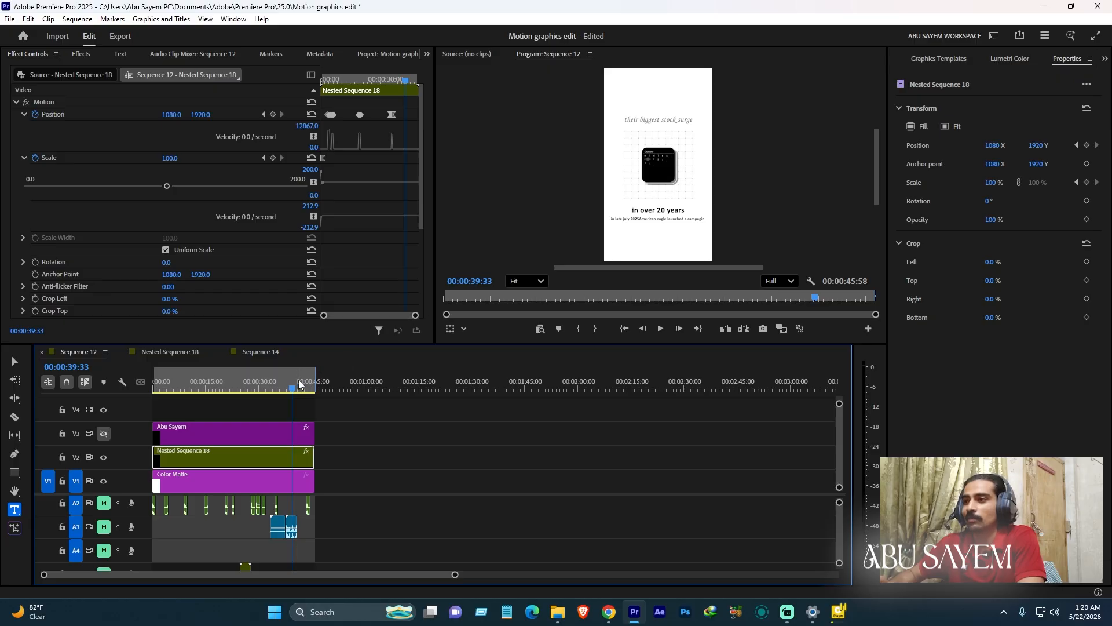
{"action": "left_click_drag", "start_coordinate": [296, 392], "coordinate": [304, 396]}
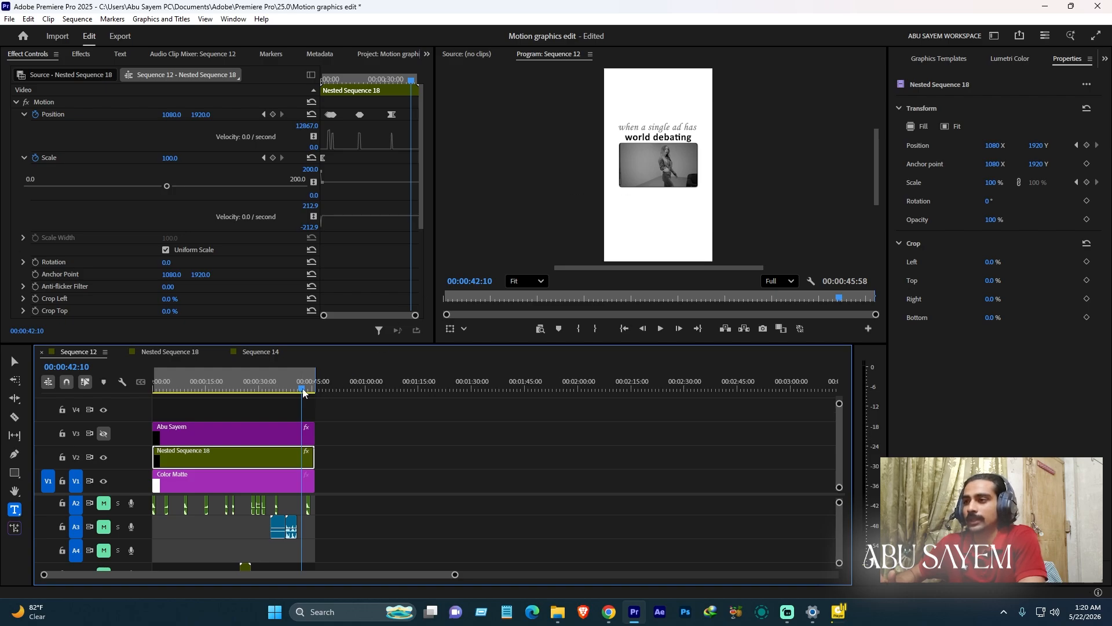
{"action": "left_click_drag", "start_coordinate": [303, 393], "coordinate": [307, 395]}
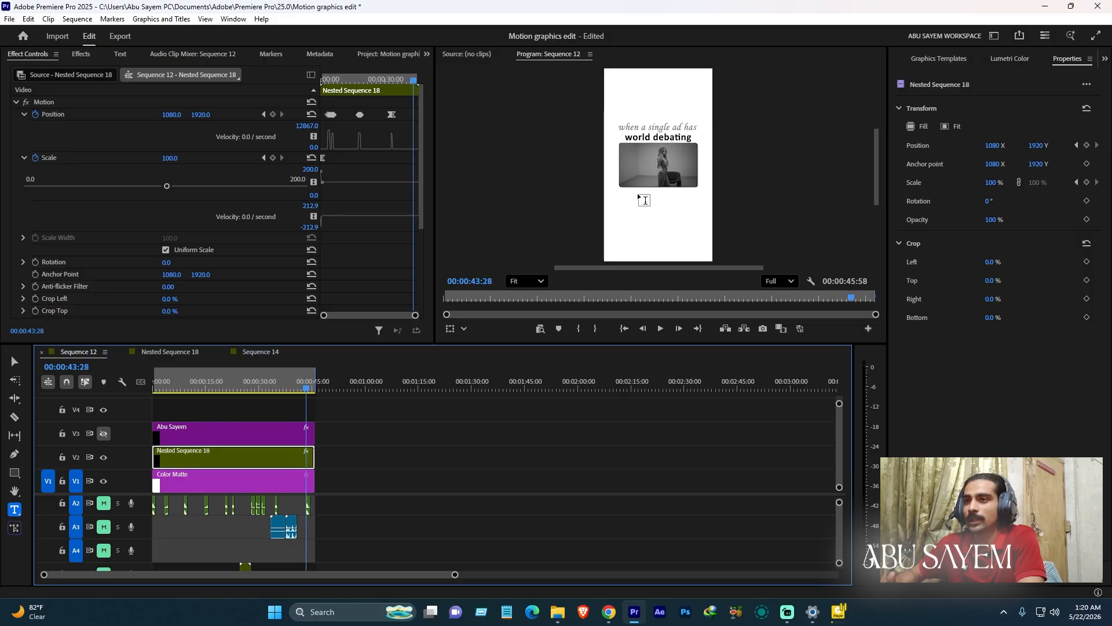
{"action": "left_click", "coordinate": [310, 387]}
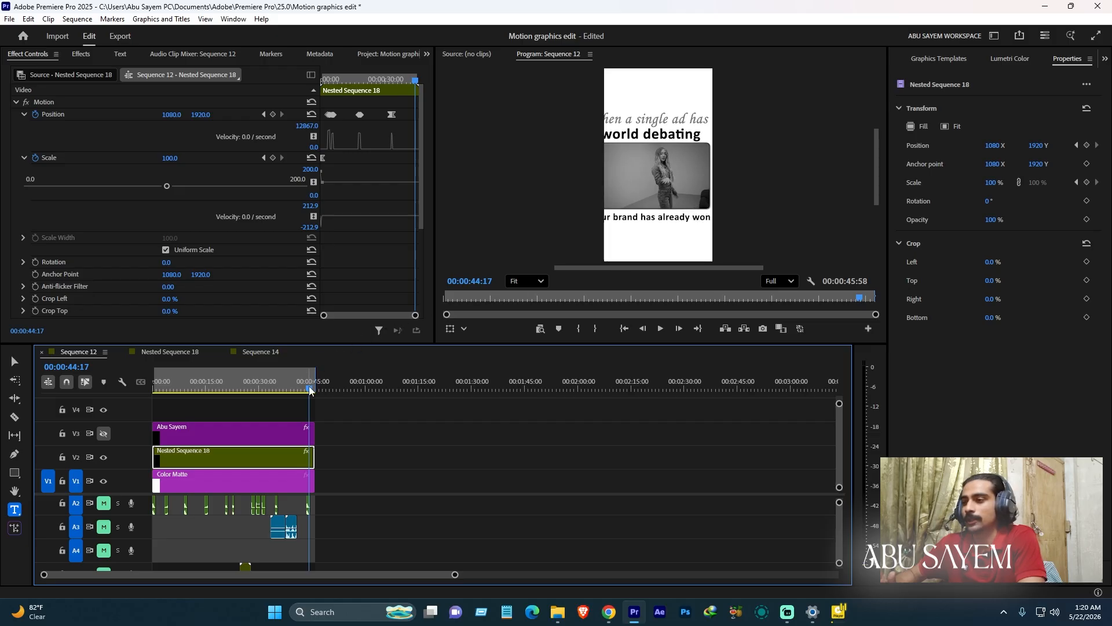
Step: Examine the layered clips inside Nested Sequence 18, and return to Sequence 12 to inspect the nest and its Color Matte background
{"action": "left_click", "coordinate": [348, 456]}
{"action": "left_click", "coordinate": [347, 456]}
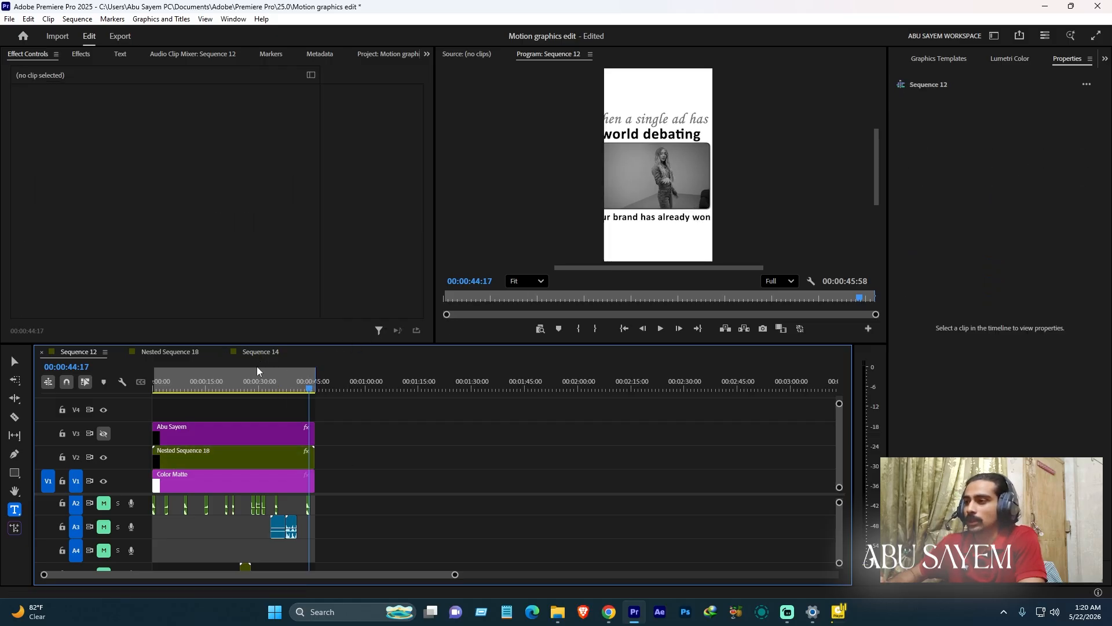
{"action": "double_click", "coordinate": [209, 460]}
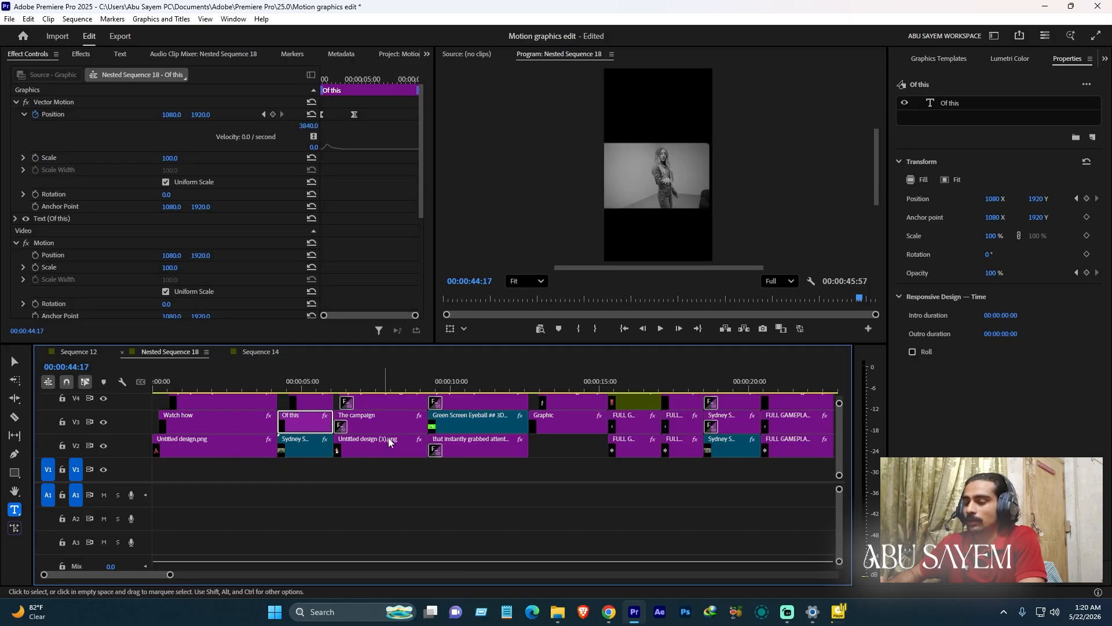
{"action": "scroll", "coordinate": [836, 446], "scroll_direction": "up", "scroll_amount": 2}
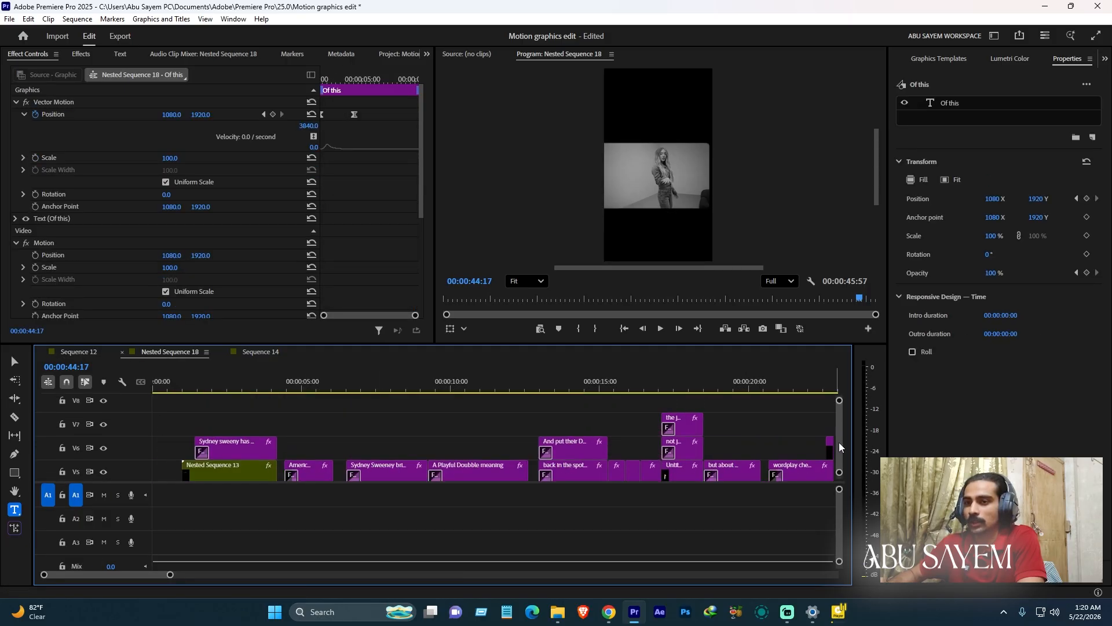
{"action": "left_click", "coordinate": [92, 354]}
{"action": "left_click", "coordinate": [251, 452]}
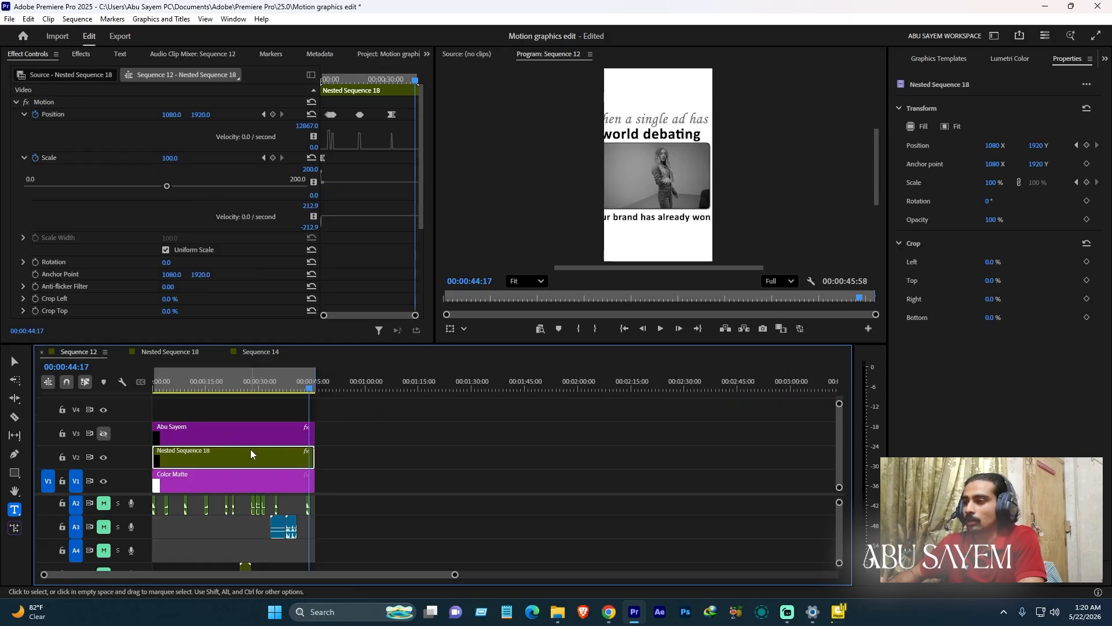
{"action": "left_click", "coordinate": [227, 481]}
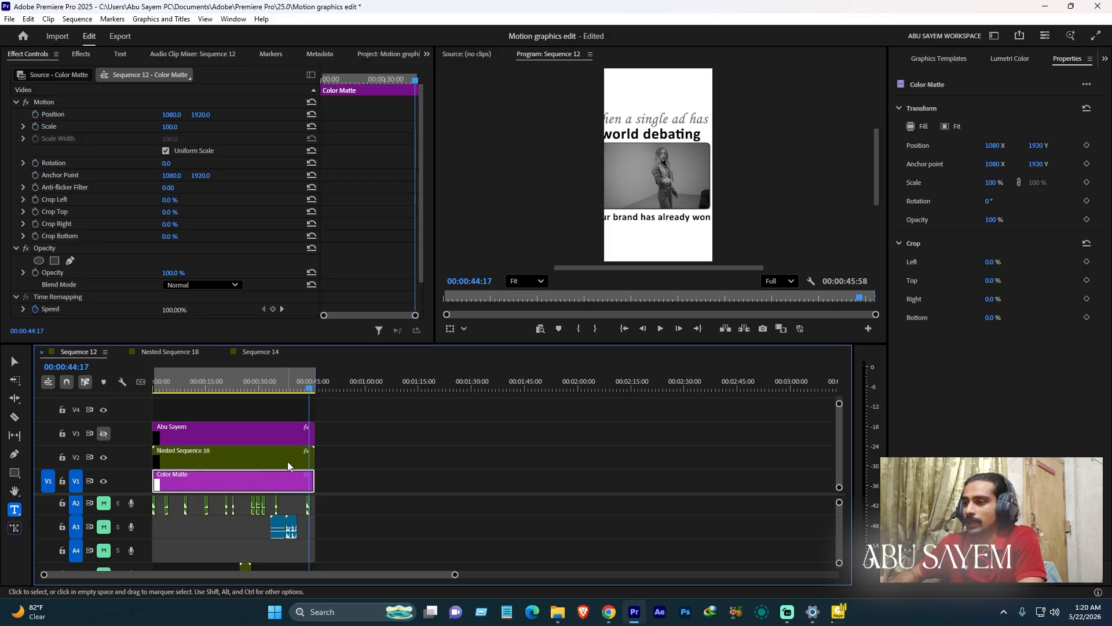
{"action": "left_click", "coordinate": [333, 461]}
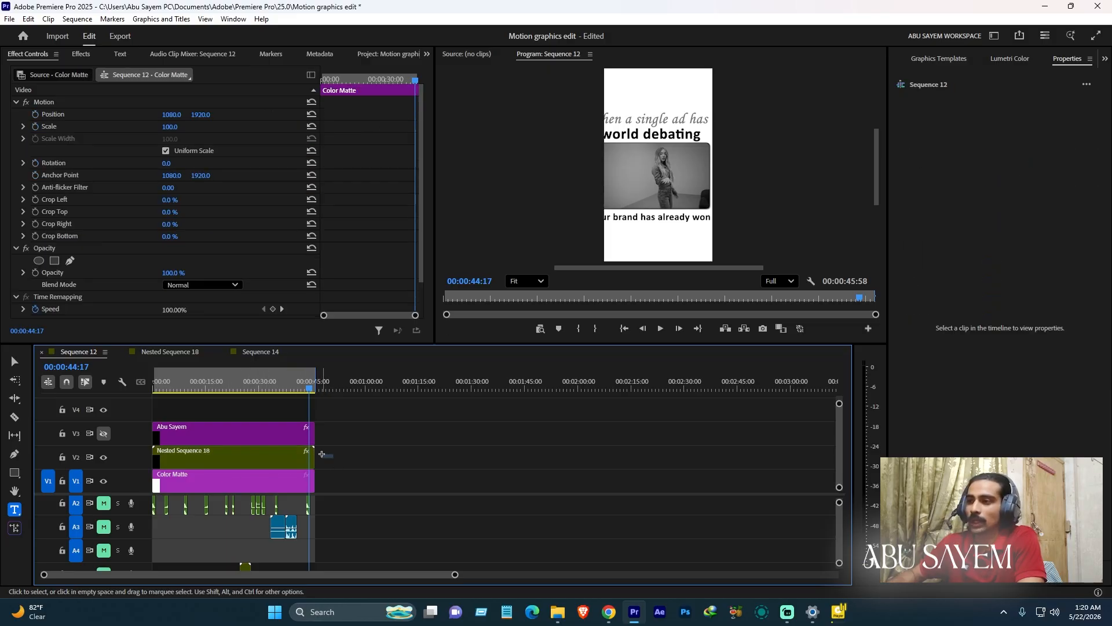
{"action": "left_click", "coordinate": [260, 458]}
{"action": "left_click", "coordinate": [332, 462]}
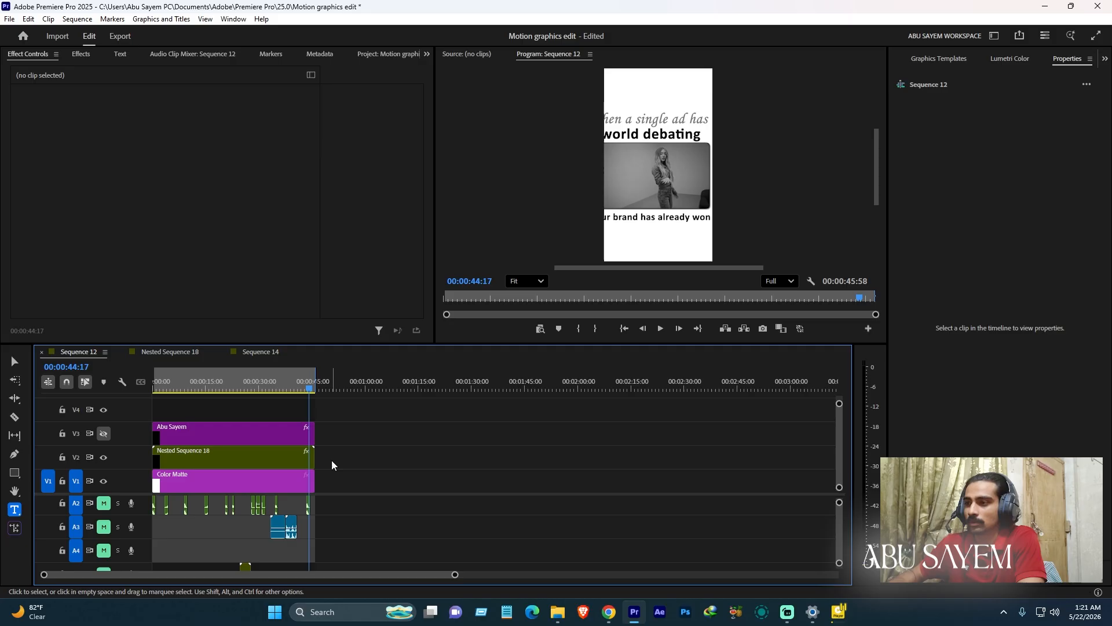
Step: Inspect the Position and Scale keyframes on Nested Sequence 18 in the first seconds of Sequence 12
{"action": "left_click", "coordinate": [196, 455]}
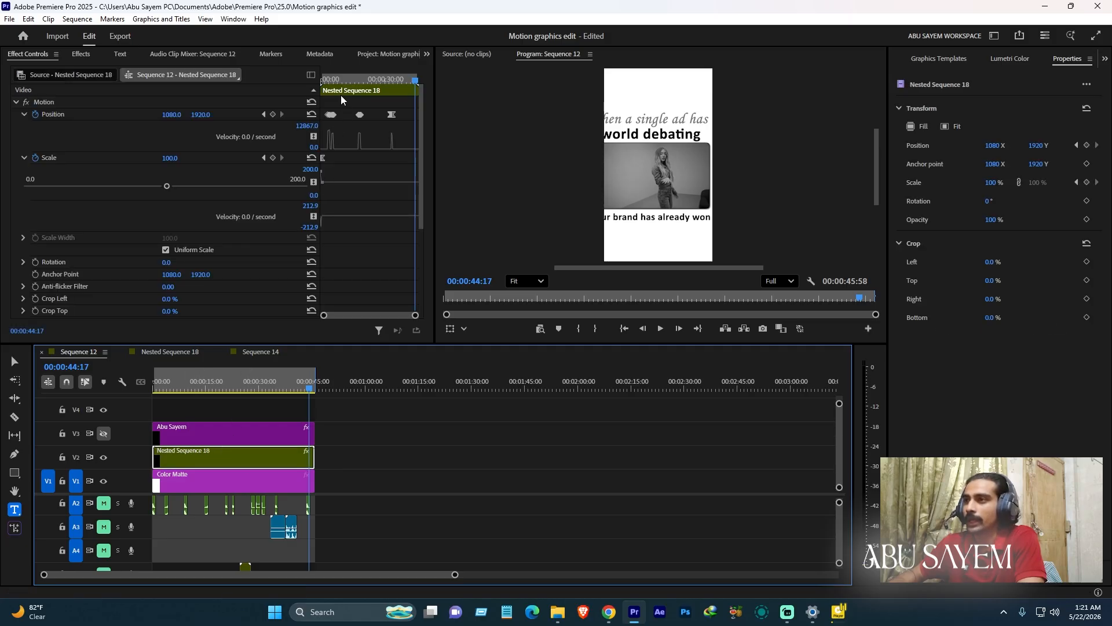
{"action": "left_click", "coordinate": [326, 80]}
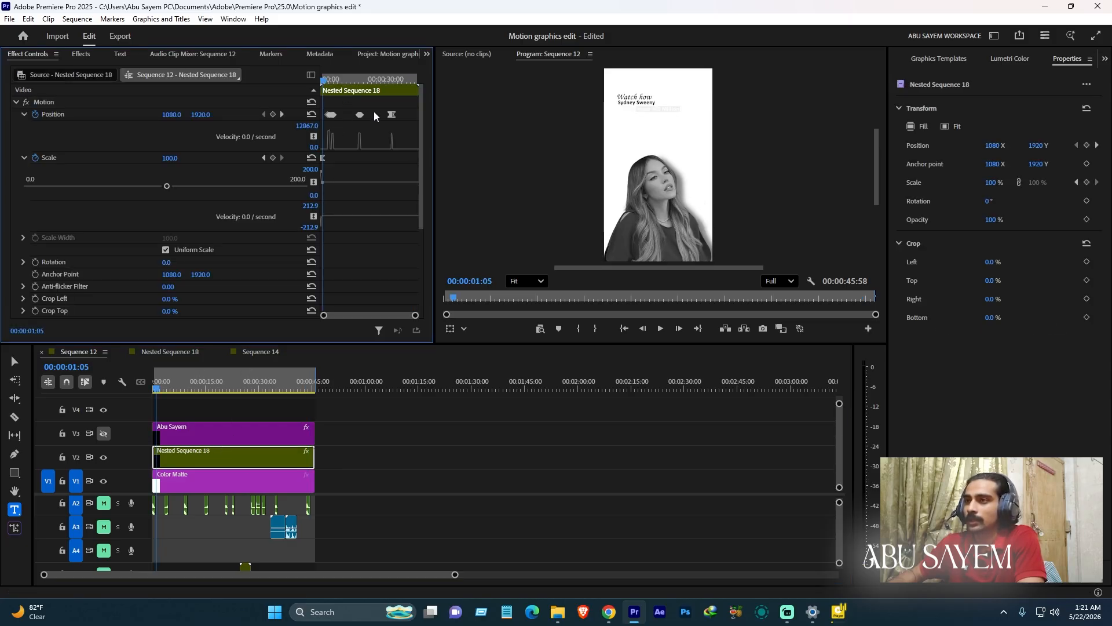
{"action": "left_click_drag", "start_coordinate": [420, 162], "coordinate": [422, 166]}
{"action": "left_click_drag", "start_coordinate": [415, 315], "coordinate": [374, 315]}
{"action": "left_click", "coordinate": [374, 79]}
{"action": "mouse_move", "coordinate": [375, 79]}
{"action": "left_mouse_down"}
{"action": "mouse_move", "coordinate": [417, 99]}
{"action": "mouse_move", "coordinate": [370, 82]}
{"action": "left_mouse_up"}
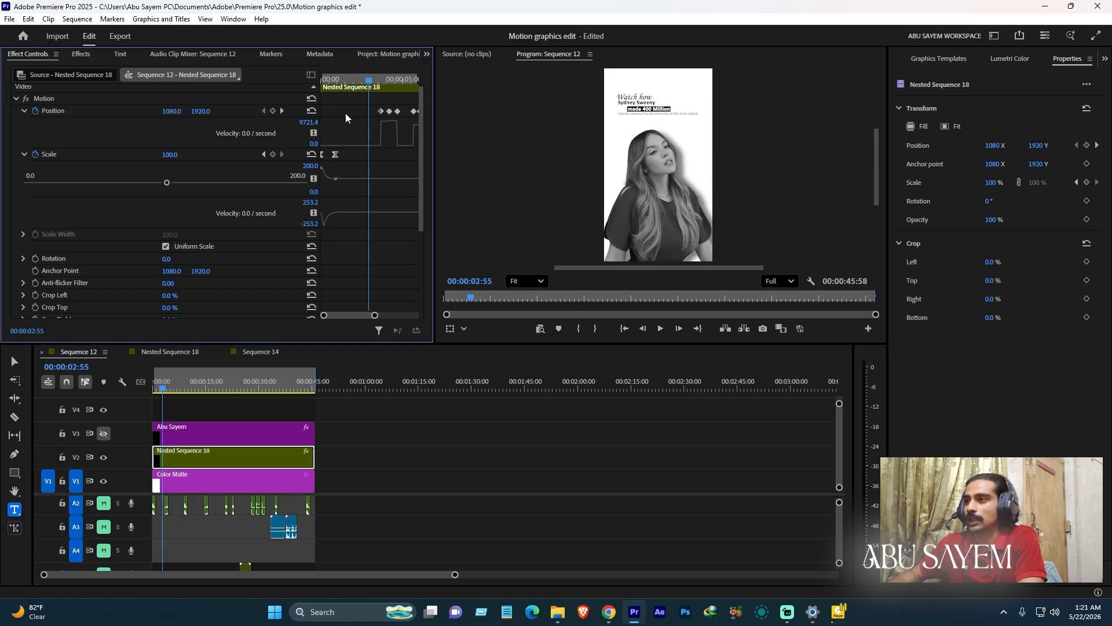
Step: Review the opening title and cutout scenes of Sequence 12 between the start and about 7 seconds
{"action": "left_click", "coordinate": [356, 512]}
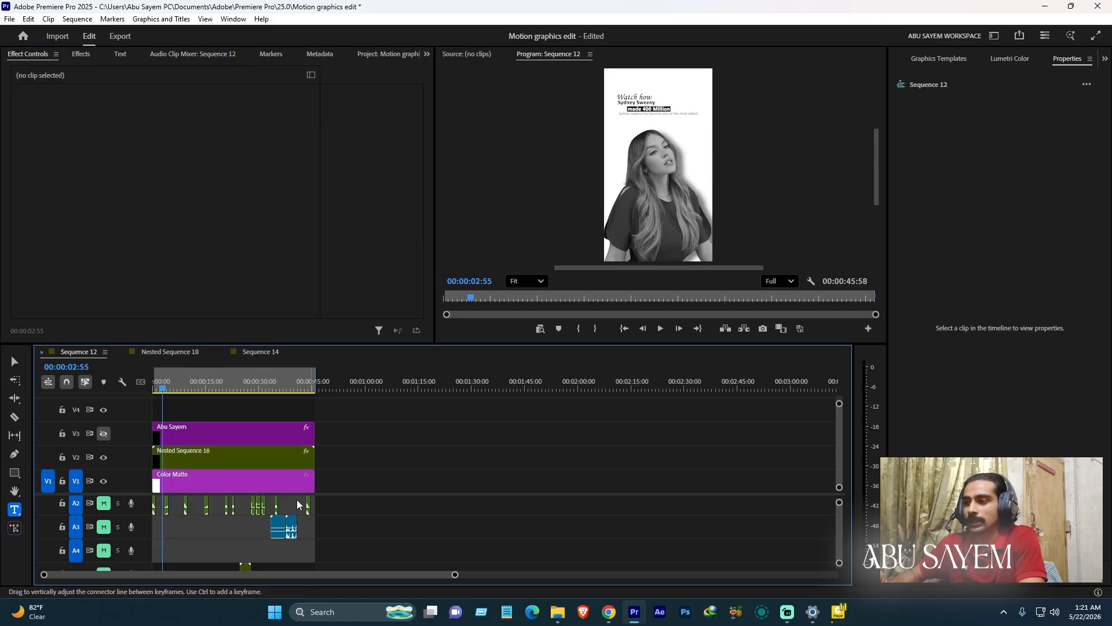
{"action": "left_click", "coordinate": [156, 392]}
{"action": "left_click_drag", "start_coordinate": [156, 391], "coordinate": [180, 397]}
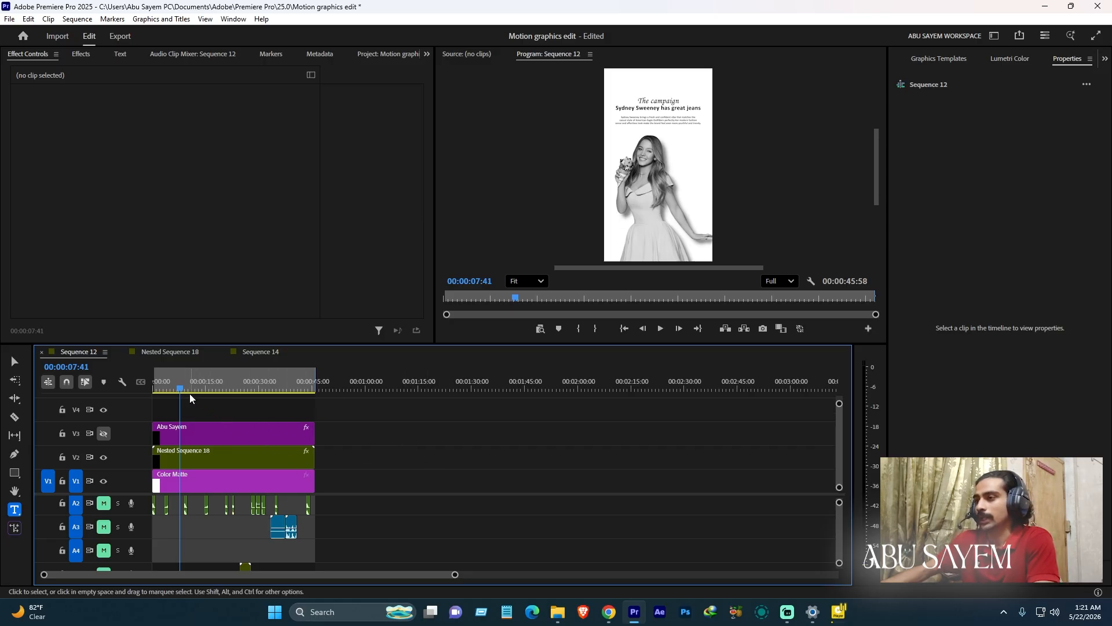
{"action": "left_click_drag", "start_coordinate": [172, 390], "coordinate": [162, 391]}
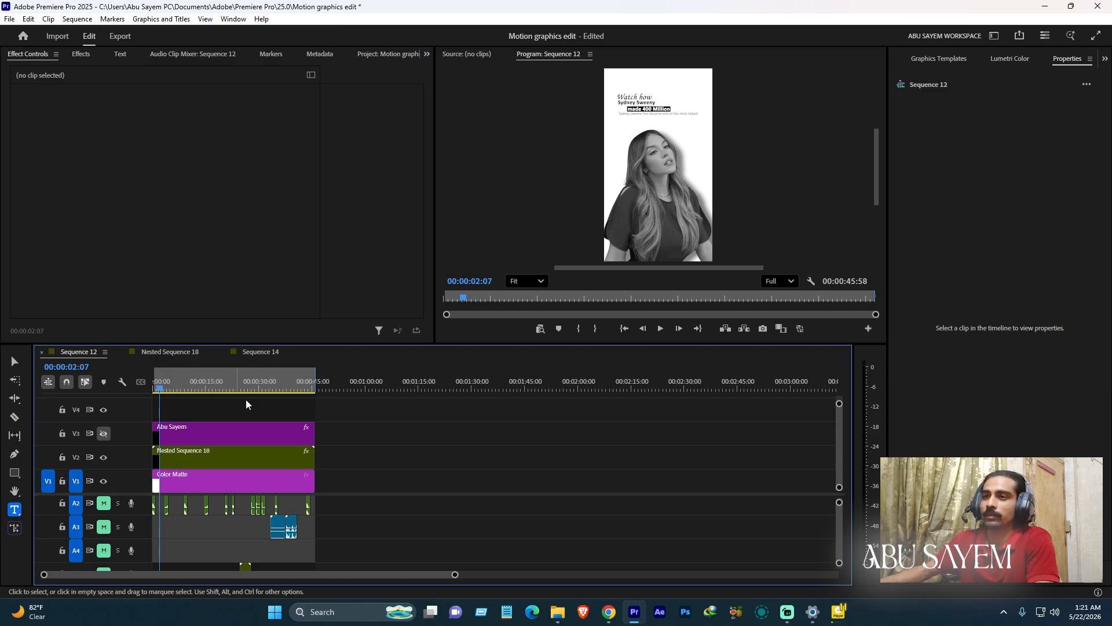